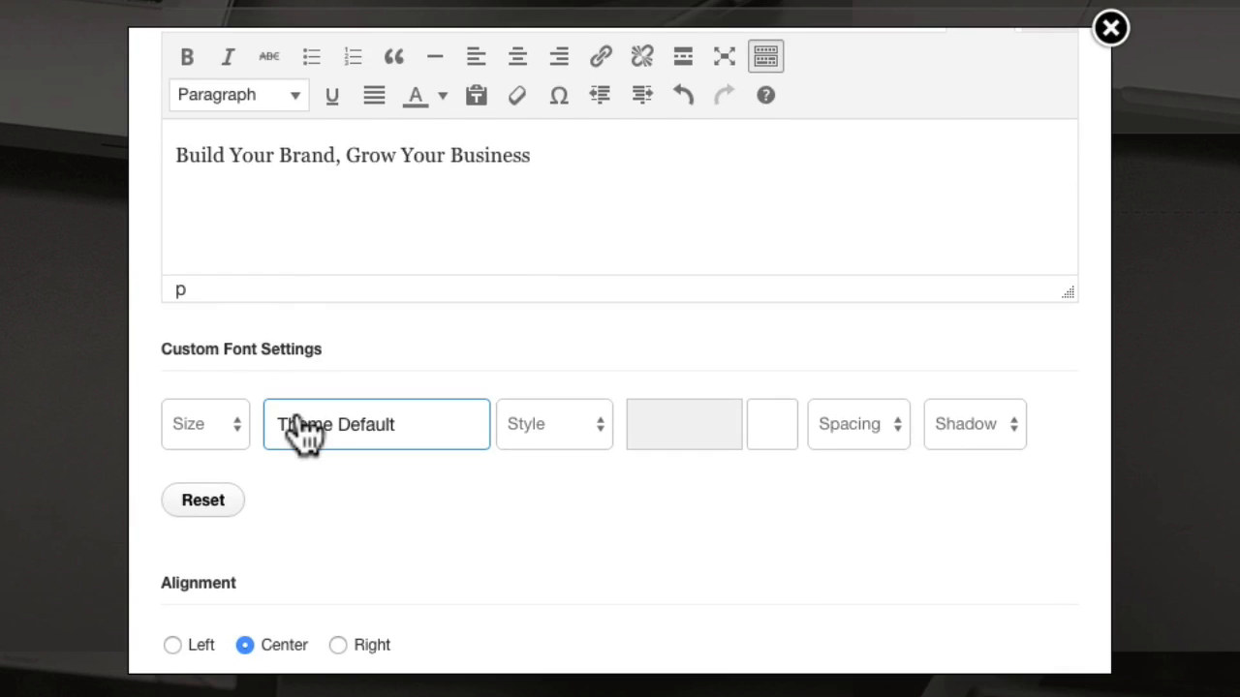
Step: Format the headline "Build Your Brand, Grow Your Business" as 40px, bold and #ffffff, and insert it
left_click(201, 419)
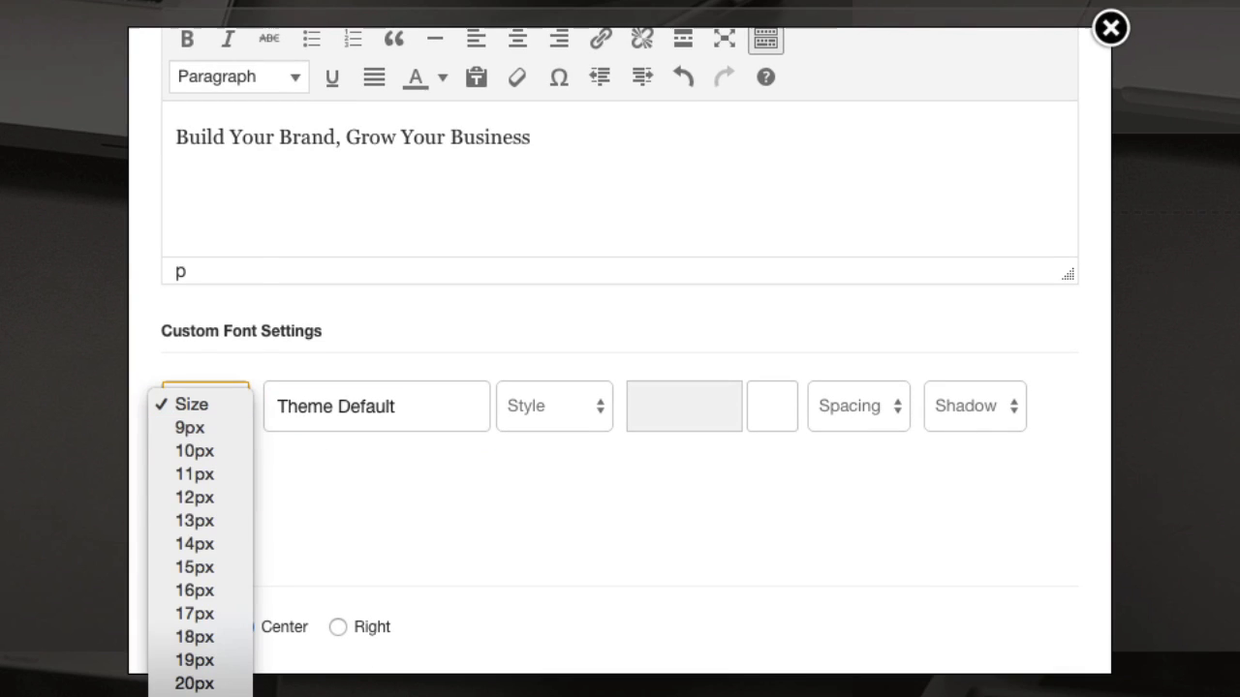
scroll(200, 436, "down", 5)
scroll(199, 436, "down", 4)
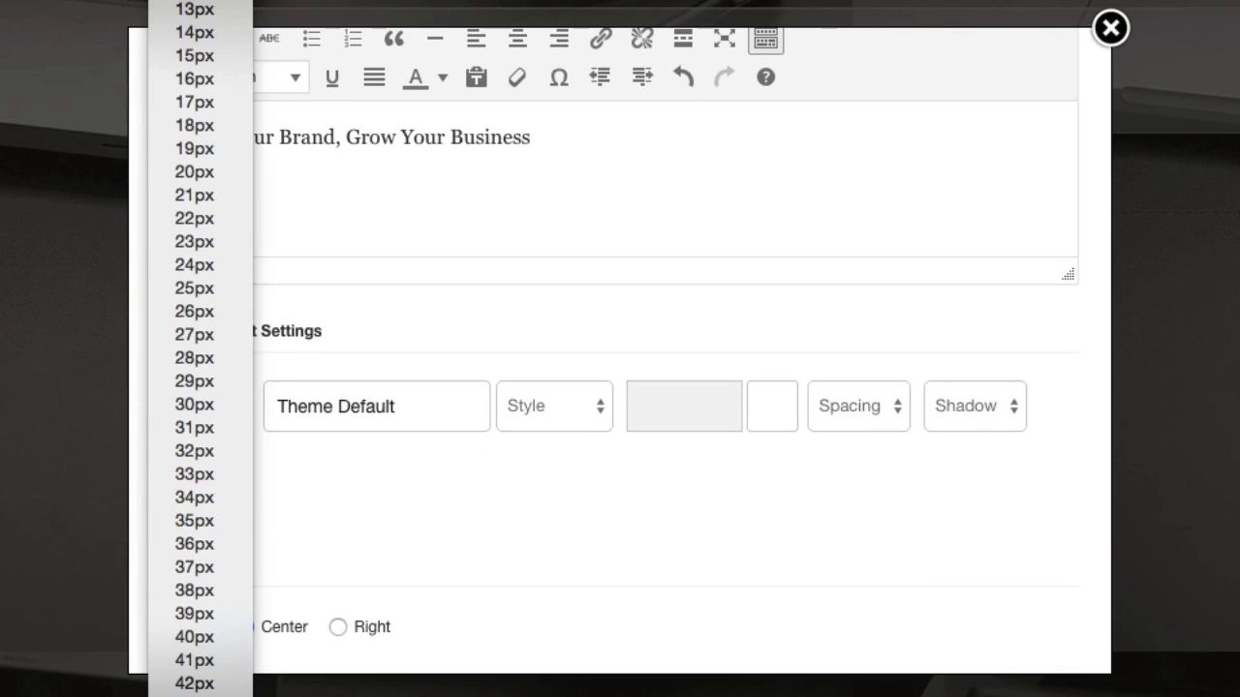
left_click(202, 636)
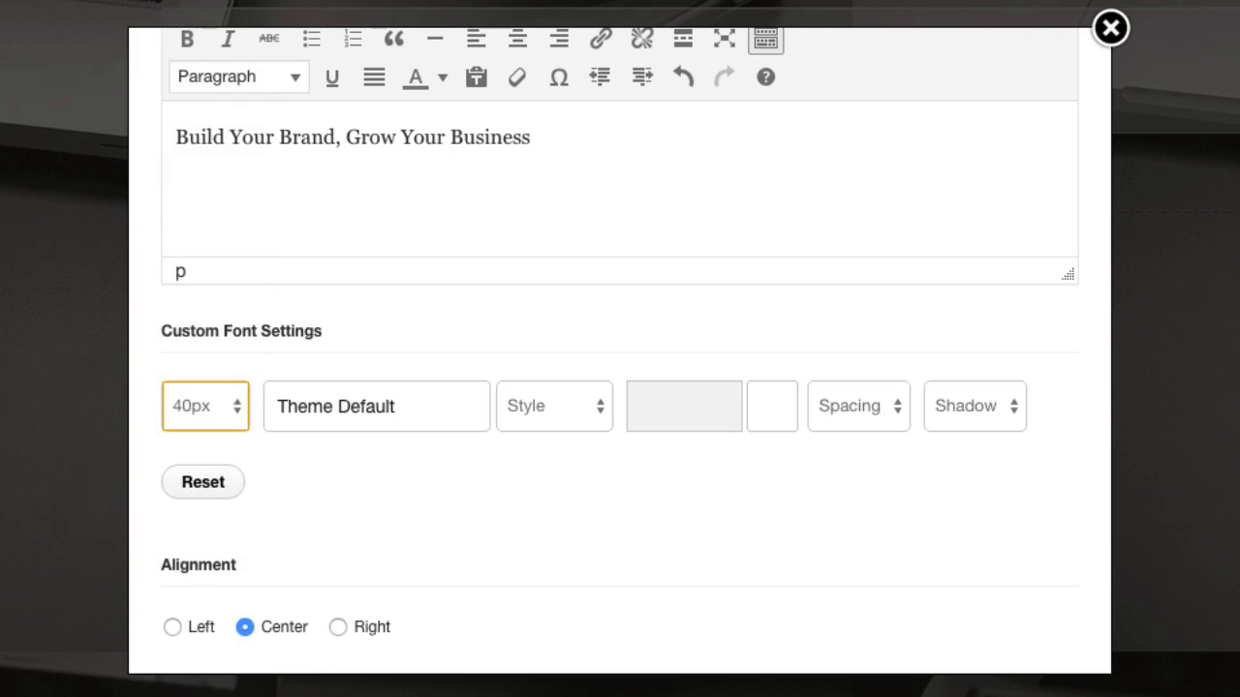
left_click(576, 419)
left_click(547, 497)
left_click(775, 405)
left_click(1054, 484)
scroll(1027, 581, "down", 5)
left_click(1013, 637)
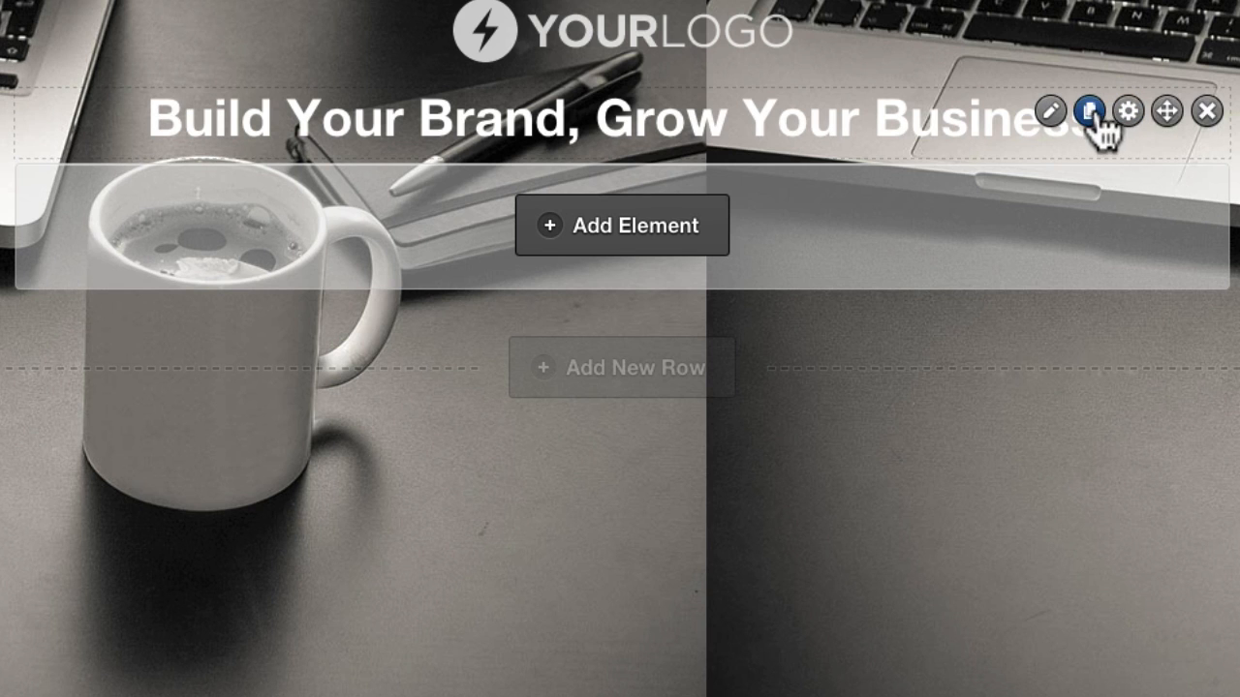
Step: Duplicate the headline element and replace the copy's text with "Join our tribe of growing entrepreneurs"
left_click(1091, 113)
left_click(1054, 184)
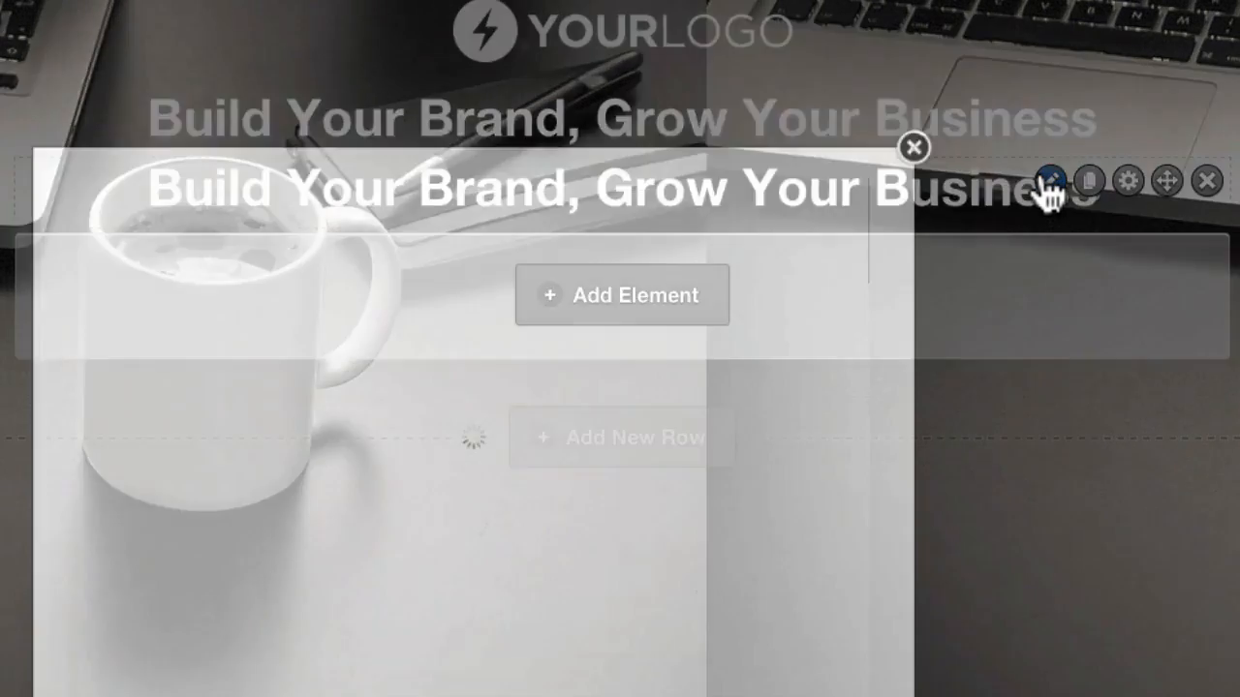
scroll(564, 230, "down", 2)
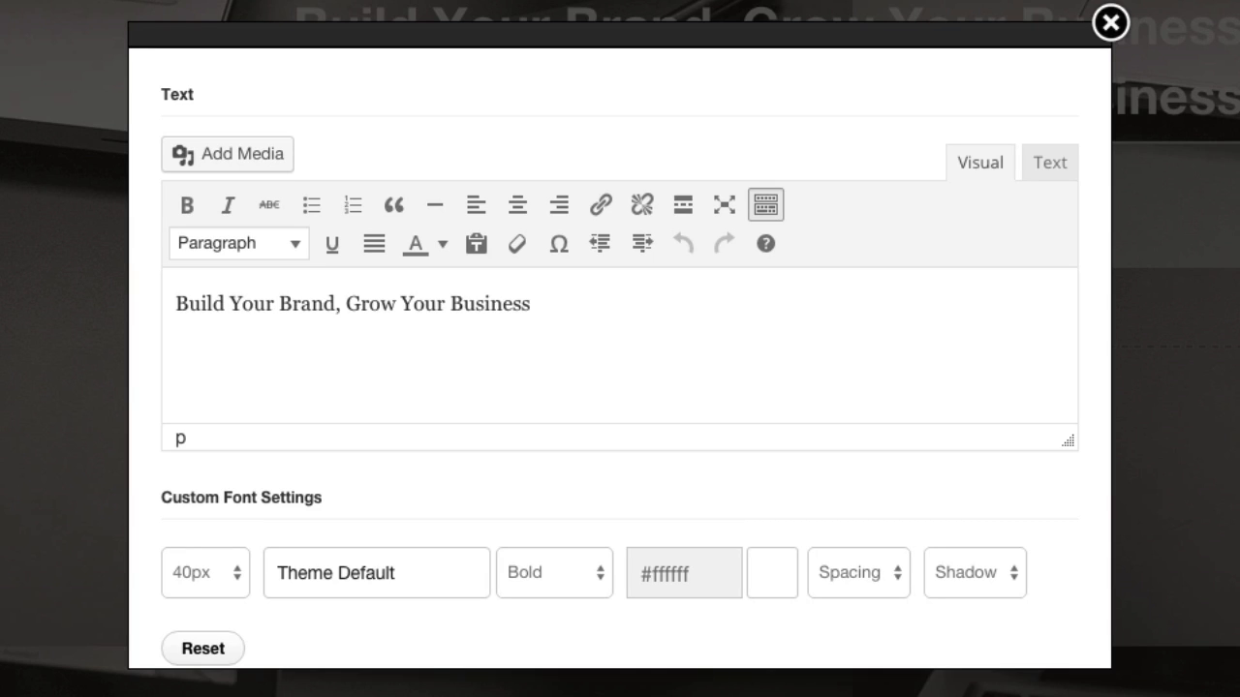
triple_click(320, 310)
type("Join our tribe of growing entrepreneurs")
Step: Set the copied headline's font size to 25px, insert it and save the page
scroll(320, 310, "down", 3)
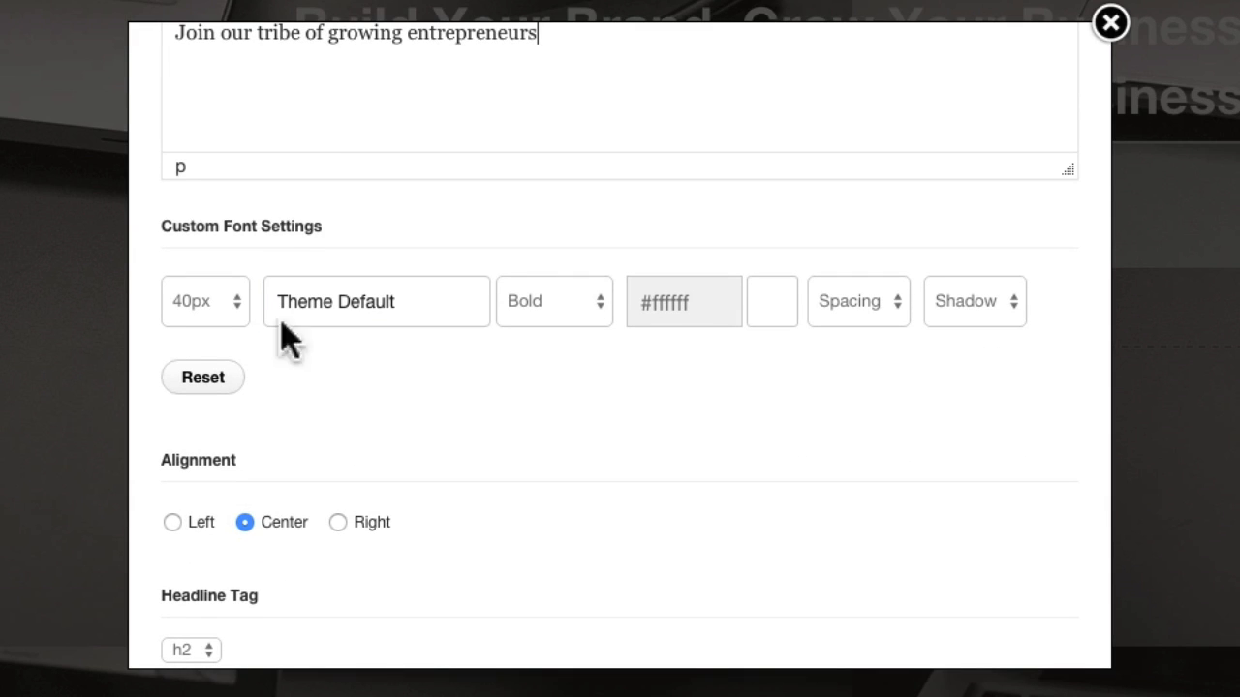
left_click(237, 302)
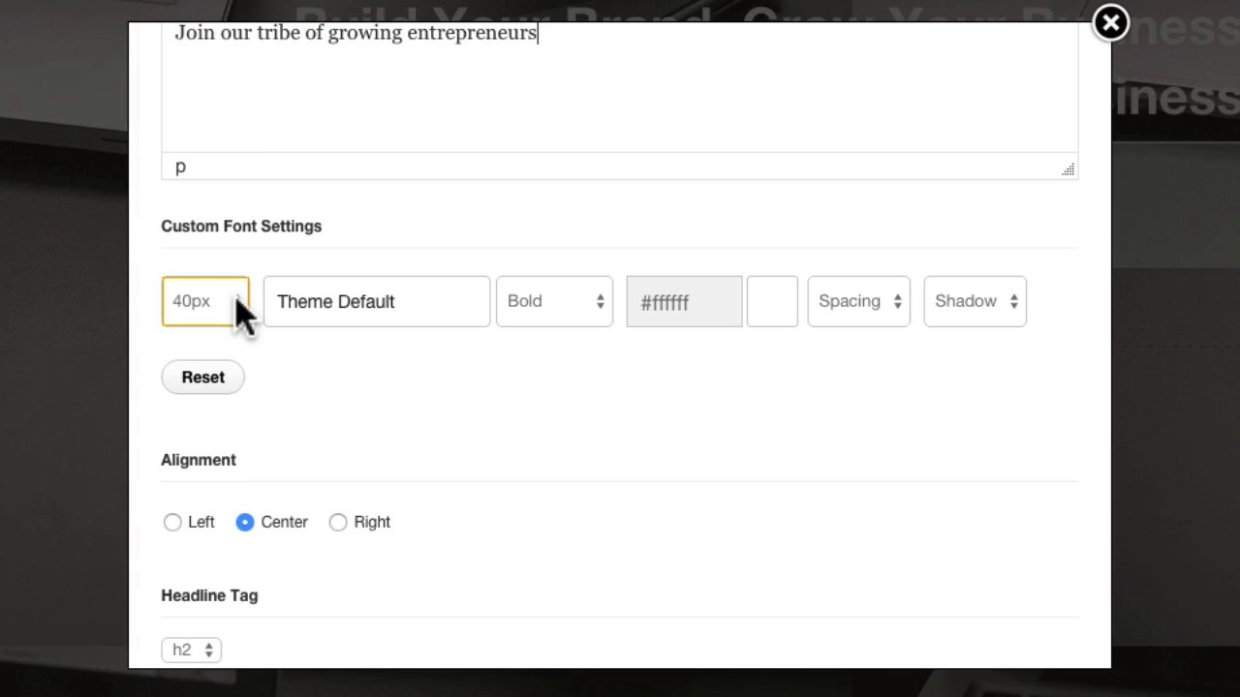
left_click(237, 300)
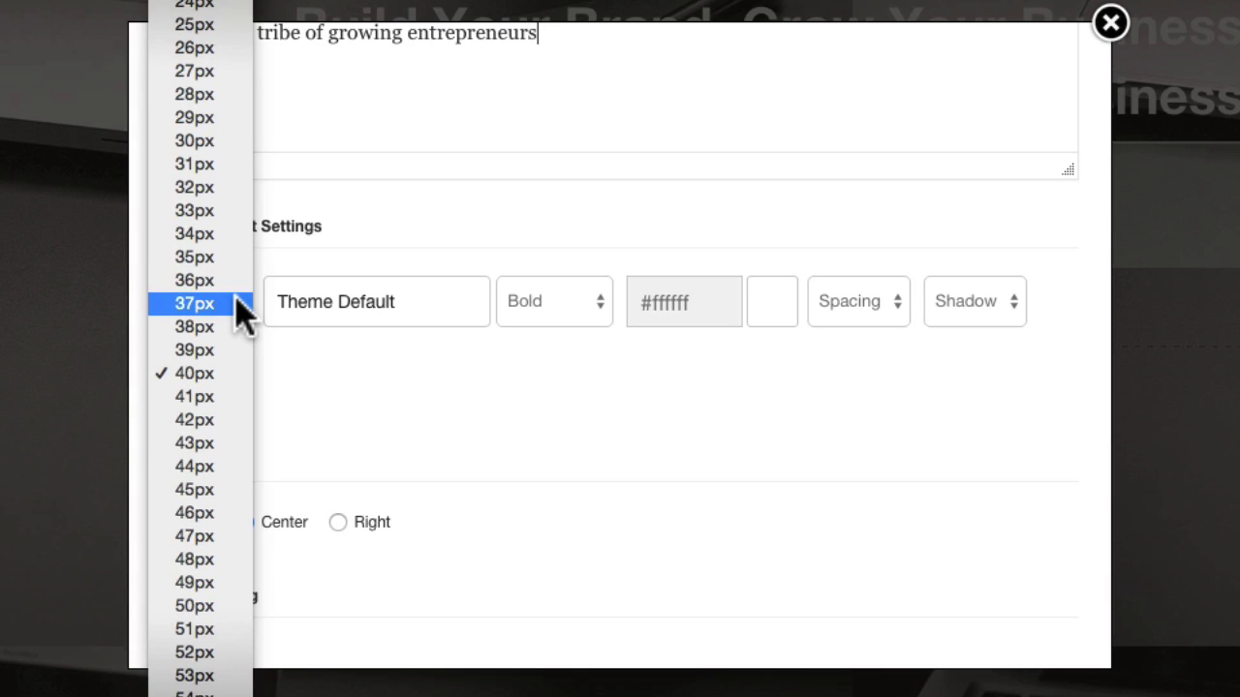
left_click(207, 26)
scroll(600, 518, "down", 10)
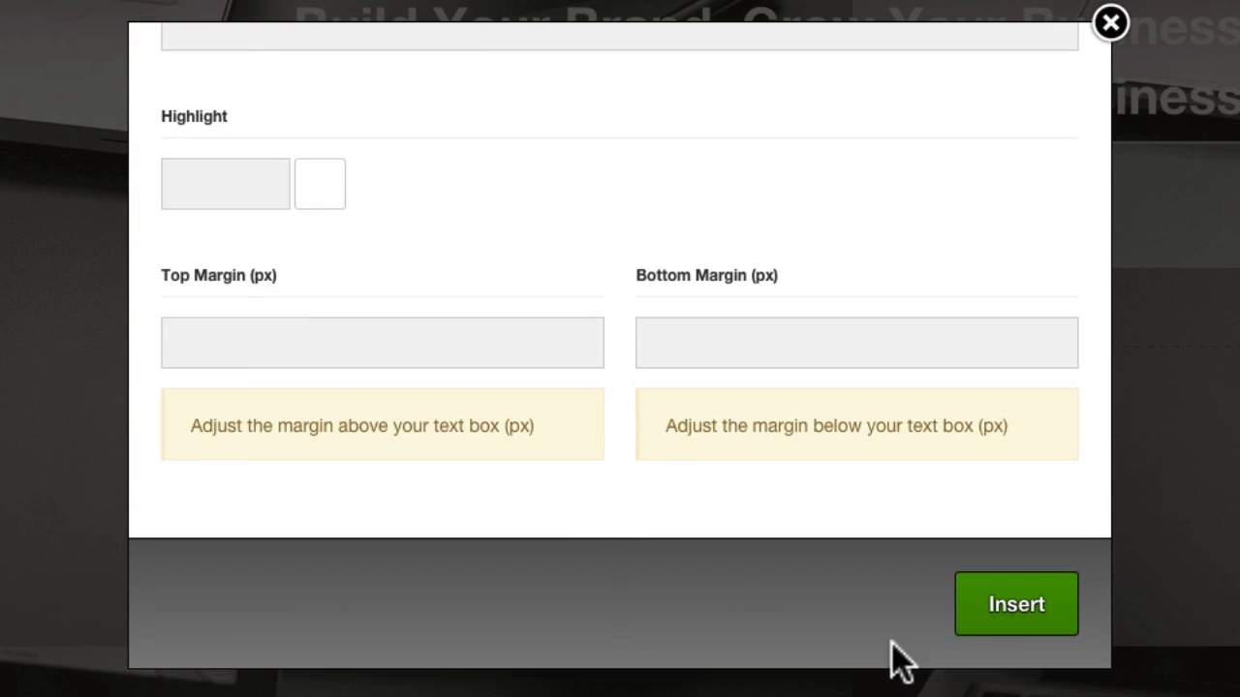
left_click(1016, 604)
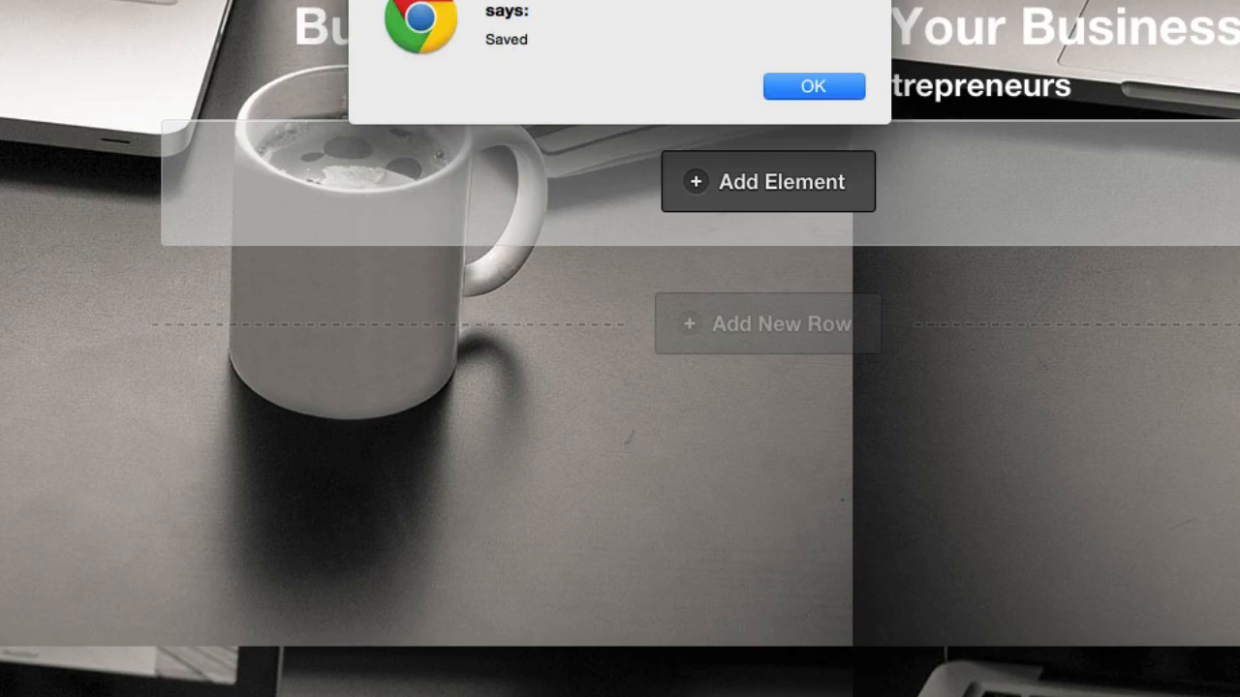
key("Return")
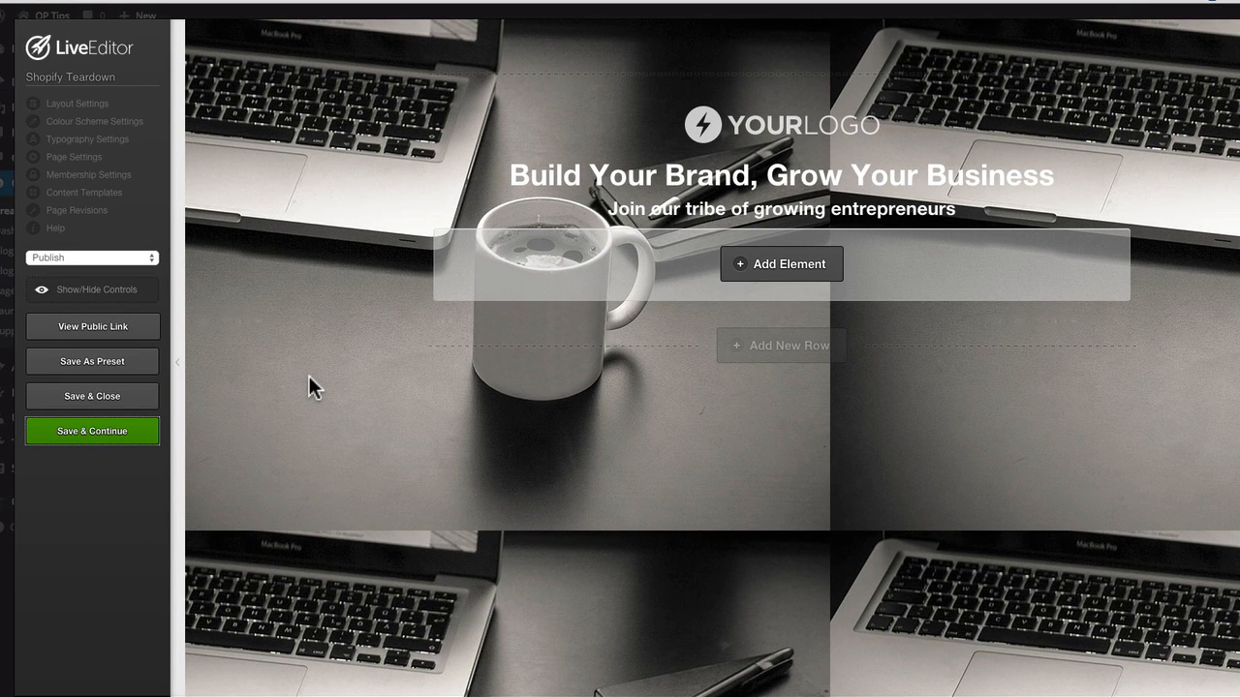
Step: In the typography settings, set the theme text/paragraph style to Open Sans at 18px
left_click(103, 140)
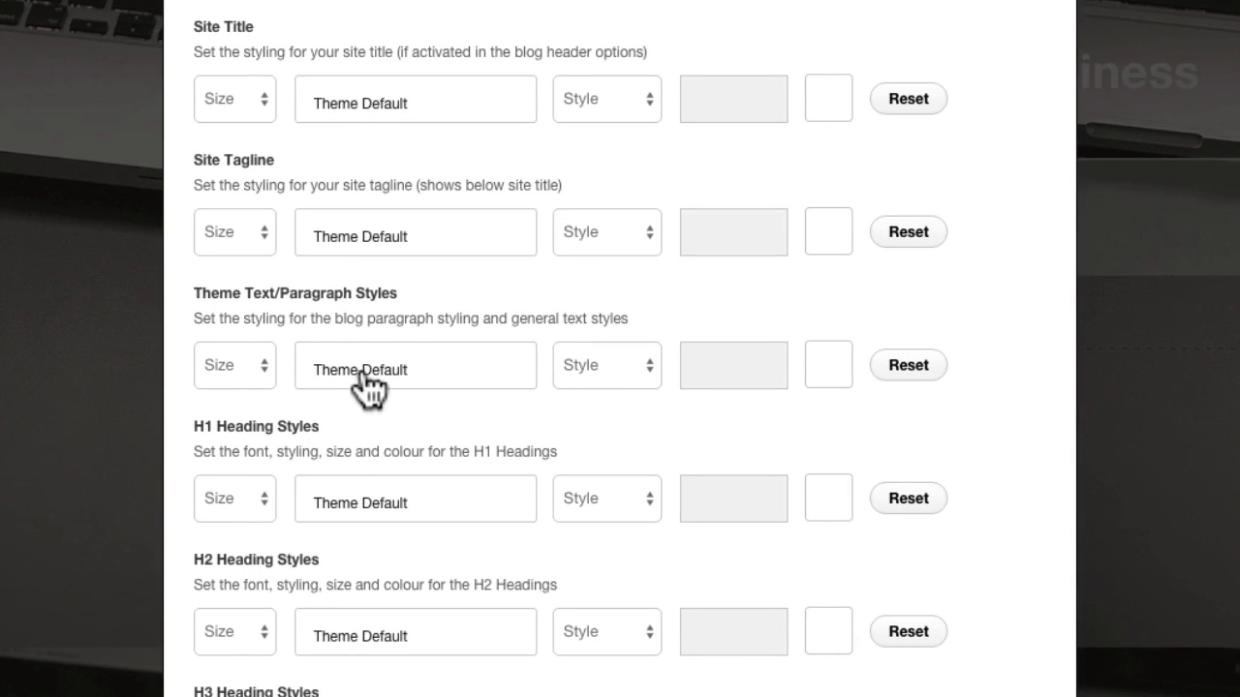
left_click(360, 386)
scroll(434, 567, "down", 15)
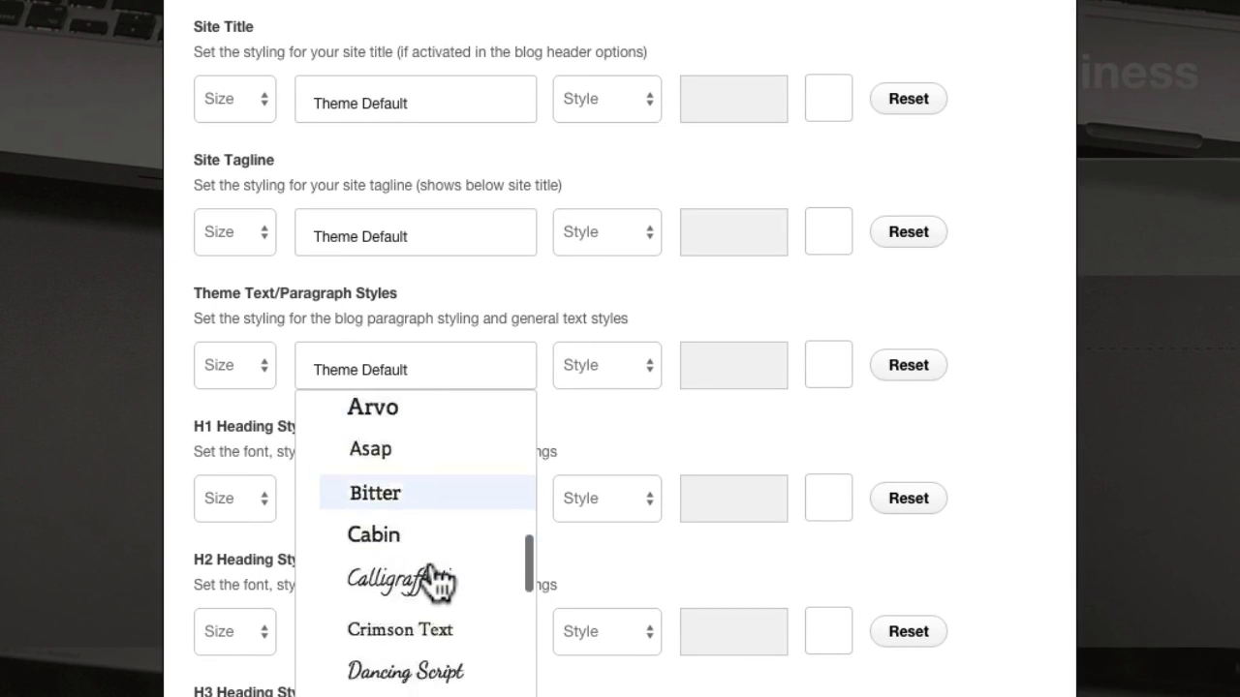
scroll(433, 567, "down", 5)
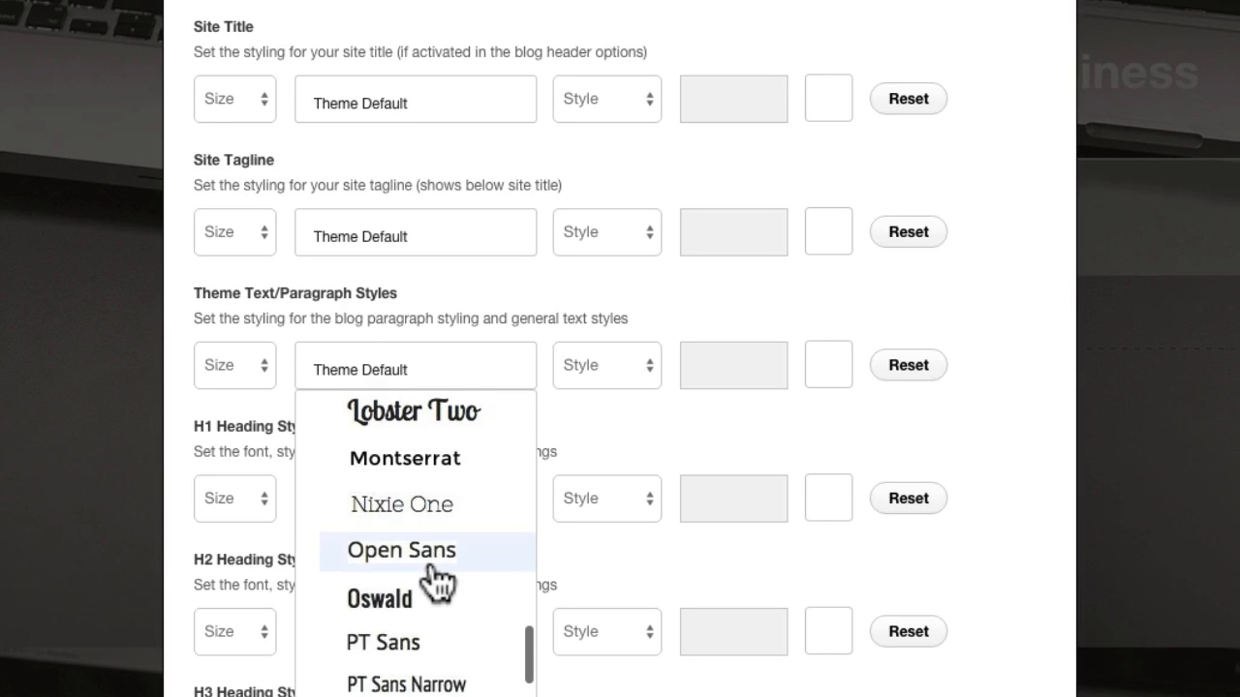
left_click(434, 554)
left_click(258, 369)
left_click(254, 599)
Step: Set the H1 heading style to Open Sans at 34px
left_click(363, 506)
scroll(368, 578, "down", 20)
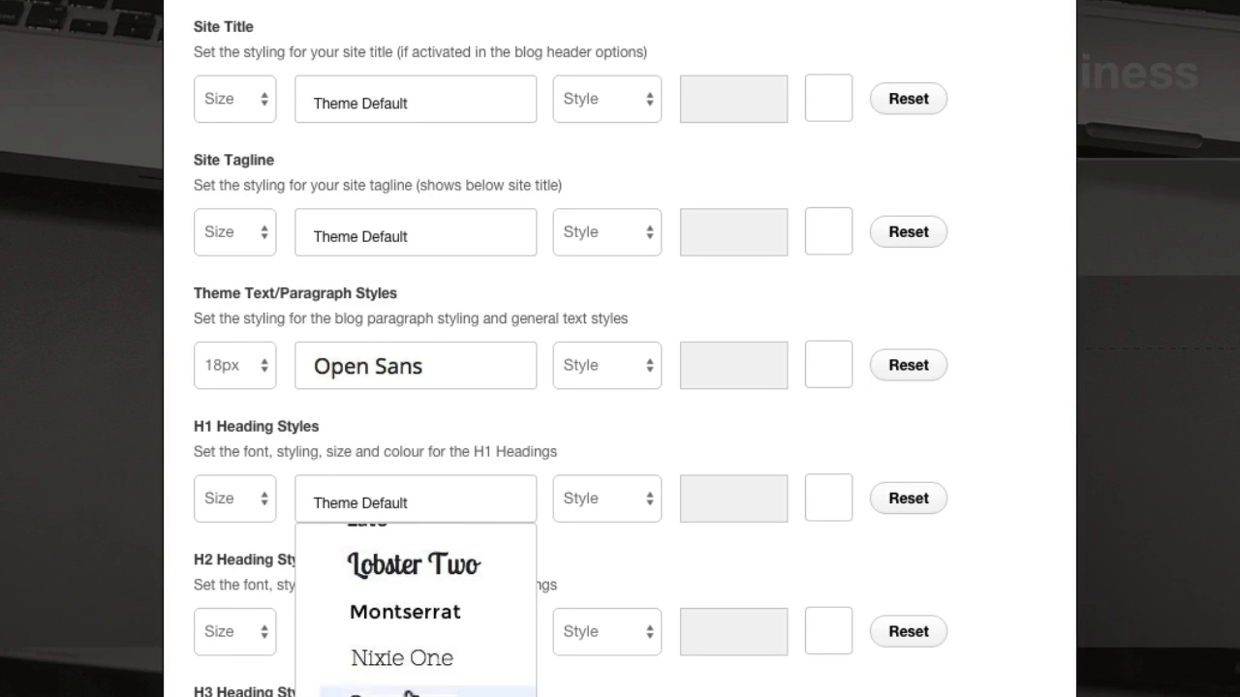
left_click(411, 689)
left_click(249, 498)
scroll(233, 582, "down", 10)
left_click(225, 518)
Step: Set the font of the H2, H3, H4 and H5 heading styles to Open Sans
scroll(260, 456, "down", 6)
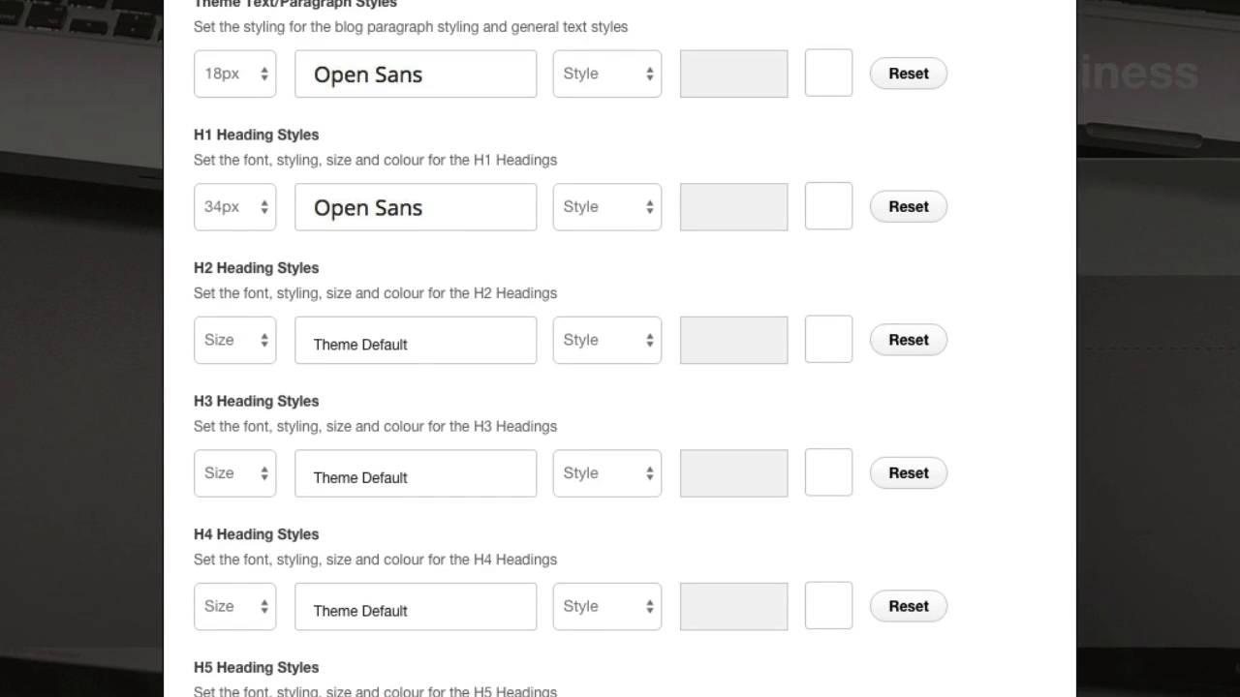
scroll(295, 368, "down", 3)
scroll(301, 368, "down", 2)
left_click(355, 124)
scroll(431, 419, "down", 15)
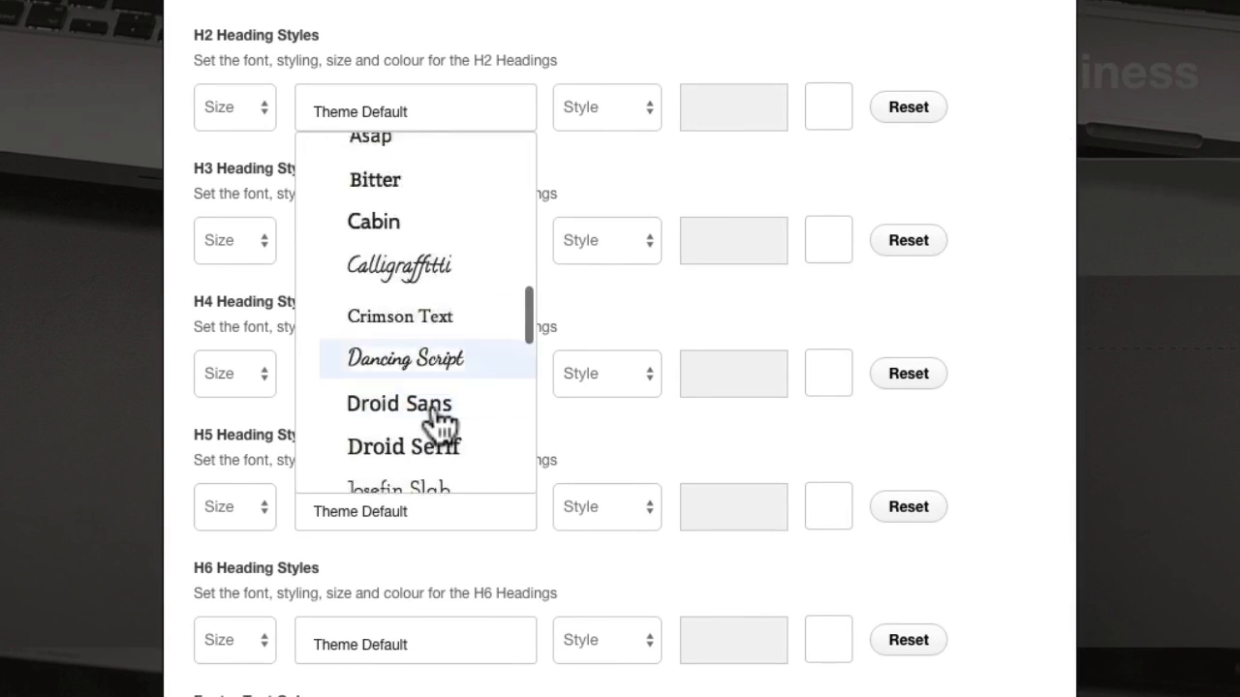
left_click(431, 417)
left_click(390, 247)
scroll(431, 436, "down", 15)
left_click(413, 371)
left_click(407, 350)
scroll(436, 581, "down", 12)
left_click(402, 653)
left_click(407, 481)
scroll(435, 668, "down", 12)
left_click(435, 639)
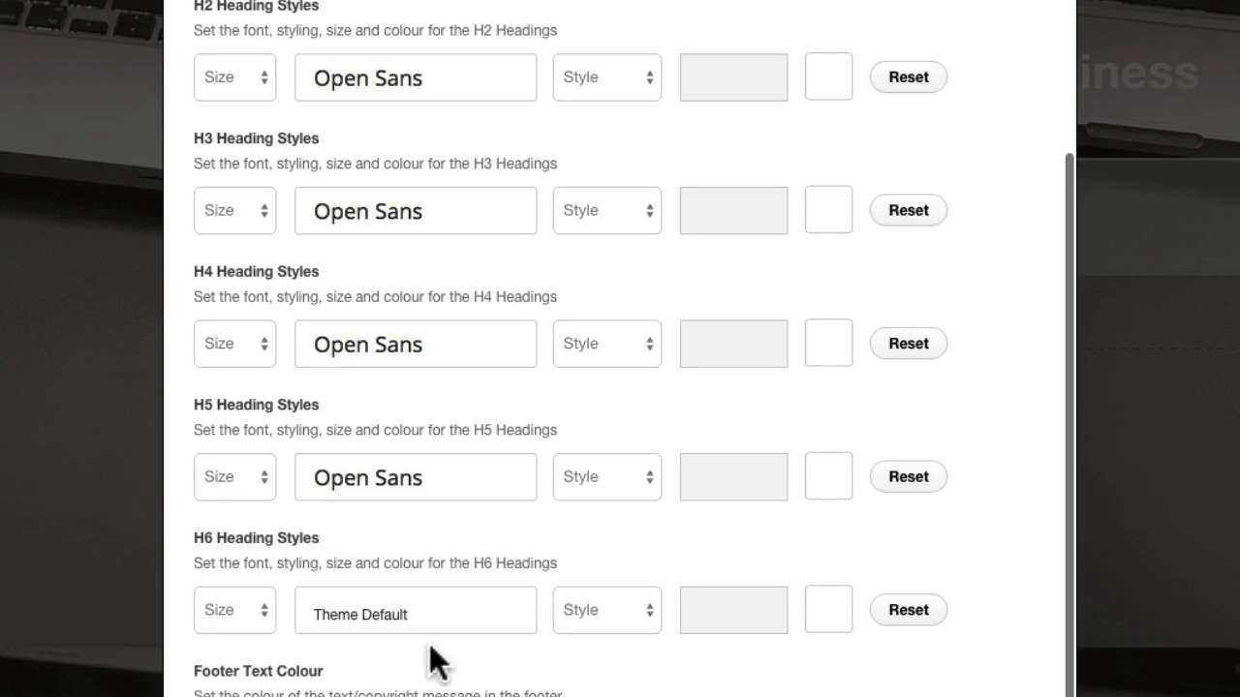
Step: Set the H2 heading size to 27px and the H6 heading font to Open Sans
left_click(234, 78)
left_click(225, 486)
scroll(300, 431, "down", 1)
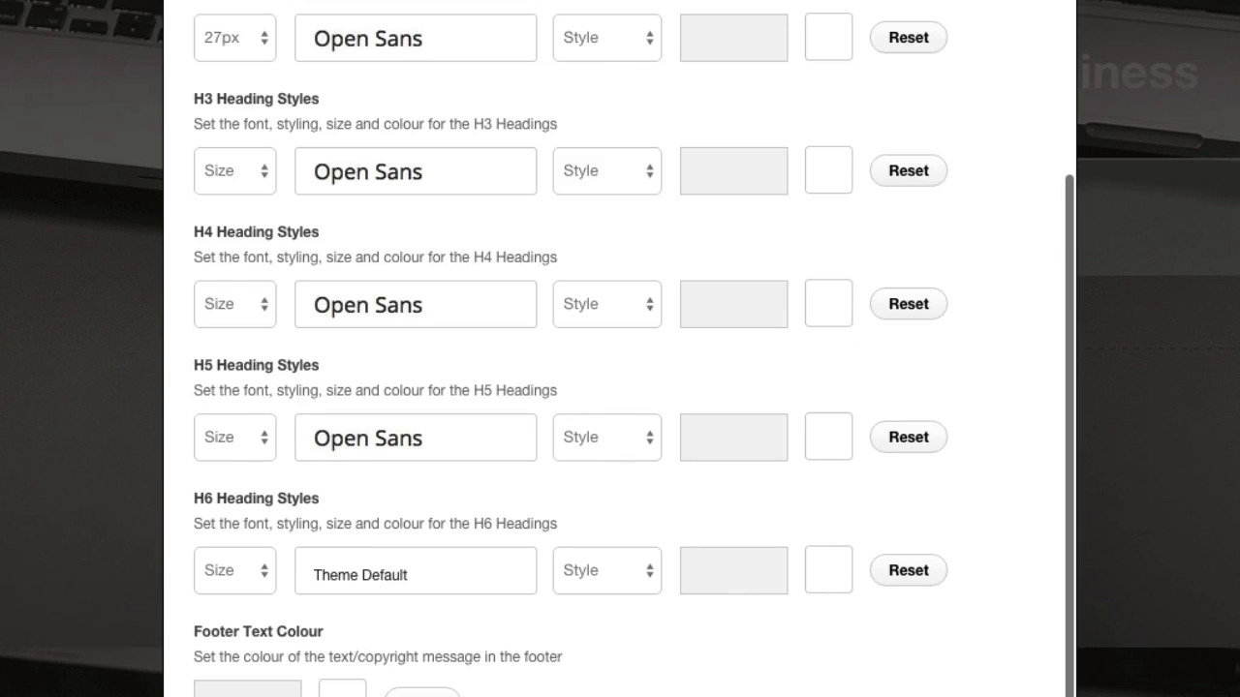
left_click(347, 581)
scroll(416, 484, "down", 12)
scroll(415, 484, "up", 3)
left_click(429, 378)
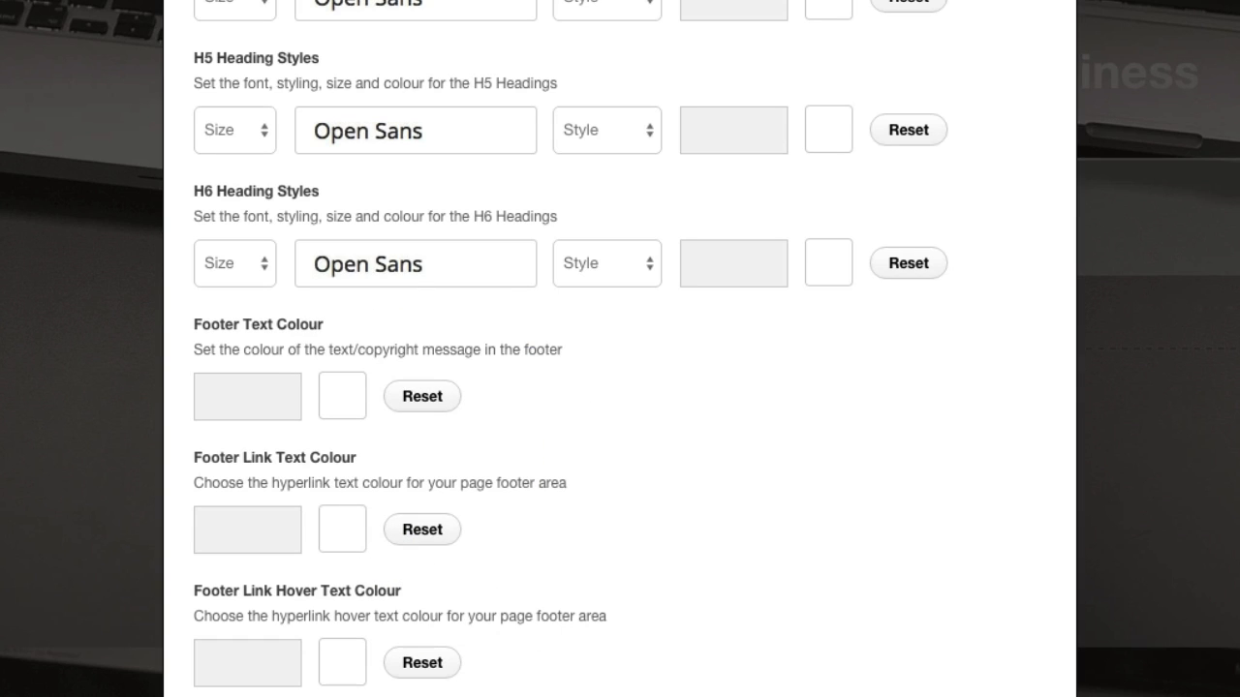
Step: Set the H1 and H2 heading colours to #303030 and update the typography settings
scroll(685, 569, "up", 10)
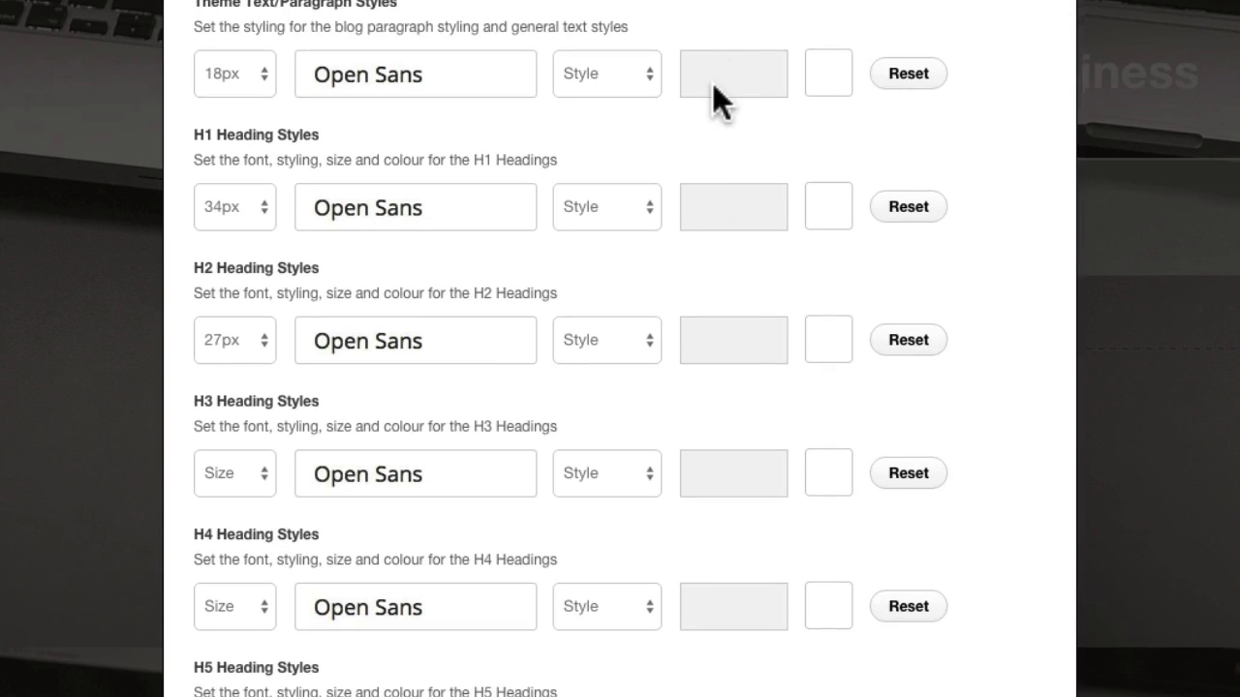
left_click(714, 80)
left_click(715, 205)
type("#303030")
left_click(711, 346)
type("#303030")
scroll(711, 452, "down", 5)
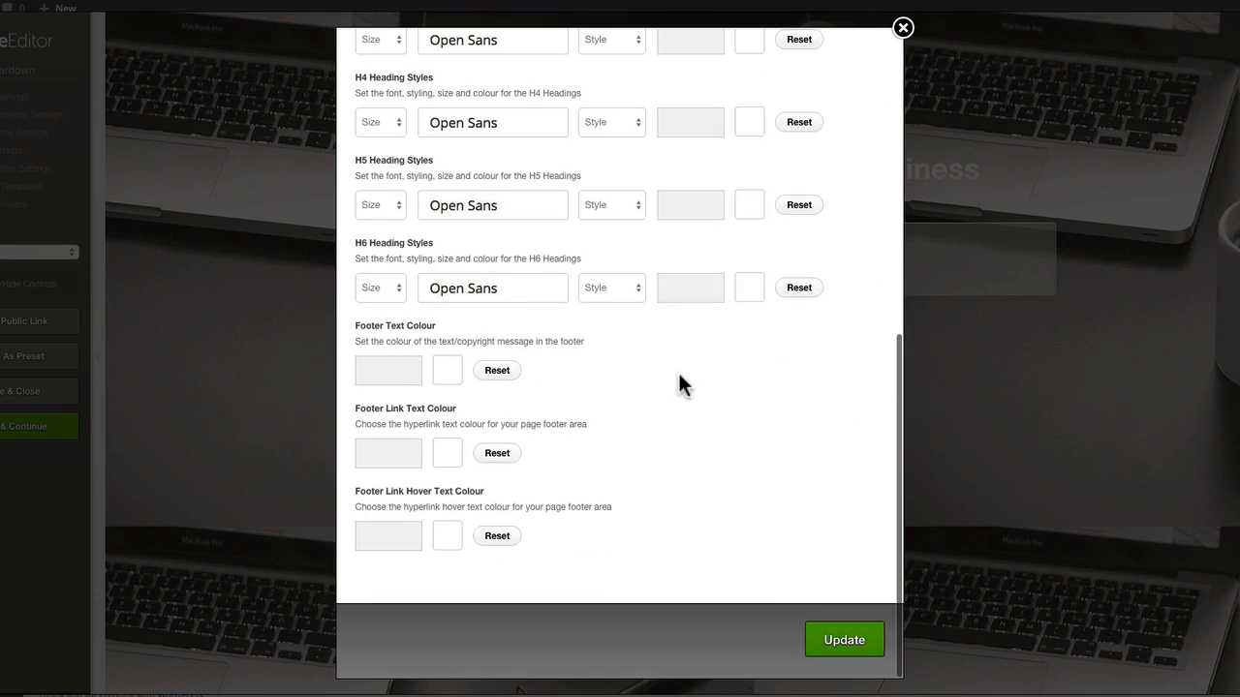
left_click(829, 640)
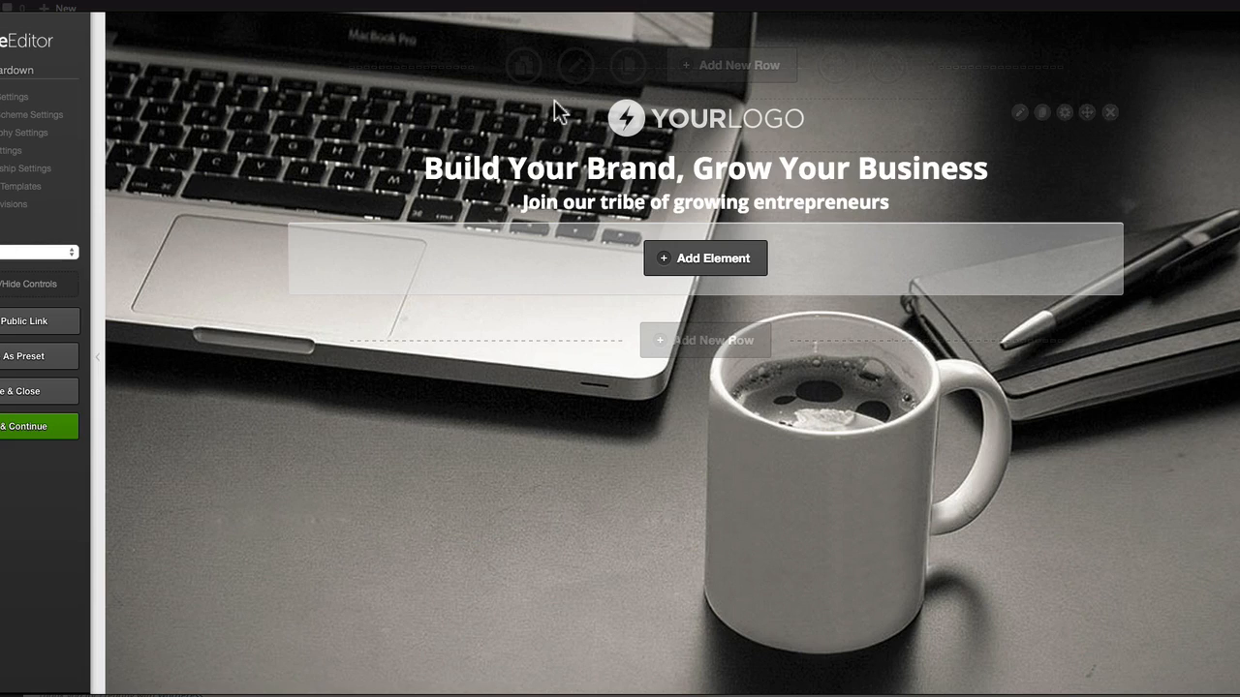
Step: Make the header row full width and give it the background start colour #06132c
left_click(568, 61)
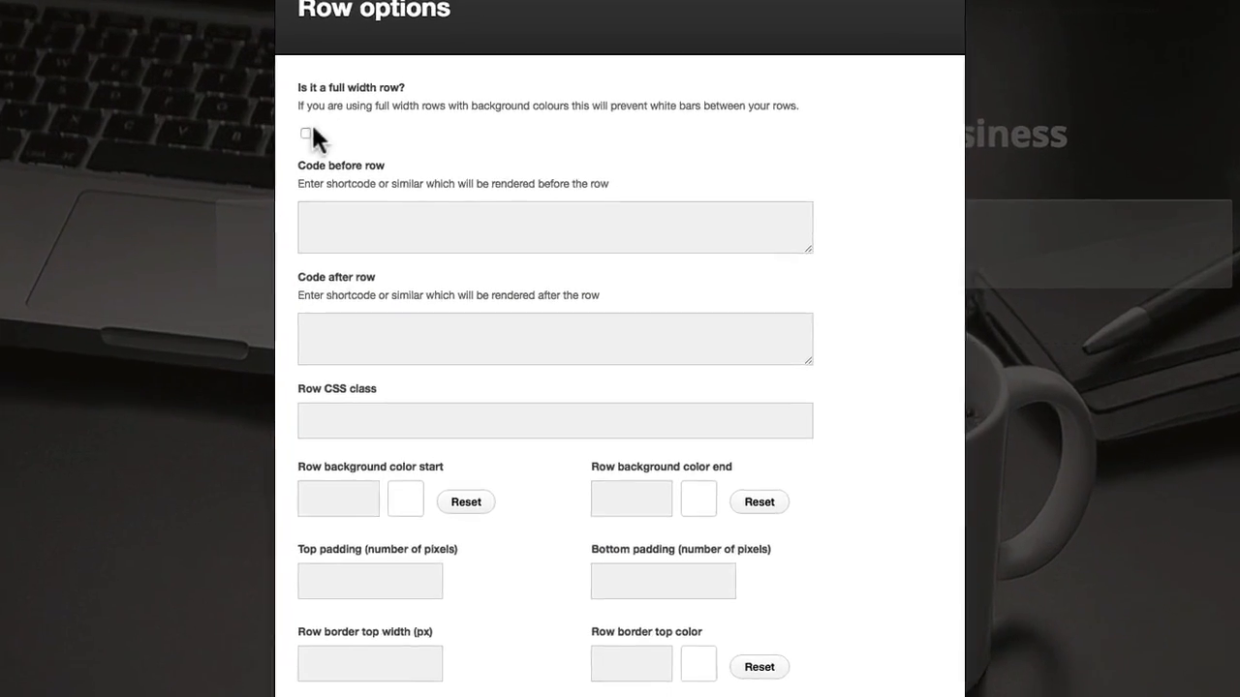
left_click(361, 168)
scroll(276, 472, "down", 5)
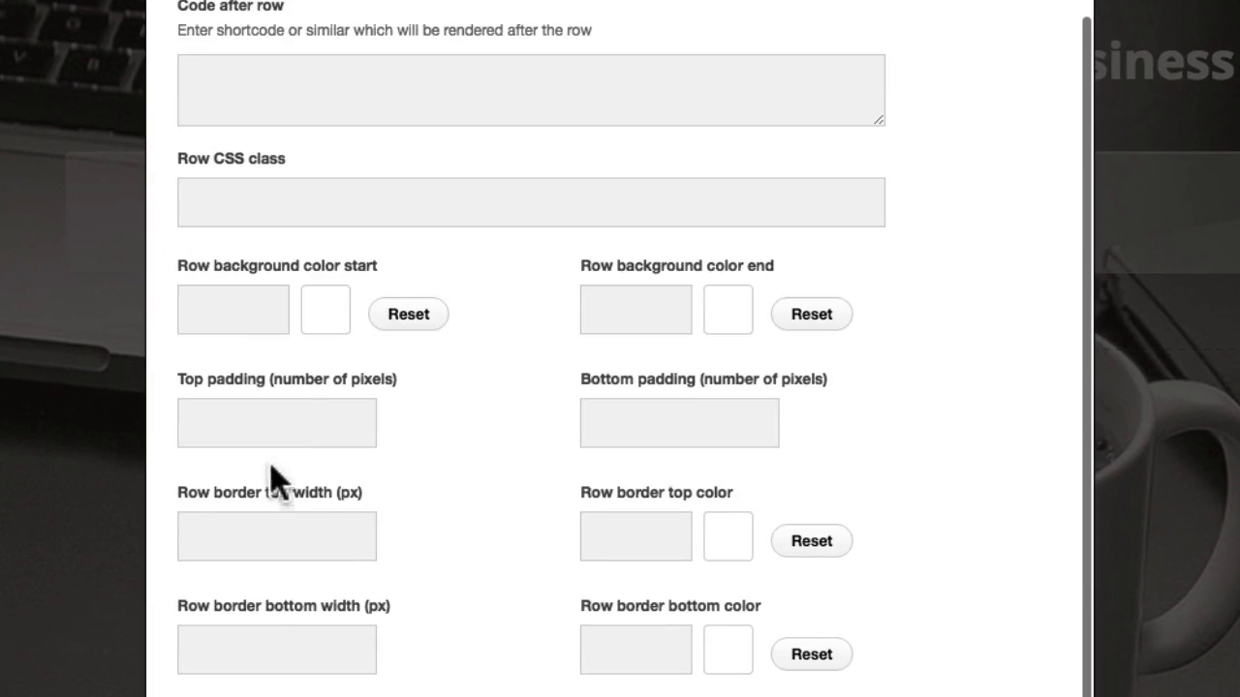
left_click(236, 327)
Step: Set the header row's top padding to 25 pixels and its bottom padding to 20 pixels
left_click(238, 424)
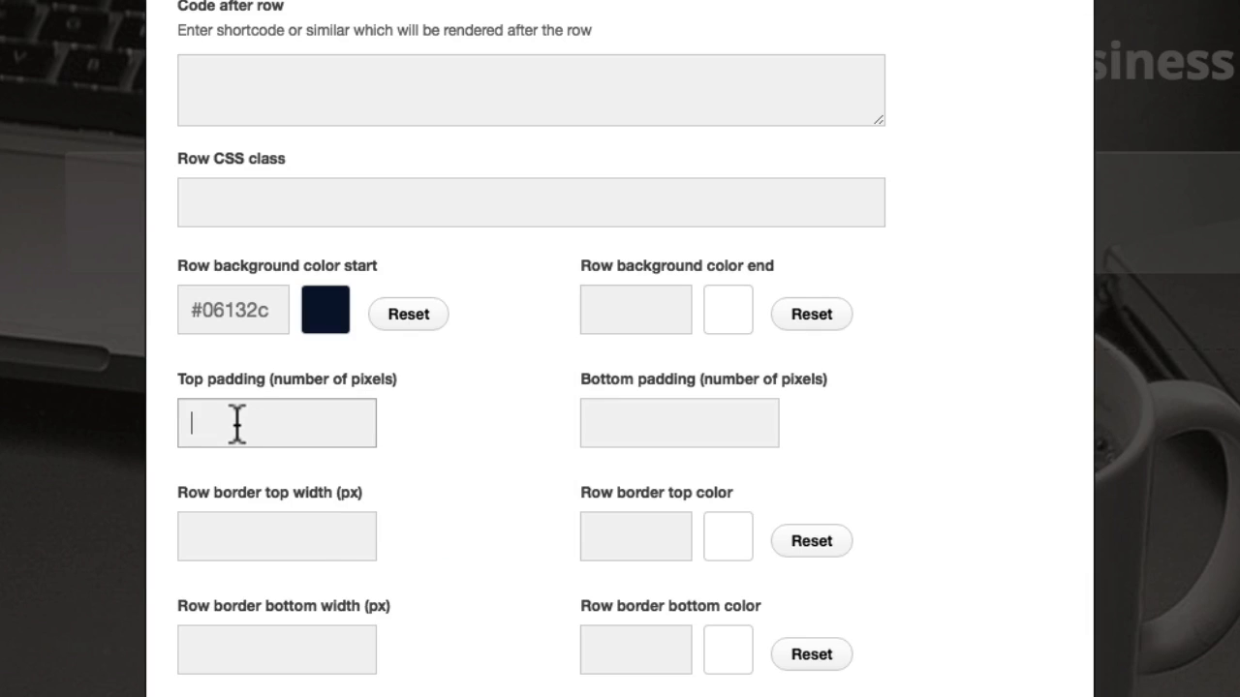
type("25")
left_click(650, 429)
type("20")
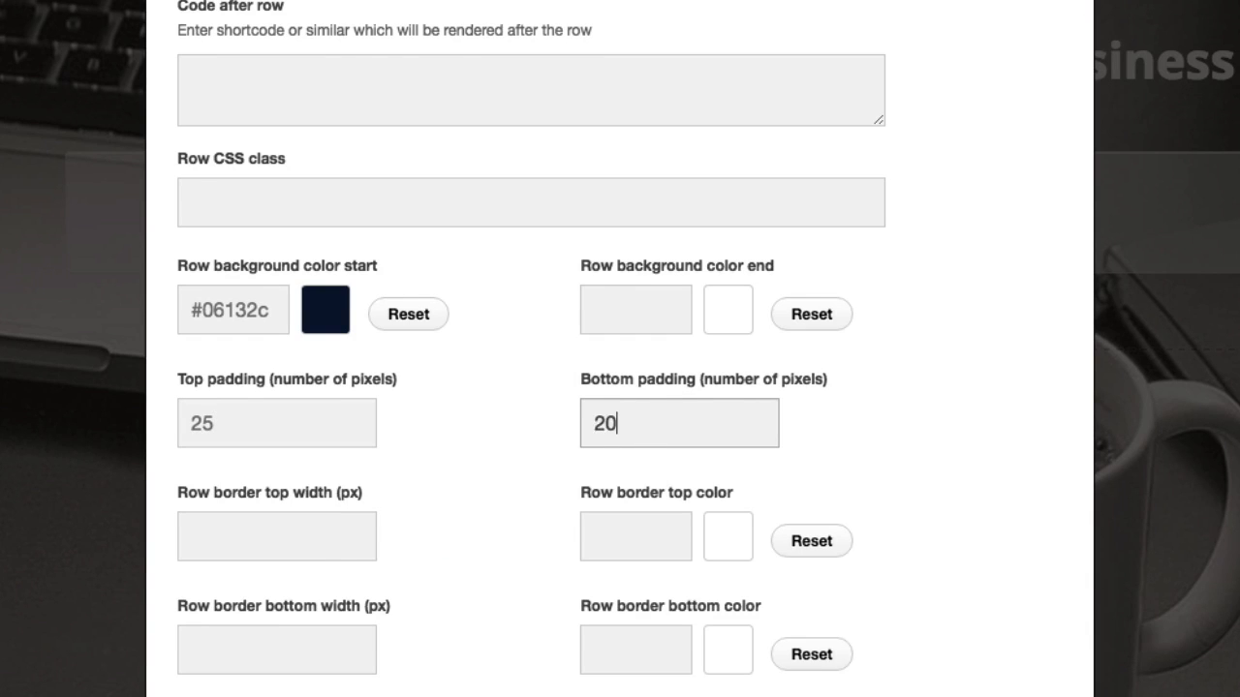
scroll(1021, 664, "down", 3)
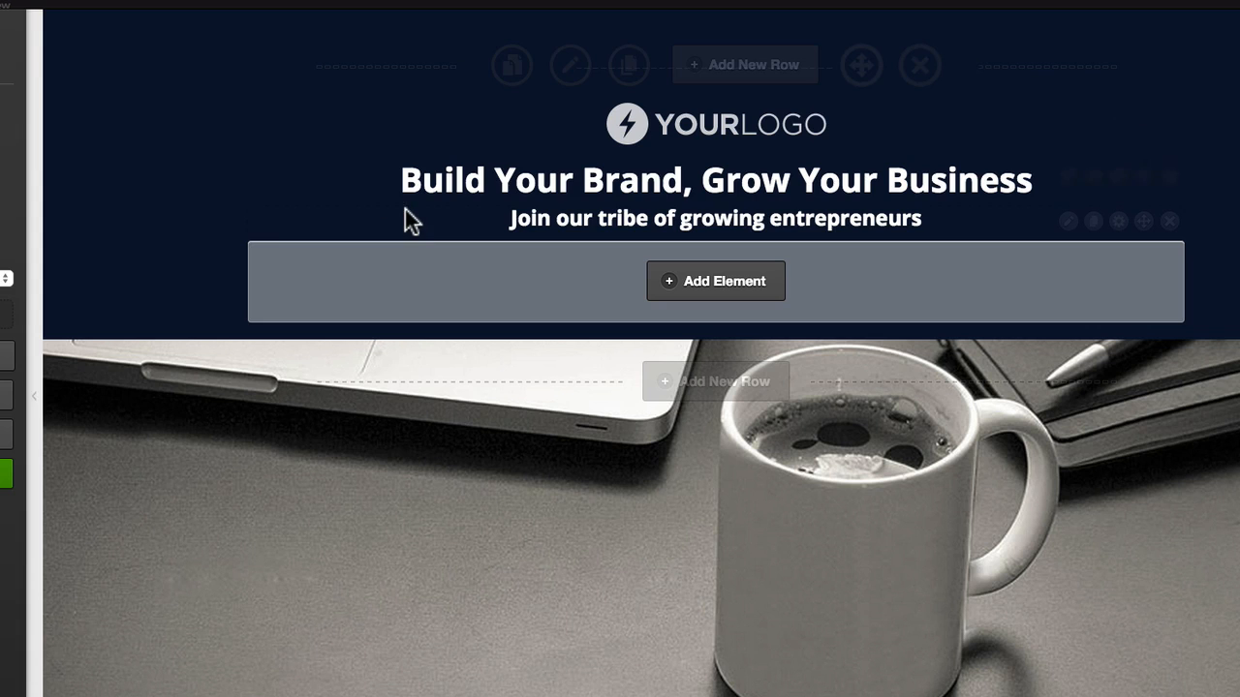
Step: Add a new row with the 2/3 and 1/3 column layout below the header row
left_click(671, 384)
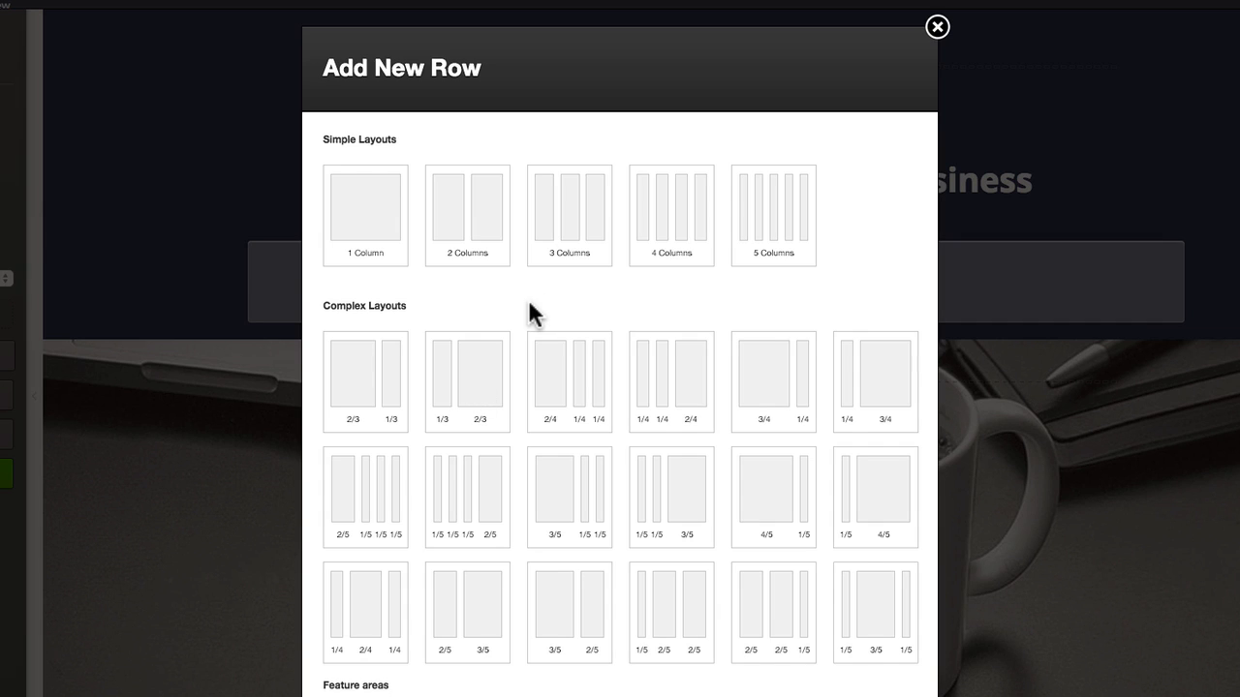
left_click(389, 369)
scroll(392, 376, "down", 3)
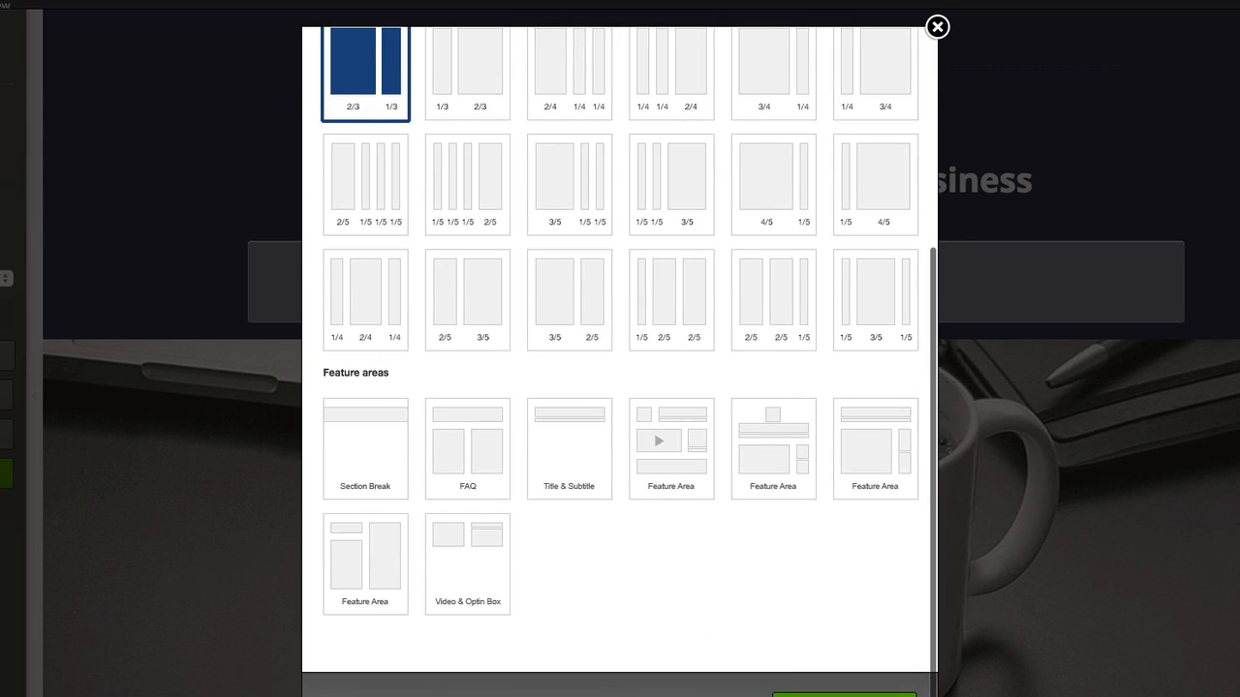
left_click(844, 696)
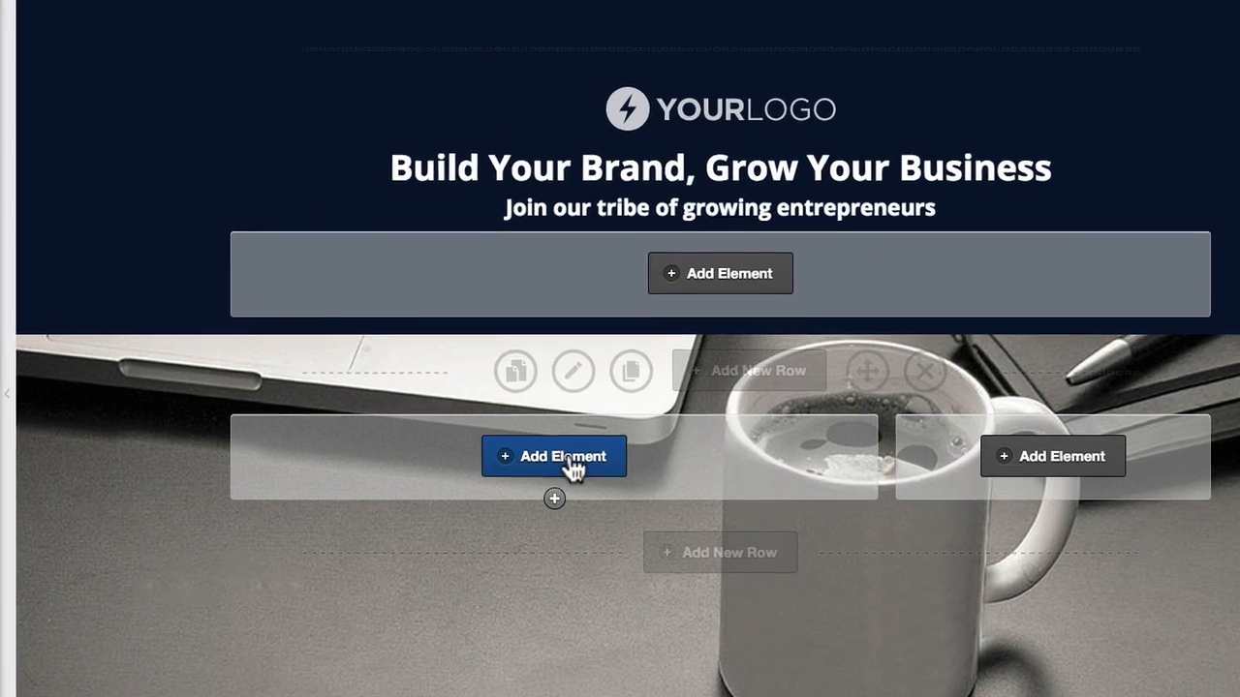
Step: Add a Video Player element to the 2/3 column and set its type to YouTube
left_click(575, 469)
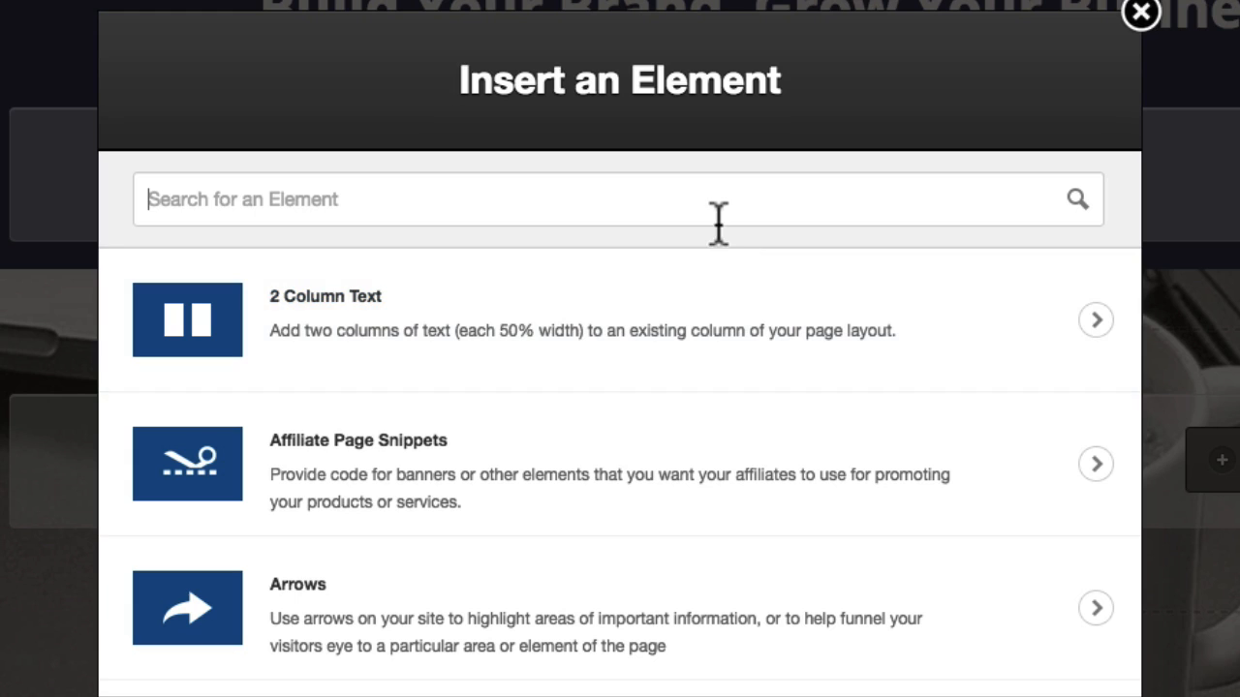
type("vid")
left_click(590, 448)
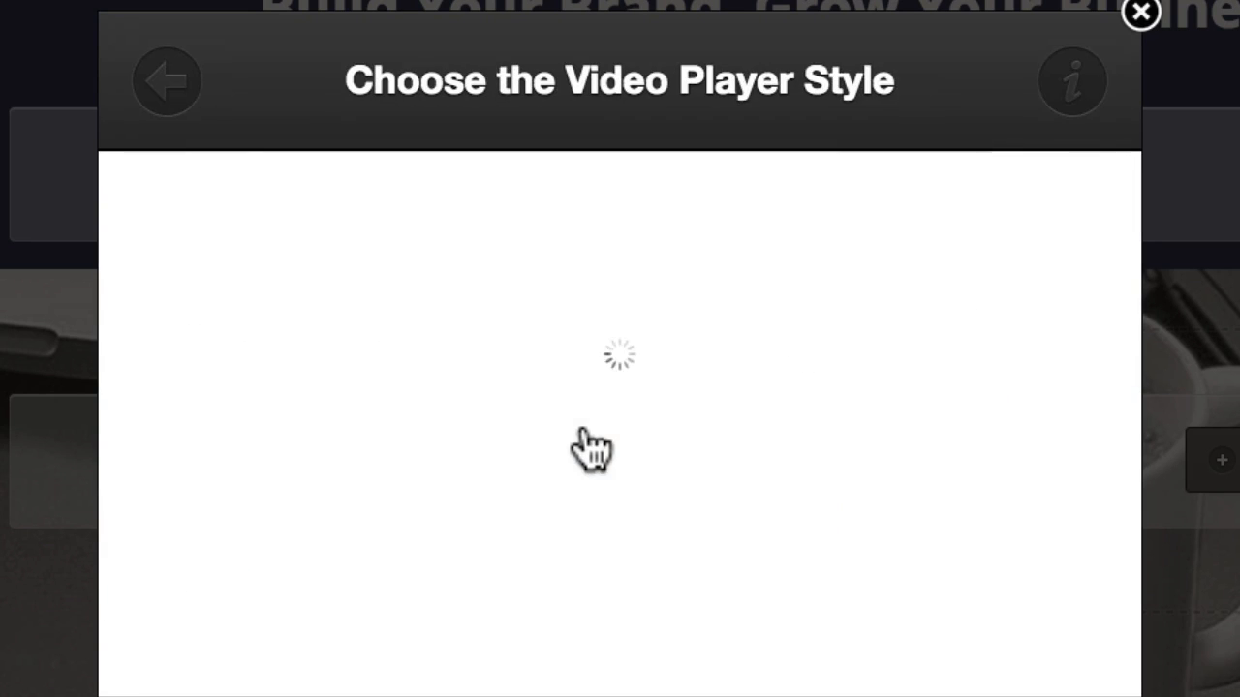
left_click(594, 442)
left_click(207, 393)
left_click(189, 442)
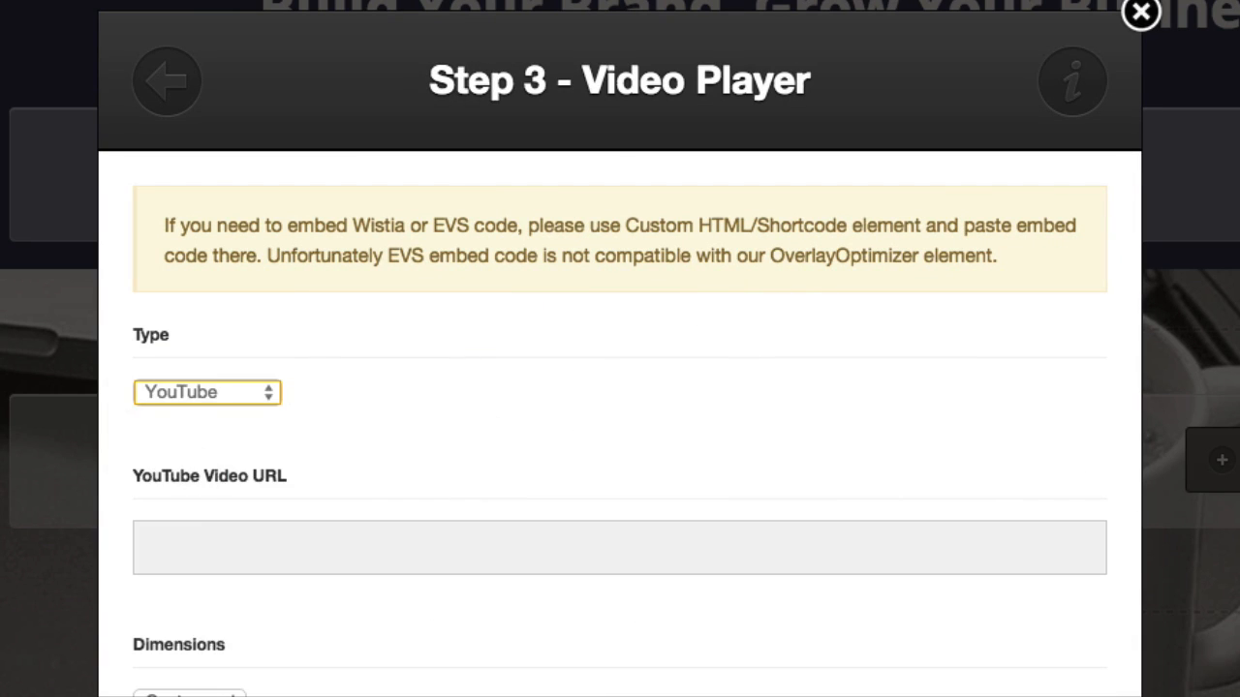
left_click(380, 562)
type("https://www.youtube.com/watch?v=fEN_mu12mWY")
scroll(188, 243, "down", 10)
double_click(186, 224)
type("640")
key("Tab")
type("315")
scroll(581, 484, "down", 10)
left_click(1051, 654)
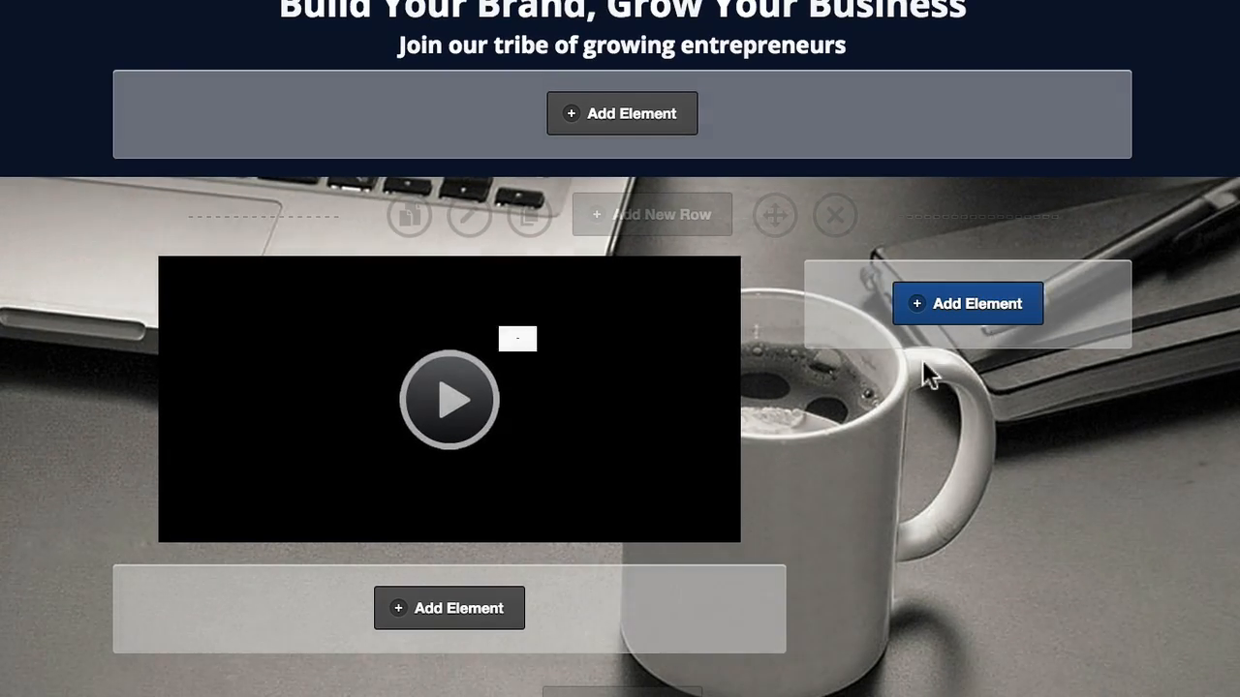
Step: Start a Bullet Block with the large icon style in the 1/3 column, using the blue checkmark from the first icon row
left_click(975, 327)
double_click(462, 231)
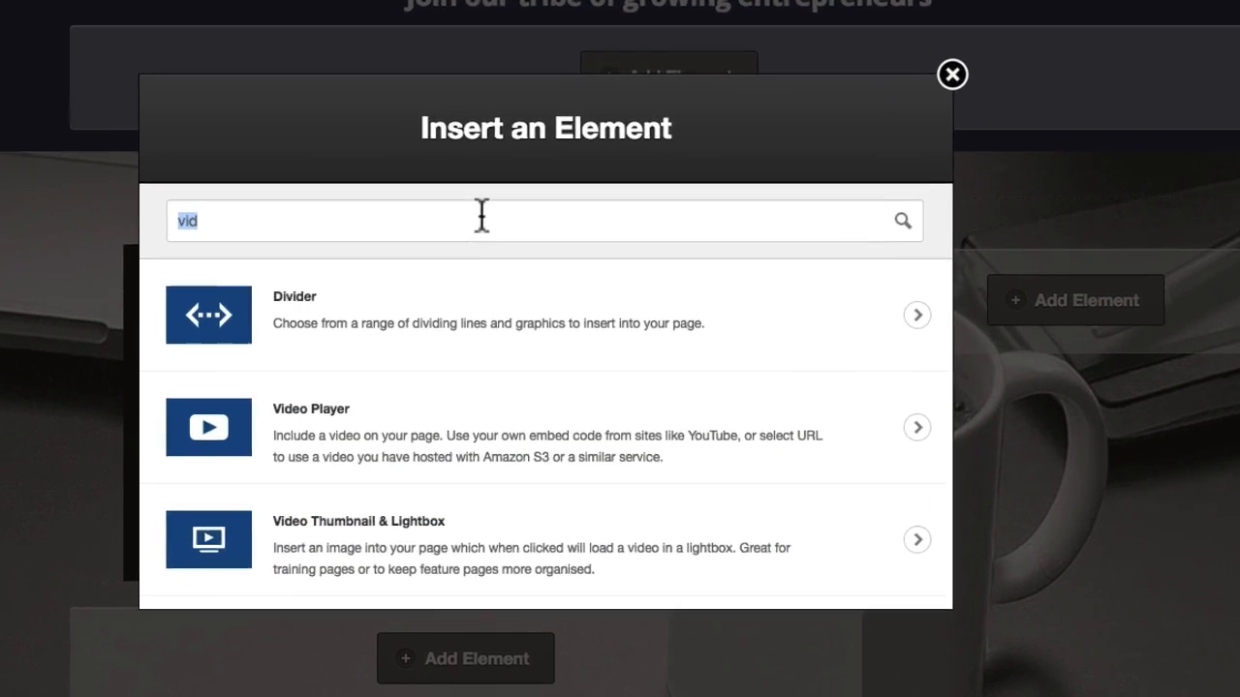
type("bull")
left_click(413, 293)
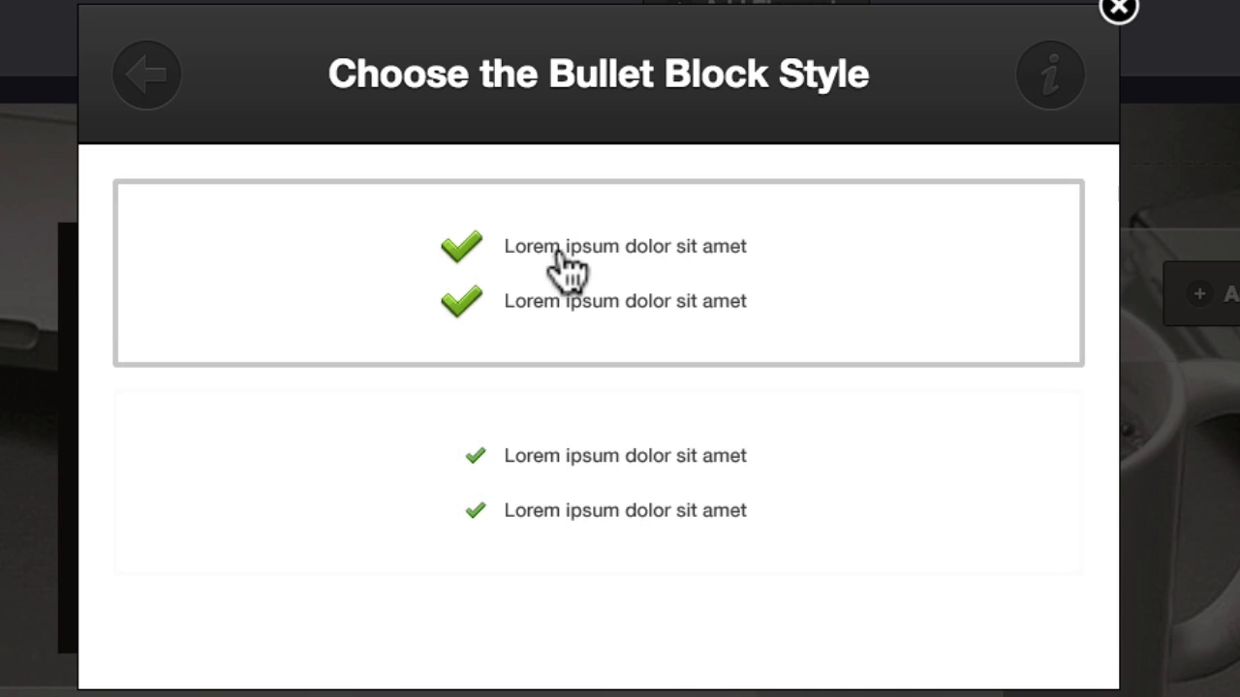
left_click(566, 267)
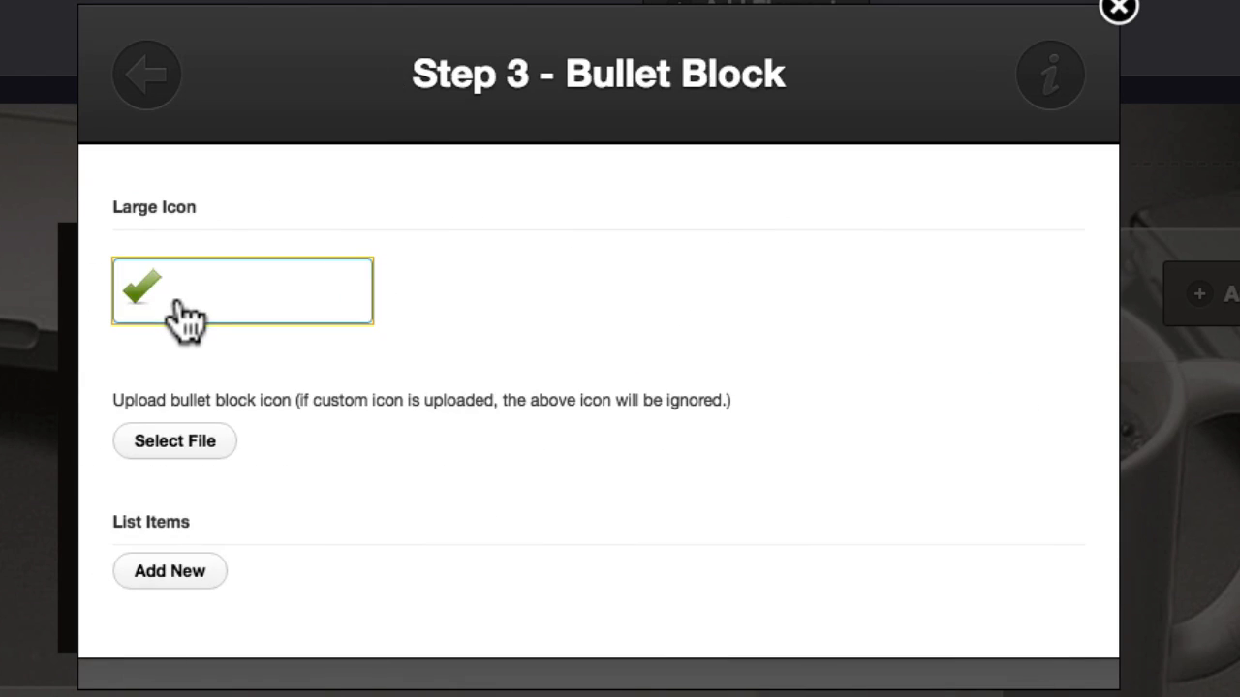
left_click(175, 312)
left_click(772, 180)
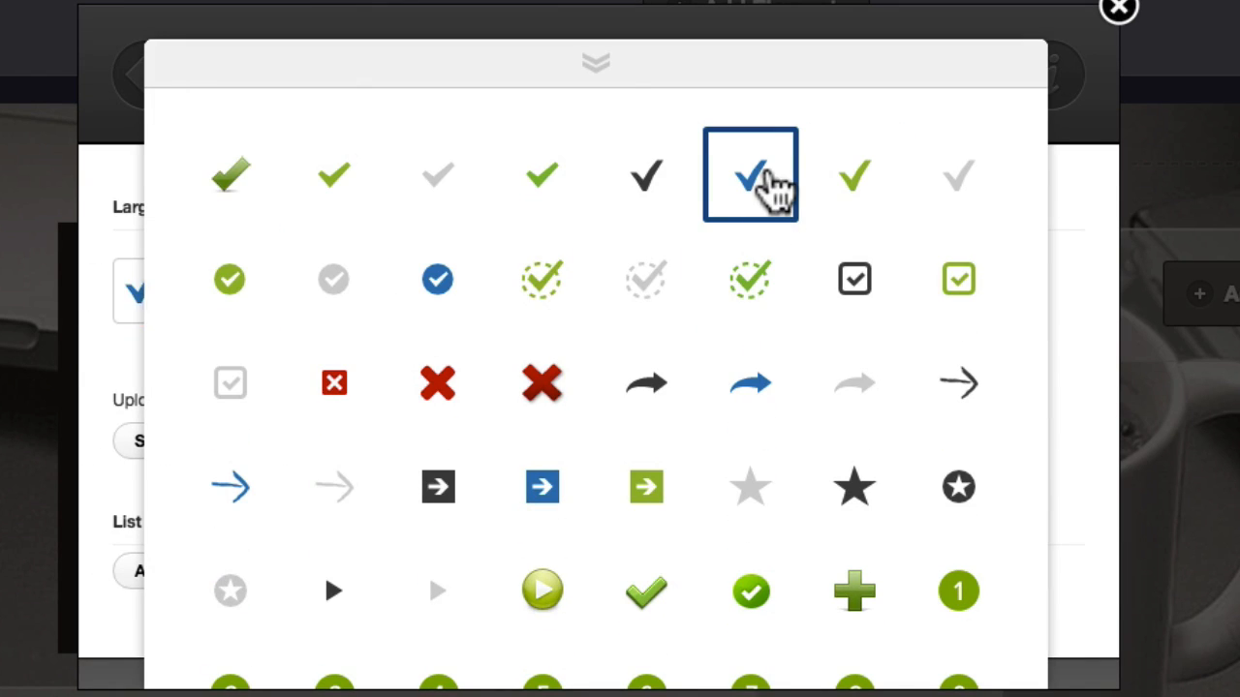
Step: Add four empty list items to the bullet block
scroll(647, 215, "down", 2)
left_click(194, 479)
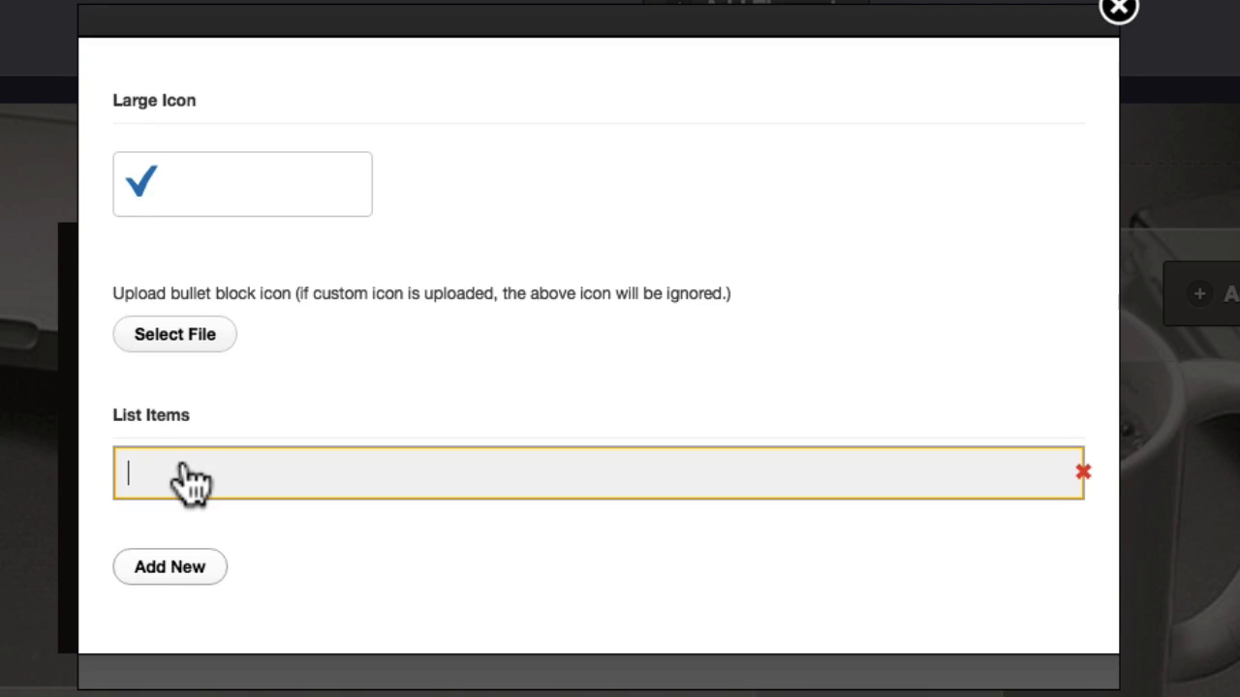
left_click(190, 479)
left_click(197, 574)
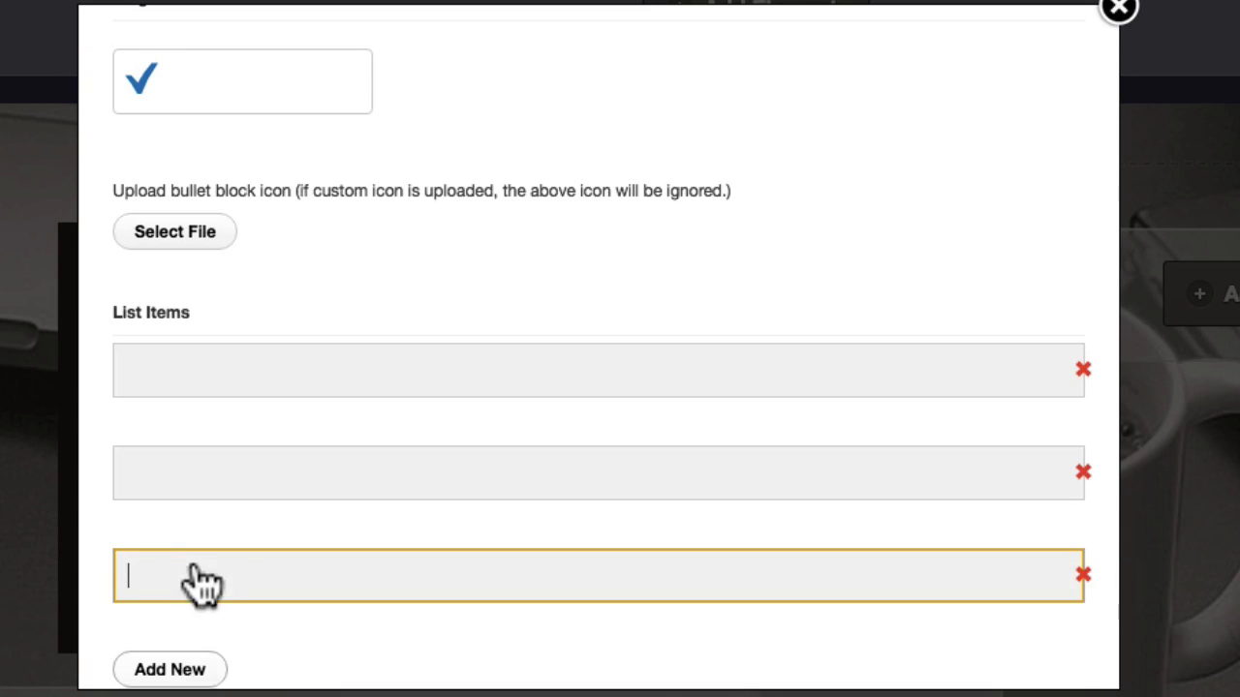
left_click(184, 669)
scroll(310, 332, "up", 1)
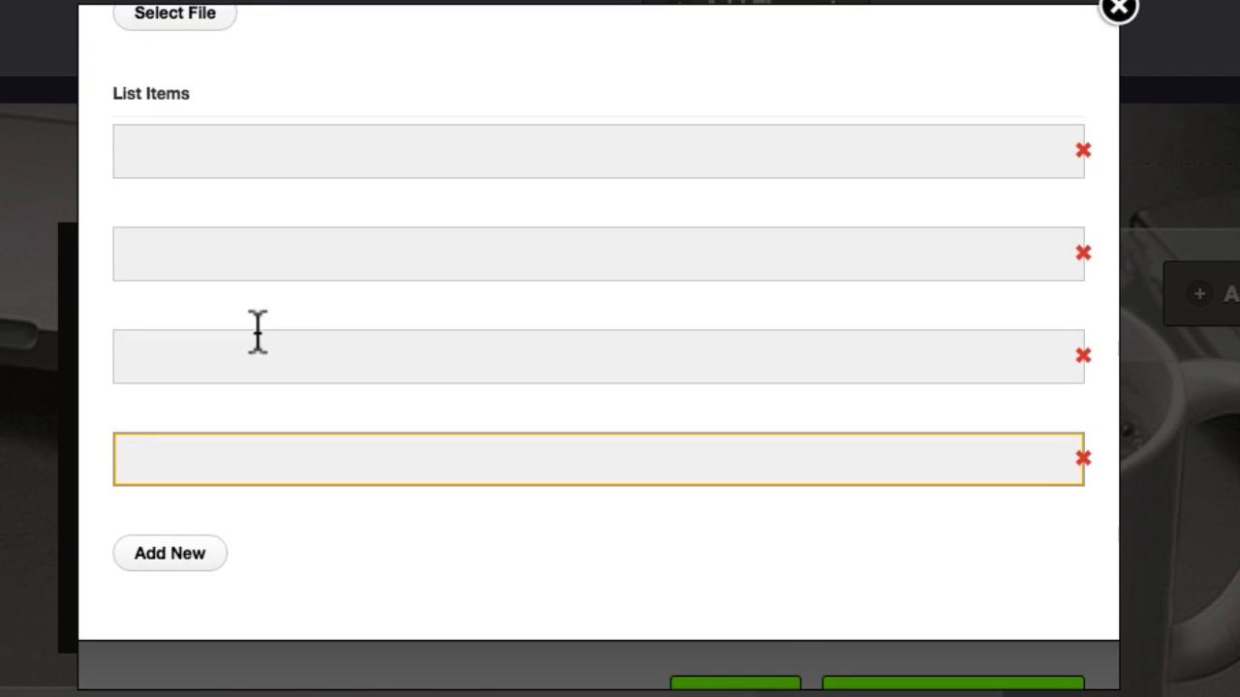
Step: Fill the first three list items with "Easy to implement brand strategies", "Effortlessly grow and scale your business" and "New strategies released weekly"
left_click(354, 152)
type("Easy to implement brand strategies")
left_click(435, 254)
type("Effortlessly grow and scale your business")
left_click(300, 359)
type("New strategies released weekly")
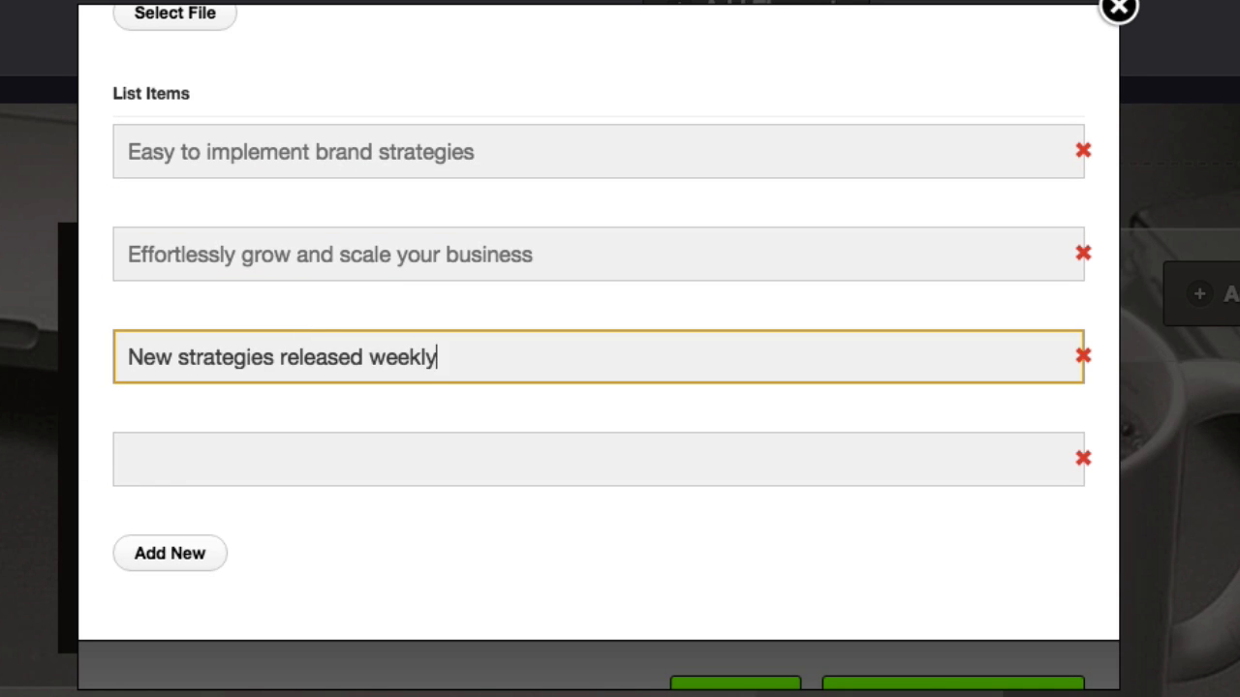
Step: Enter "Join 15,000 fellow entrepreneurs" and "Instantly download your free blueprint" as the fourth and fifth list items and insert the bullet block
left_click(163, 441)
type("Join 15,000 fellow entrepreneurs")
left_click(191, 570)
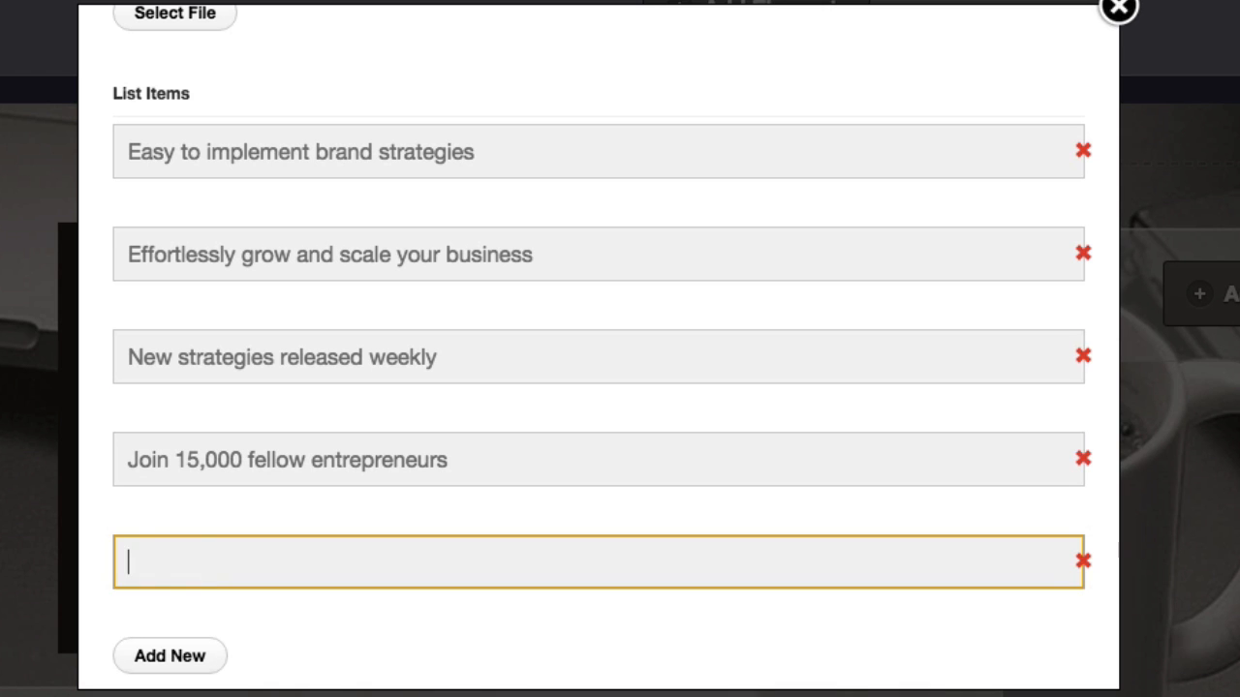
left_click(219, 570)
type("Instantly download your free blueprint")
scroll(603, 429, "down", 4)
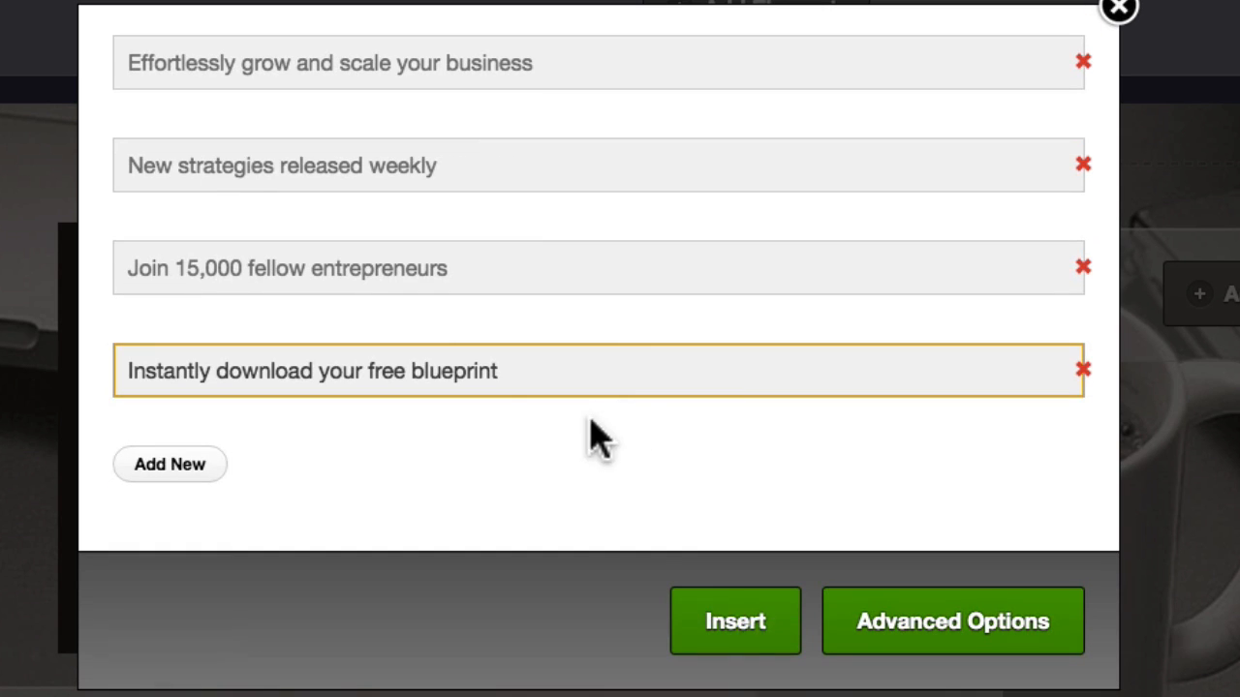
left_click(727, 620)
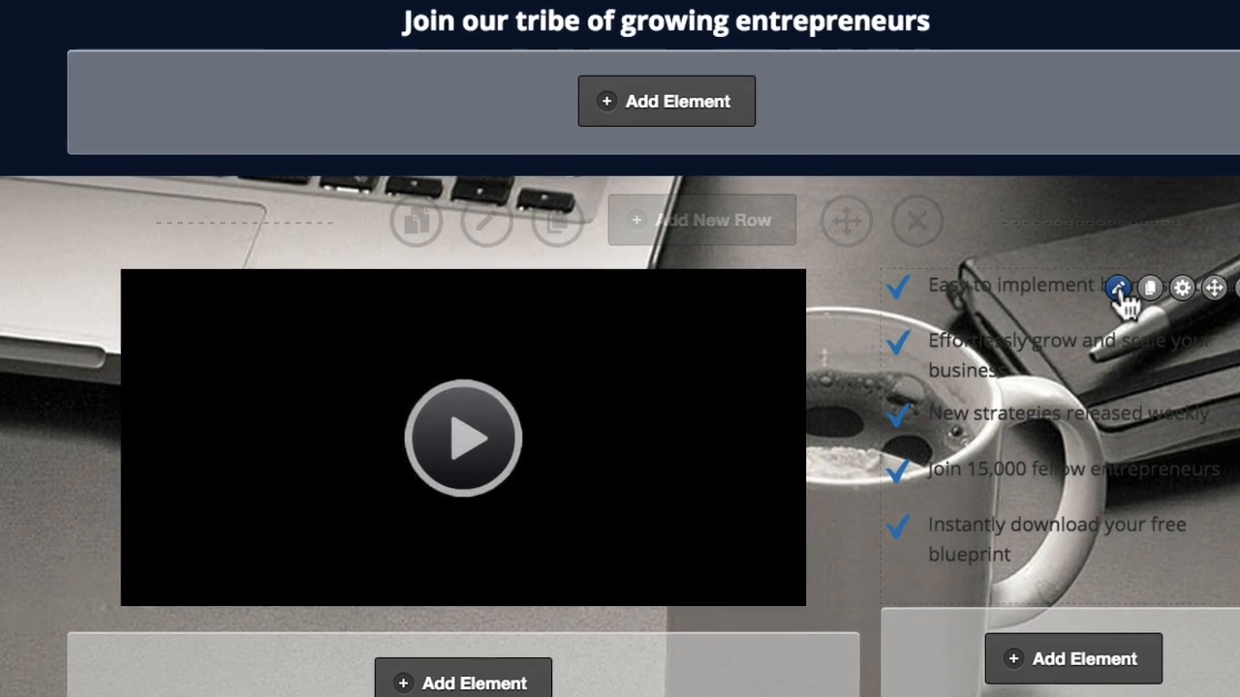
Step: Set the bullet text size to 18px and its colour to #ffffff in the bullet block's advanced options
left_click(959, 310)
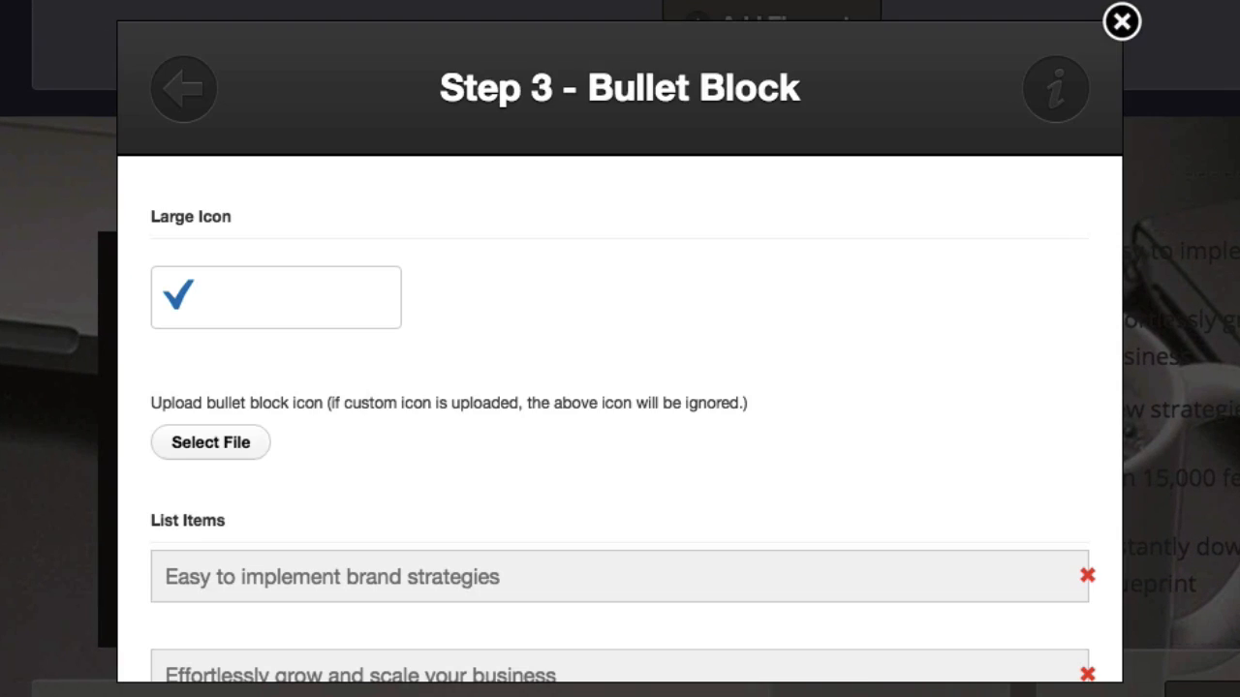
scroll(557, 290, "down", 10)
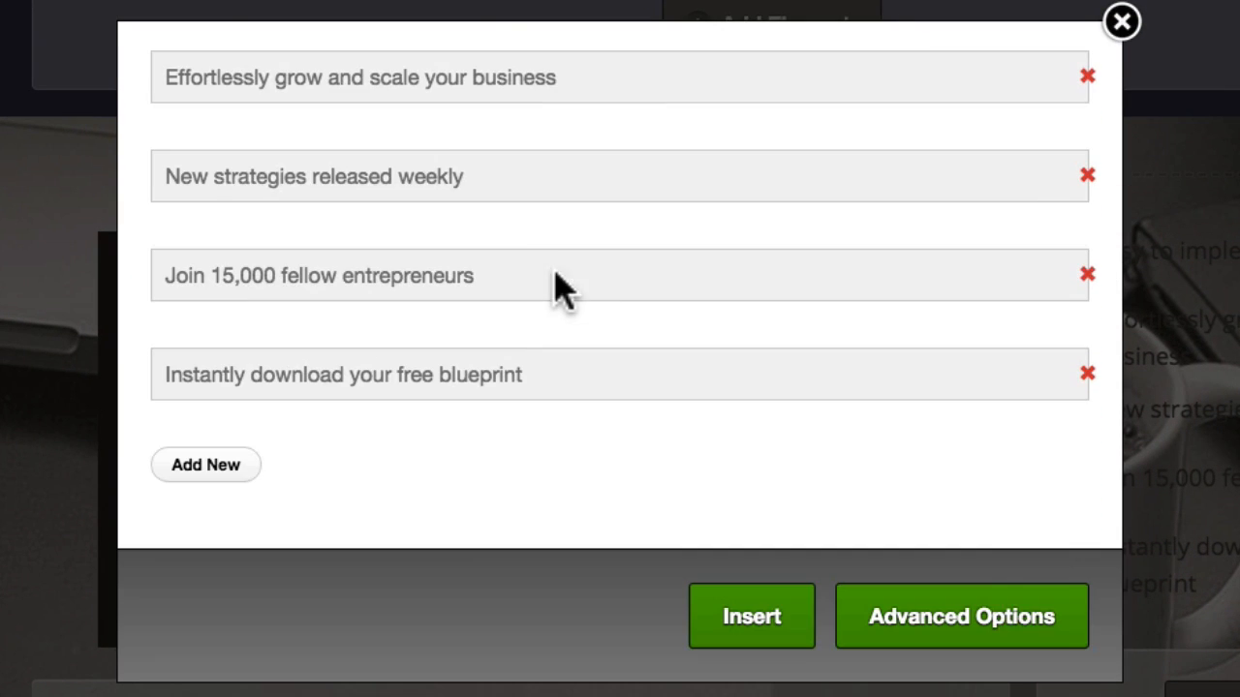
left_click(982, 651)
scroll(286, 324, "down", 3)
scroll(281, 330, "down", 2)
left_click(208, 329)
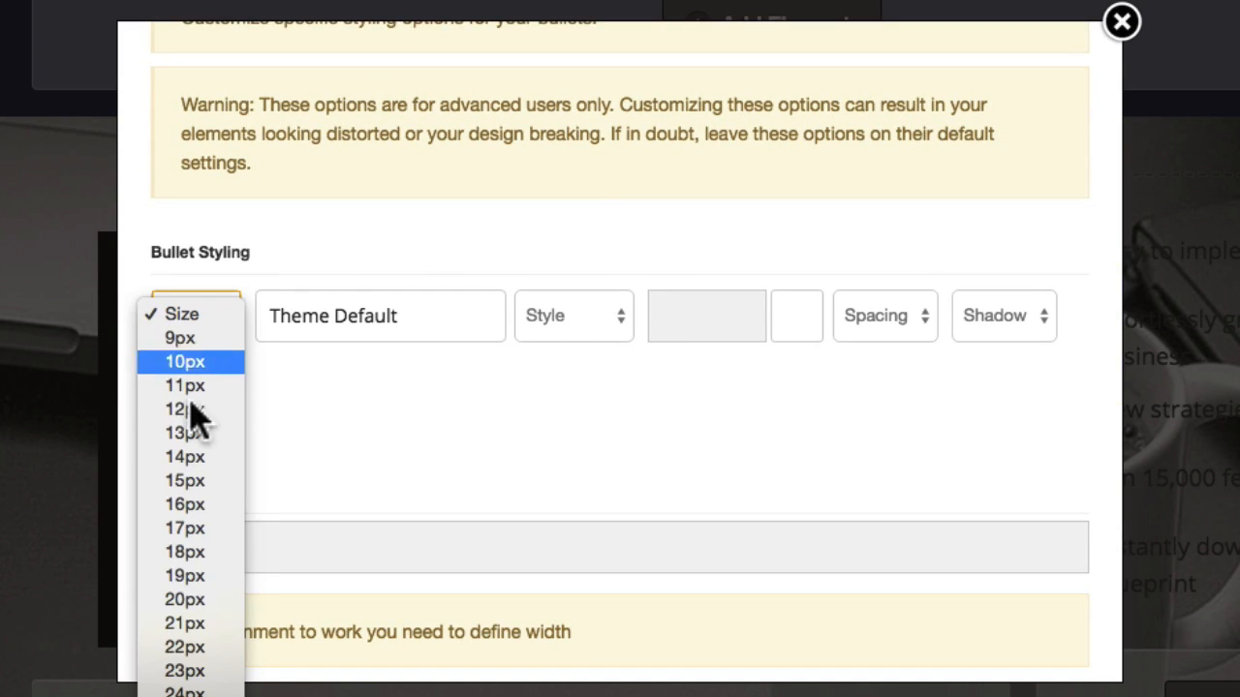
left_click(185, 552)
left_click(795, 332)
left_click_drag(865, 458, 1044, 356)
left_click(789, 214)
Step: Set the bullet text style to Normal, choose a shadow option and apply the changes to the bullet block
left_click(579, 316)
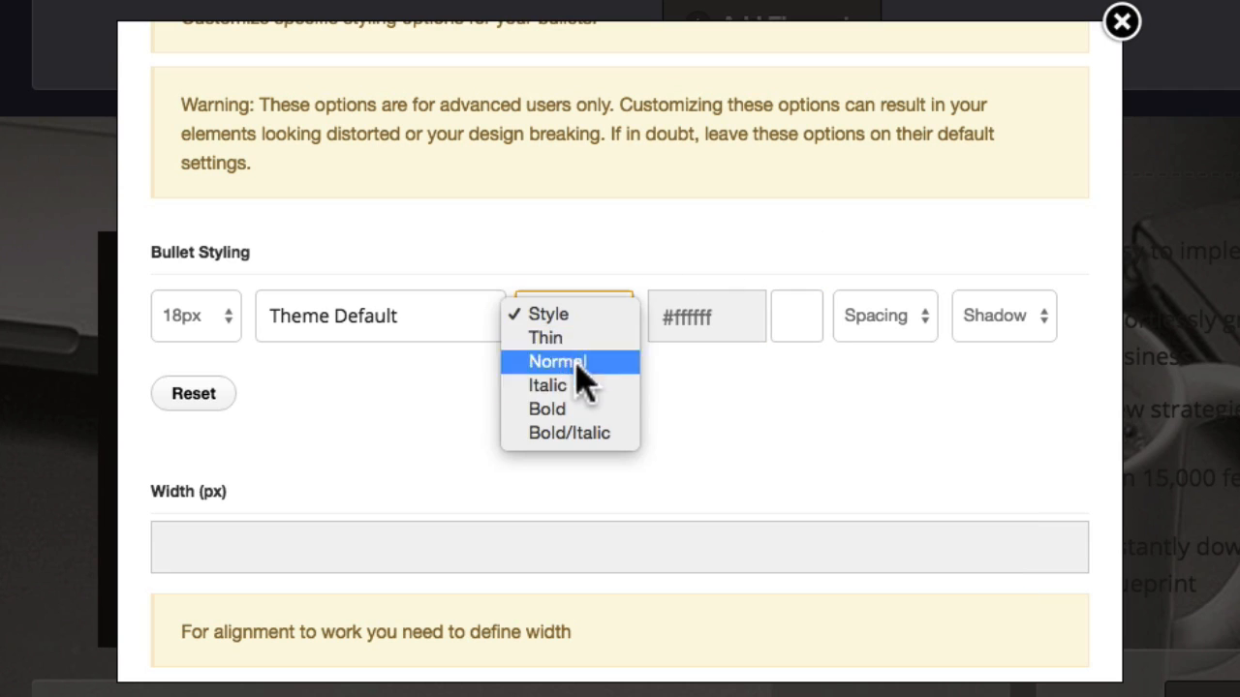
left_click(578, 361)
left_click(993, 318)
left_click(991, 346)
scroll(905, 453, "down", 5)
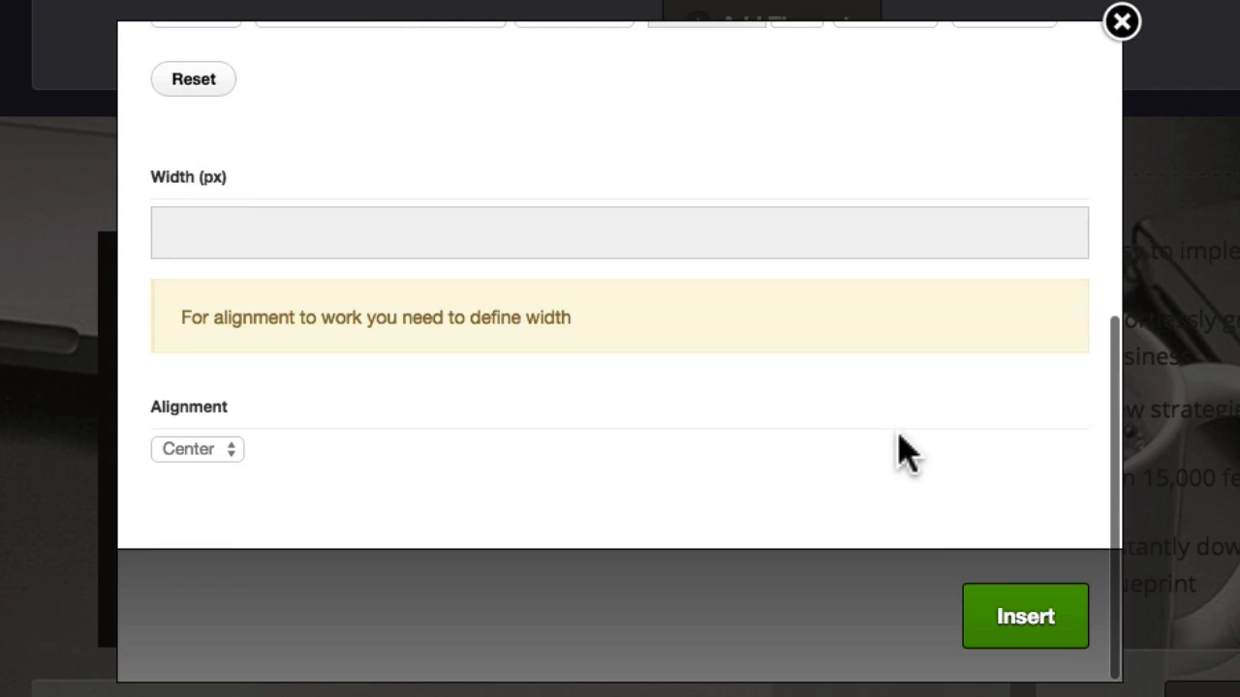
left_click(1041, 640)
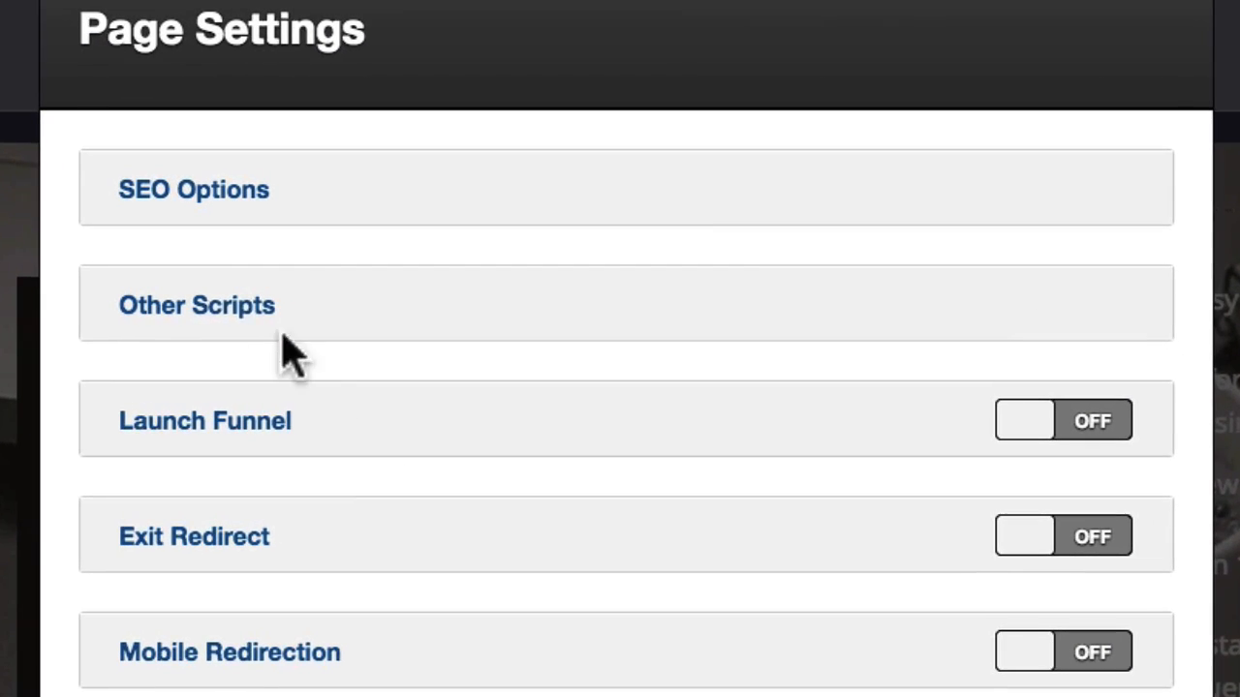
Step: Enlarge the page's Custom CSS code area and examine the definition of the .transparent class
left_click(216, 313)
scroll(346, 259, "down", 2)
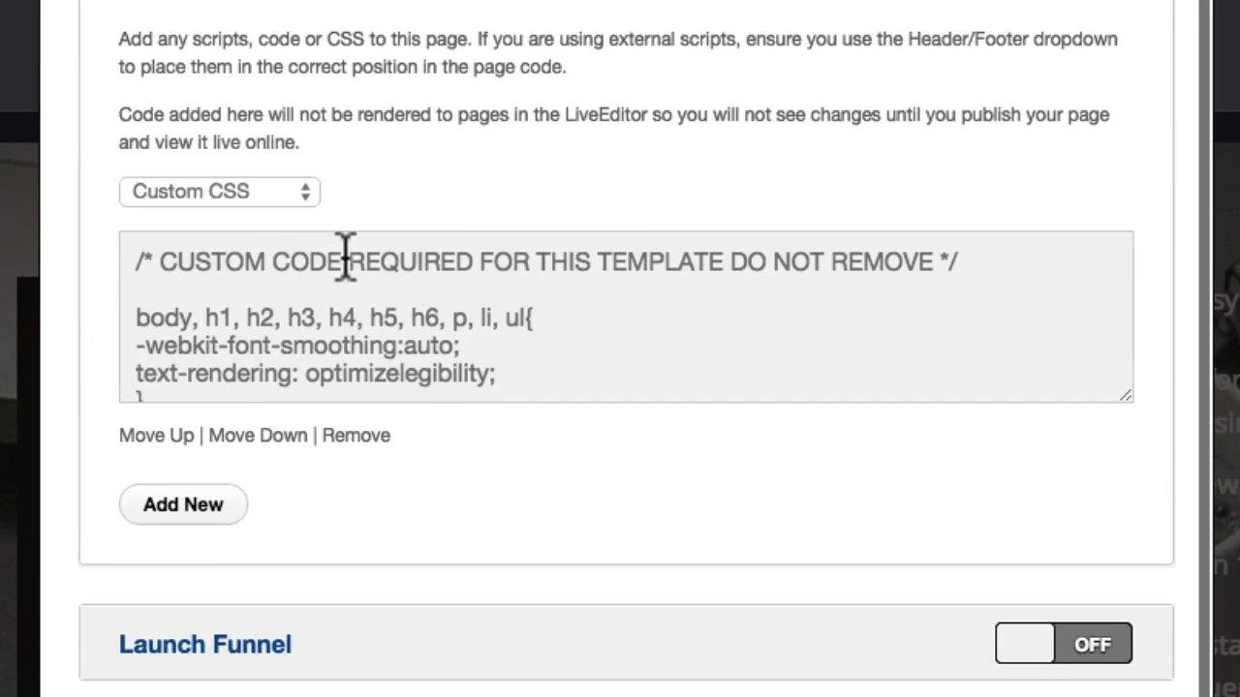
scroll(620, 320, "down", 3)
left_click_drag(1124, 396, 1128, 625)
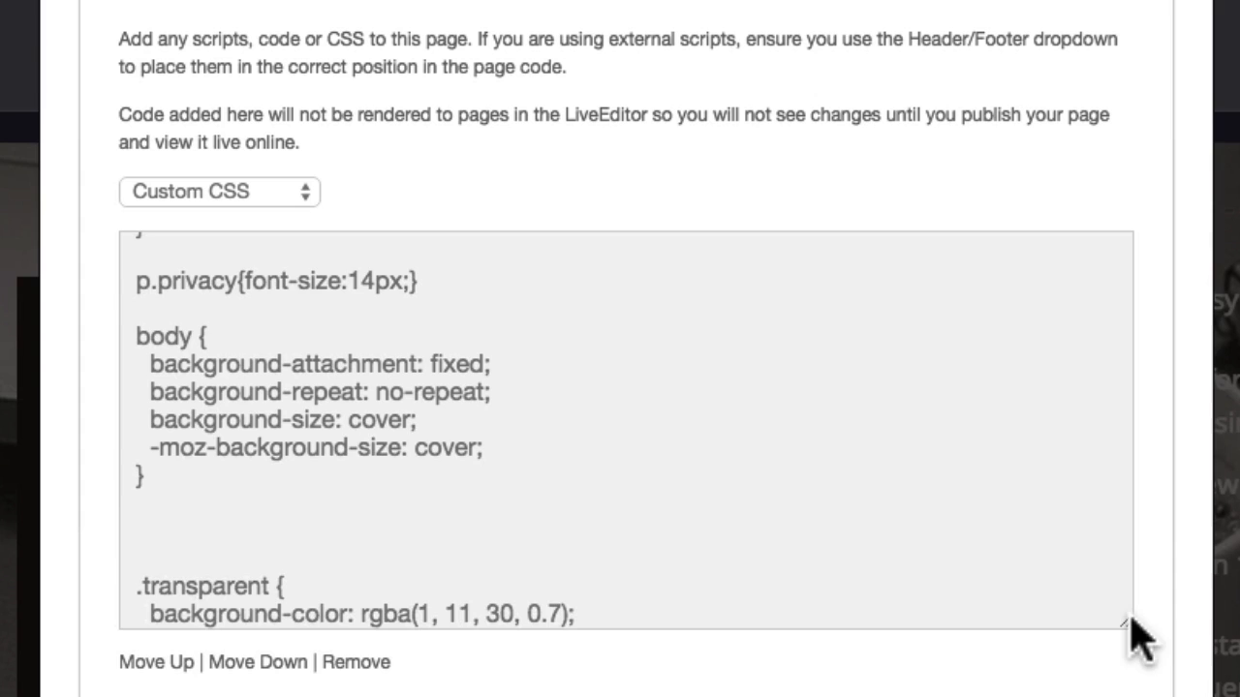
scroll(553, 443, "down", 3)
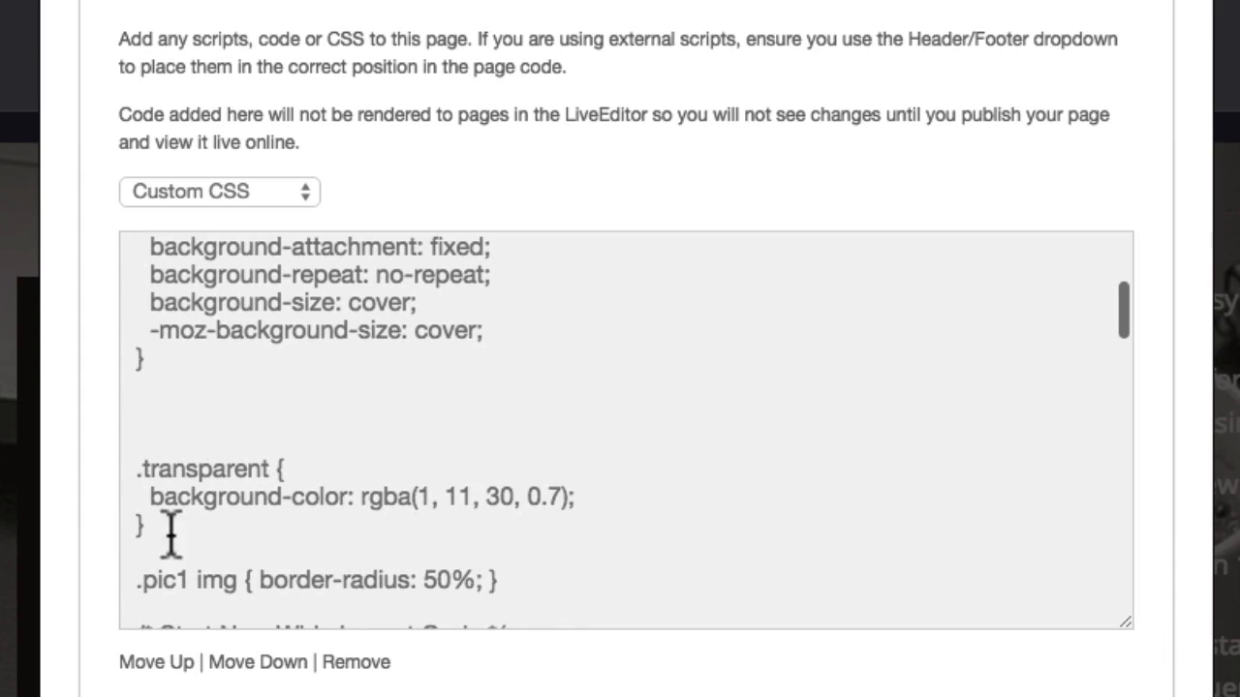
double_click(167, 455)
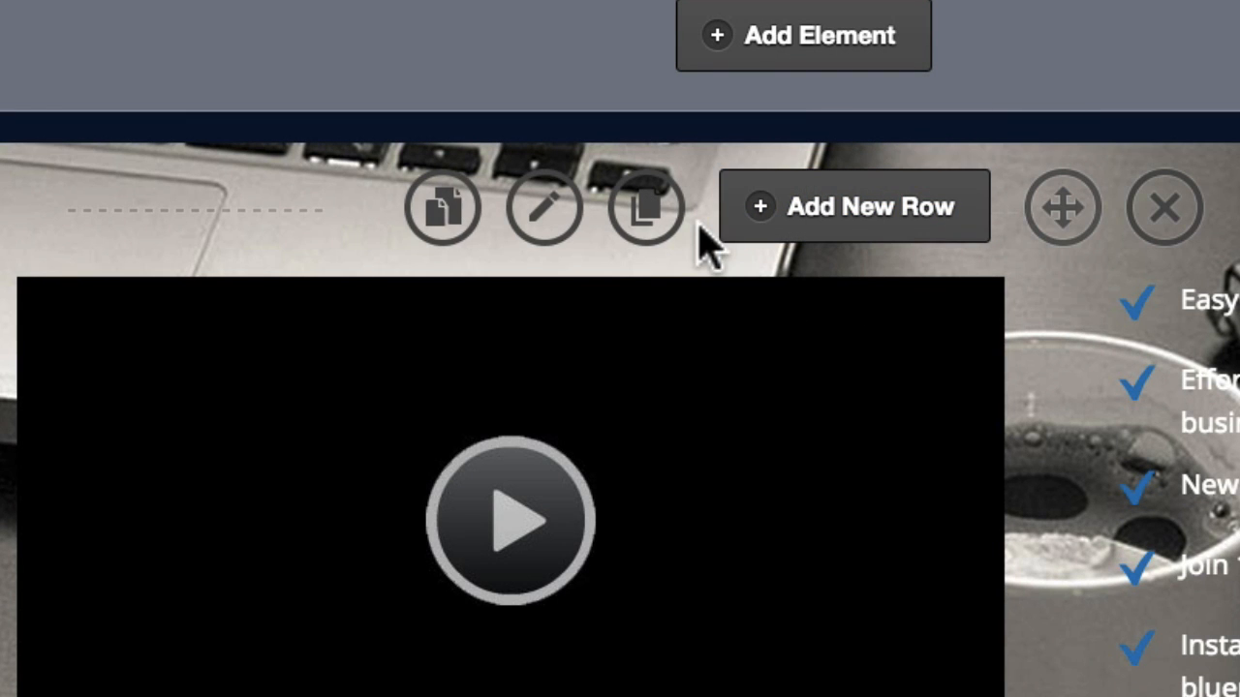
Step: Assign the CSS class "transparent" to the row containing the video and bullet list
left_click(547, 225)
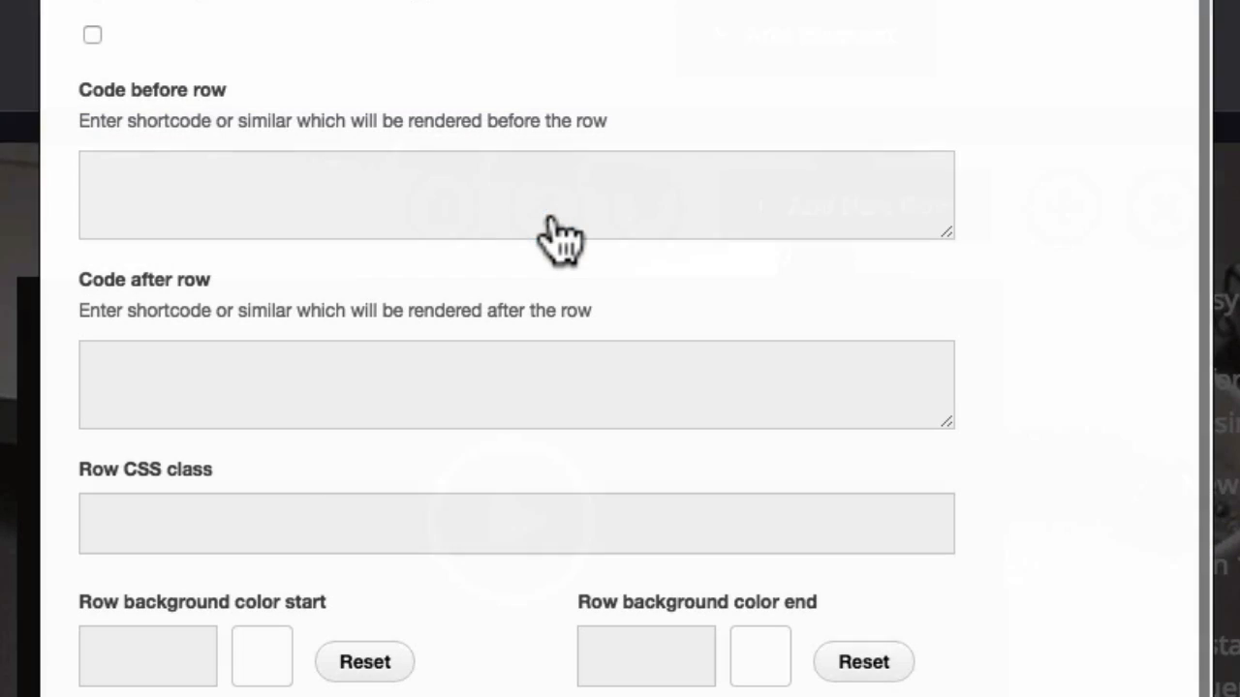
left_click(179, 513)
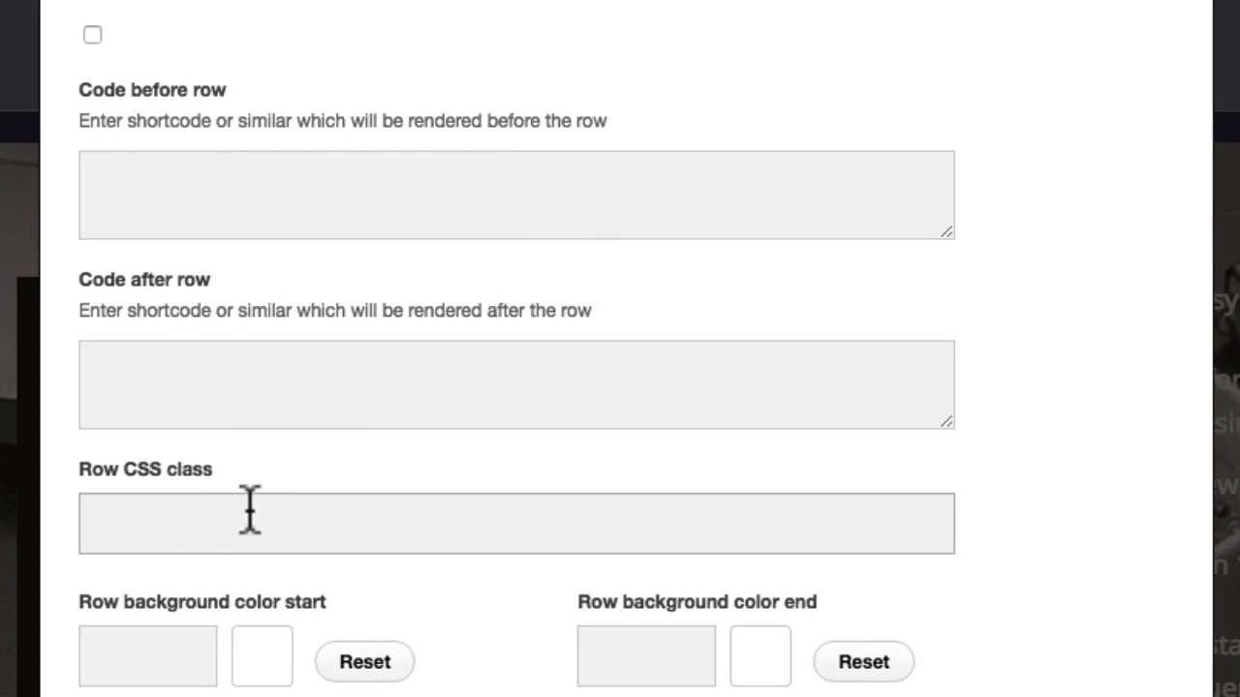
type("transparent")
scroll(199, 507, "down", 5)
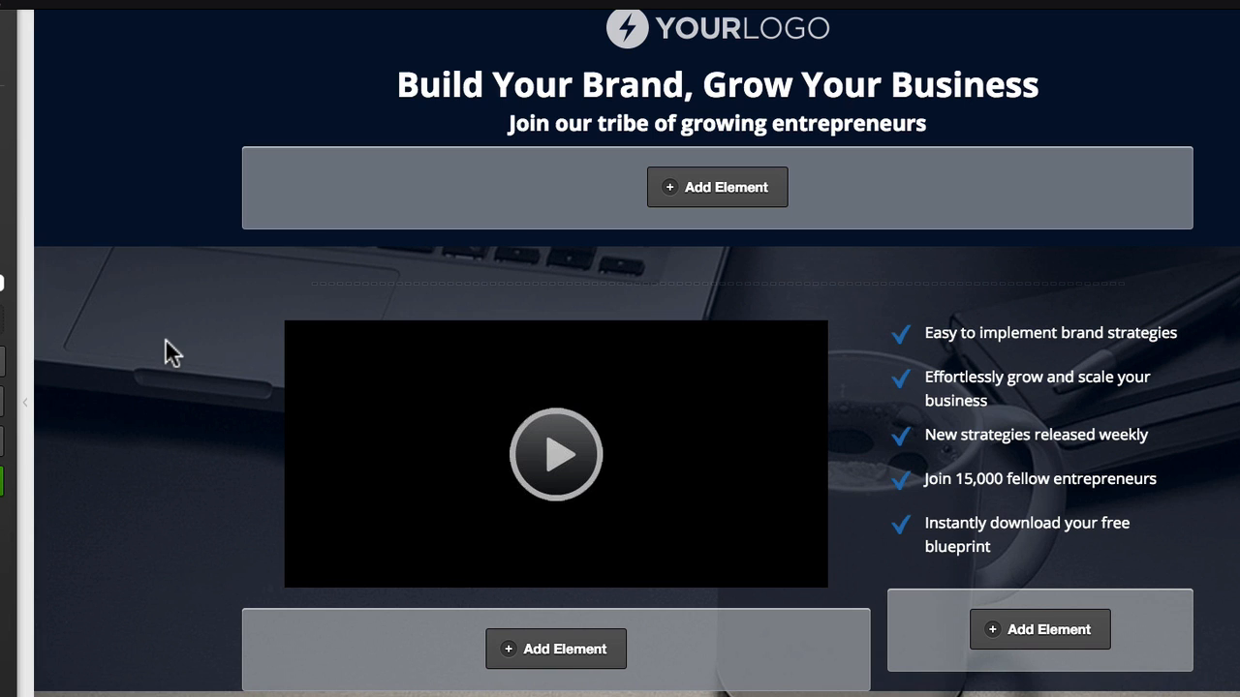
Step: Add a new row with the 4 Columns layout below the video row
left_click(761, 695)
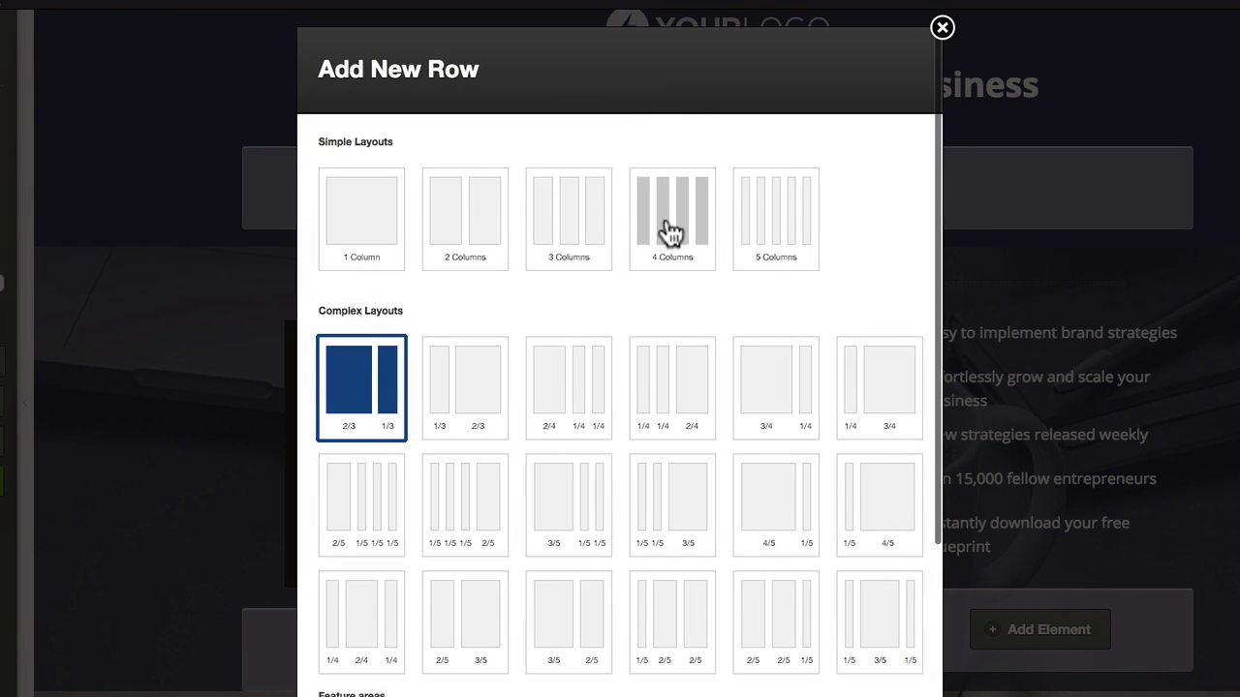
scroll(672, 262, "down", 5)
key("Escape")
scroll(156, 446, "down", 2)
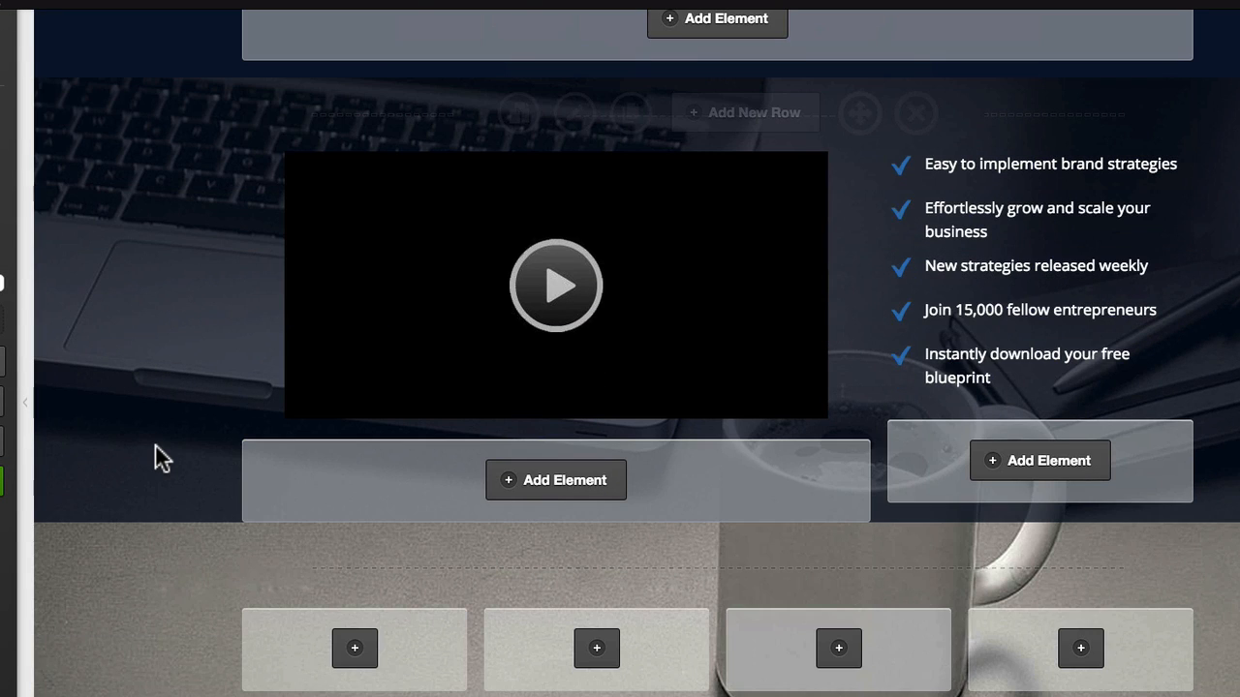
Step: Assign the CSS classes "transparent hide-mobile" to the four-column row and update it
mouse_move(361, 567)
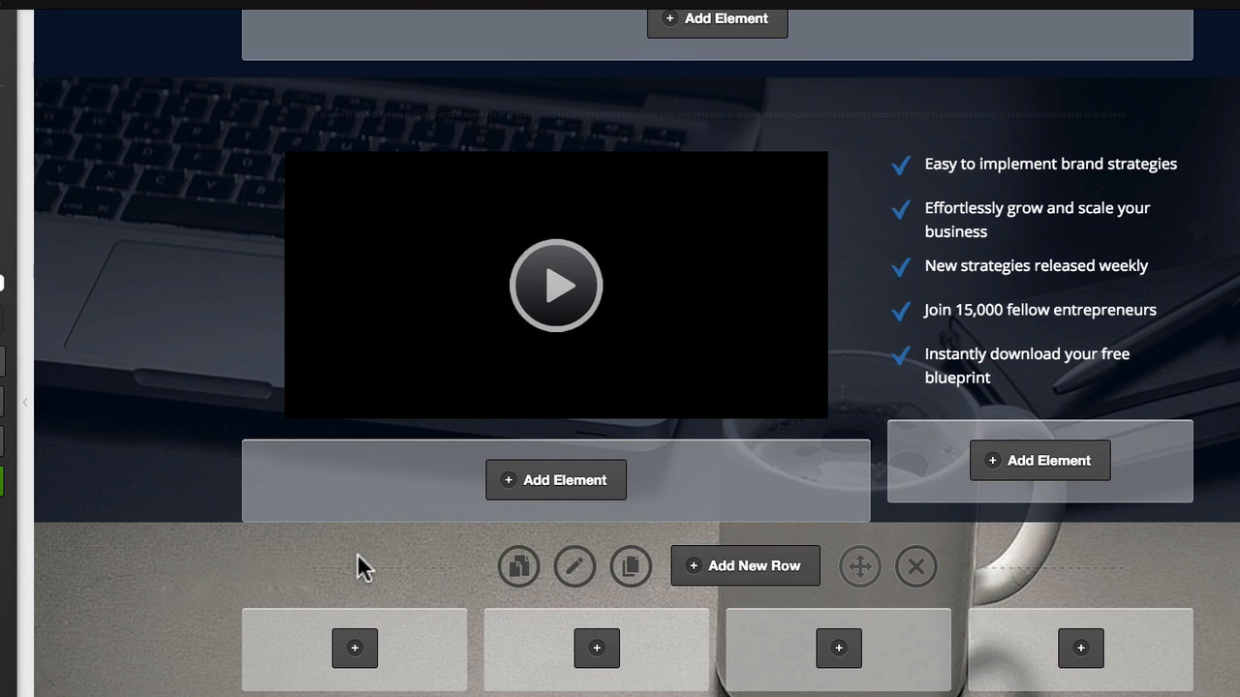
left_click(574, 569)
left_click(367, 451)
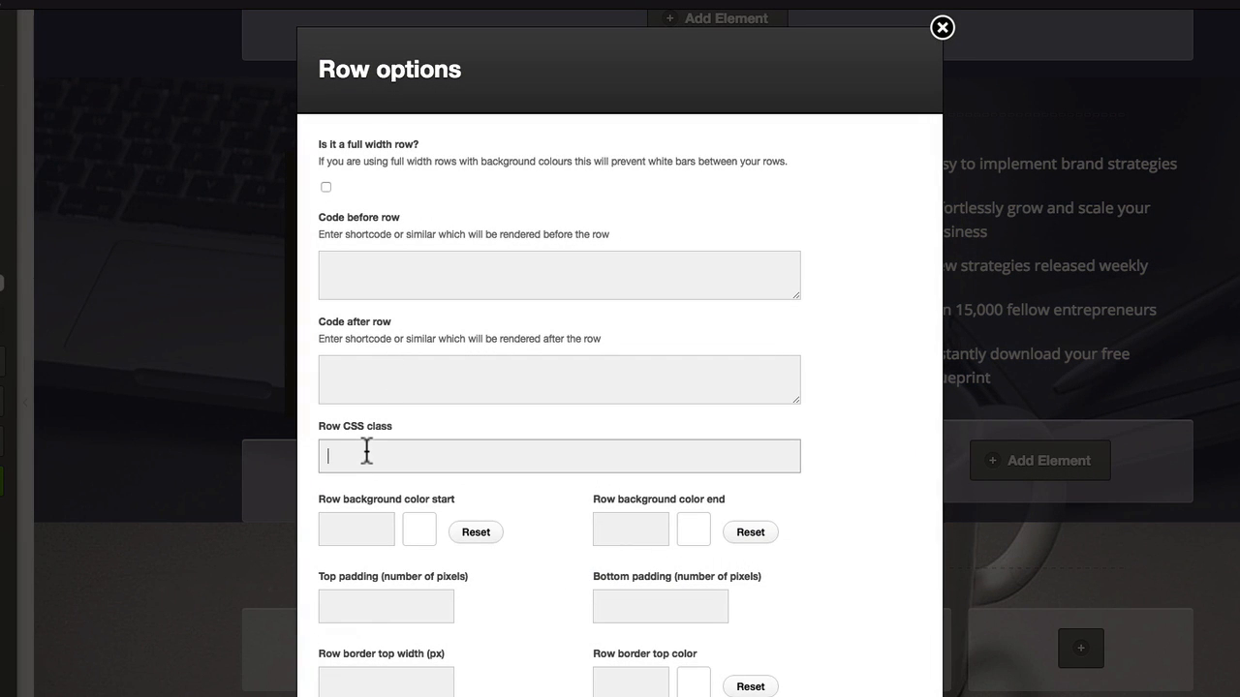
type("transparent hide-mobile")
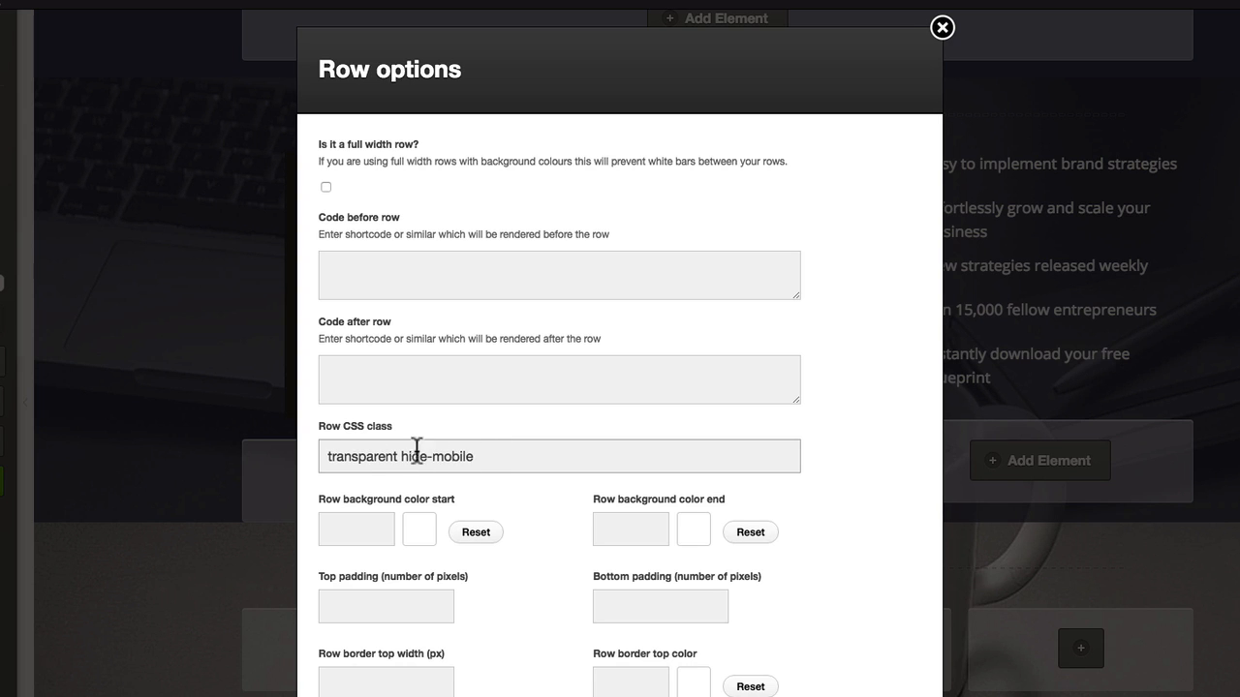
scroll(519, 445, "down", 2)
scroll(518, 445, "up", 2)
scroll(798, 575, "down", 5)
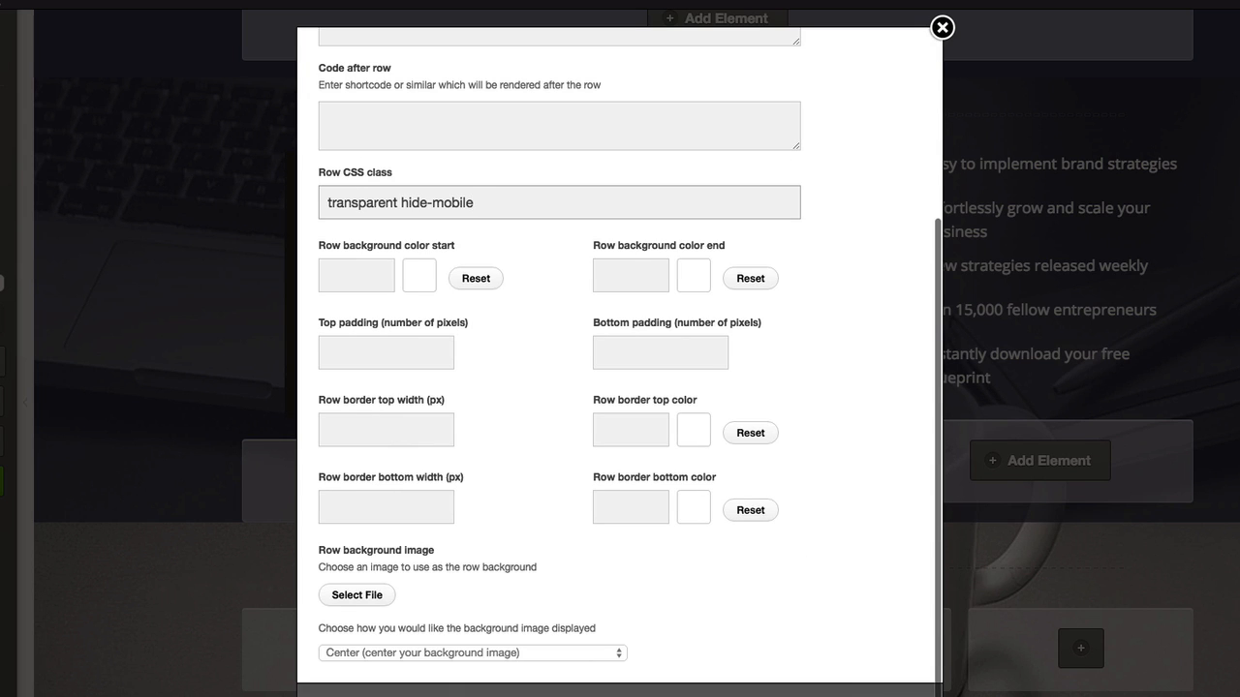
left_click(620, 693)
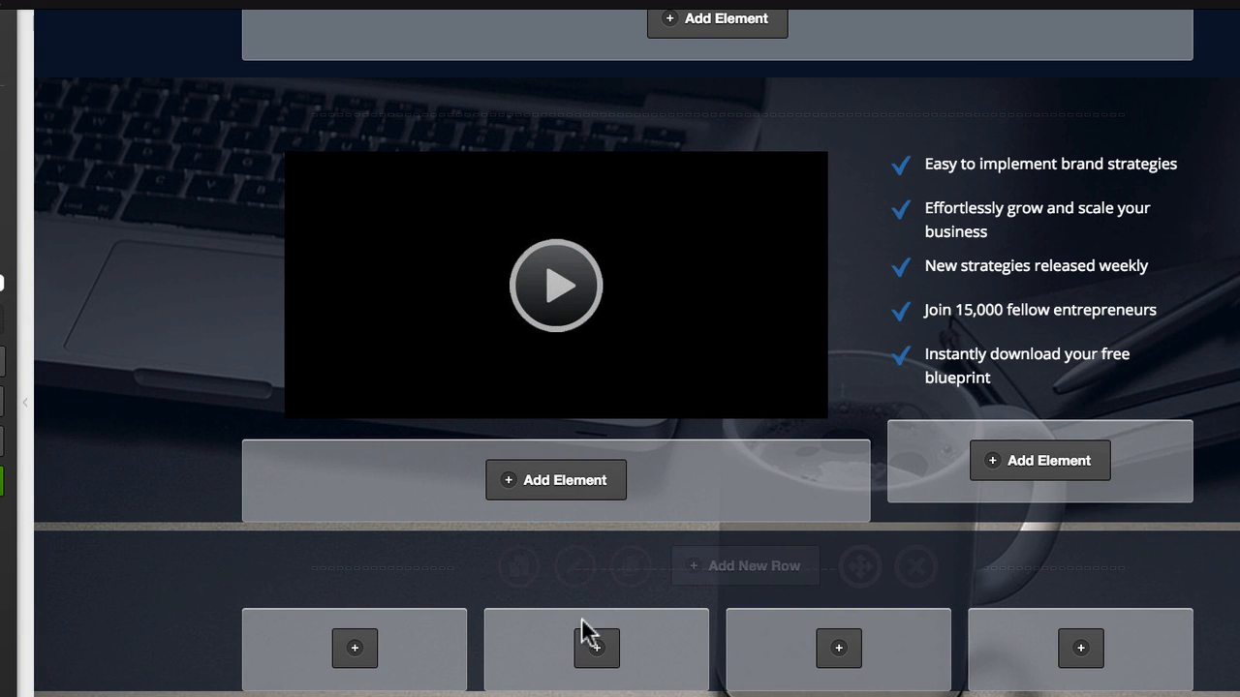
Step: Make the four-column row a full width row and update it
left_click(576, 570)
left_click(325, 187)
scroll(525, 278, "down", 2)
scroll(525, 276, "up", 2)
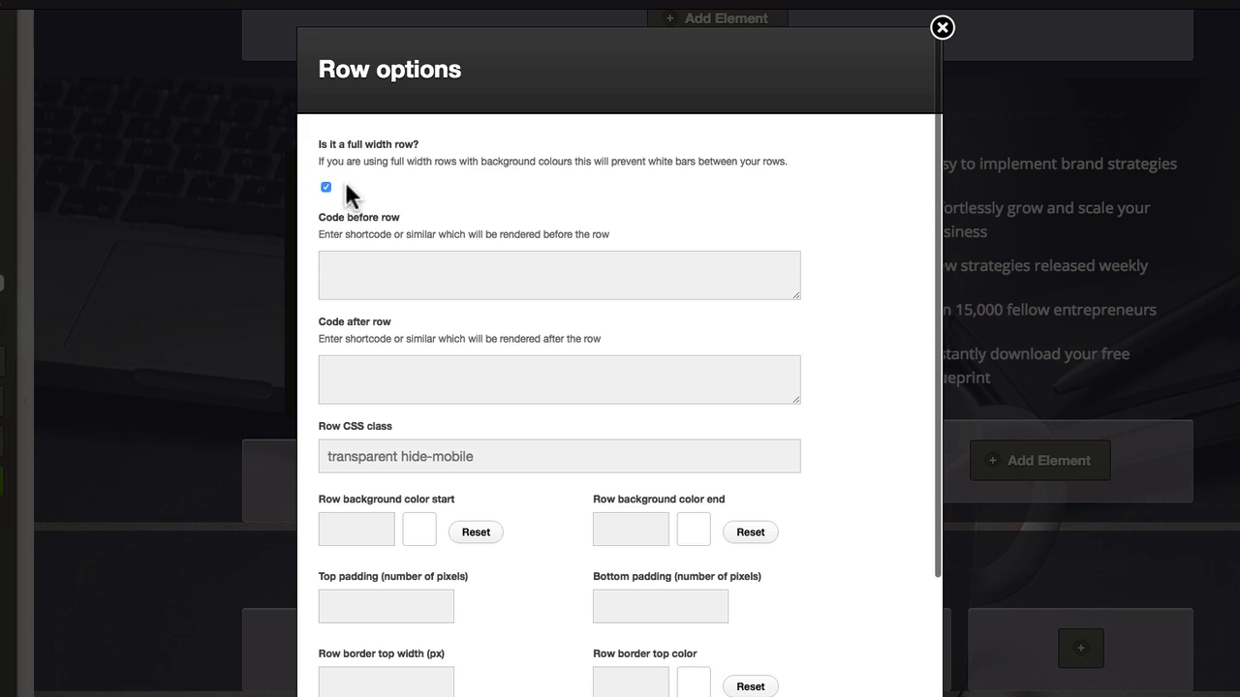
scroll(335, 188, "down", 5)
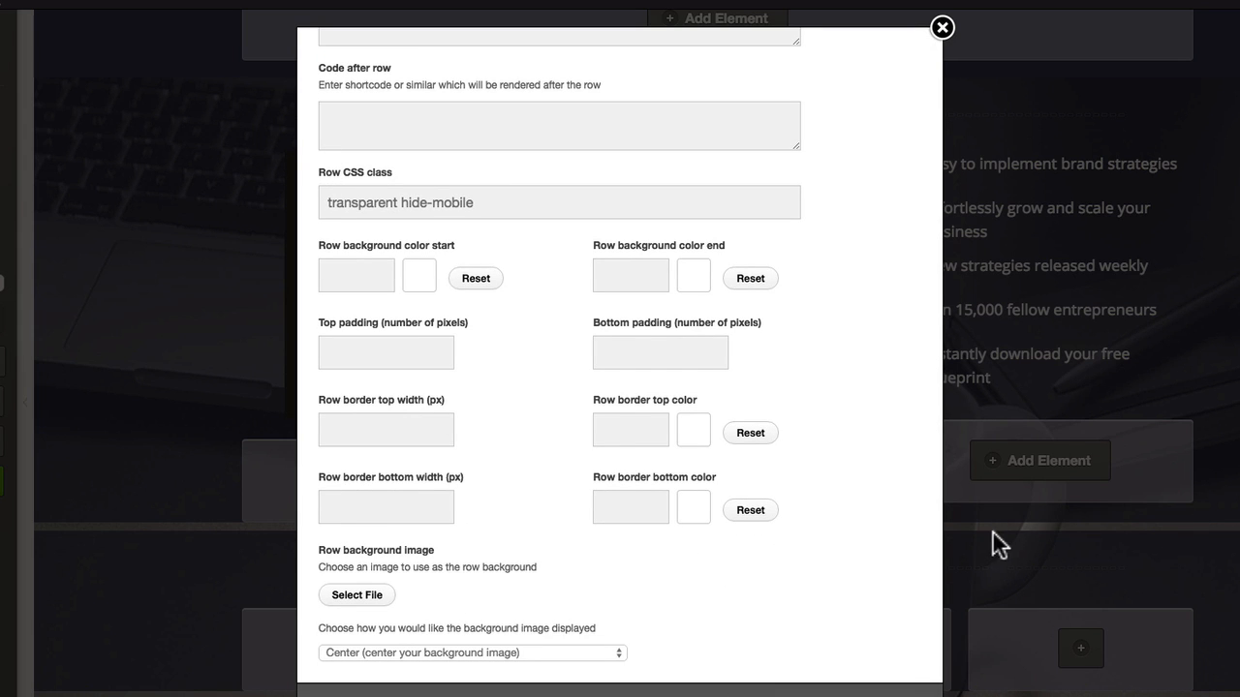
left_click(872, 693)
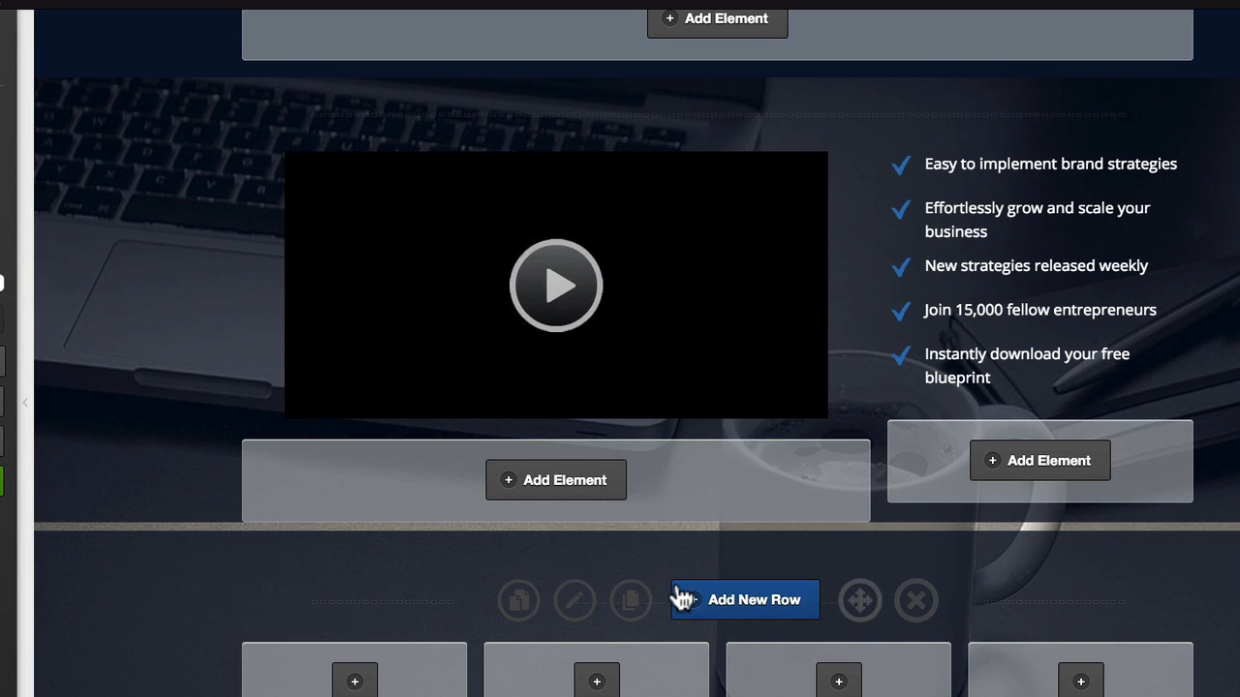
Step: Make the row with the video and bullet list full width and update it
scroll(678, 595, "down", 1)
scroll(675, 589, "up", 4)
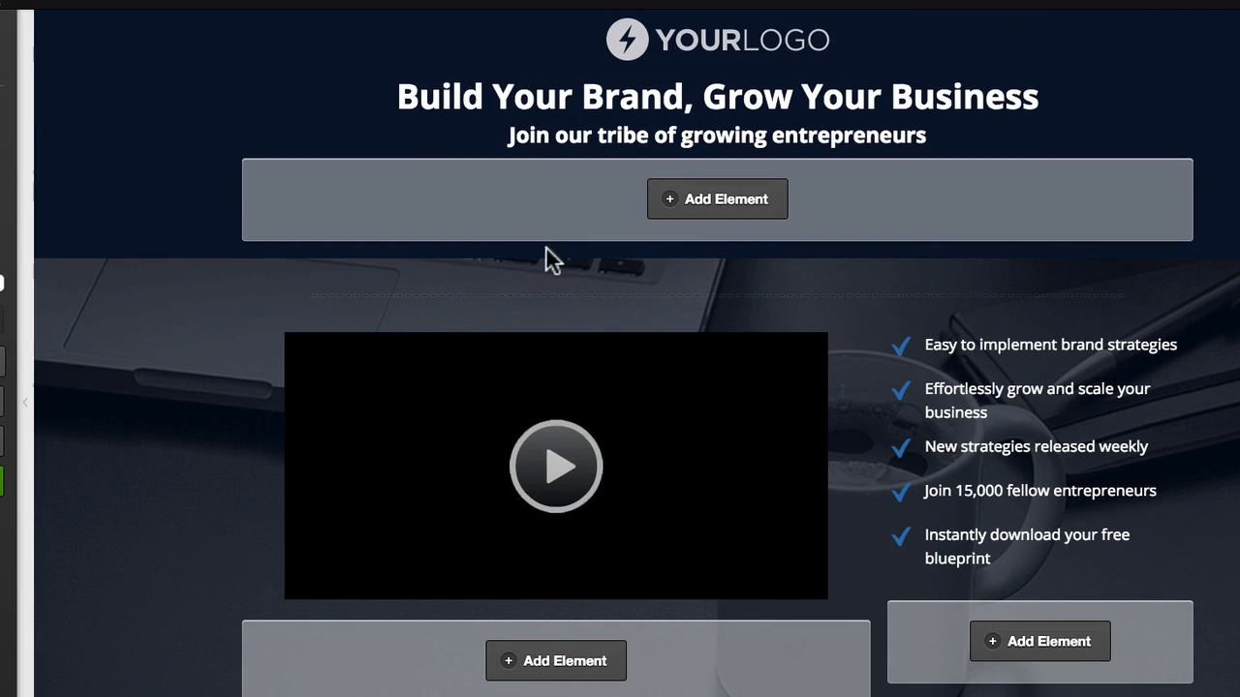
left_click(582, 297)
left_click(327, 187)
scroll(330, 194, "down", 4)
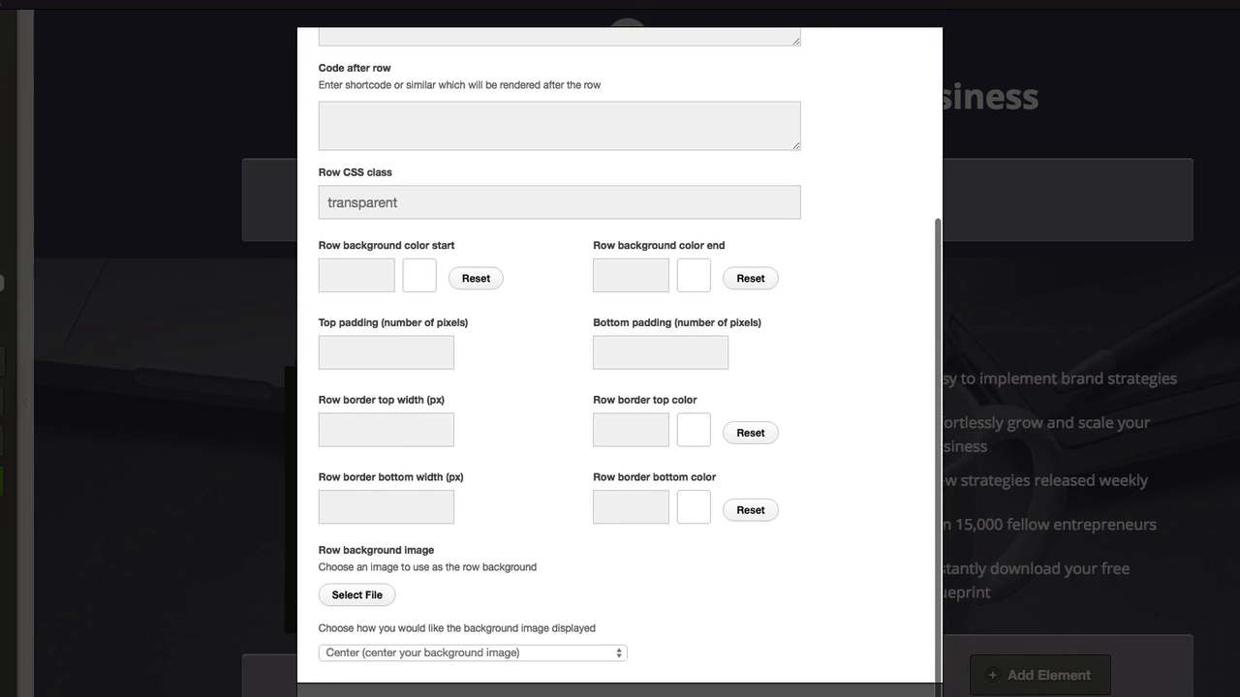
left_click(877, 694)
Step: Add an Images element with the first image style to the first column of the four-column row
scroll(809, 484, "down", 4)
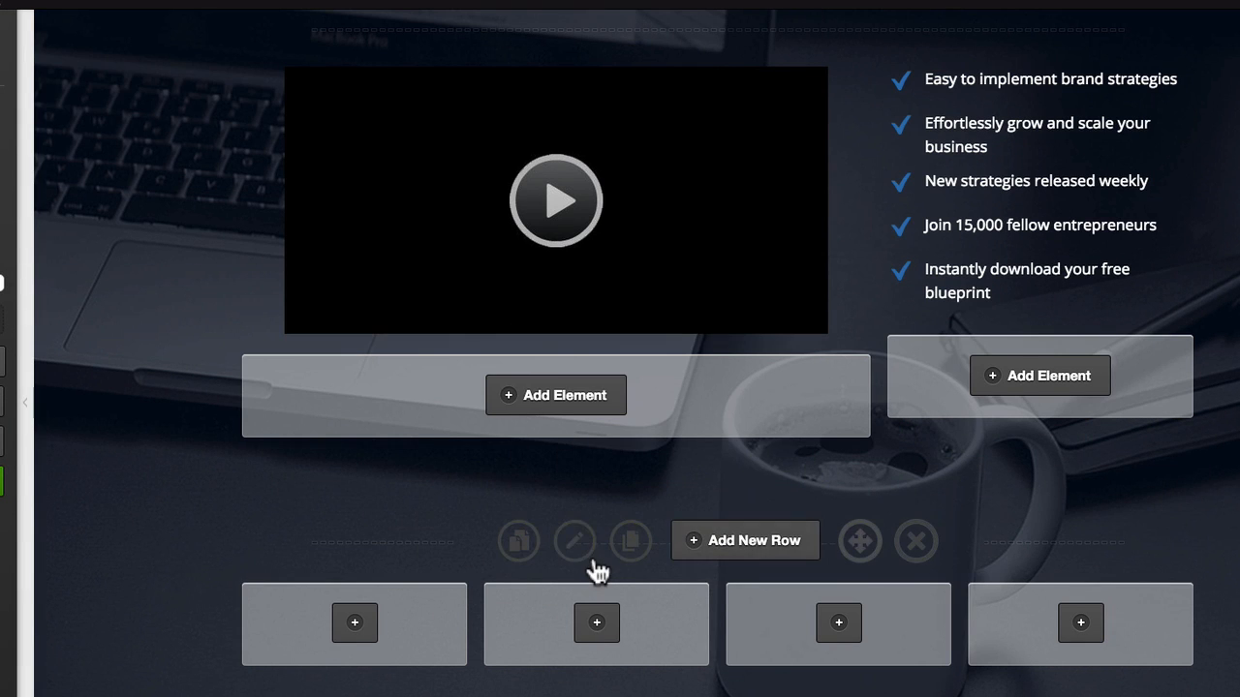
left_click(354, 623)
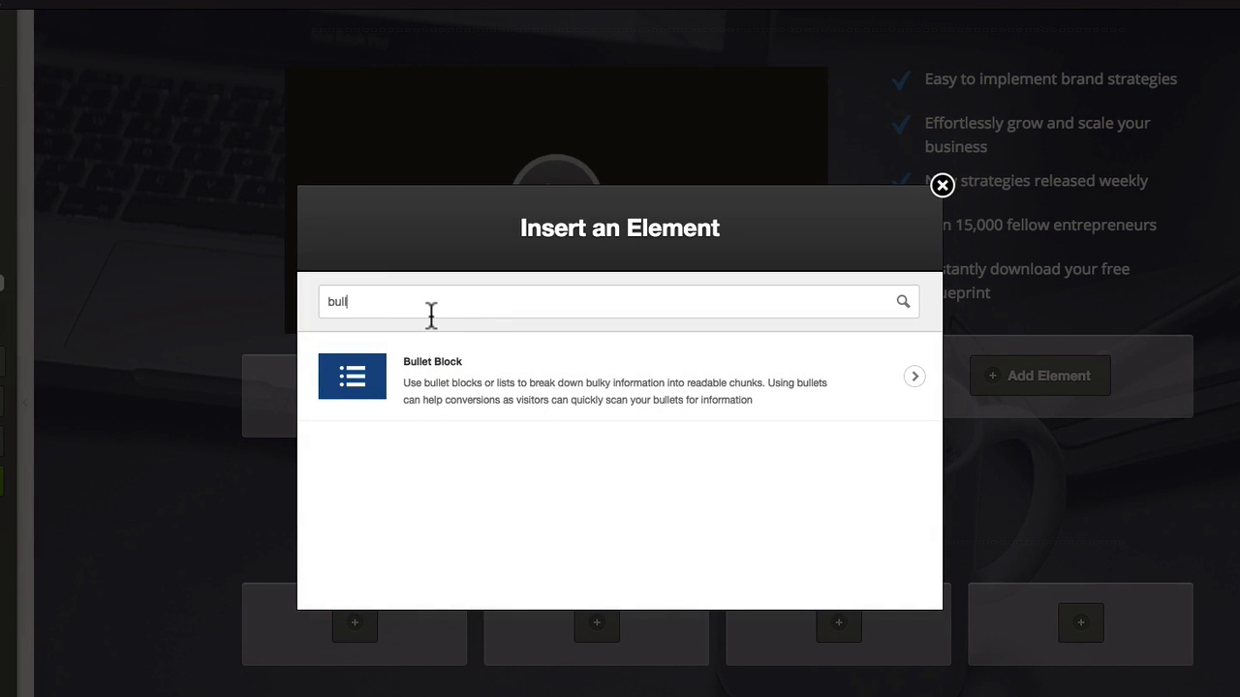
type("im")
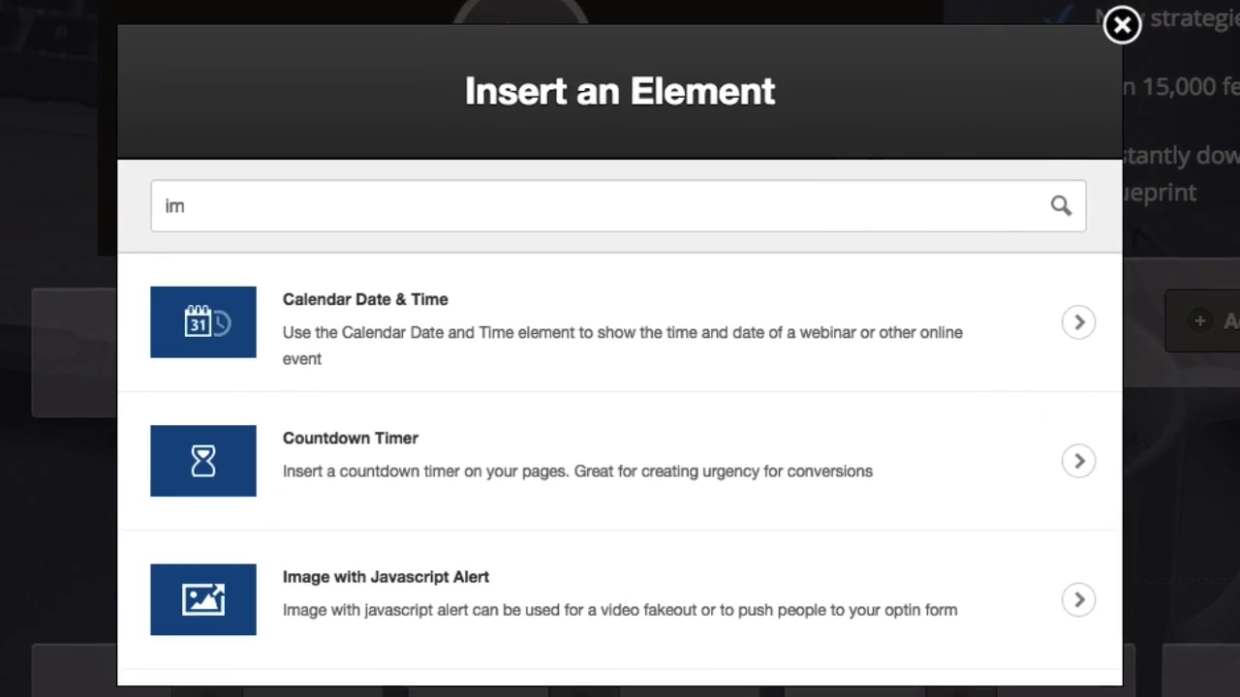
type("age")
left_click(446, 567)
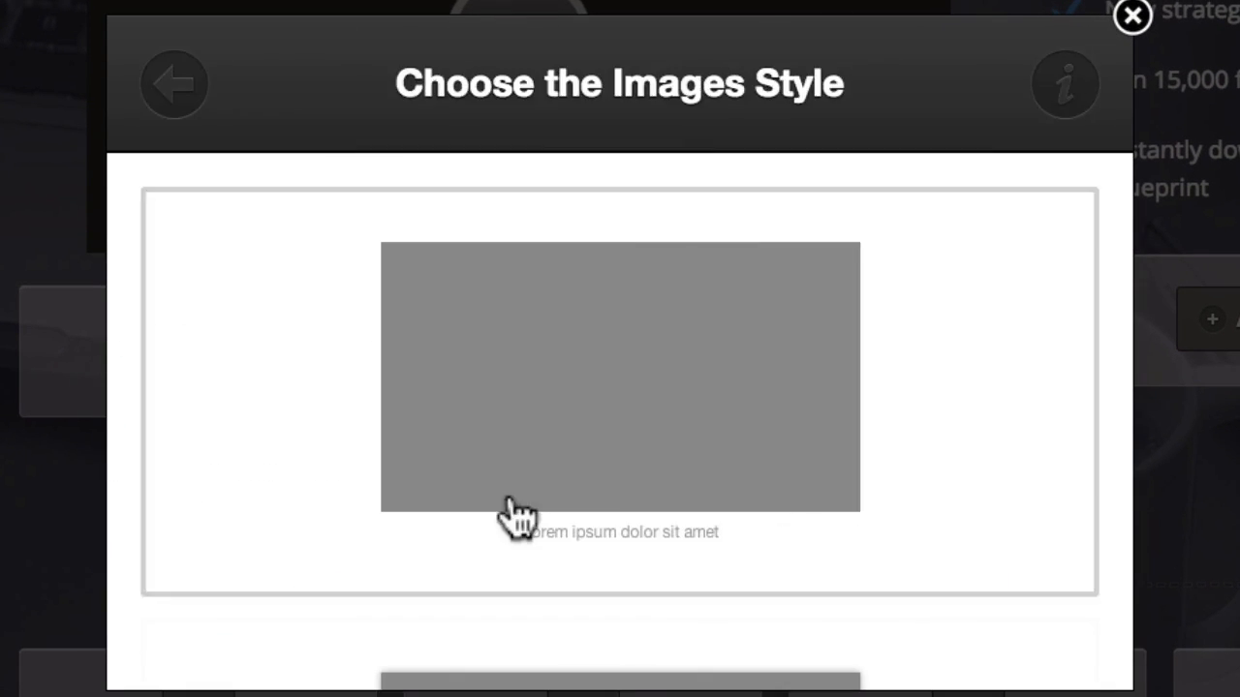
left_click(510, 510)
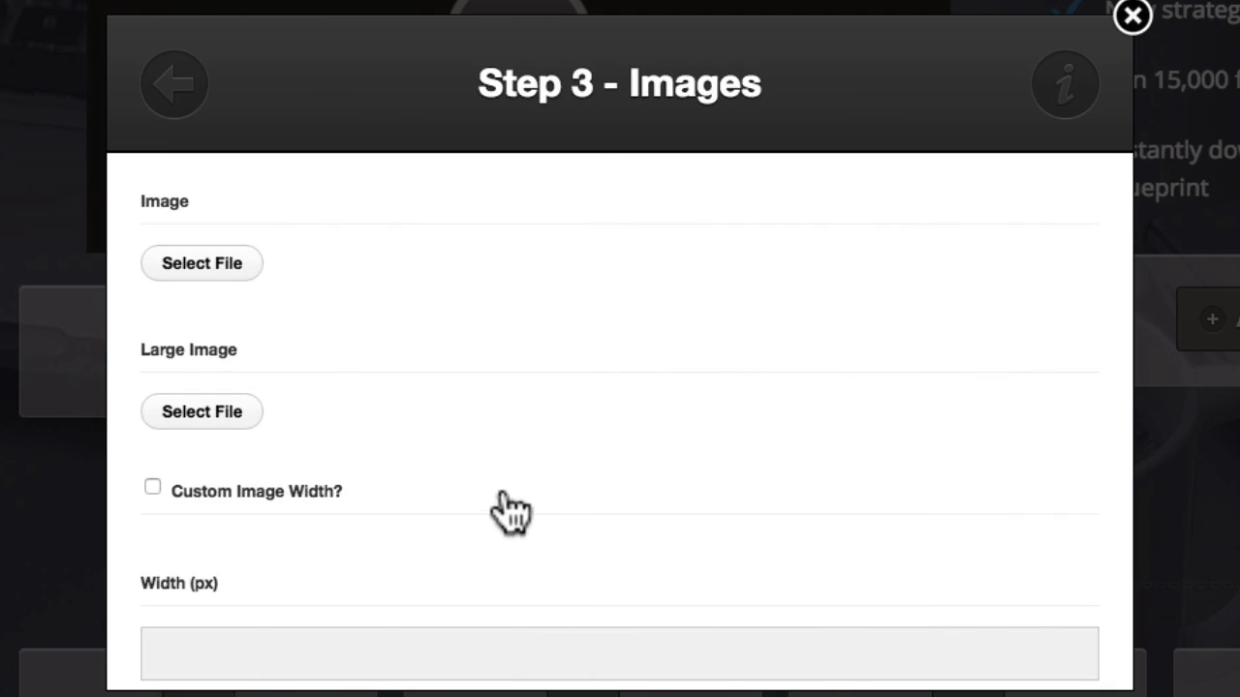
Step: Use neutrogena-logo from the media library at full size as the element's image and insert it into the page
left_click(250, 262)
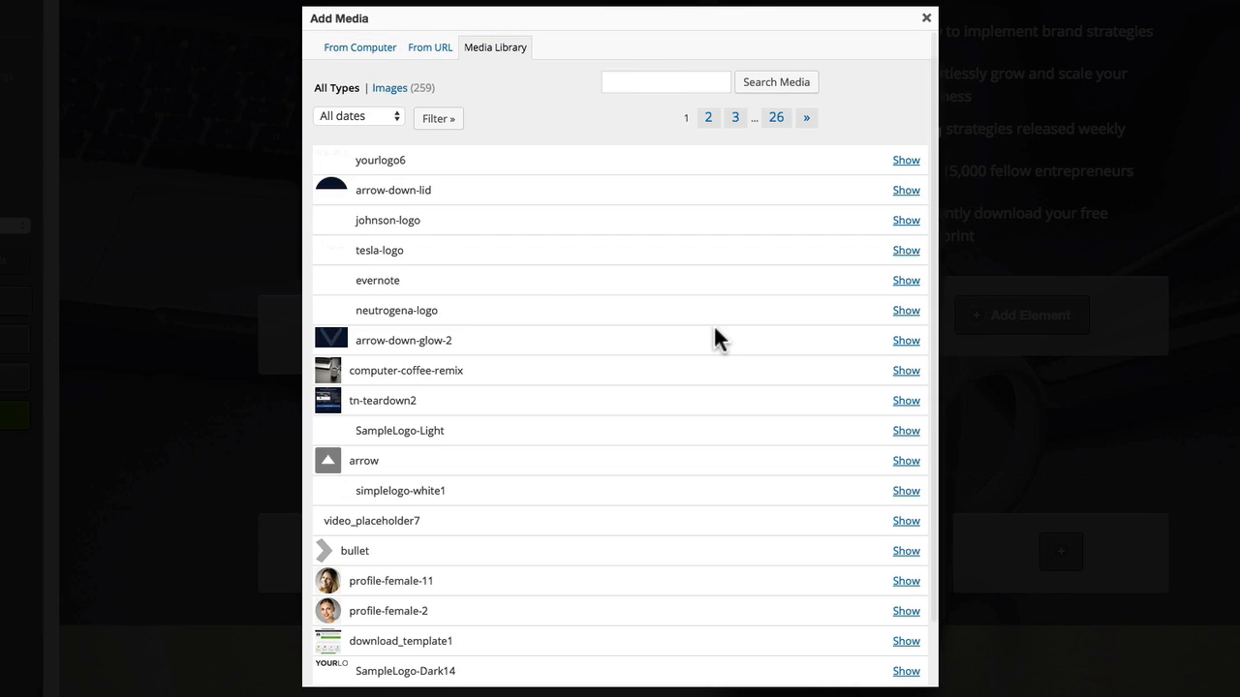
left_click(906, 310)
scroll(900, 319, "down", 3)
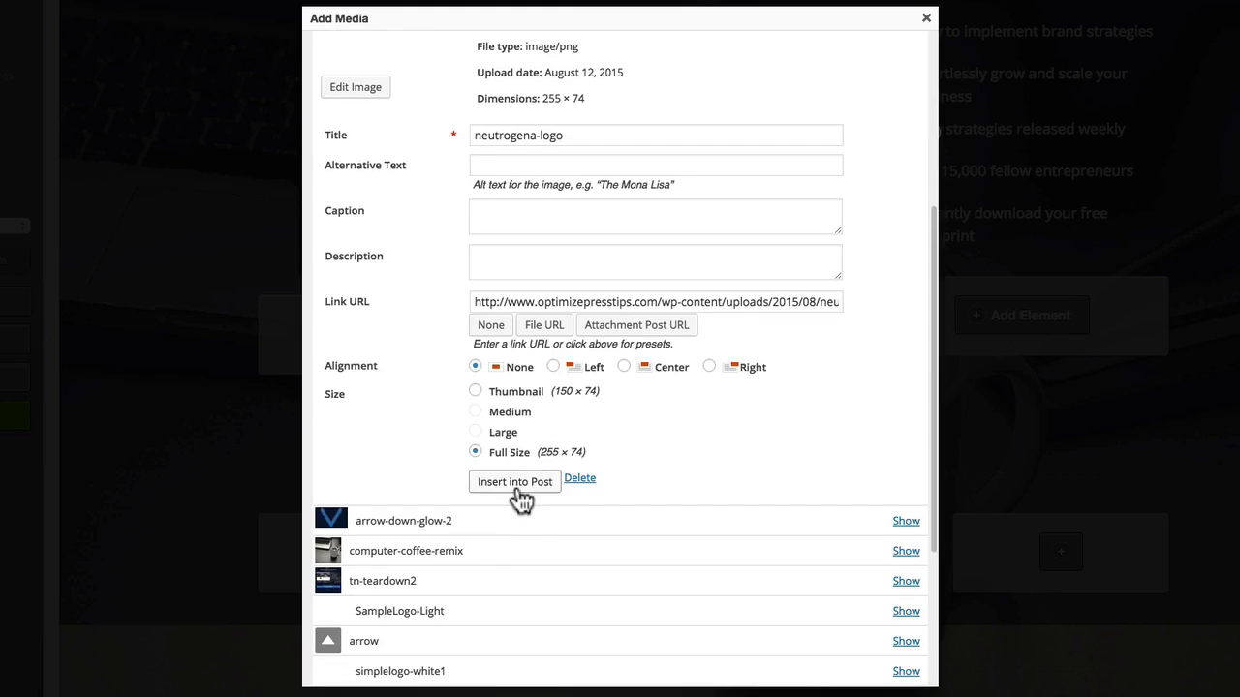
left_click(514, 481)
scroll(679, 436, "down", 5)
left_click(870, 500)
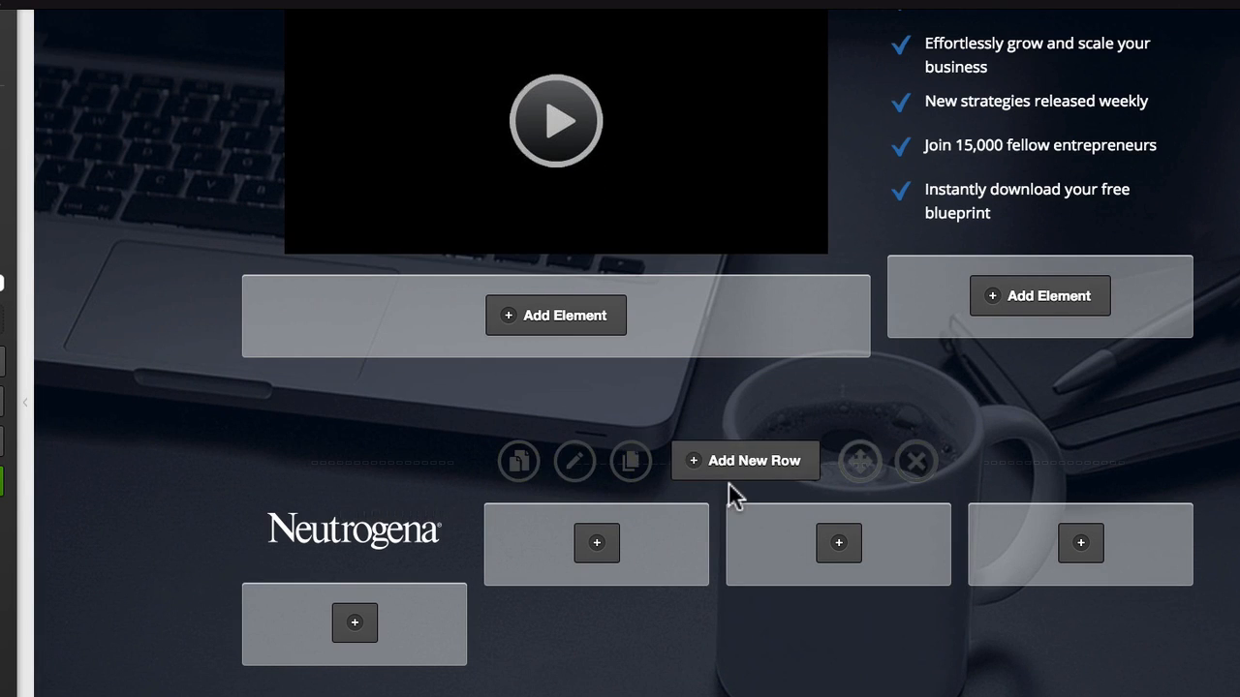
Step: Duplicate the Neutrogena logo in the first column to make one copy for each remaining column
left_click(375, 519)
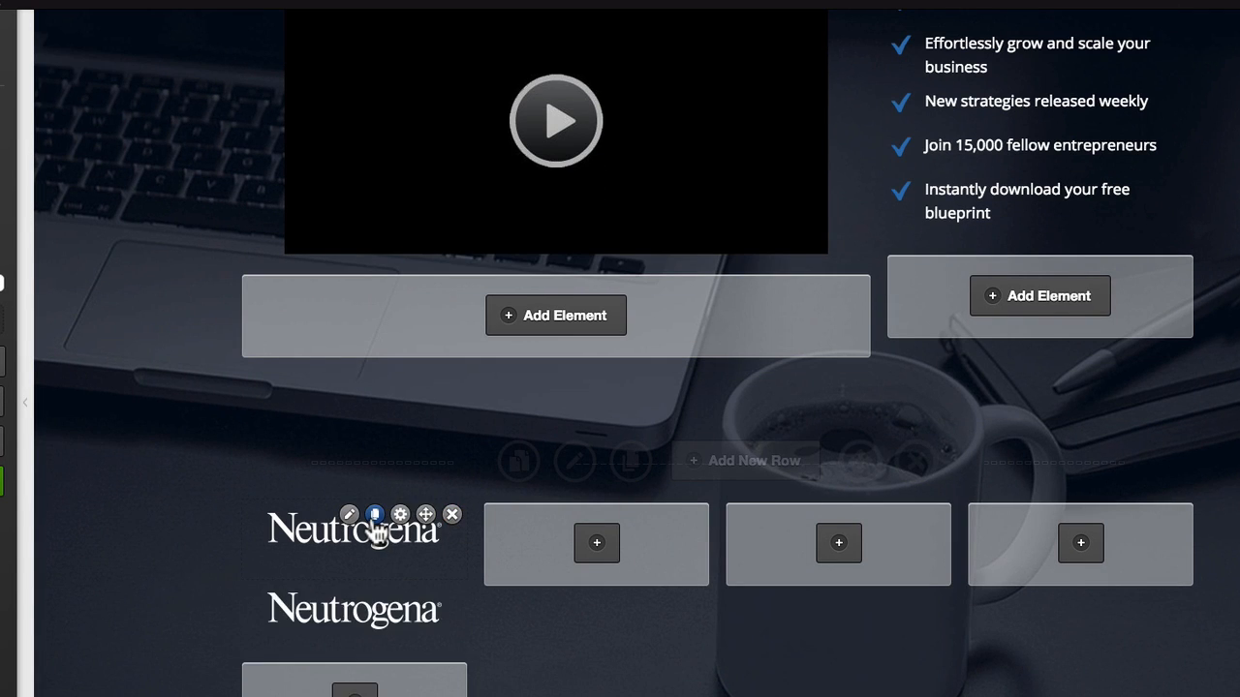
left_click(375, 518)
left_click(941, 186)
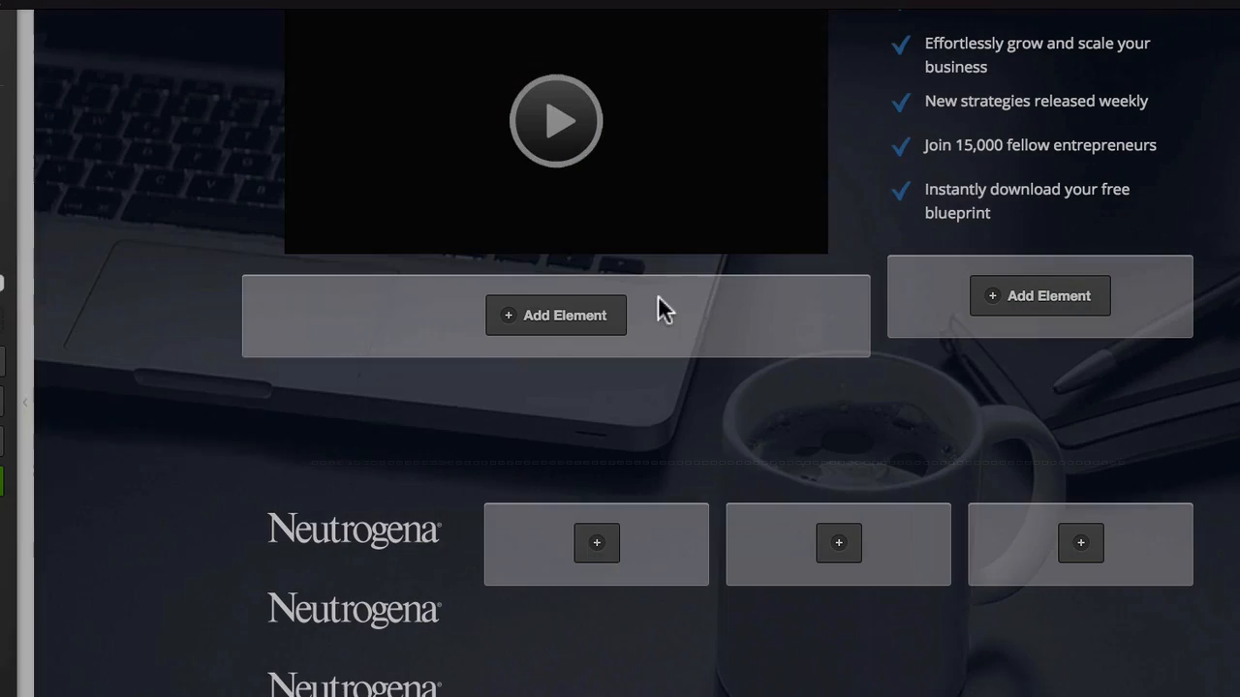
Step: Move the duplicate Neutrogena logos into the second, third and fourth columns, one in each
mouse_move(383, 519)
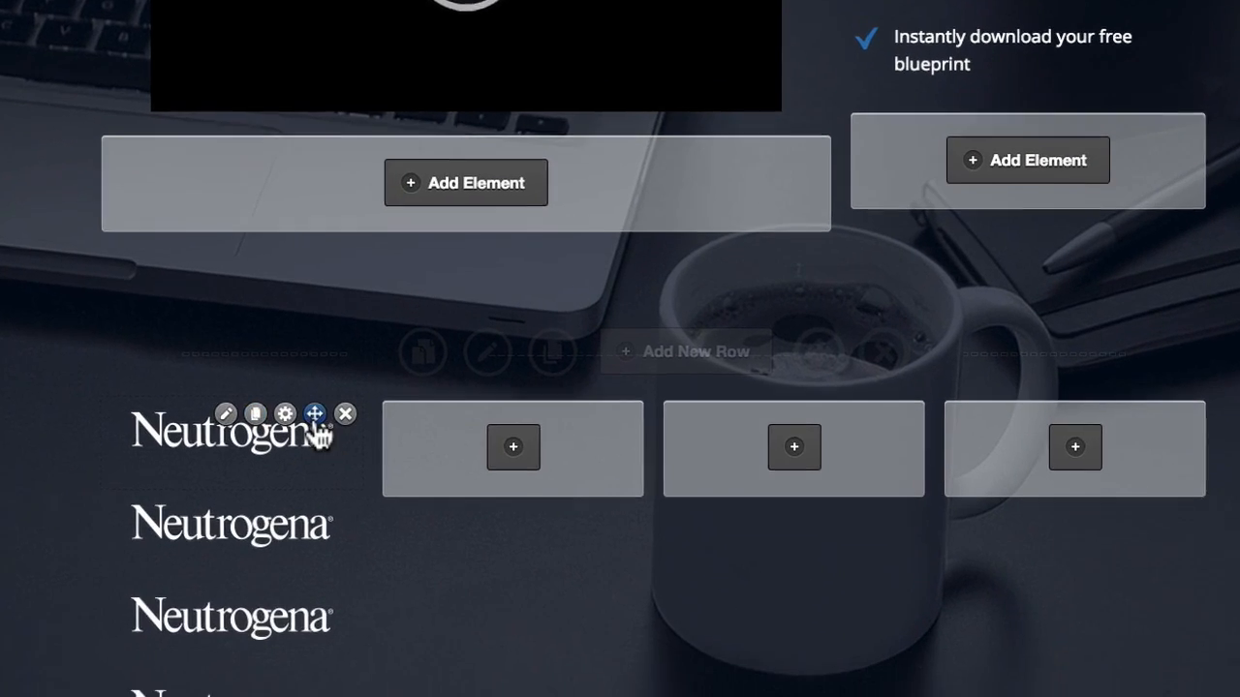
left_click_drag(385, 481, 665, 529)
left_click_drag(575, 406, 576, 395)
left_click_drag(254, 366, 850, 358)
mouse_move(244, 352)
left_click_drag(249, 355, 1138, 381)
Step: Replace the second column's logo with the evernote image from the media library and update the element
mouse_move(455, 366)
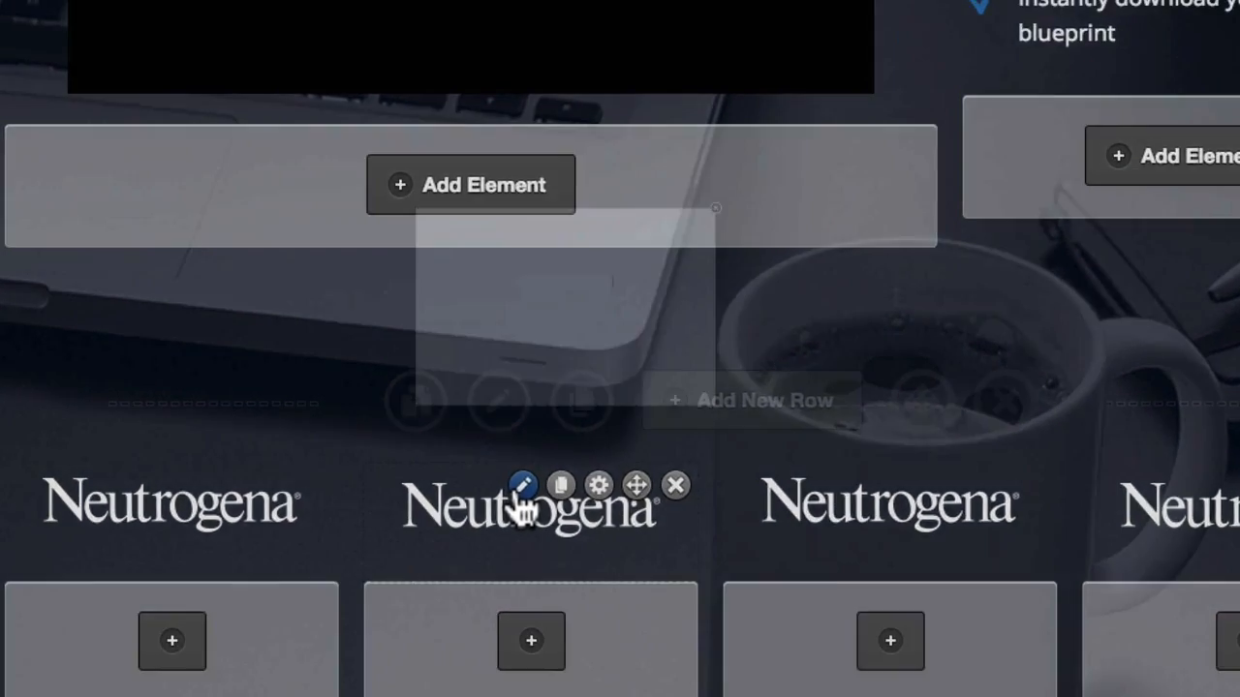
left_click(521, 486)
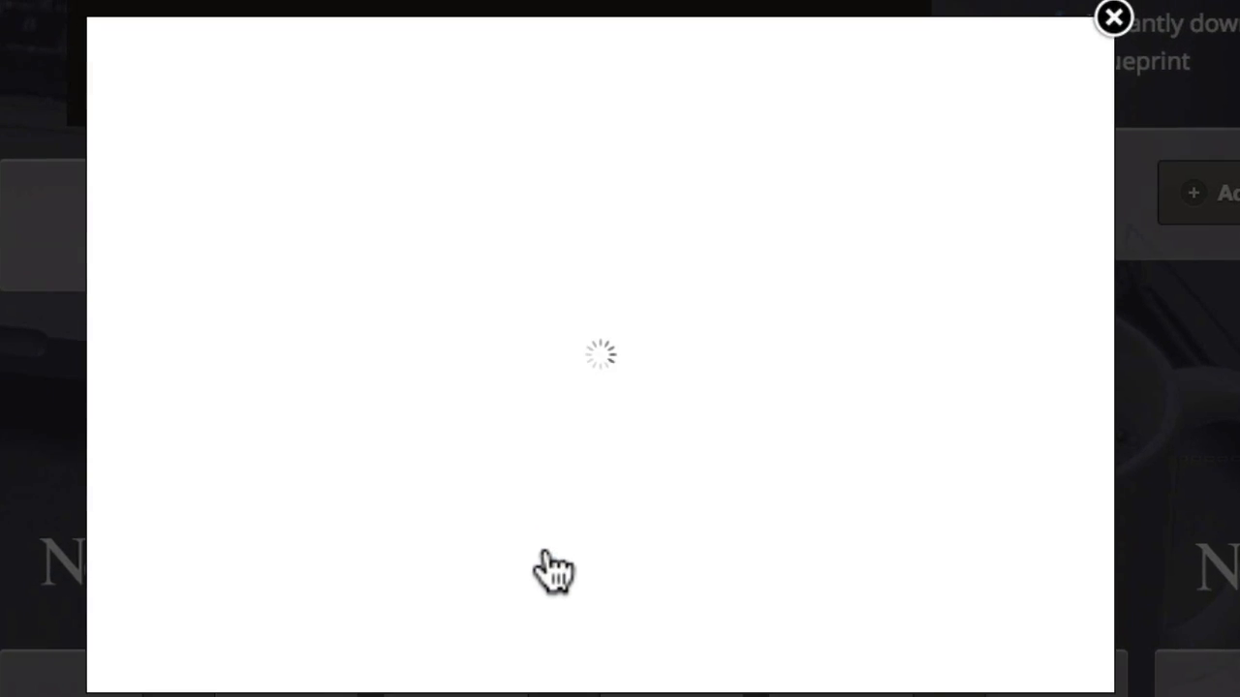
left_click(160, 261)
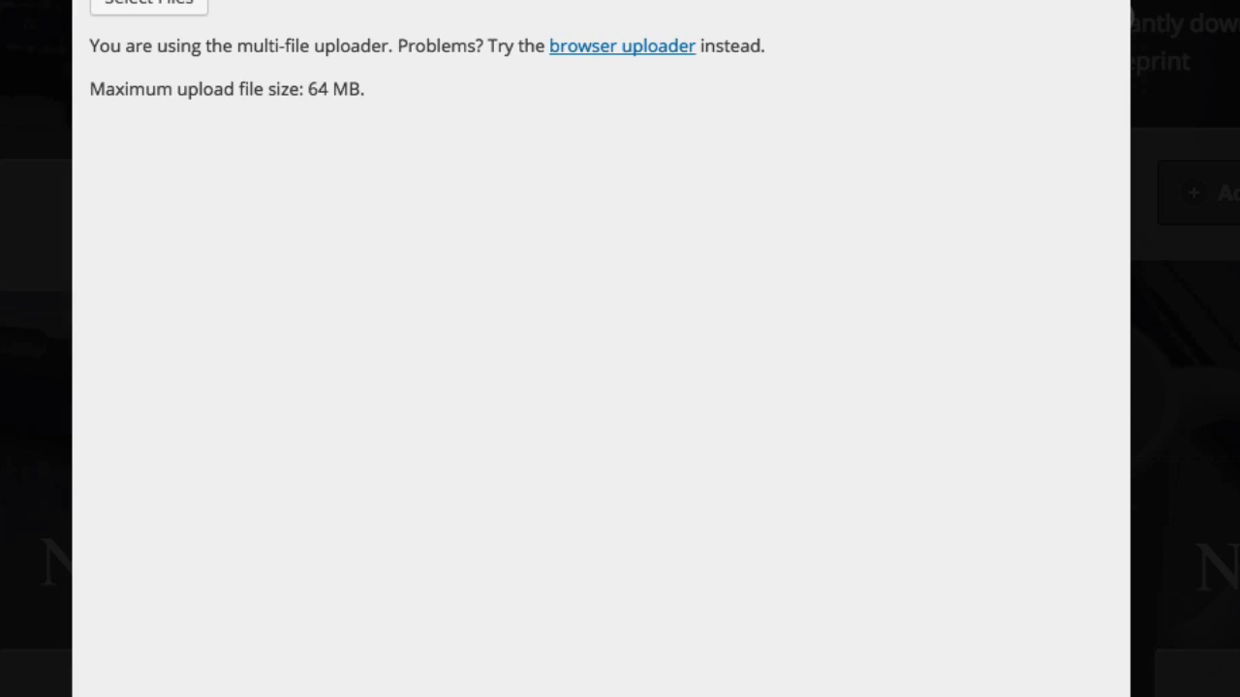
scroll(938, 280, "up", 3)
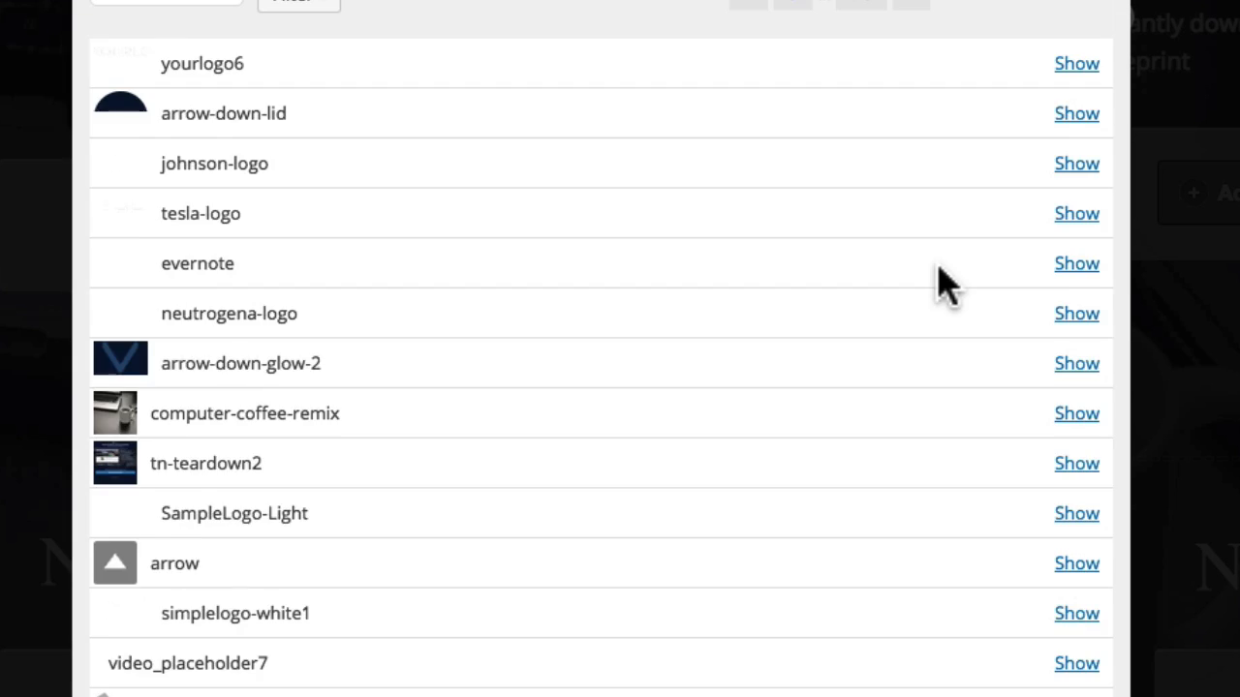
left_click(1078, 267)
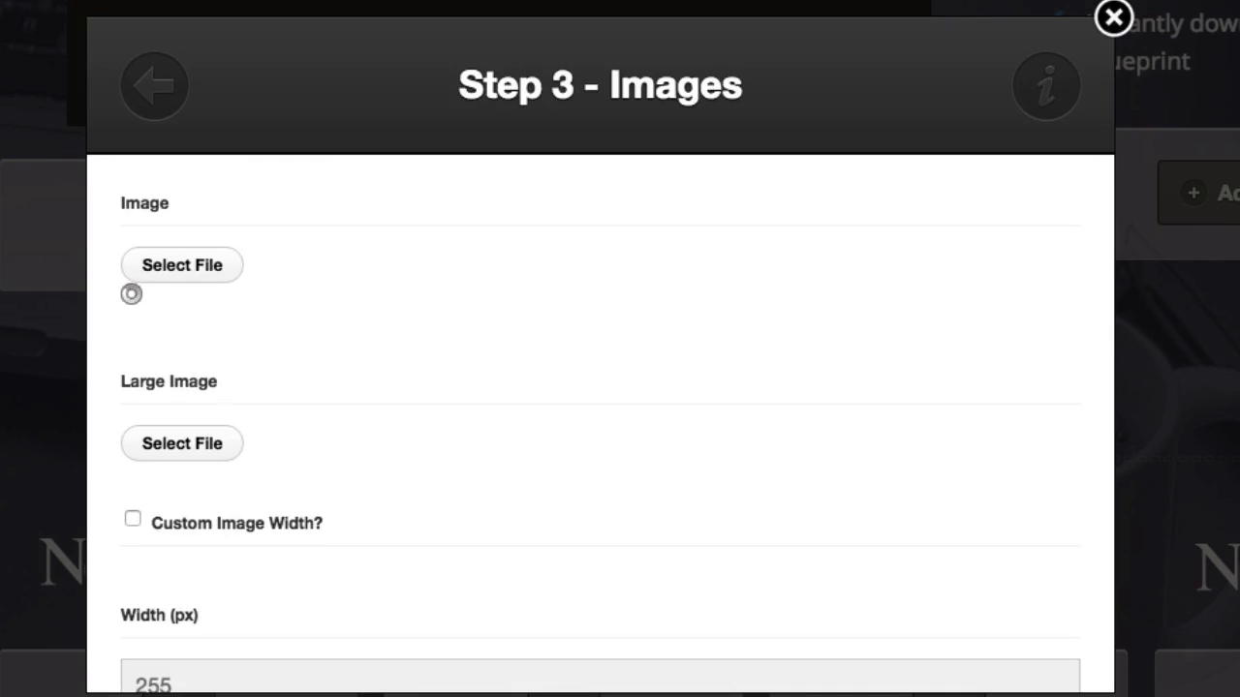
scroll(949, 469, "down", 10)
left_click(1015, 625)
Step: Replace the third column's logo with the tesla-logo image from the media library and update the element
left_click(942, 541)
left_click(225, 272)
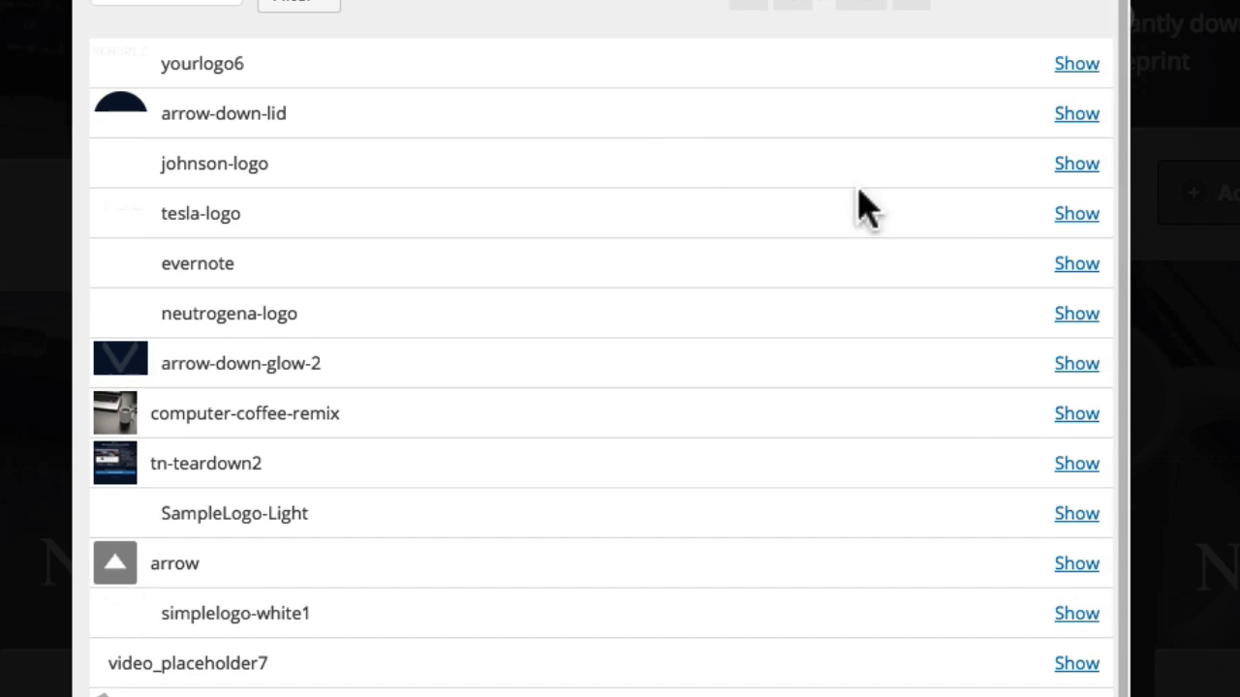
left_click(1077, 213)
scroll(1052, 241, "down", 5)
left_click(448, 492)
scroll(905, 582, "down", 10)
left_click(1013, 624)
Step: Replace the fourth column's logo with the johnson-logo image from the media library
left_click(1230, 542)
left_click(148, 270)
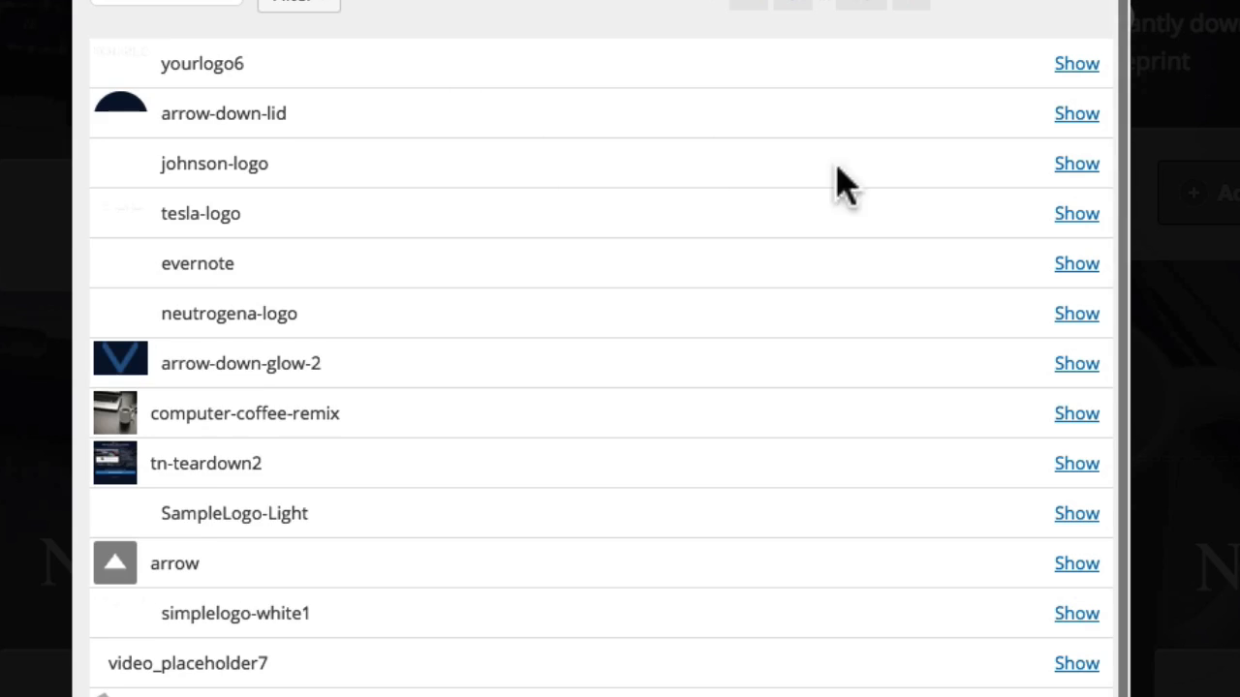
left_click(1071, 164)
scroll(560, 363, "down", 5)
left_click(426, 509)
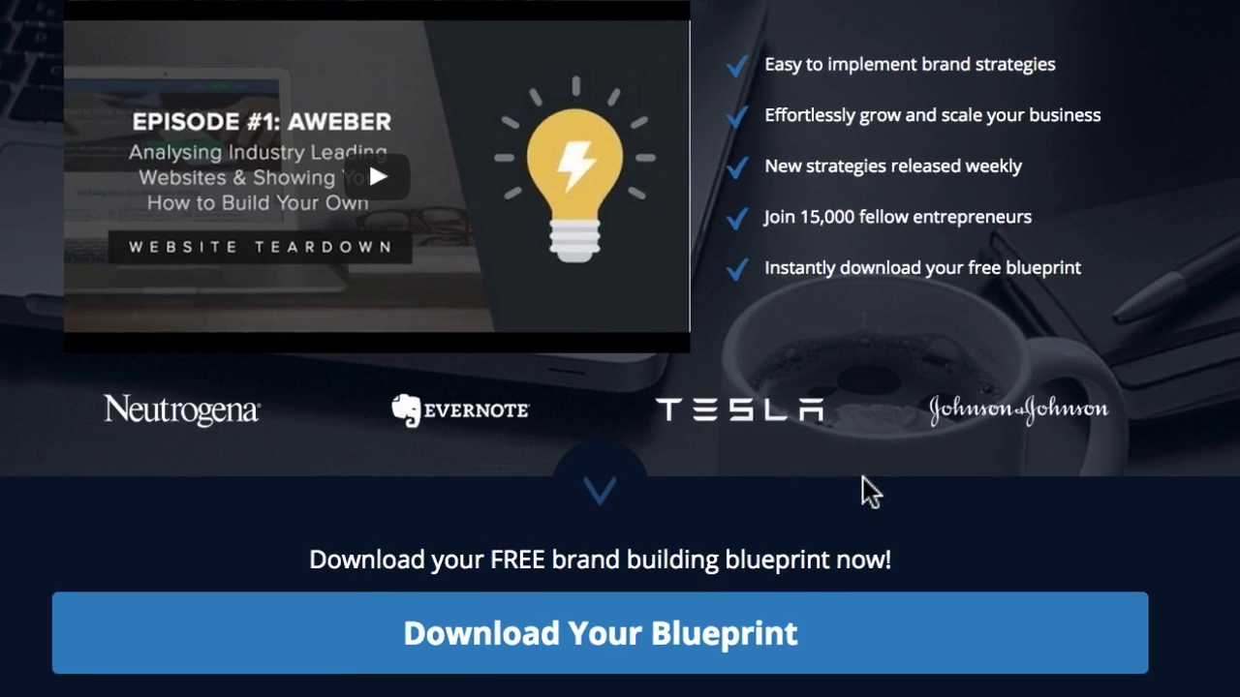
Step: Insert a new row with the 1 Column layout below the logo row
scroll(867, 492, "up", 2)
scroll(870, 476, "down", 2)
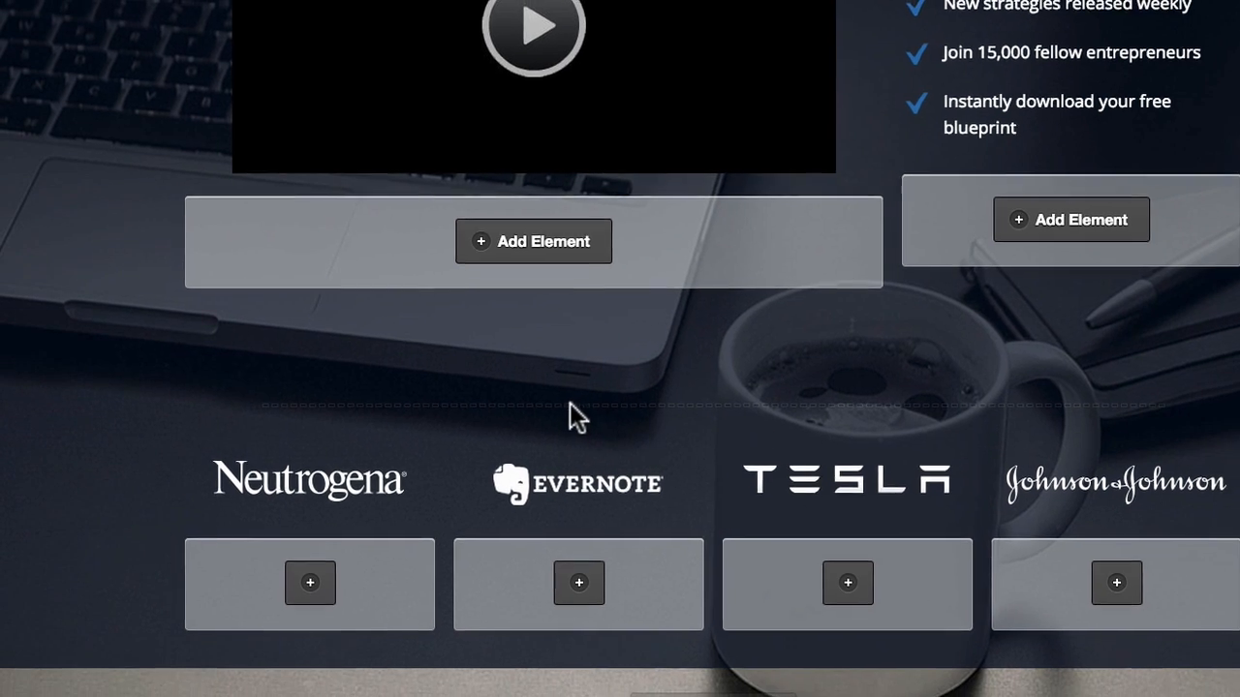
left_click(617, 653)
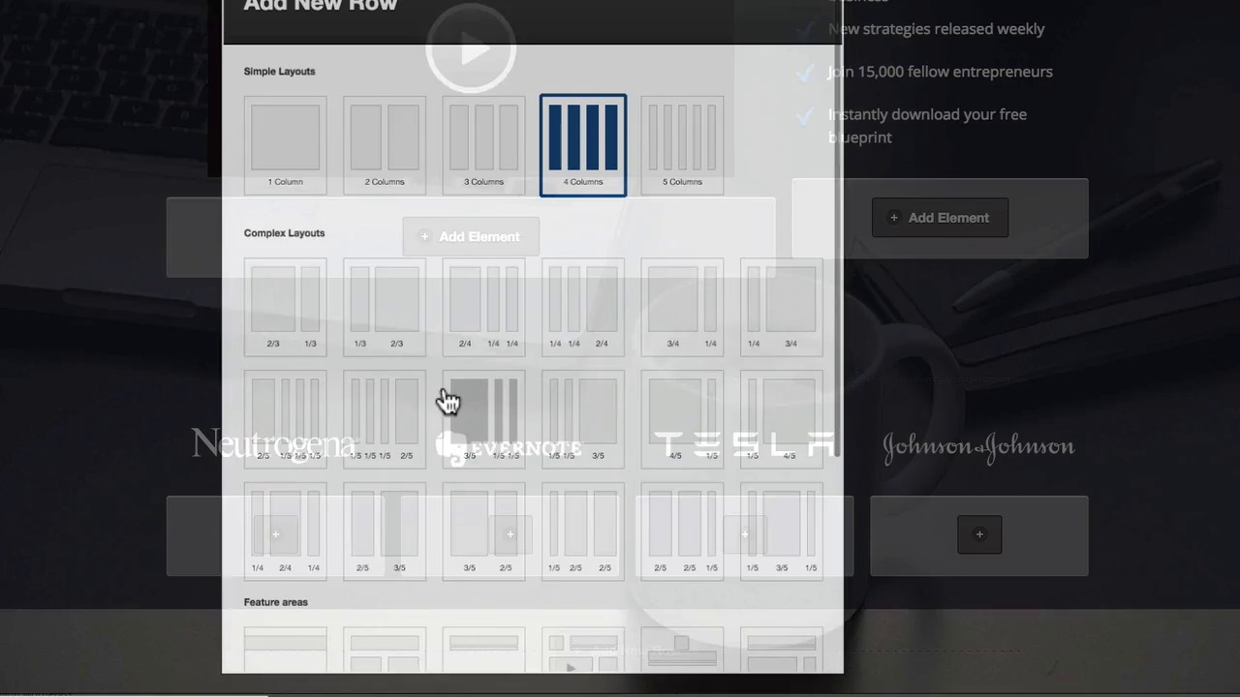
left_click(293, 126)
scroll(369, 244, "down", 3)
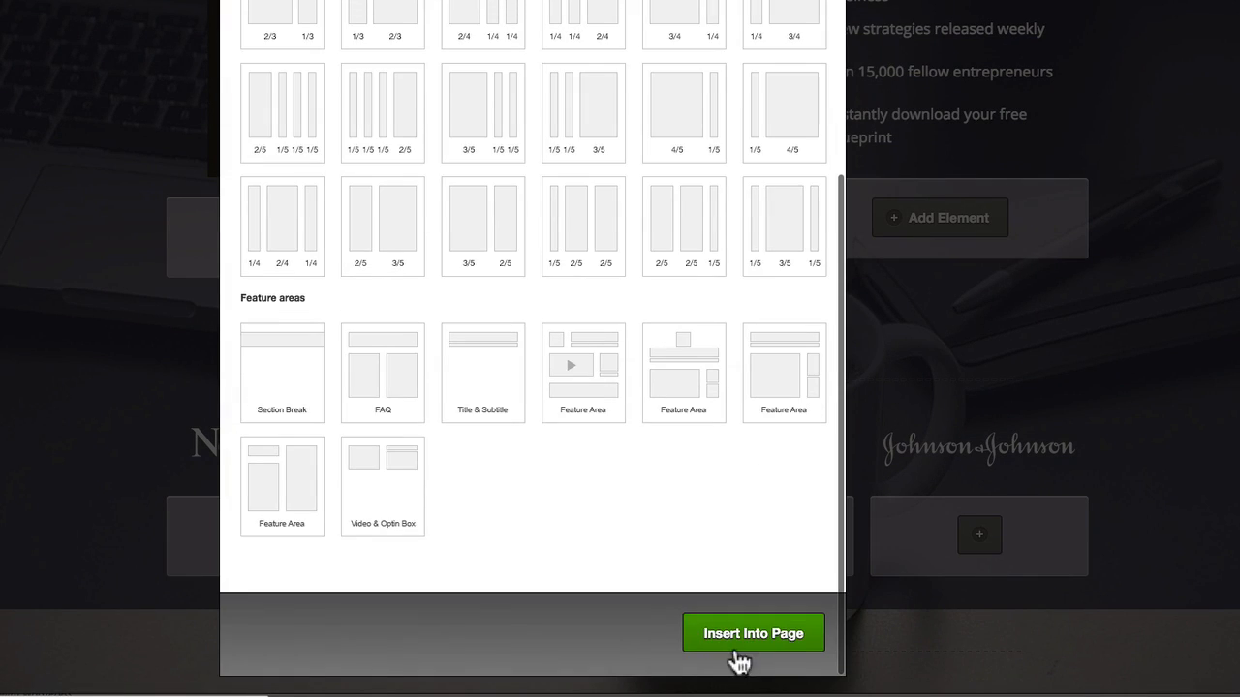
left_click(734, 663)
Step: Make the new one-column row full width with the background start color #06132c and update it
scroll(306, 135, "down", 3)
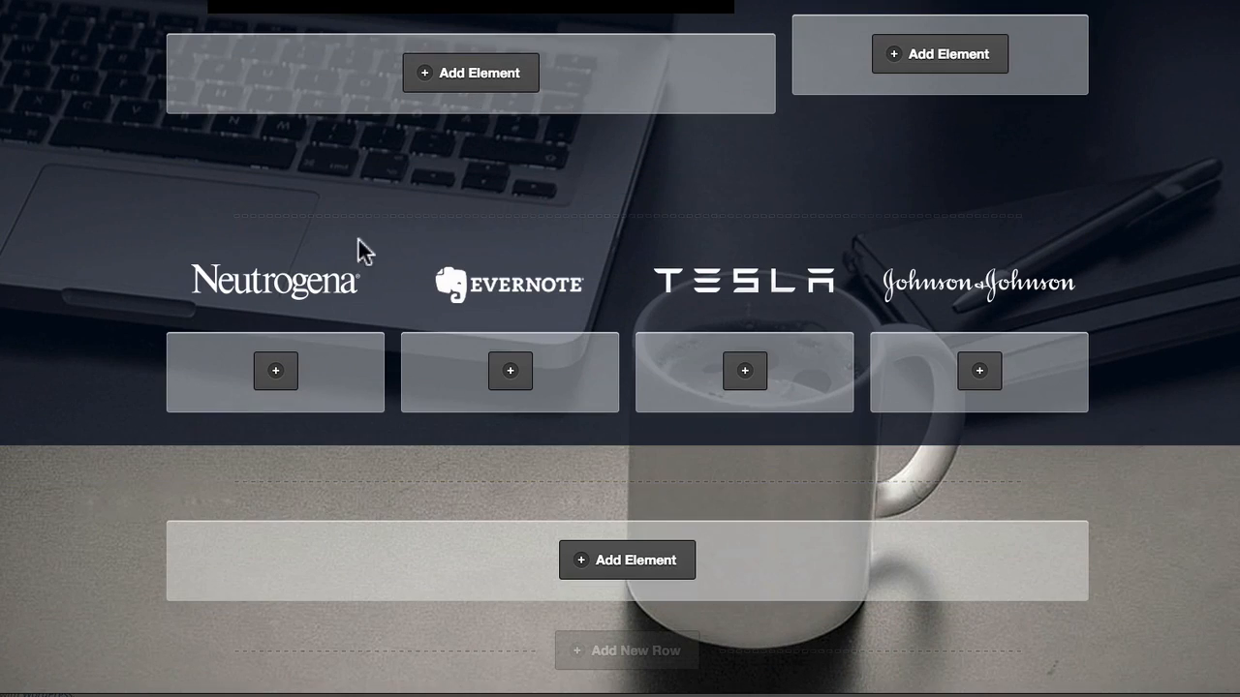
left_click(491, 484)
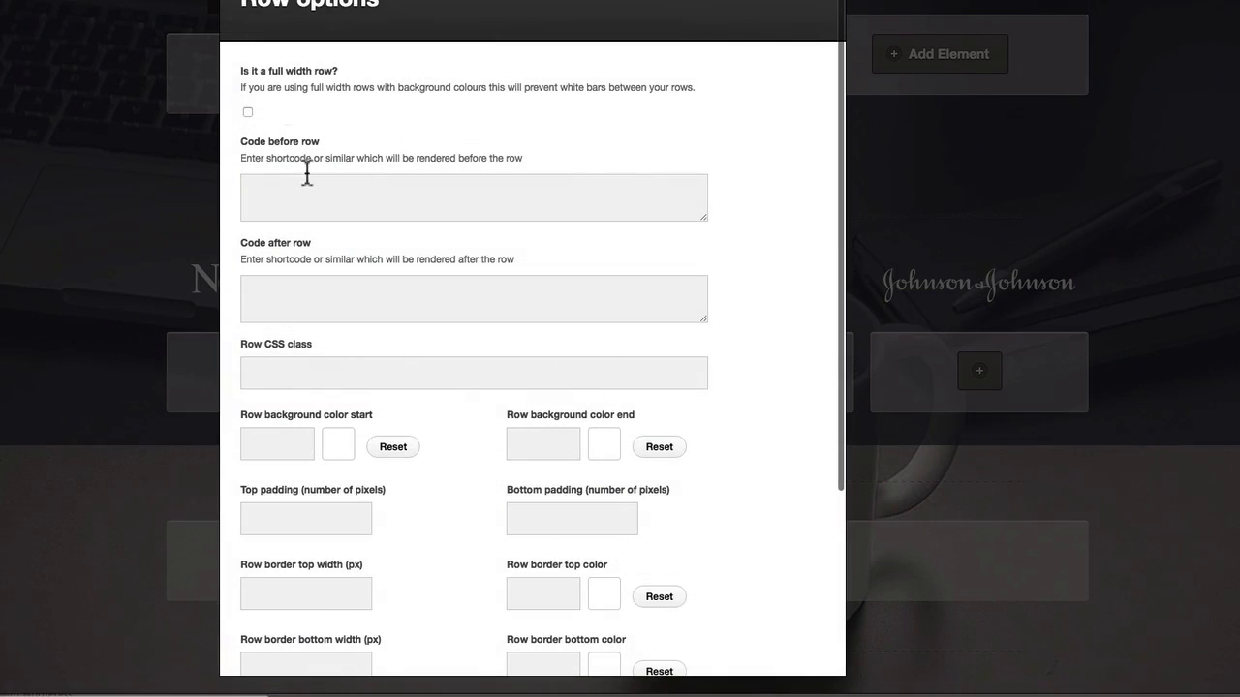
left_click(248, 114)
scroll(378, 475, "down", 1)
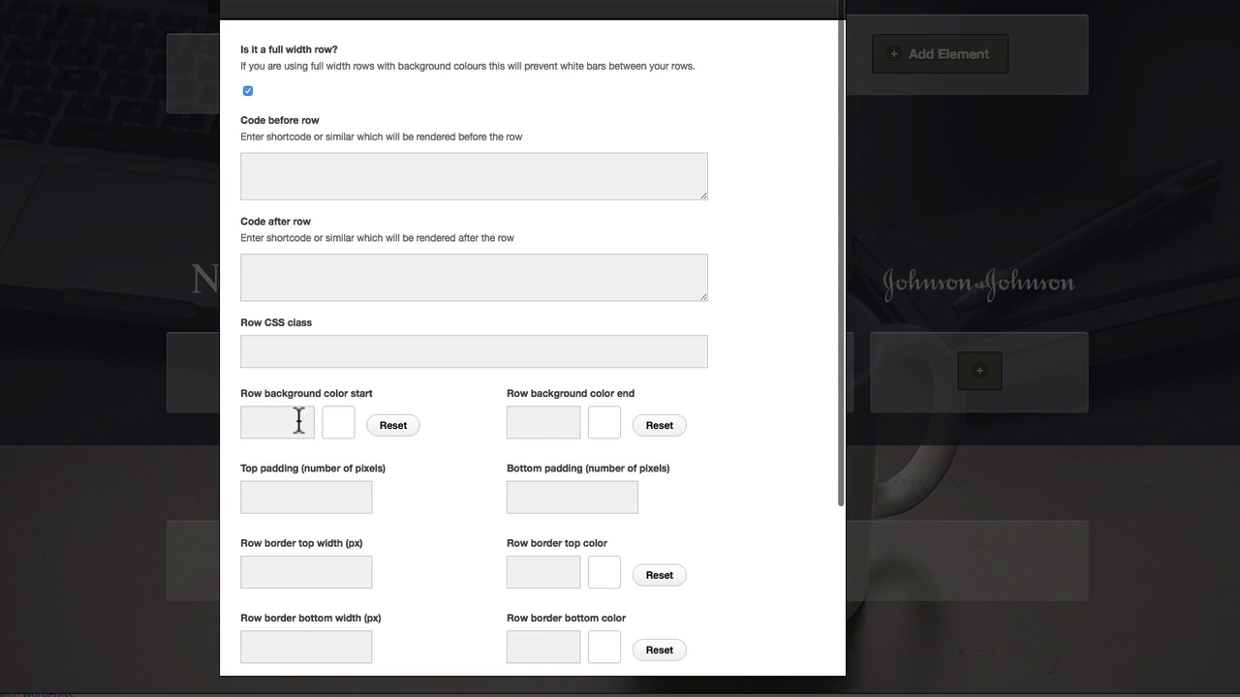
left_click(299, 420)
type("#06132c")
left_click(442, 384)
scroll(442, 383, "down", 5)
left_click(782, 632)
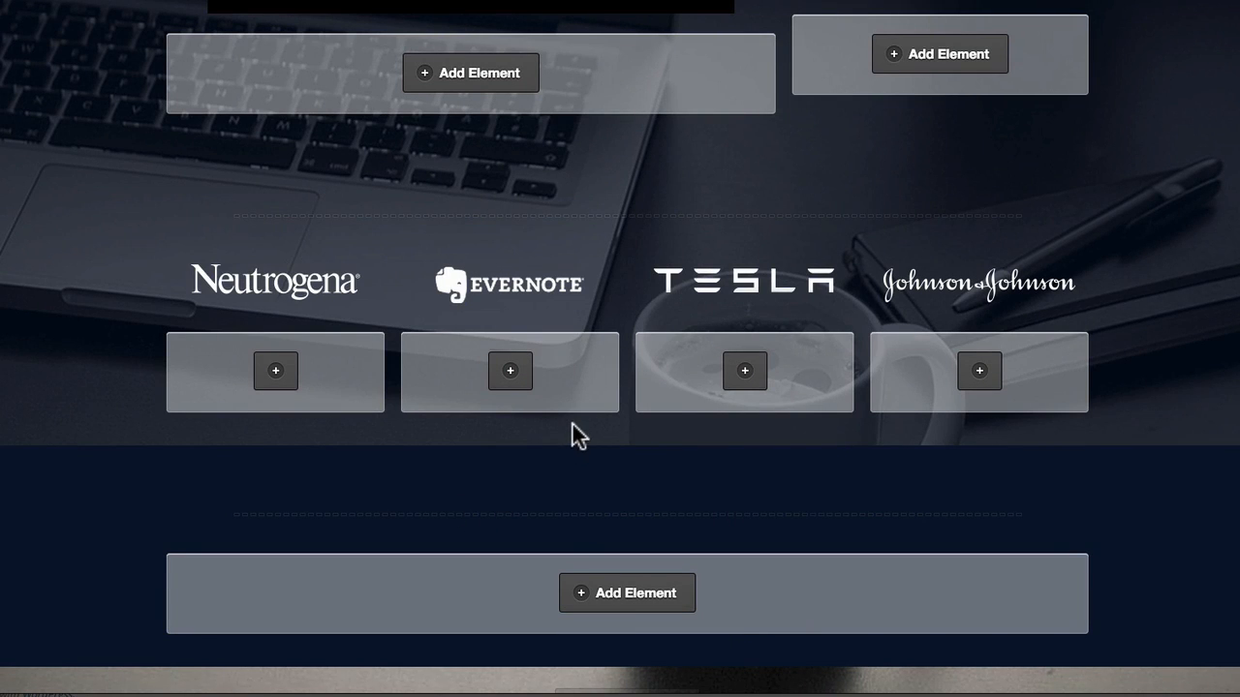
Step: Set the dark one-column row's bottom padding to 0 pixels and update the row
scroll(574, 420, "down", 1)
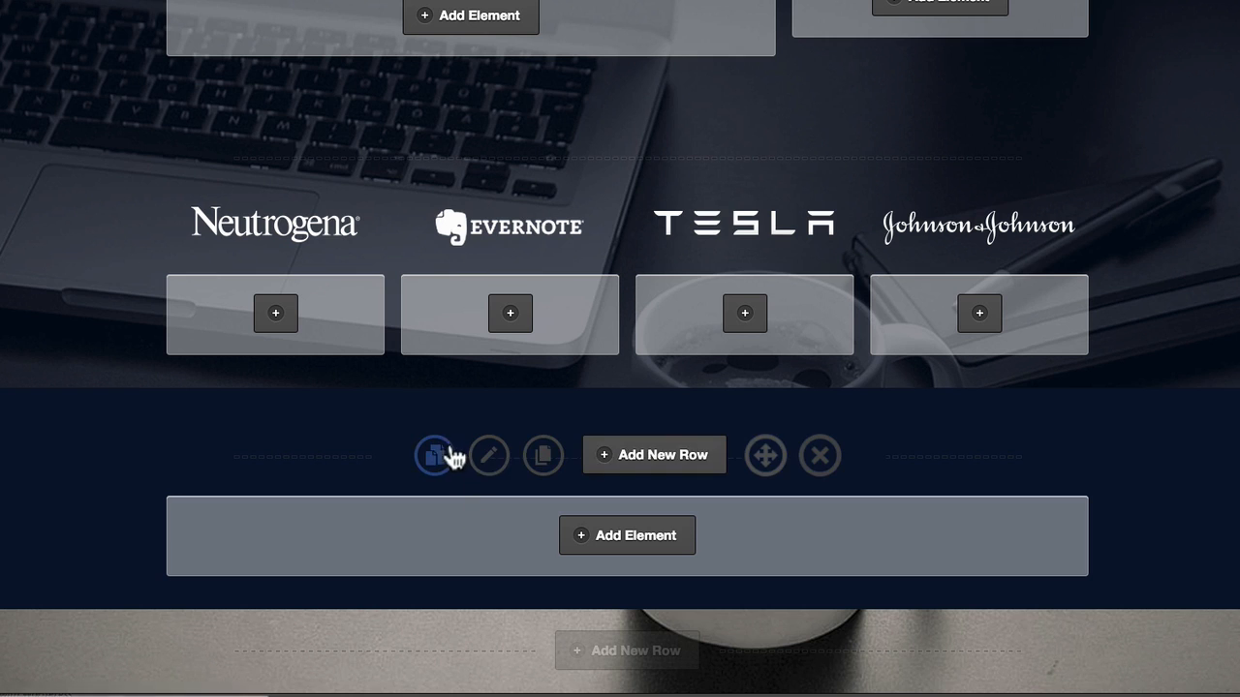
left_click(491, 463)
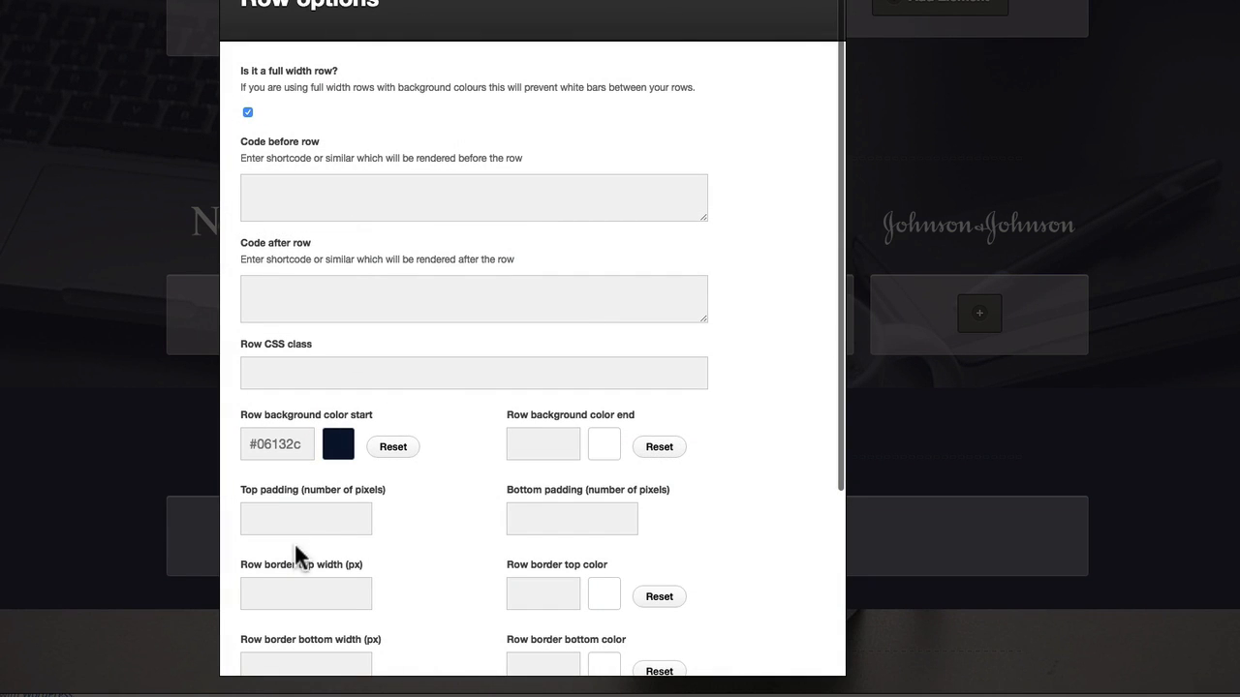
left_click(560, 514)
type("0")
scroll(560, 513, "down", 5)
left_click(819, 637)
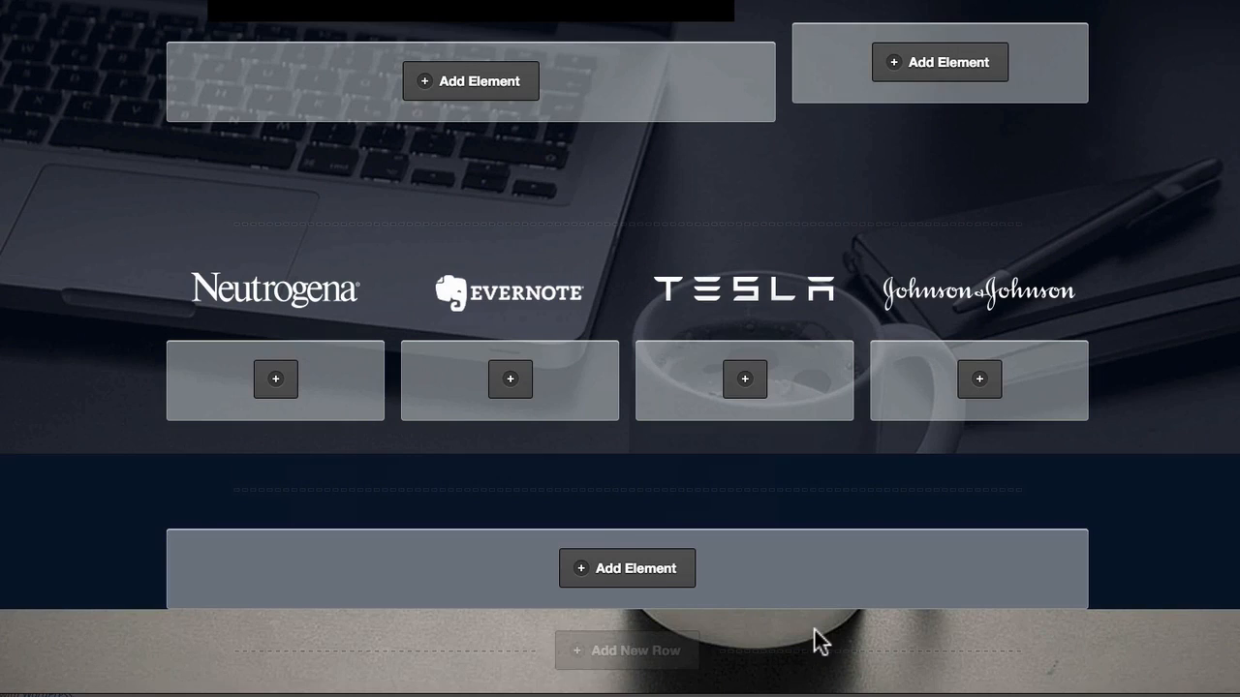
Step: Add an Images element to the dark one-column row using arrow-down-glow-2 from the media library, with the first image style
left_click(659, 572)
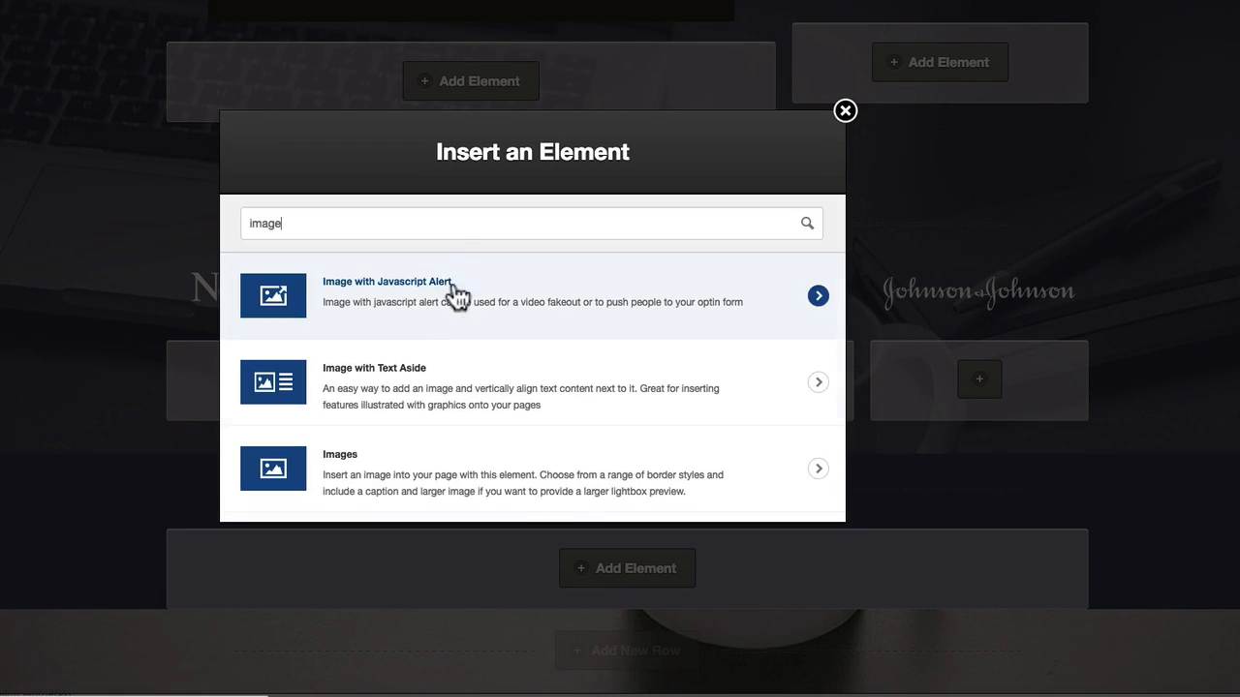
left_click(426, 474)
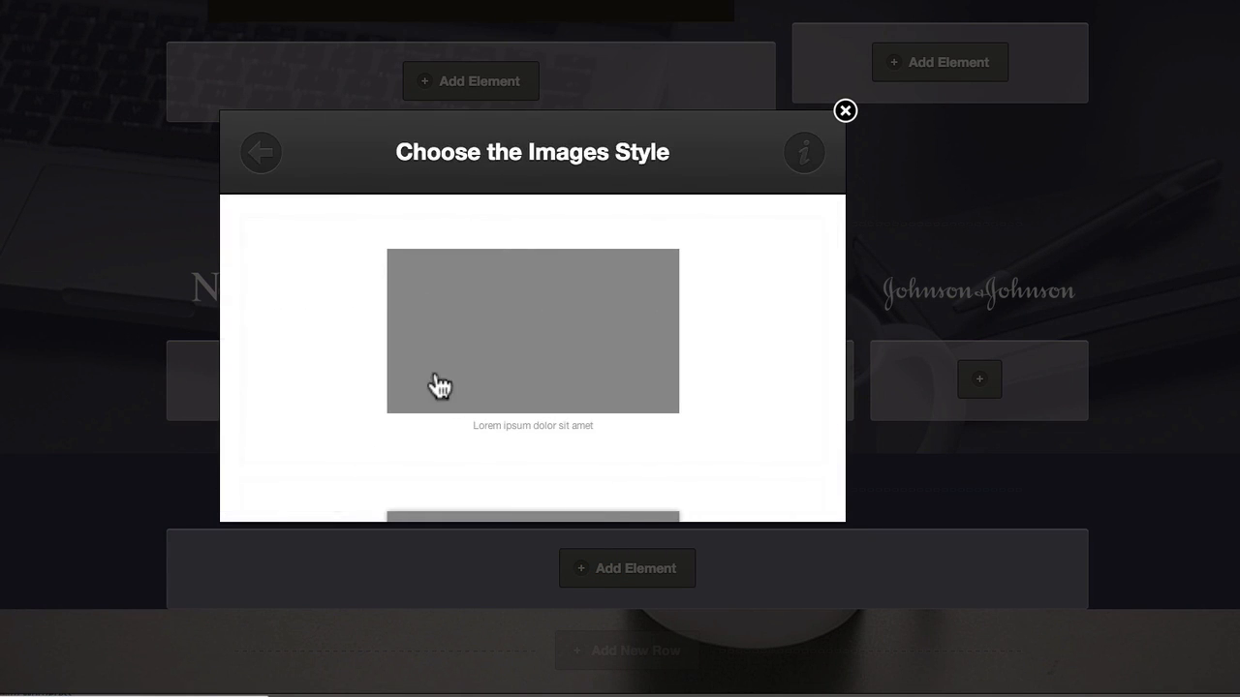
left_click(449, 304)
left_click(279, 262)
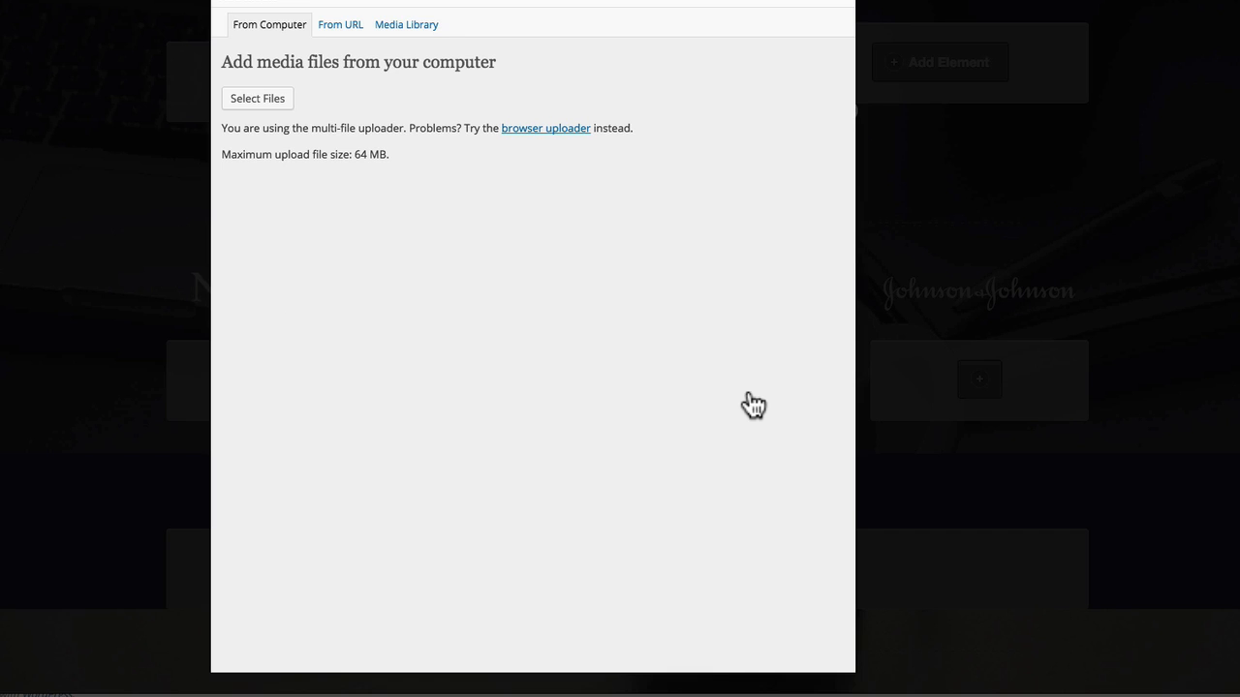
left_click(432, 30)
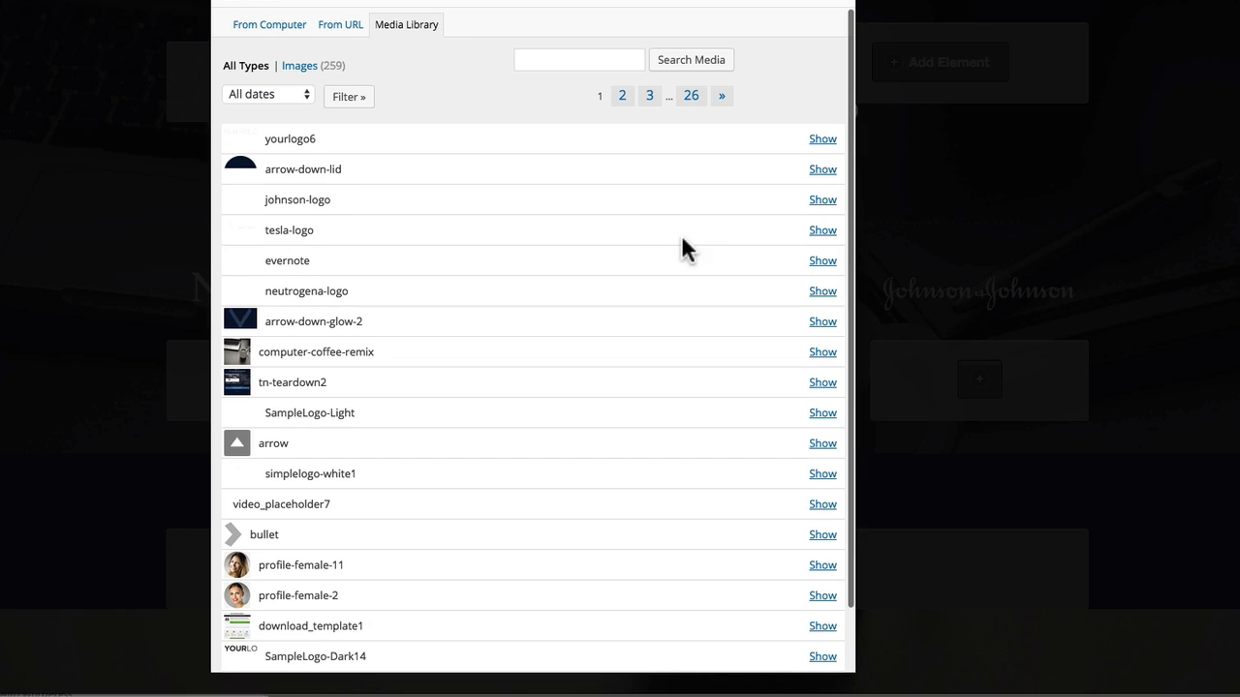
left_click(820, 323)
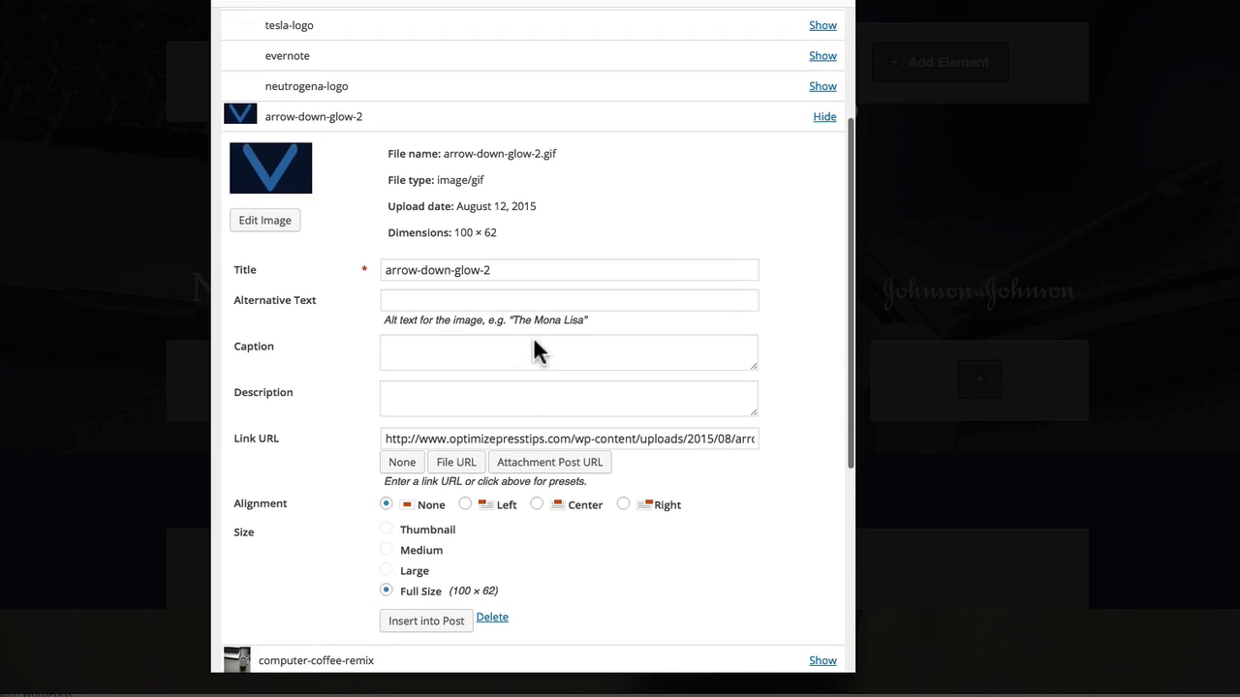
left_click(426, 621)
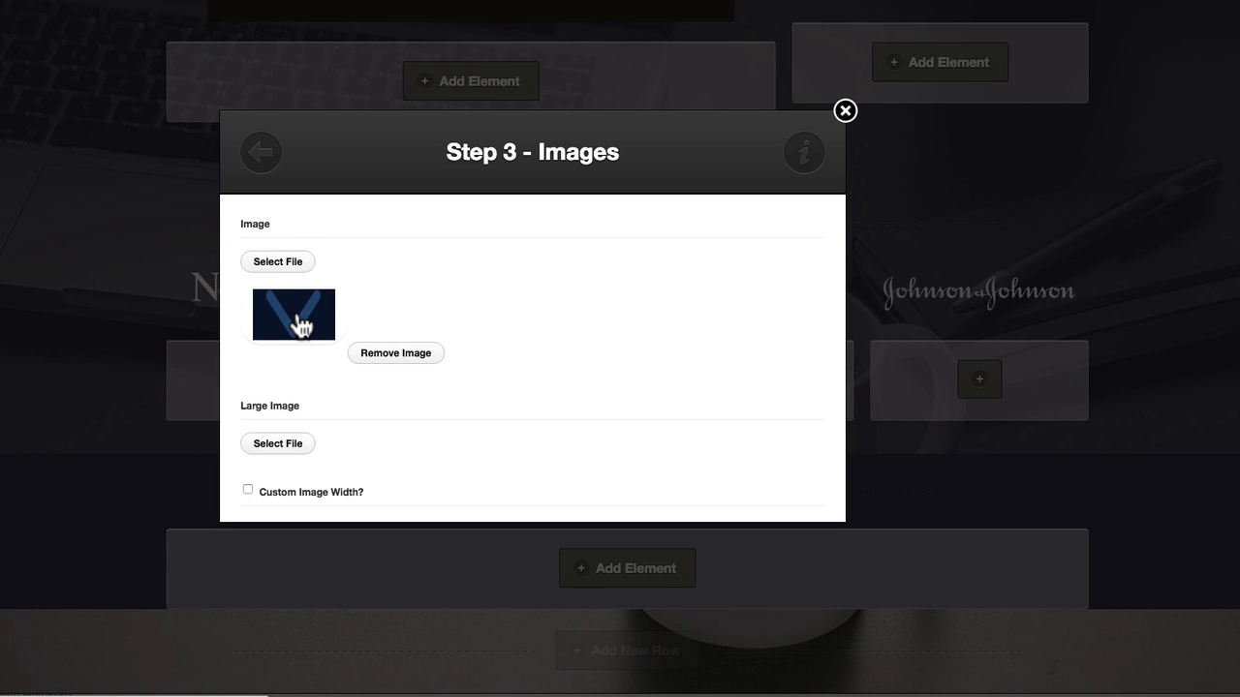
scroll(490, 384, "down", 10)
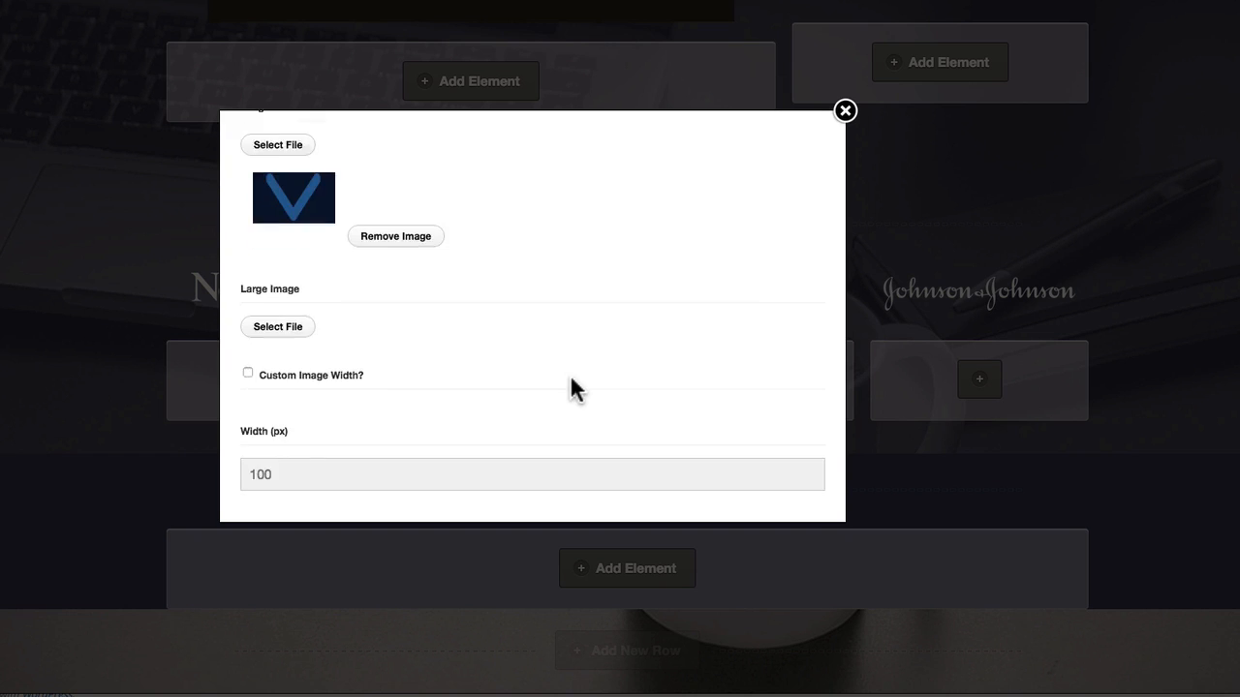
scroll(640, 384, "down", 3)
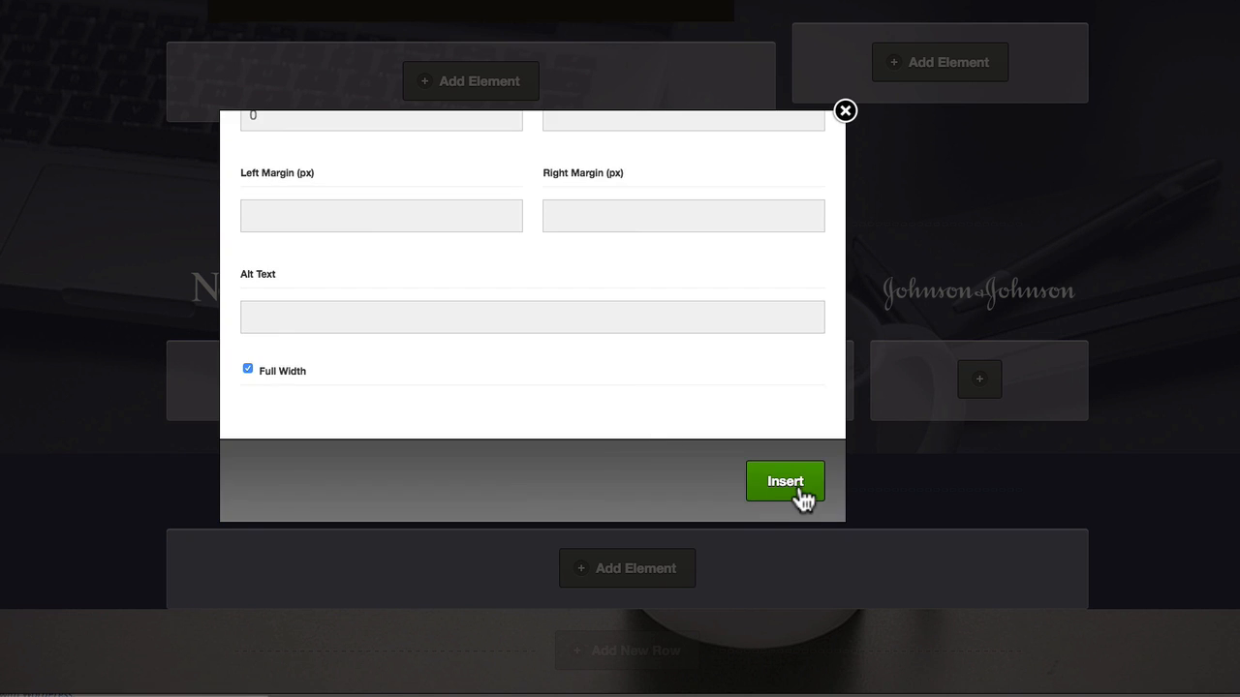
left_click(796, 488)
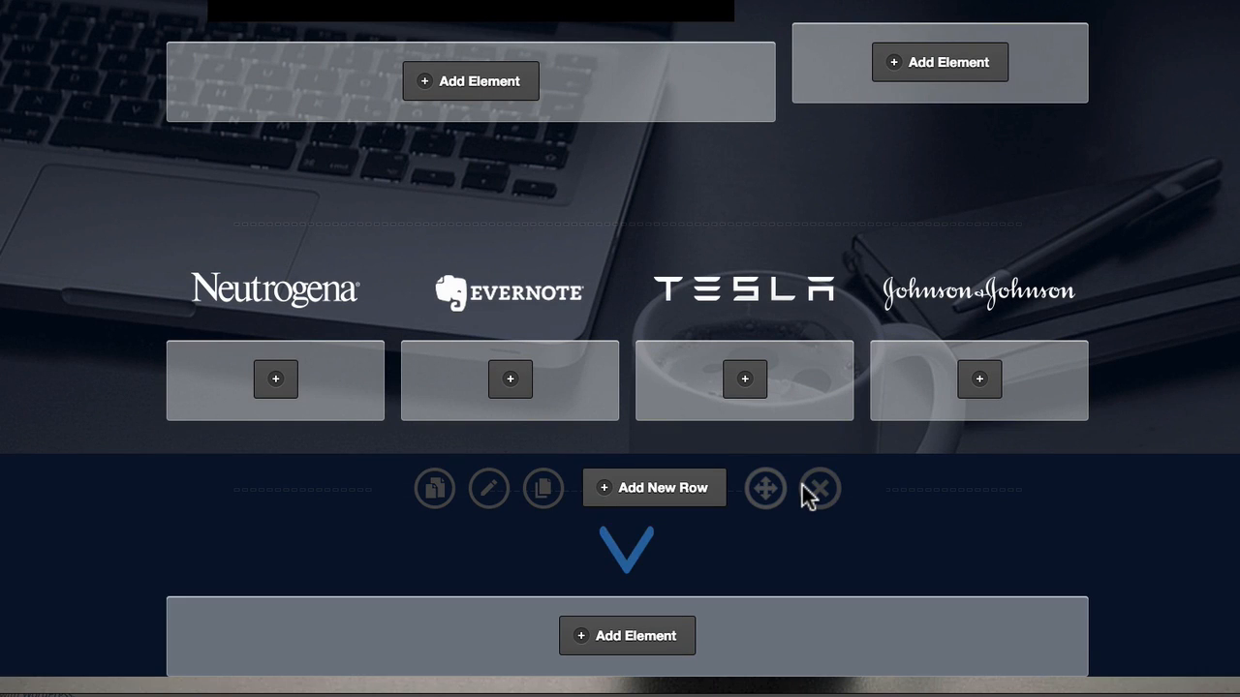
Step: Reduce the arrow image's width to half and insert the updated element
mouse_move(950, 585)
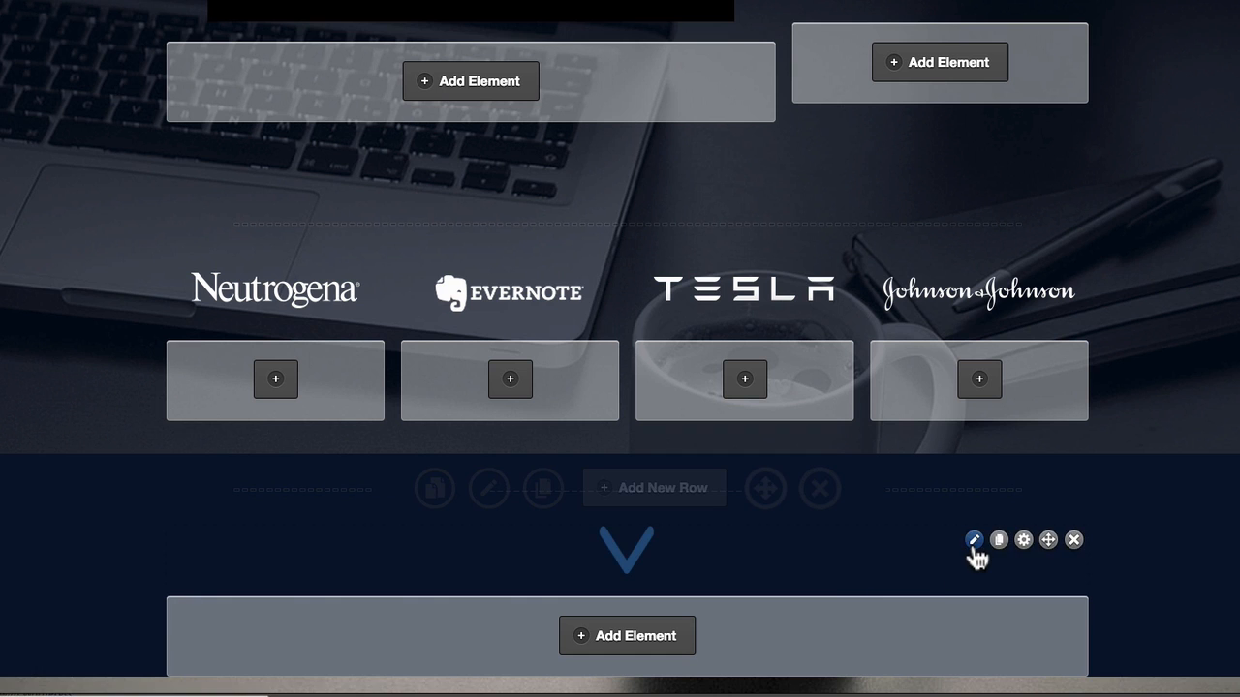
left_click(974, 540)
scroll(450, 297, "down", 3)
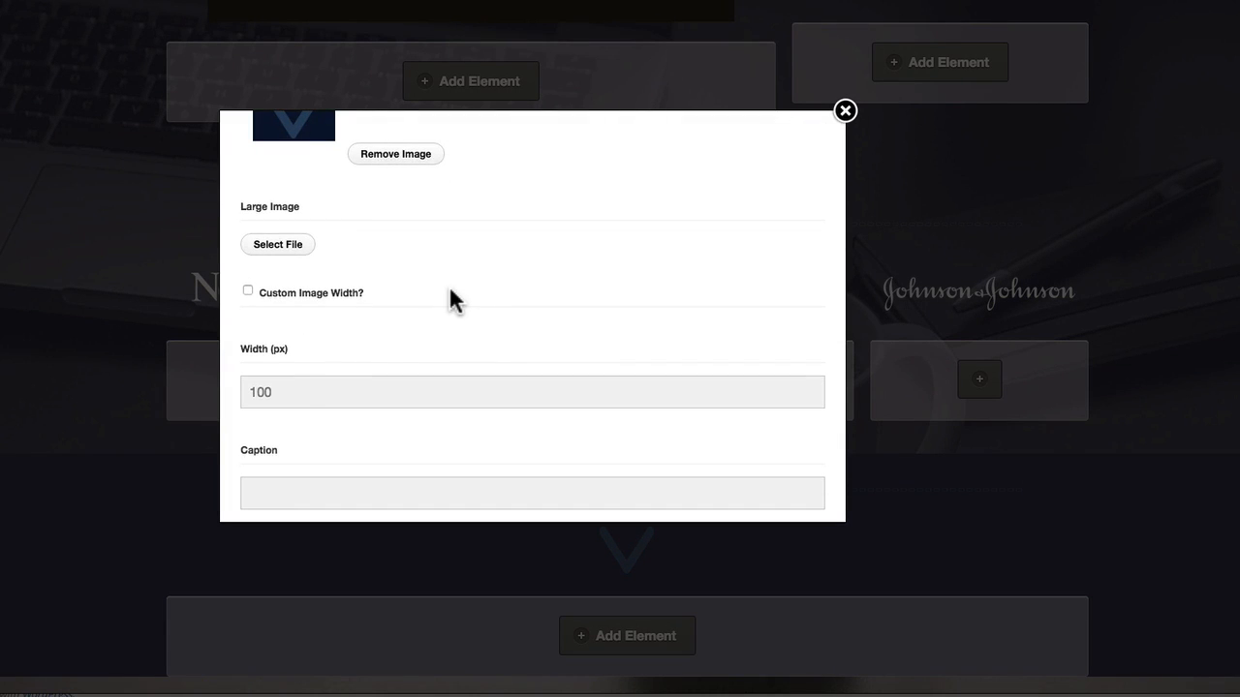
double_click(286, 391)
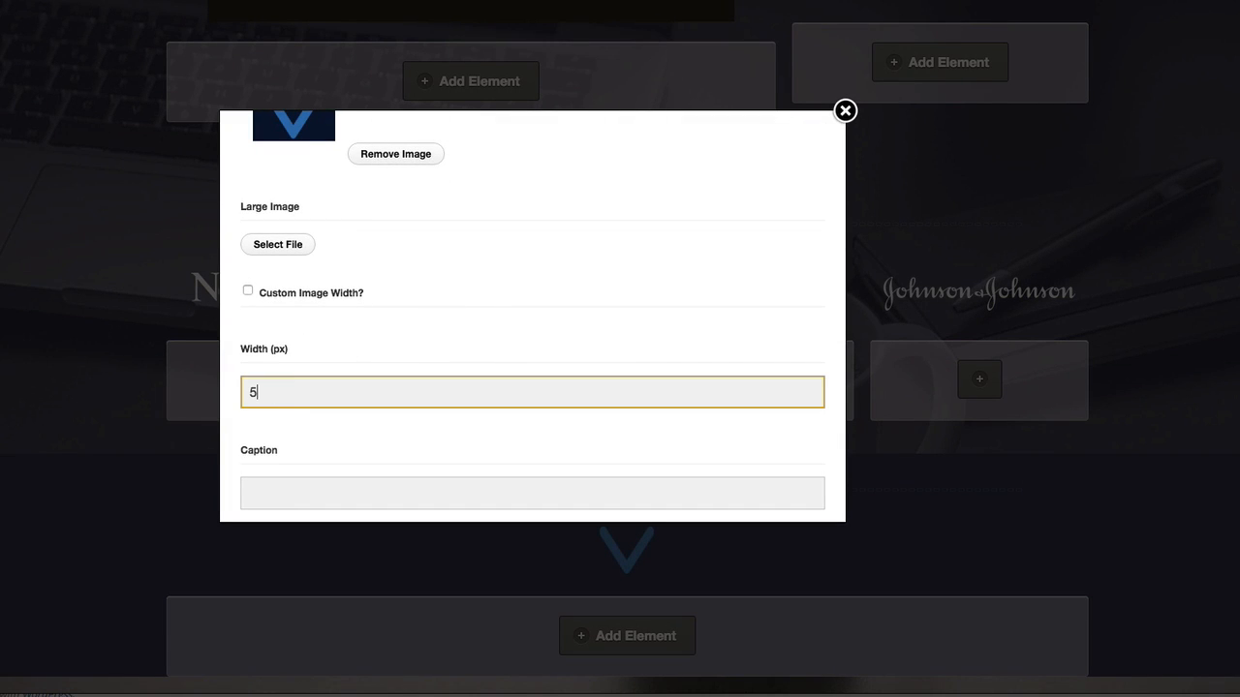
left_click(475, 355)
scroll(476, 354, "down", 5)
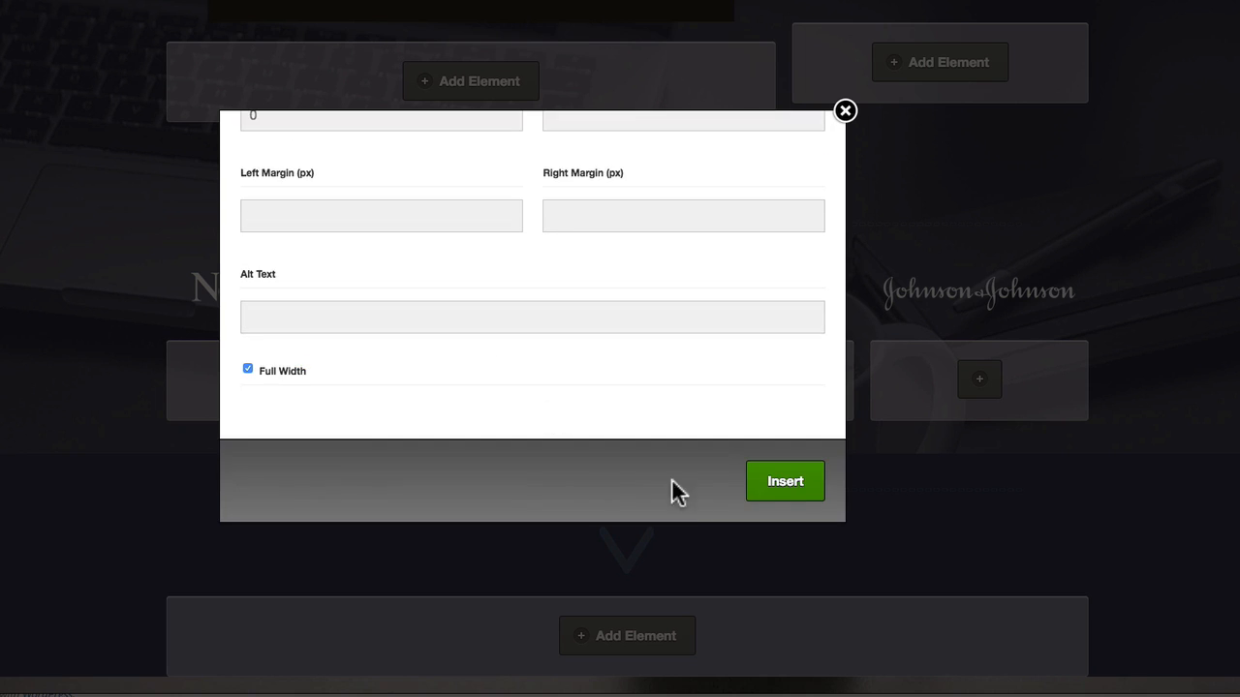
left_click(763, 492)
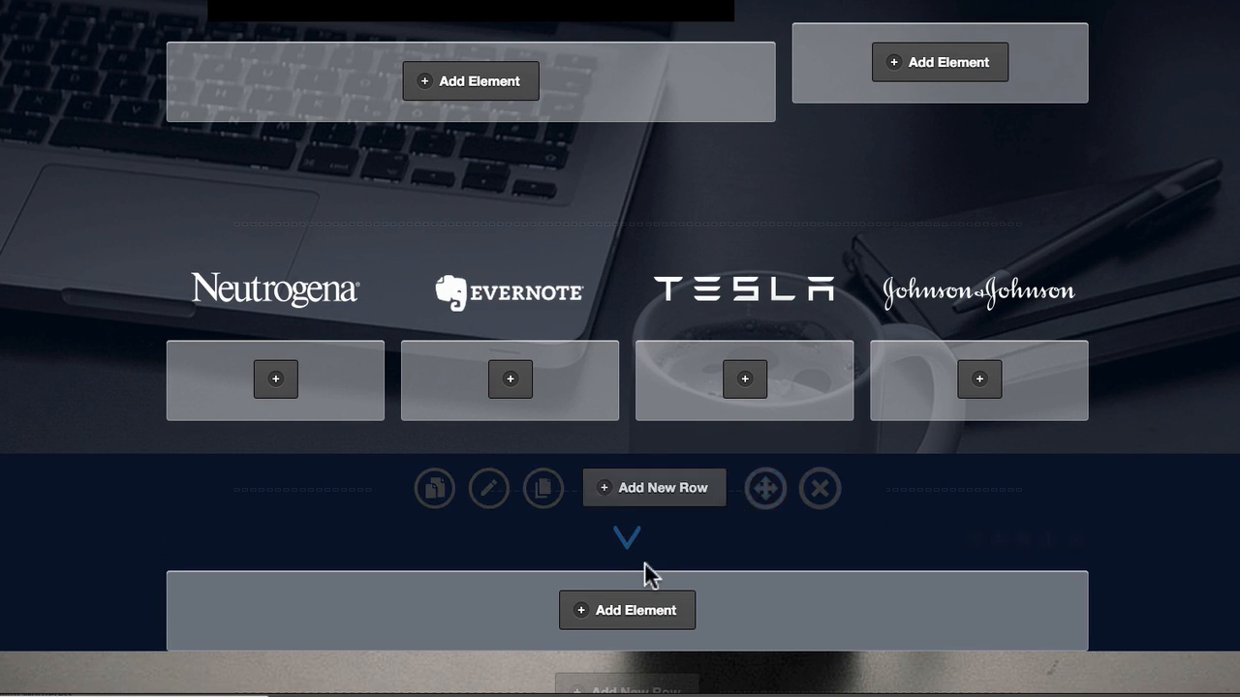
Step: Copy the background start color #06132c from the arrow row's options and close them without changes
scroll(581, 572, "down", 1)
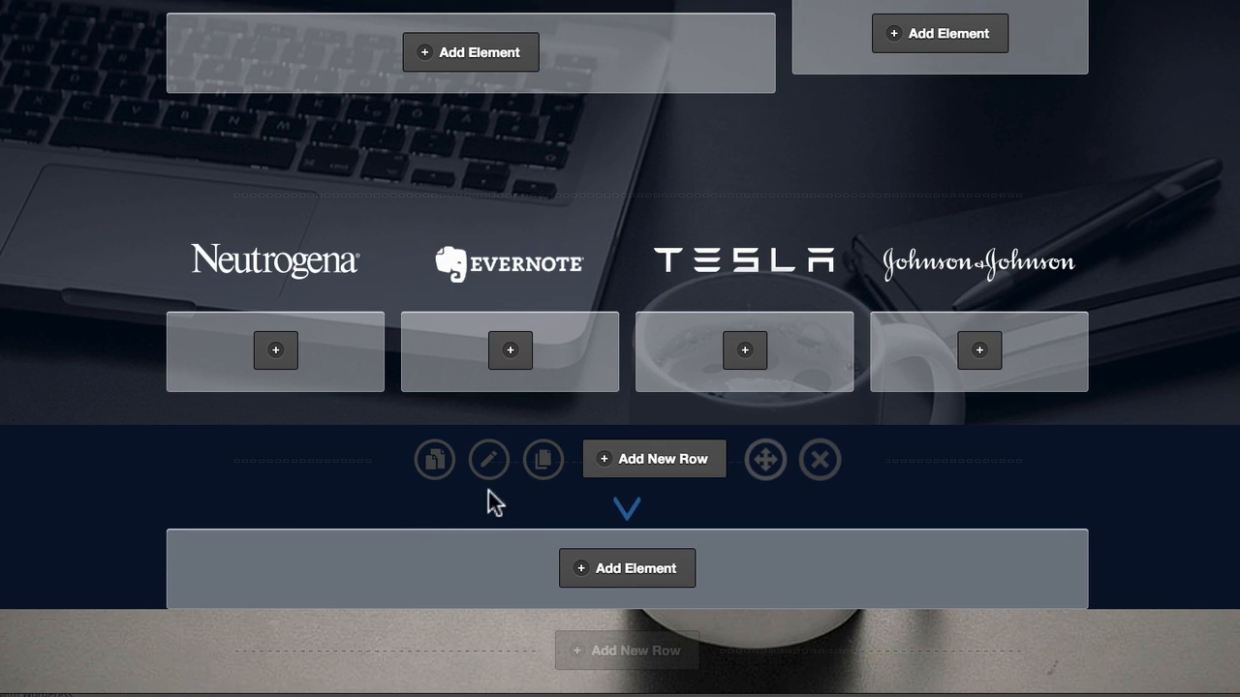
left_click(489, 460)
double_click(297, 444)
left_click(842, 2)
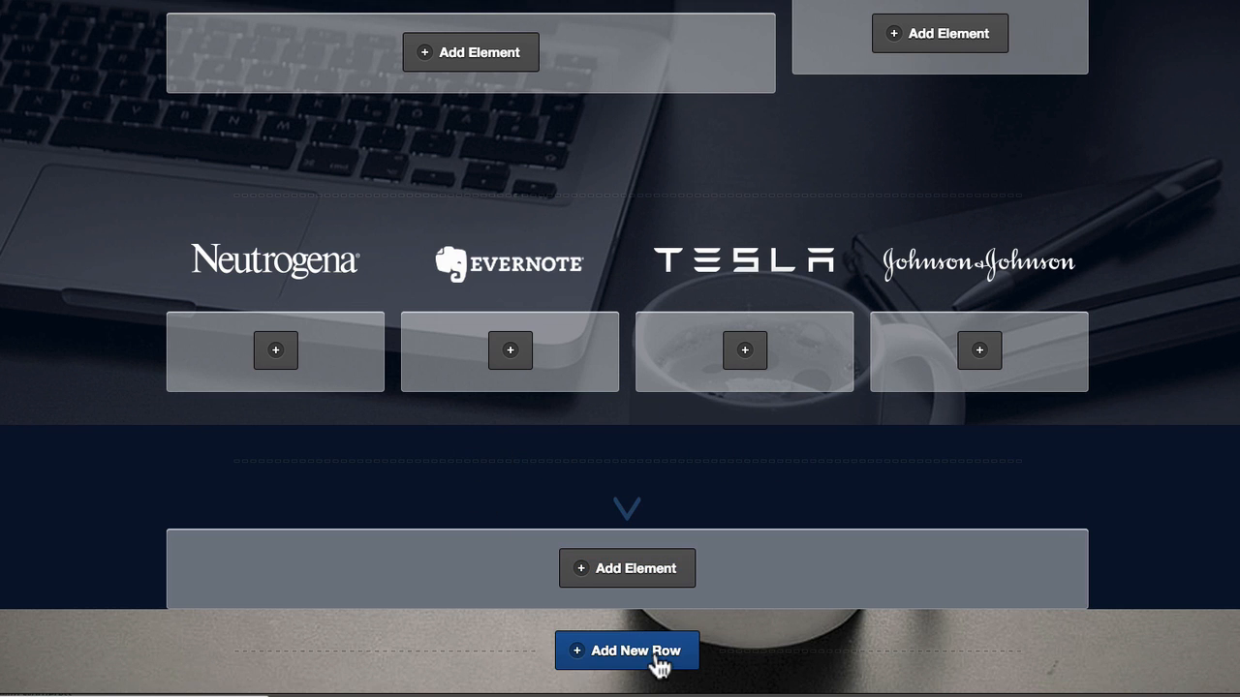
Step: Insert another one-column row below the arrow row
left_click(635, 652)
scroll(387, 291, "down", 5)
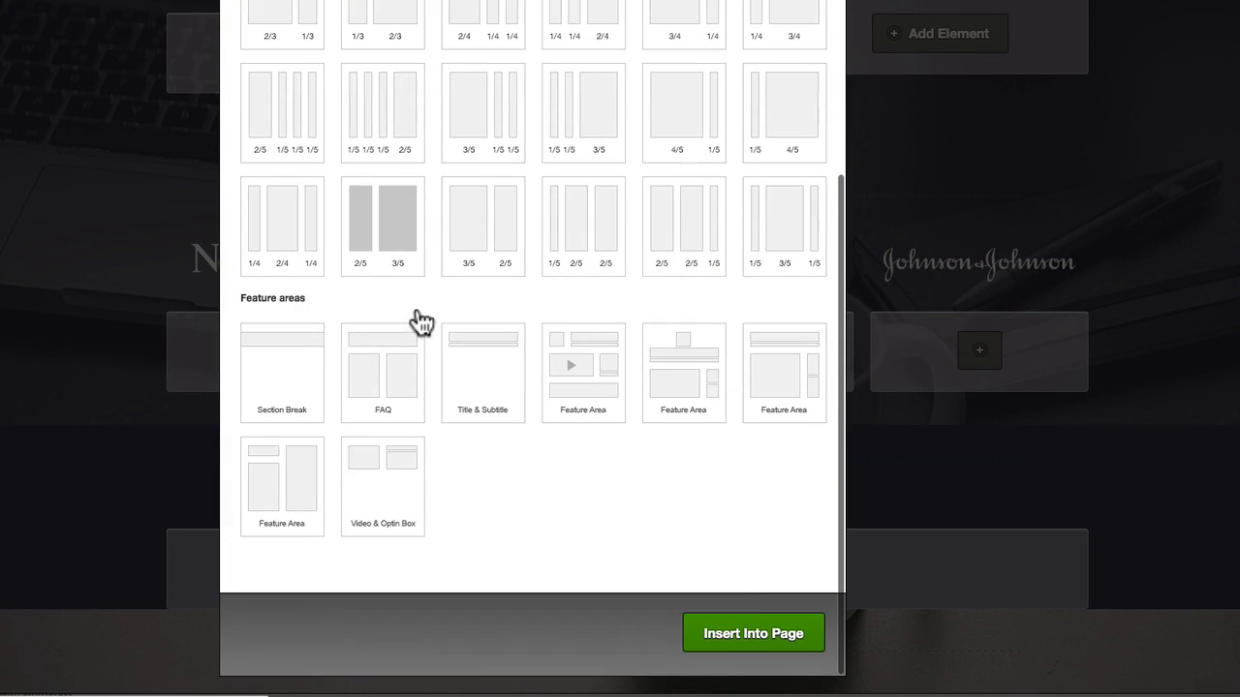
left_click(752, 652)
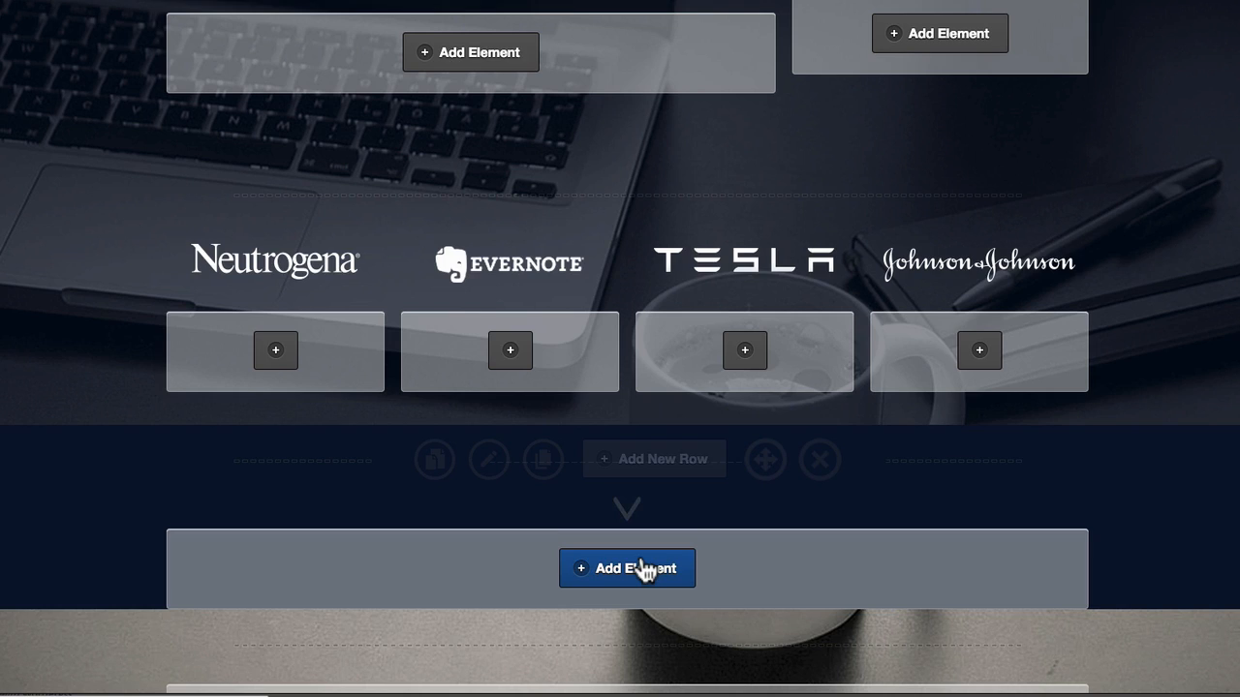
Step: Set the new row's background start color to #06132c and update the row
scroll(642, 570, "down", 2)
left_click(489, 523)
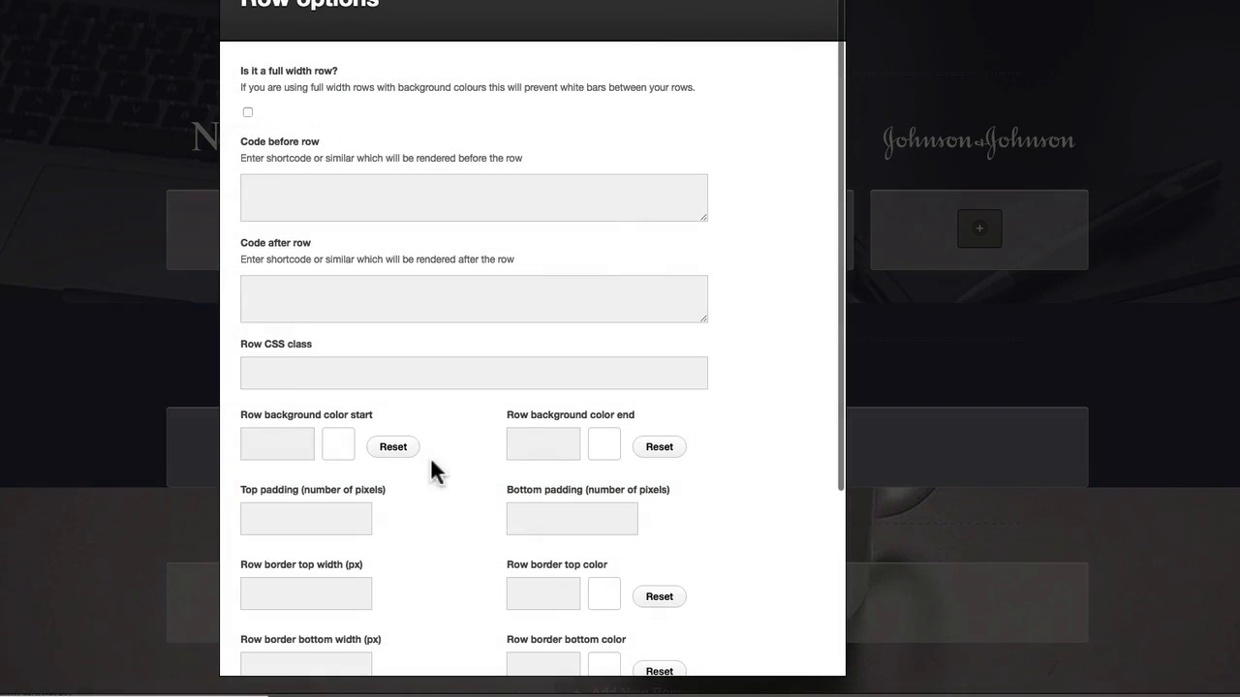
left_click(279, 436)
type("#06132c")
left_click(477, 383)
scroll(481, 385, "down", 5)
left_click(781, 639)
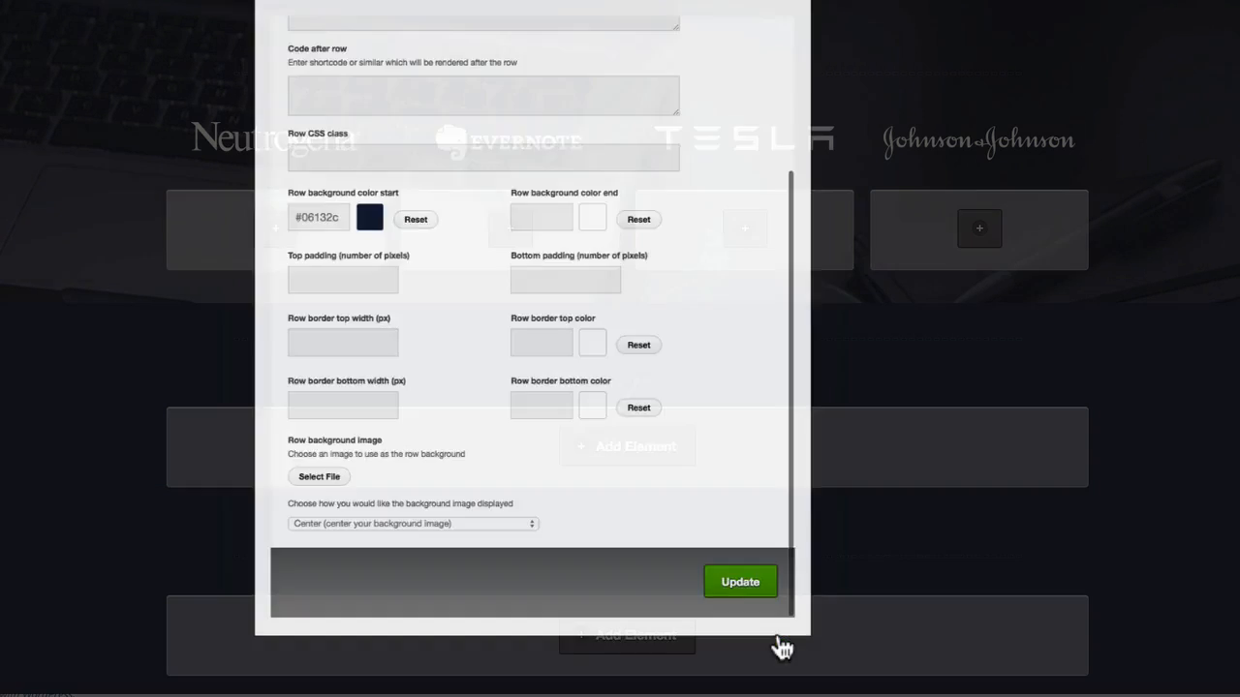
Step: Save the page and review the live version from the header down to the arrow row
scroll(555, 465, "down", 2)
scroll(546, 455, "up", 3)
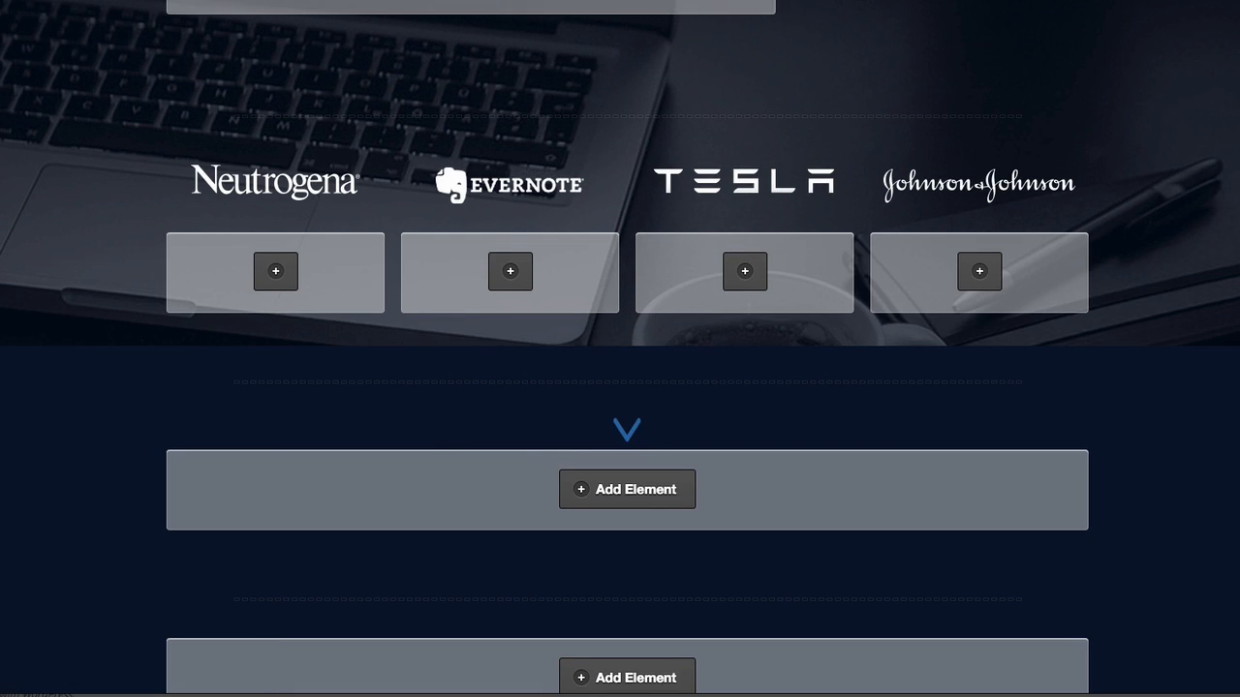
key("super+s")
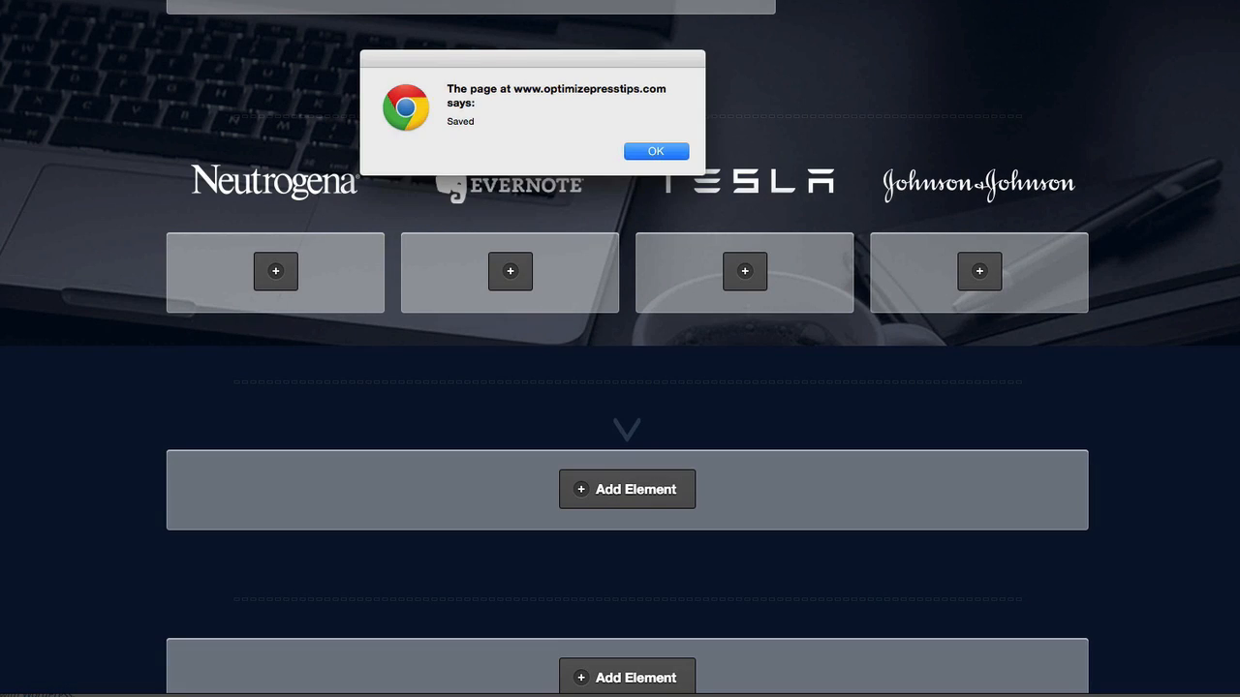
key("Return")
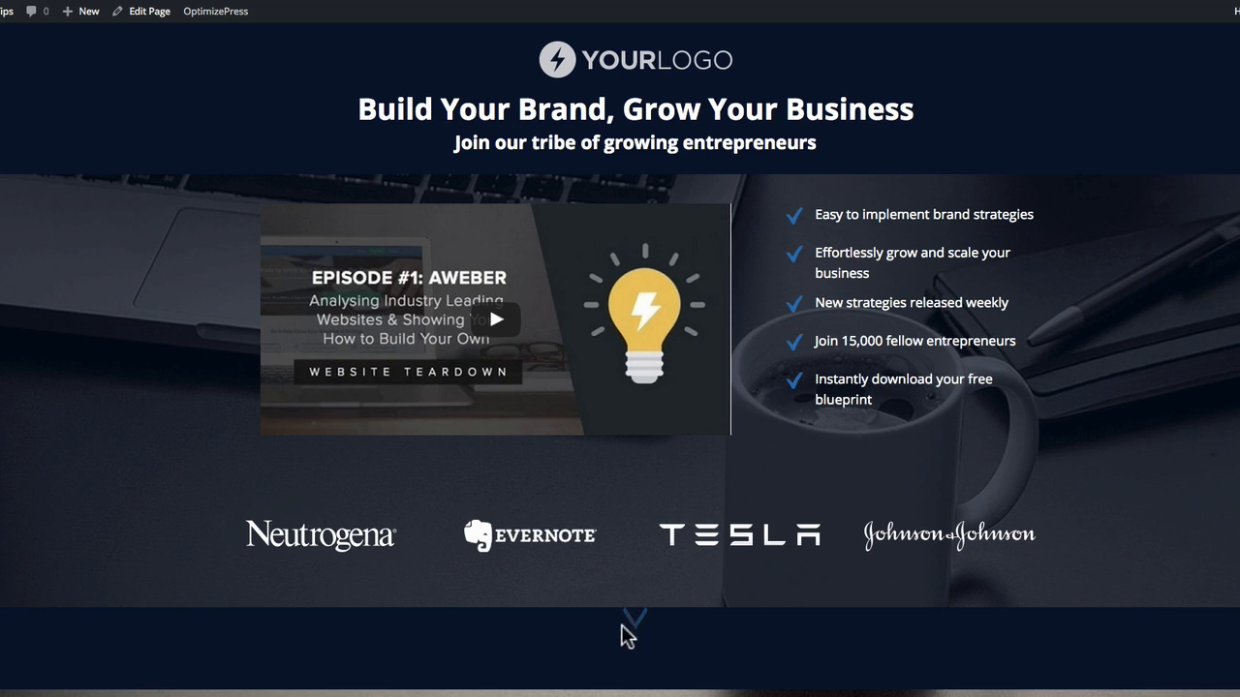
scroll(266, 568, "down", 1)
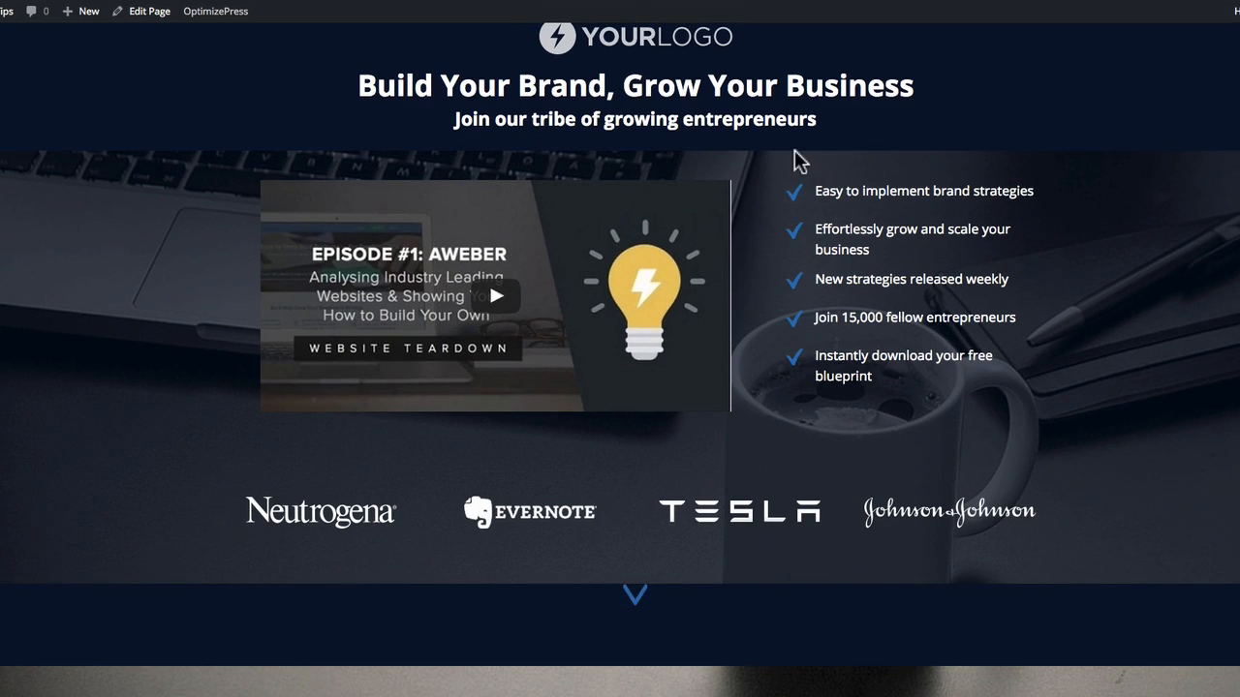
scroll(417, 269, "up", 1)
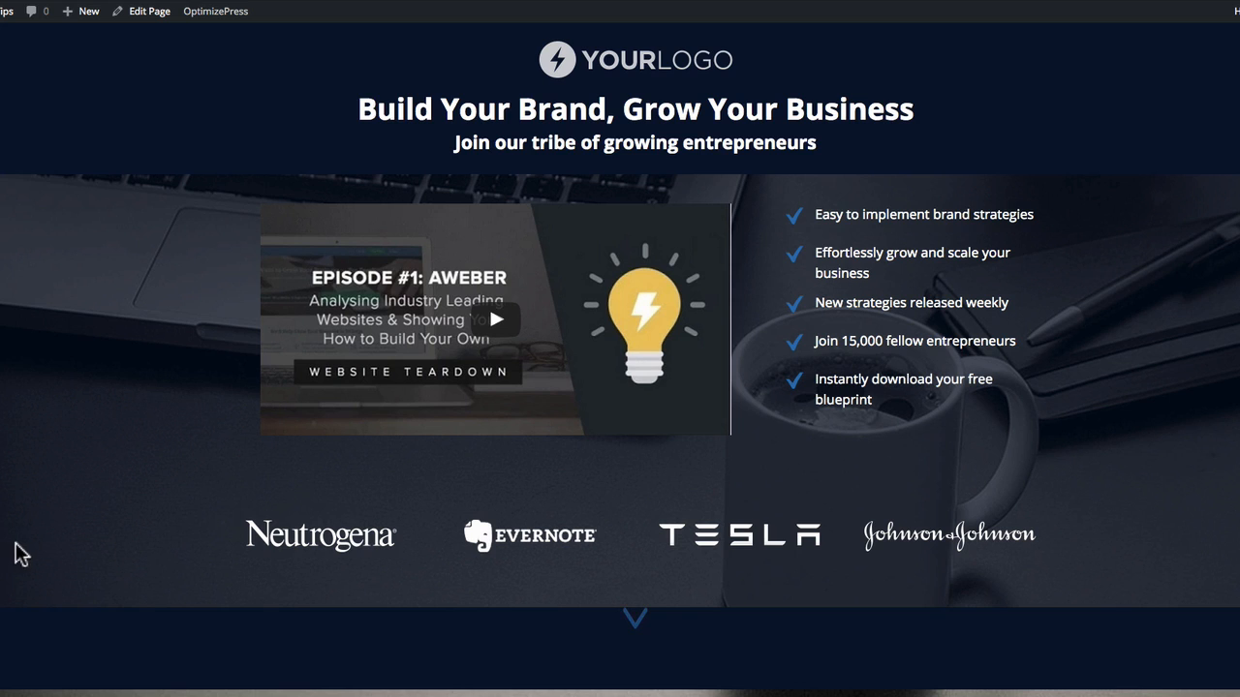
scroll(191, 376, "down", 1)
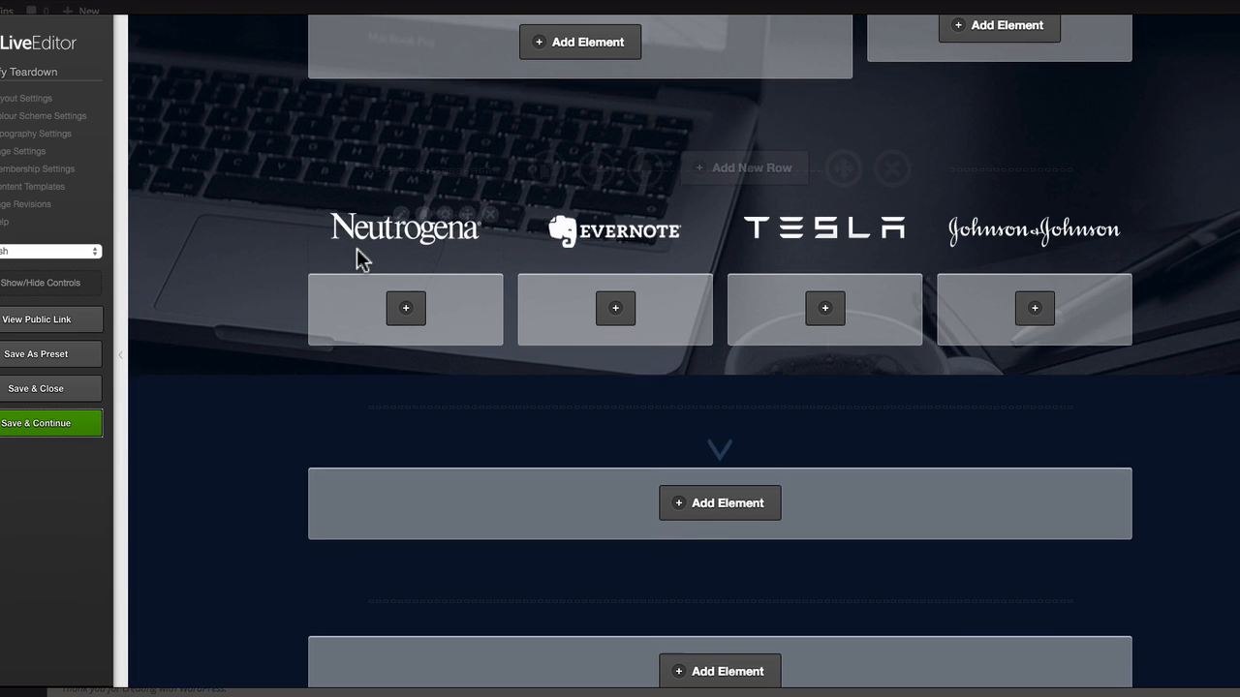
Step: Add a Headline element to the last dark row with the text "Download your FREE brand building blueprint now!"
scroll(354, 249, "down", 3)
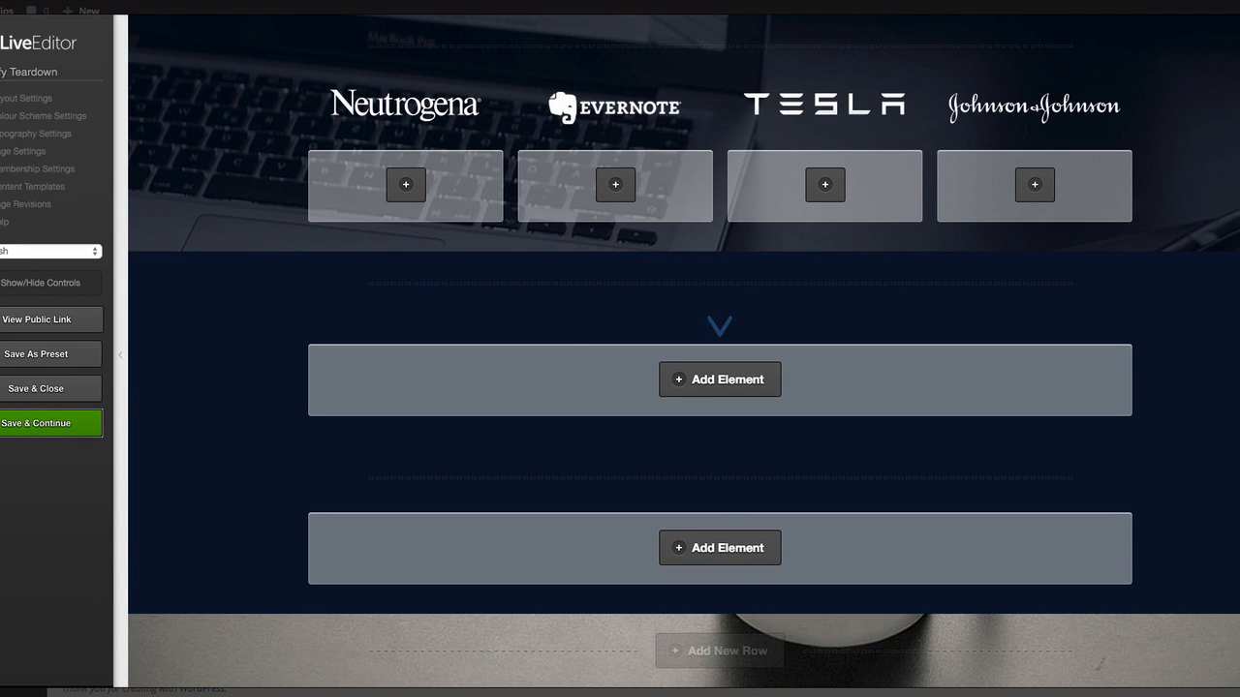
left_click(714, 551)
type("image")
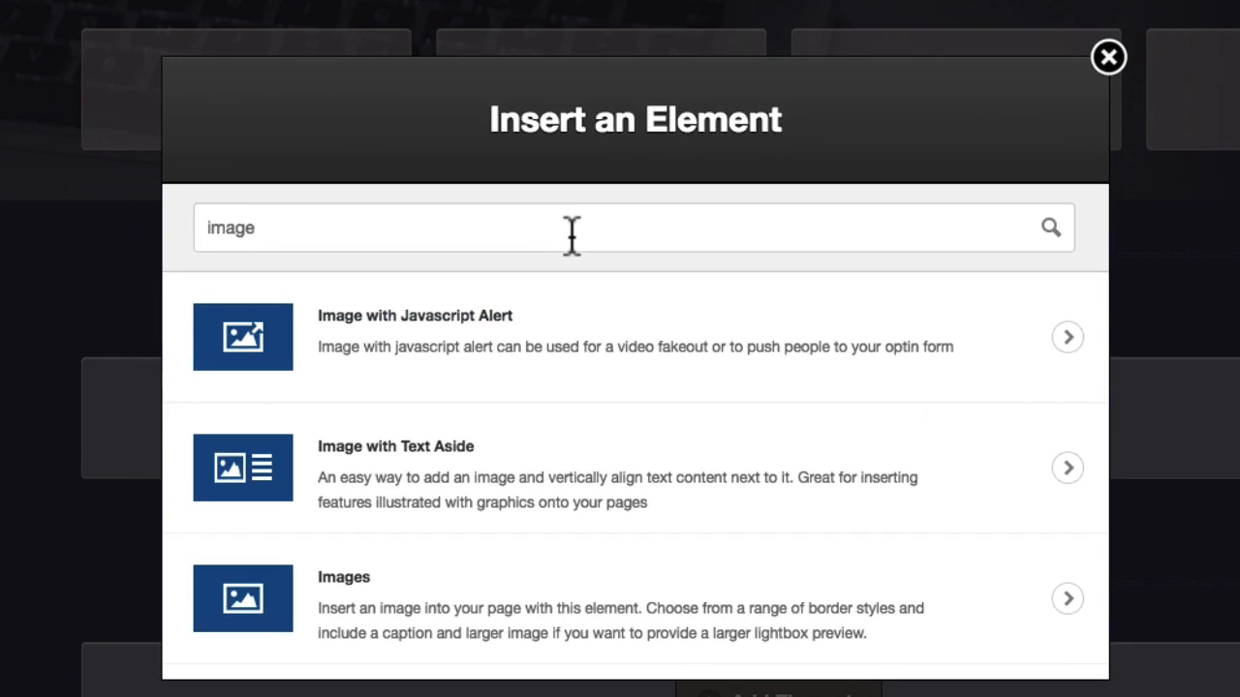
key("ctrl+a")
type("head")
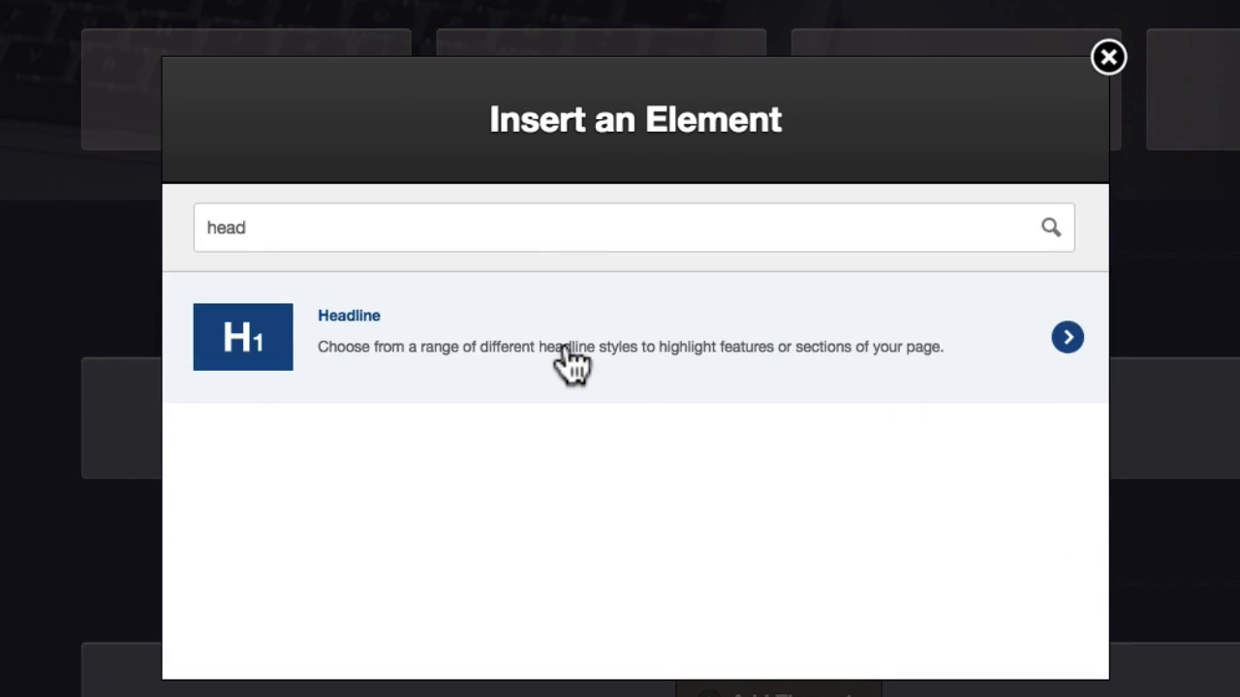
left_click(568, 360)
left_click(576, 290)
triple_click(647, 429)
type("Download your FREE brand building blueprint now!")
scroll(452, 531, "down", 2)
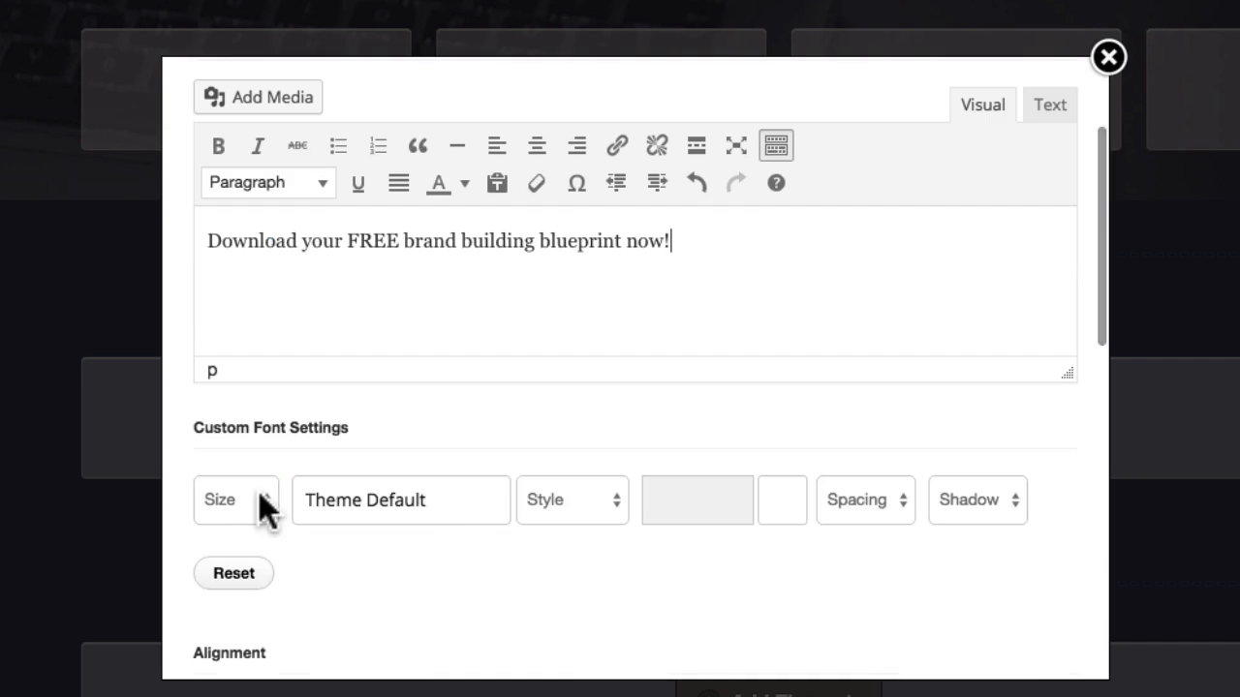
Step: Set the headline font to 25px, Normal style and white, choose its spacing and shadow, and insert it
left_click(259, 494)
left_click(232, 696)
left_click(581, 499)
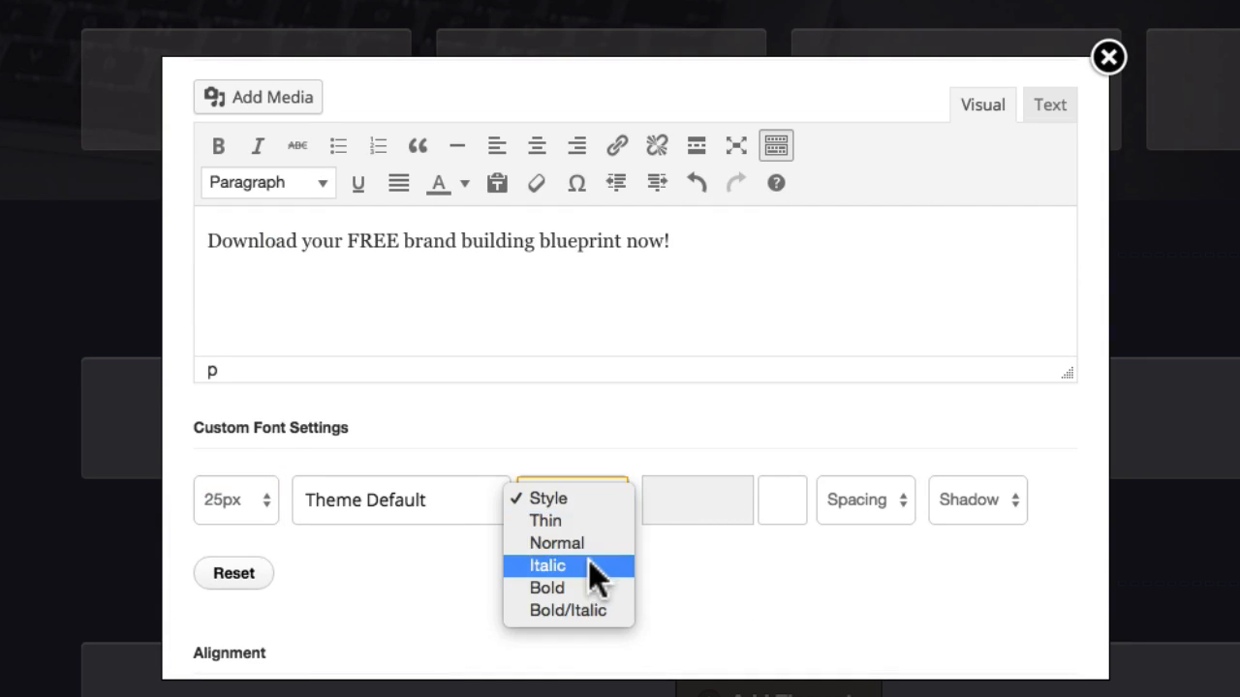
left_click(597, 541)
left_click(789, 504)
left_click(887, 498)
left_click(843, 565)
left_click(966, 510)
left_click(979, 427)
scroll(980, 427, "down", 5)
scroll(933, 472, "down", 5)
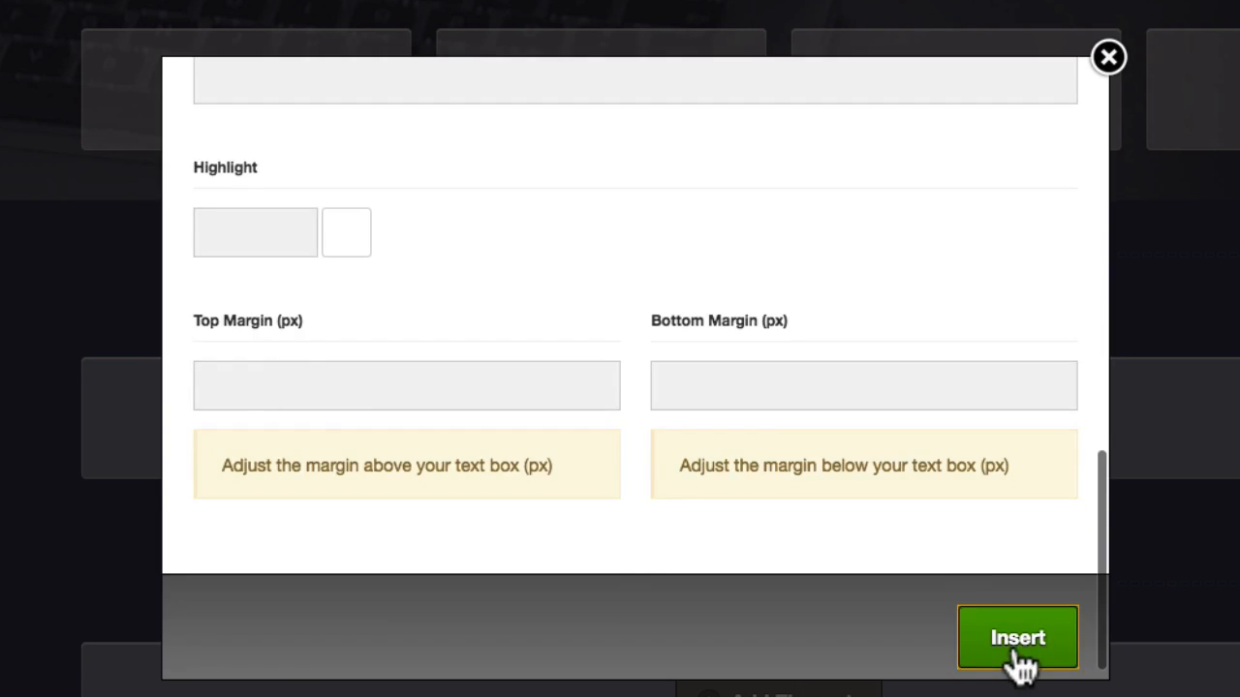
left_click(1016, 650)
Step: Add an OverlayOptimizer element below the download headline, using the Button Designer style
scroll(1015, 651, "down", 1)
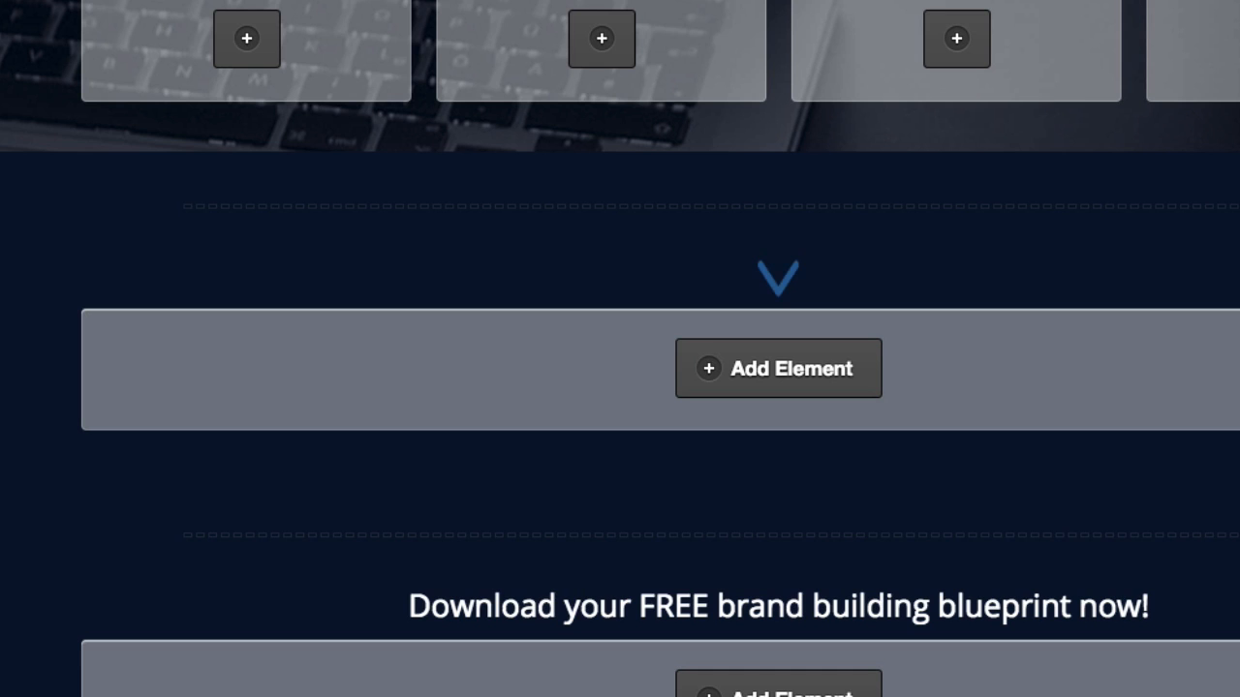
left_click(775, 692)
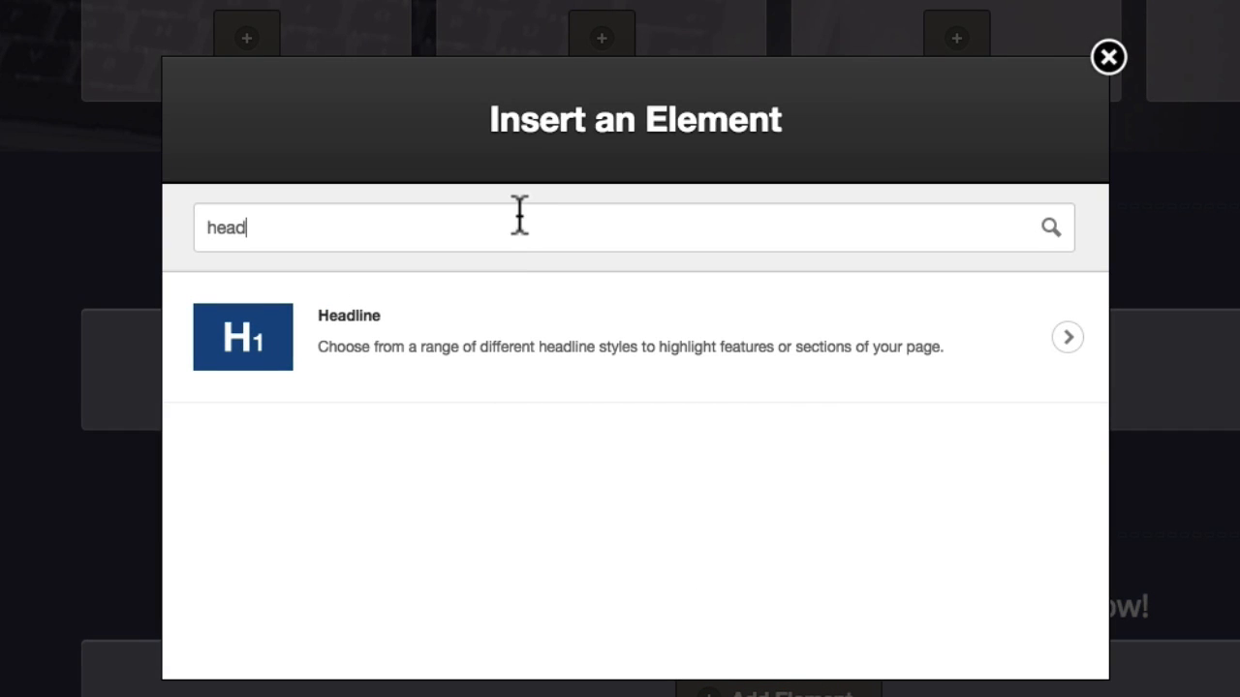
double_click(524, 222)
type("over")
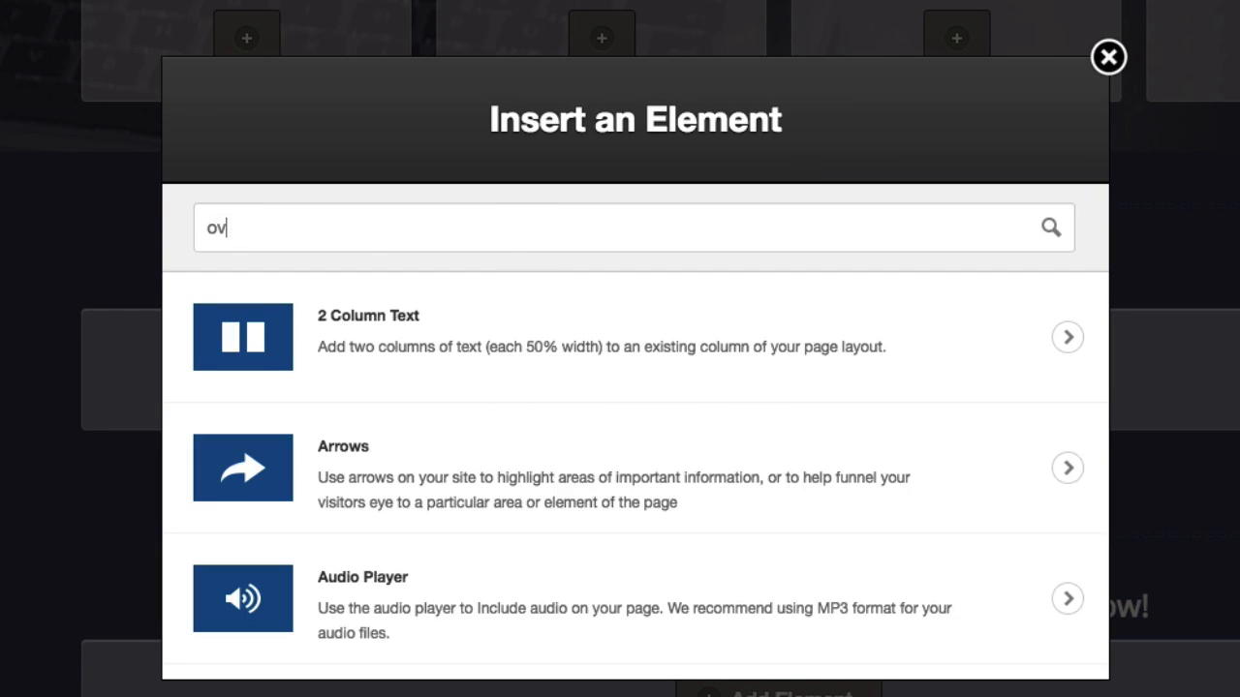
left_click(656, 411)
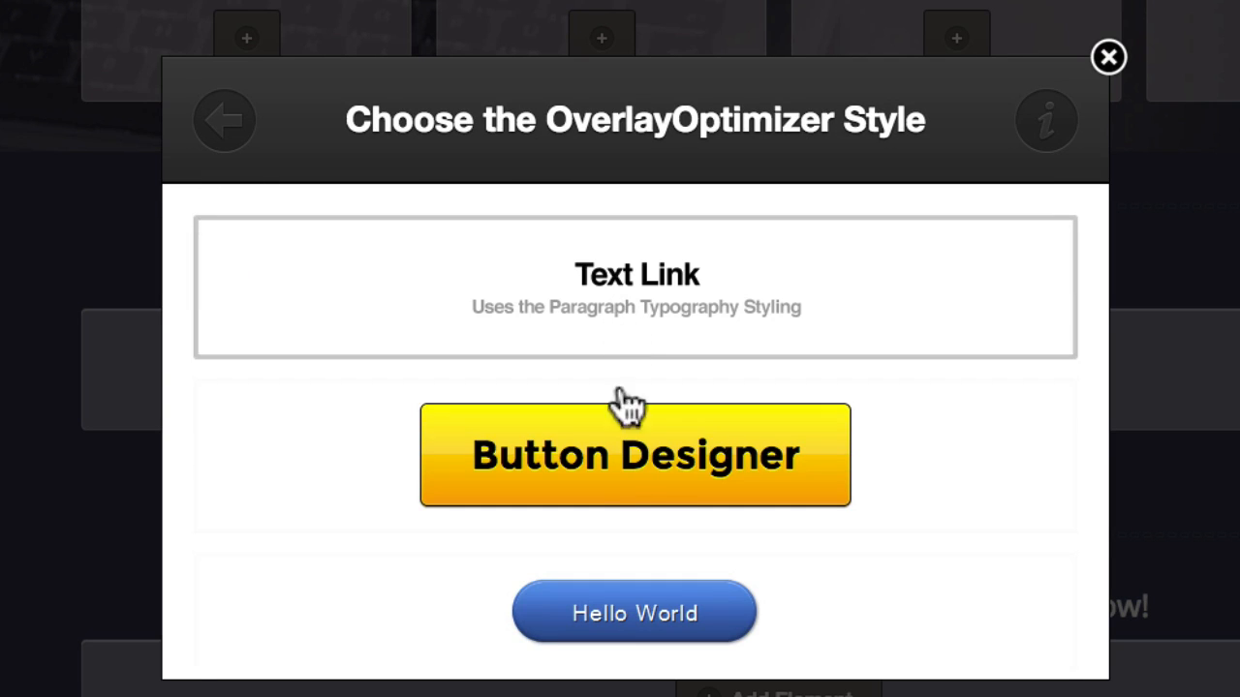
left_click(630, 476)
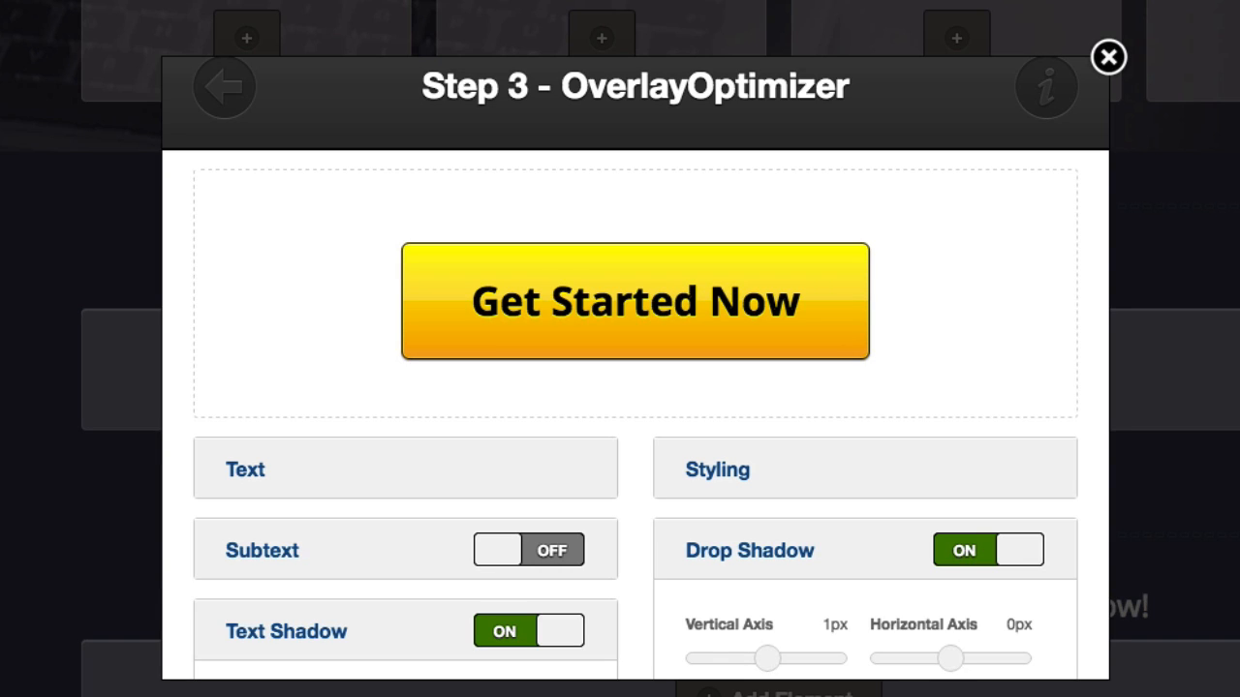
Step: Turn off the text shadow, drop shadow and inner shadow of the overlay button
scroll(489, 493, "down", 2)
left_click(514, 570)
left_click(770, 491)
left_click(998, 492)
left_click(983, 573)
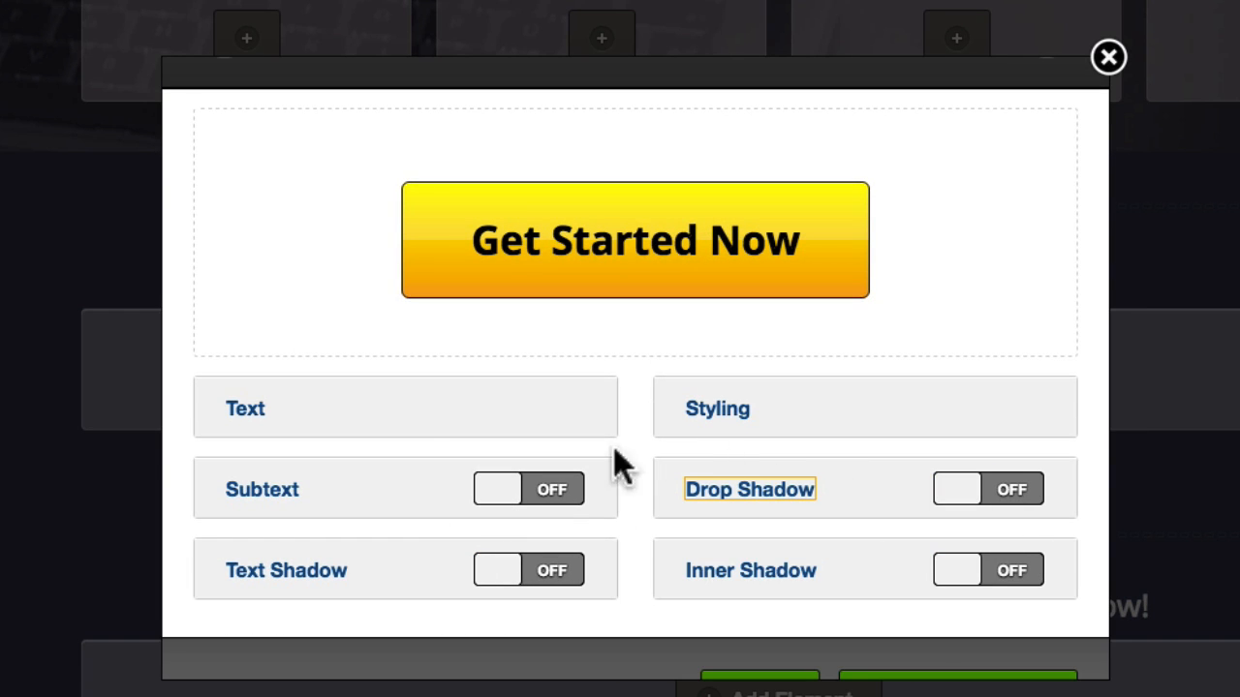
Step: Set the button text to "Download Your Blueprint" in the Open Sans font and white
left_click(242, 428)
triple_click(283, 490)
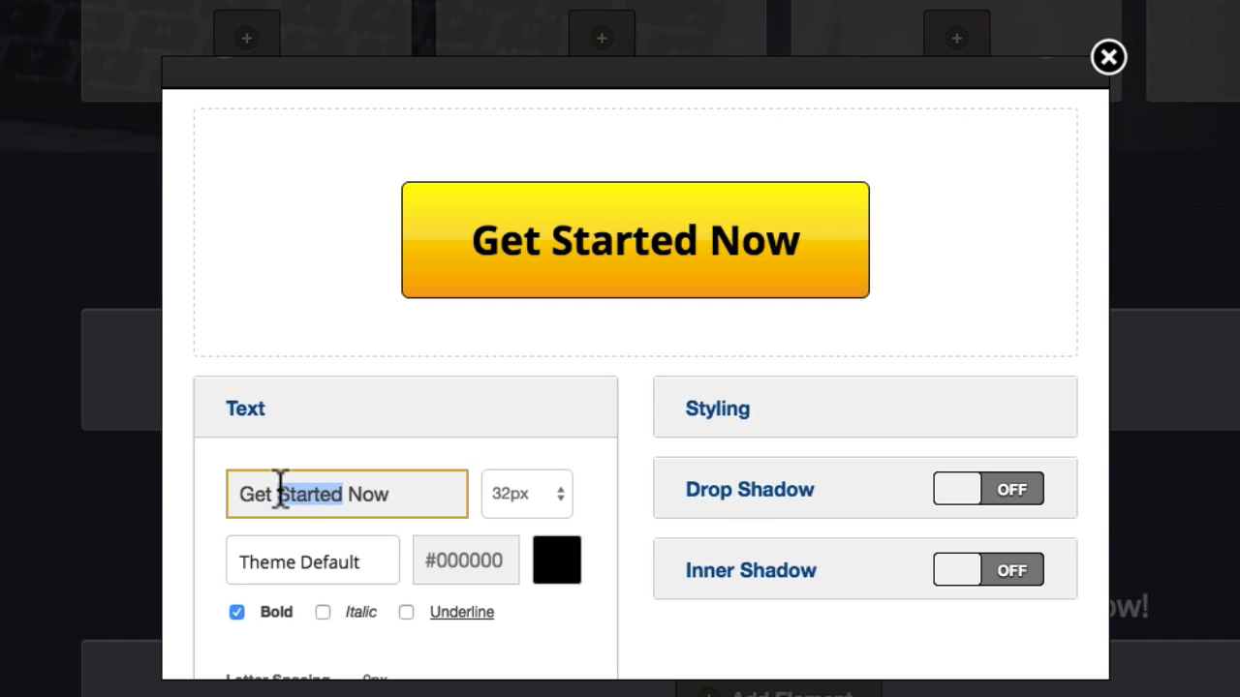
type("Download Your Blueprint")
scroll(280, 494, "down", 1)
left_click(296, 507)
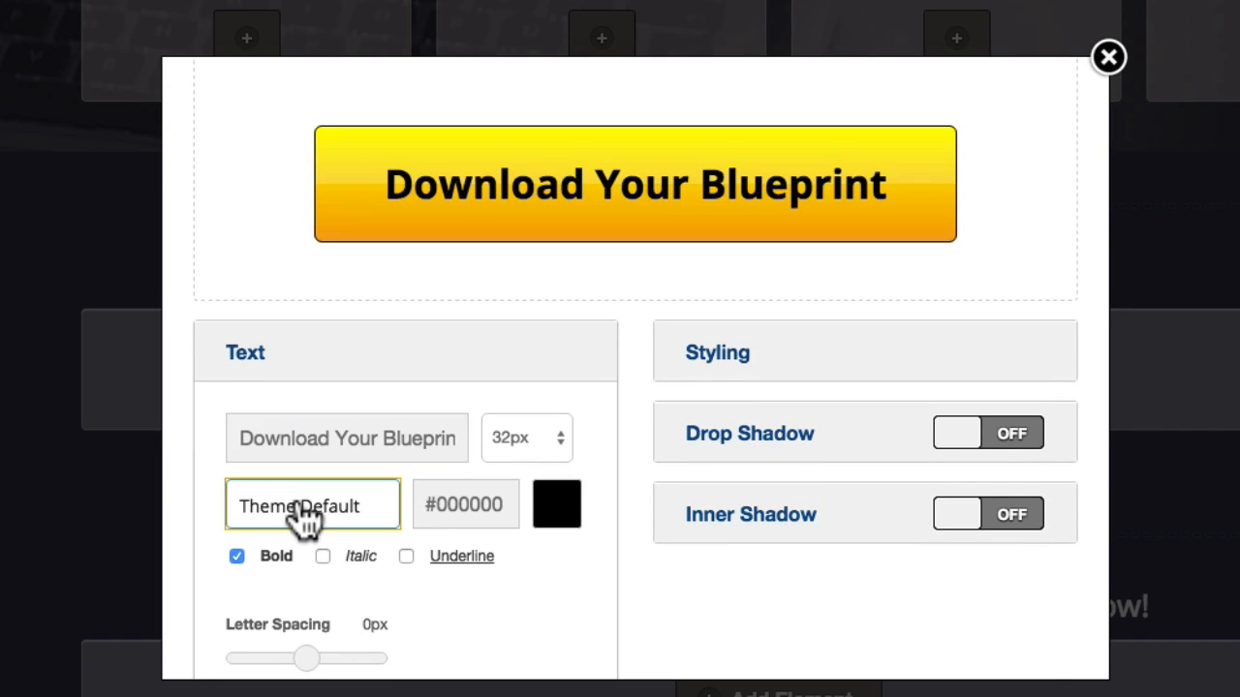
scroll(548, 520, "down", 5)
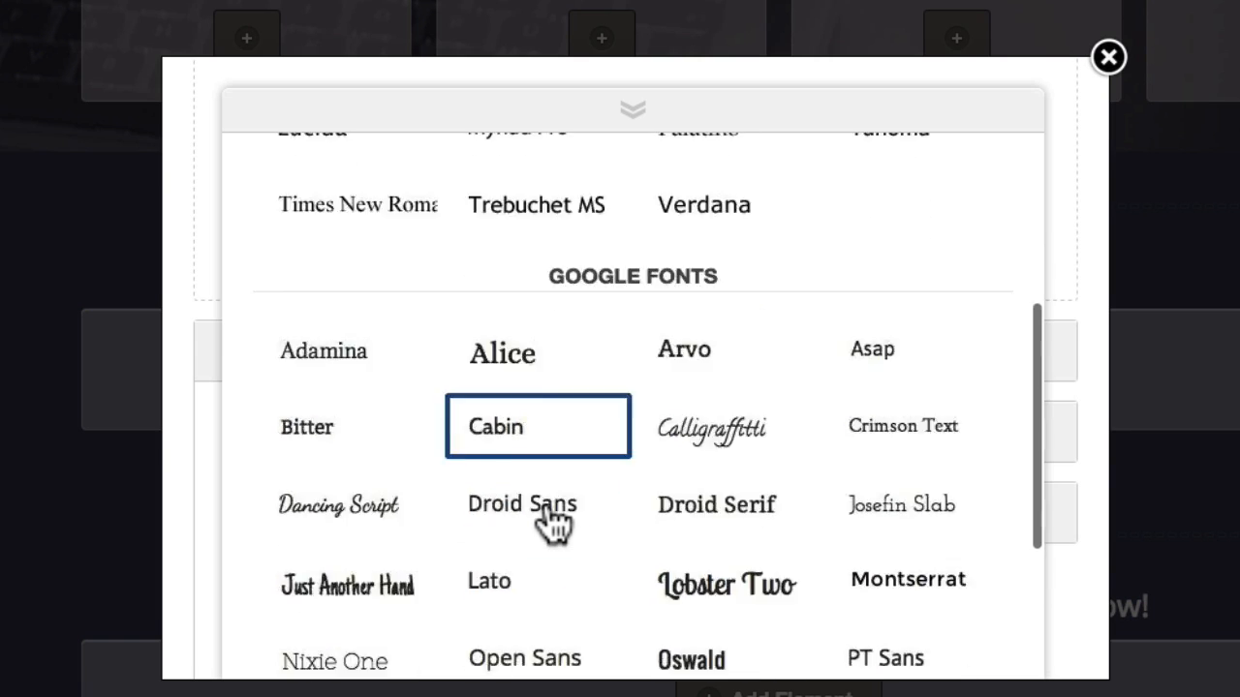
left_click(562, 528)
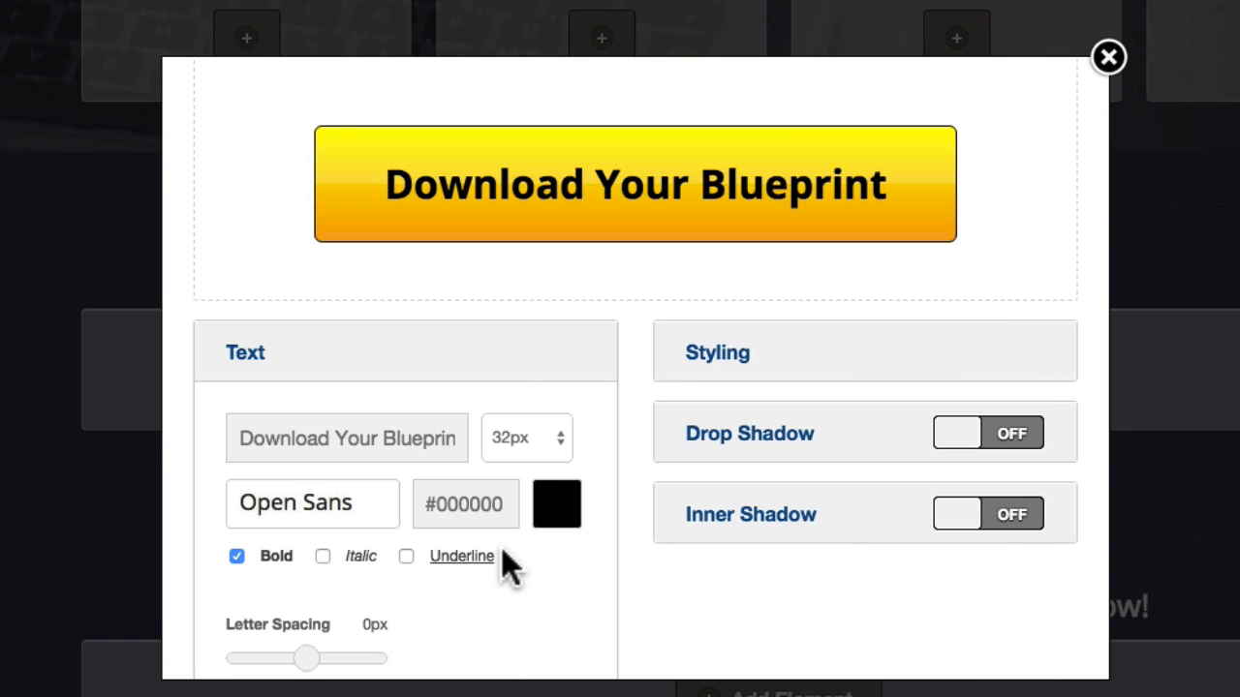
left_click(555, 505)
left_click_drag(683, 673, 859, 523)
left_click(883, 577)
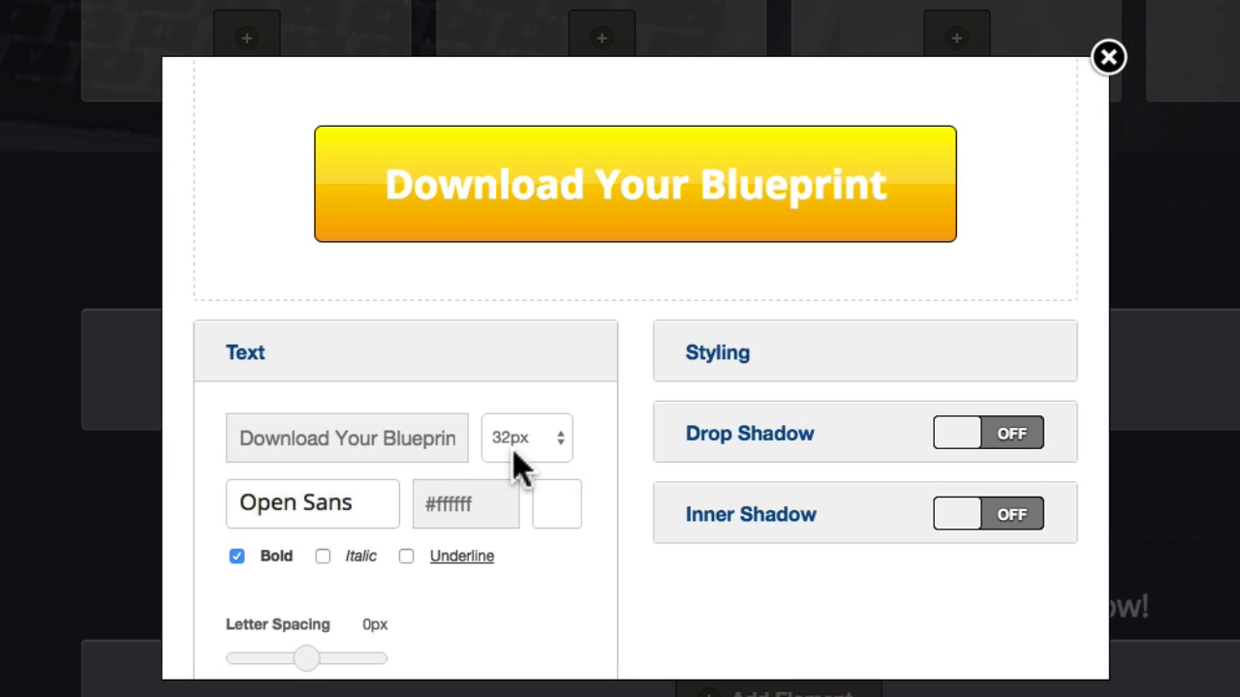
Step: Set both background colors in the button's styling to #1985be
left_click(707, 355)
scroll(653, 376, "down", 2)
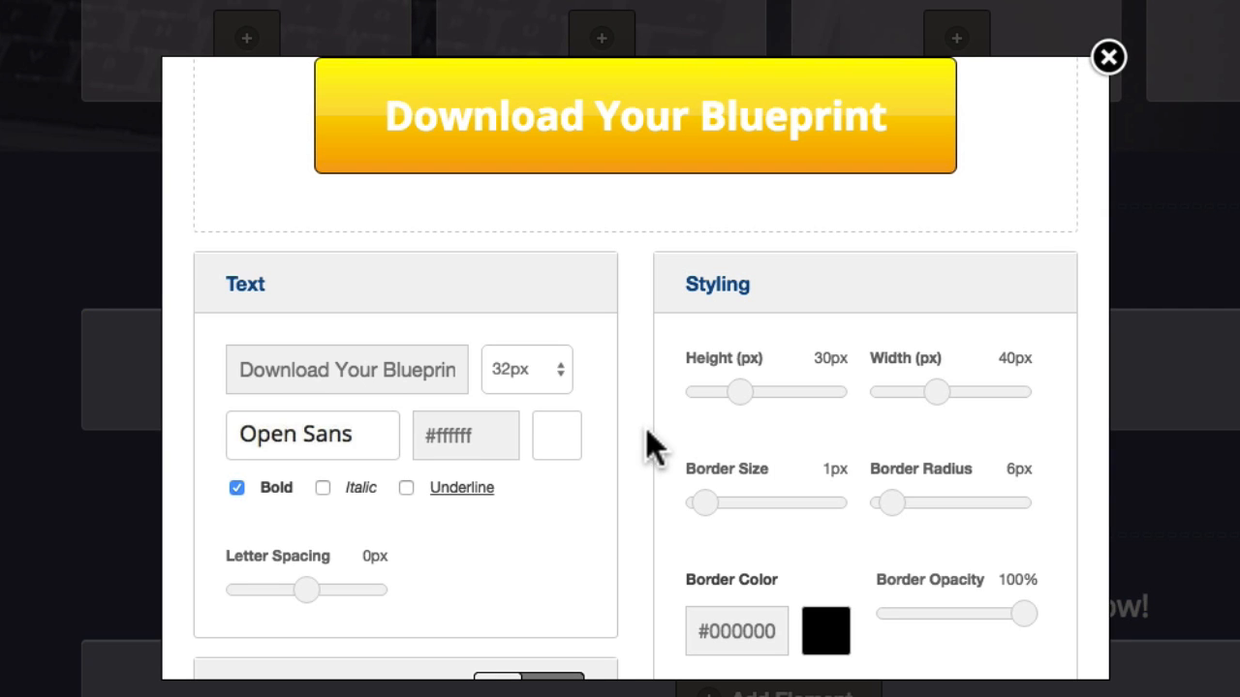
scroll(647, 443, "down", 2)
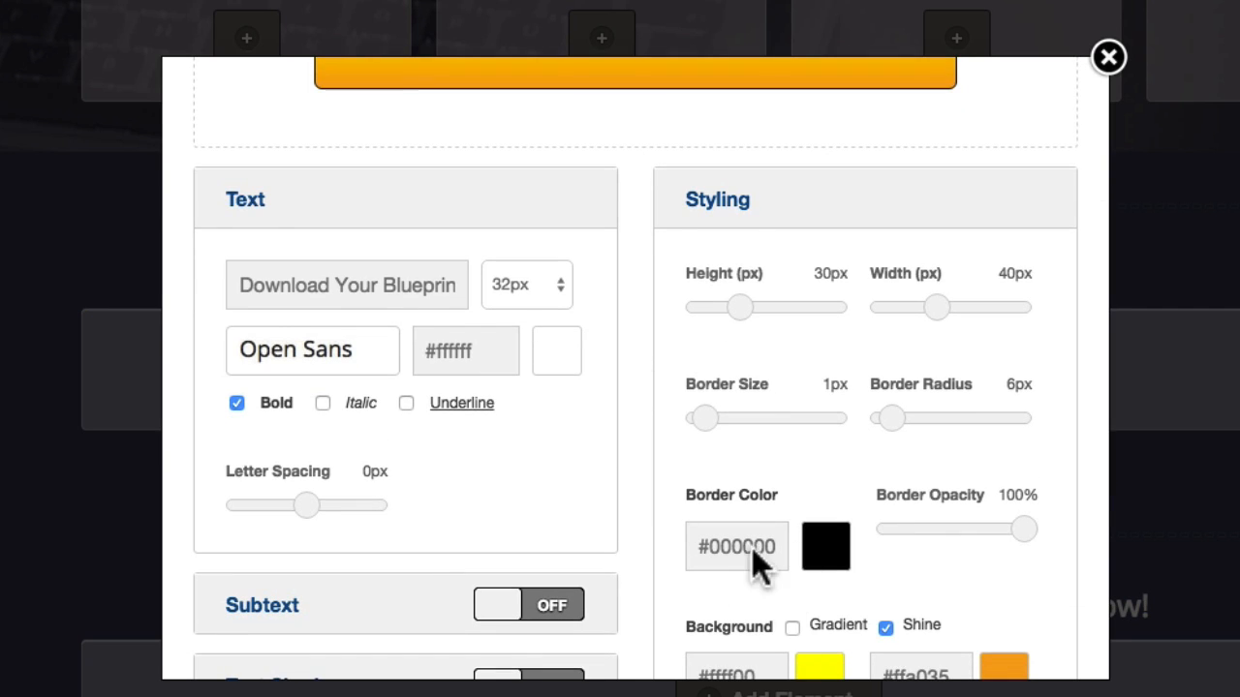
left_click(707, 411)
scroll(717, 421, "up", 4)
scroll(719, 426, "down", 6)
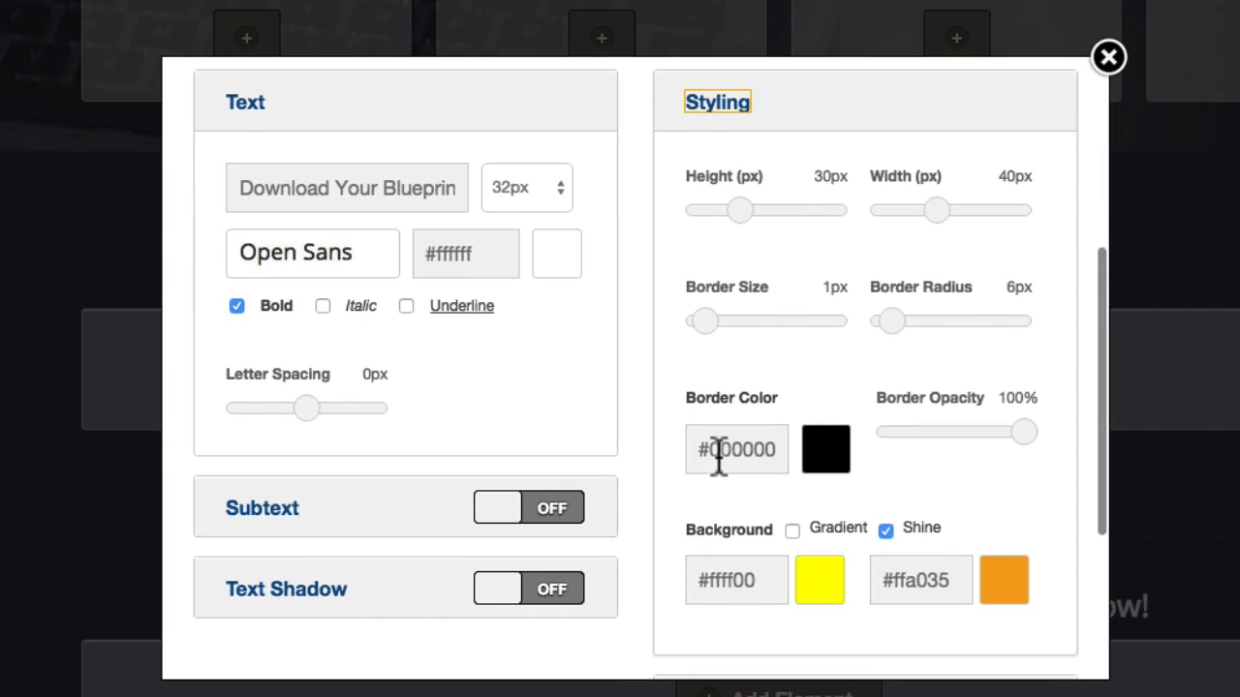
double_click(718, 451)
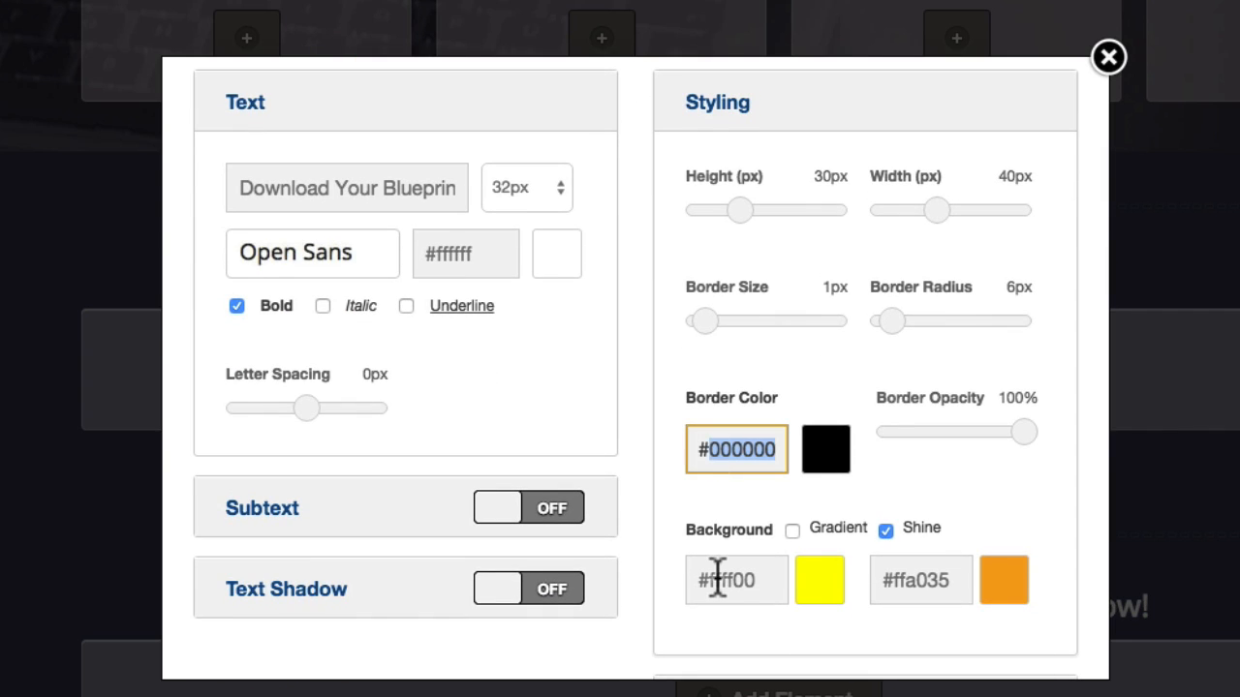
double_click(716, 579)
right_click(716, 576)
left_click(696, 578)
triple_click(696, 581)
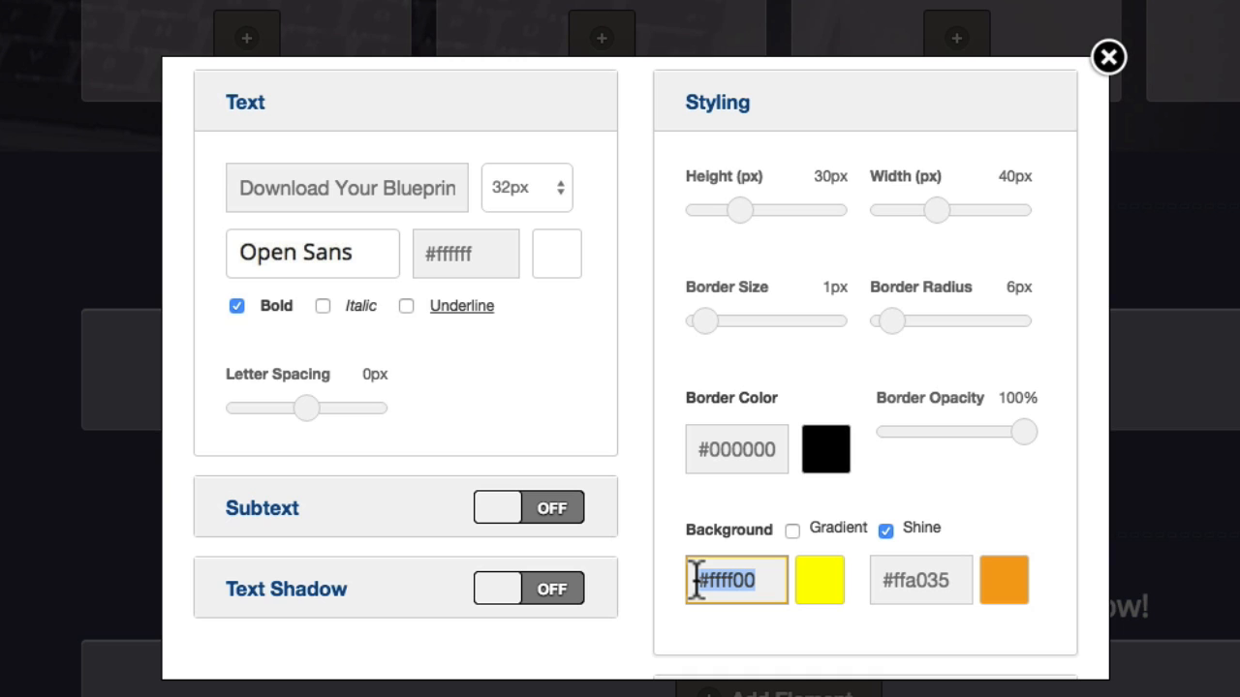
key("super+v")
triple_click(937, 581)
key("super+v")
Step: Try #1985be as the button's border color and undo the change
scroll(665, 540, "up", 3)
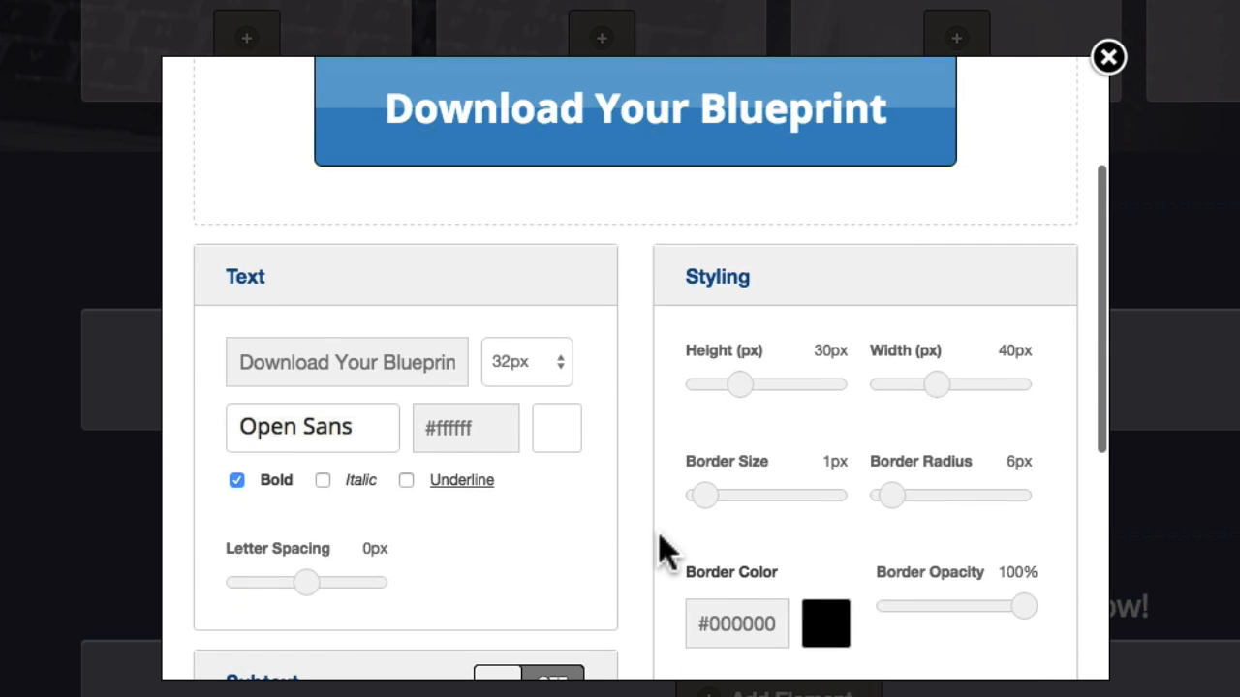
triple_click(734, 606)
key("super+v")
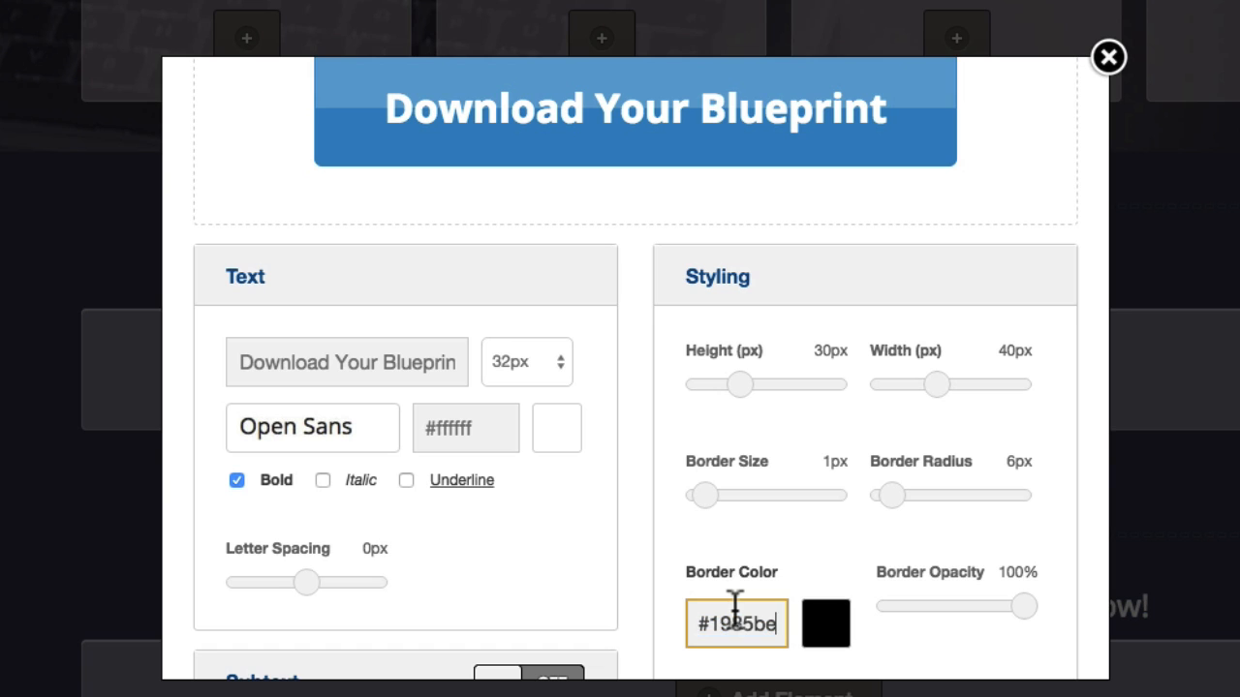
left_click(644, 560)
scroll(644, 560, "down", 3)
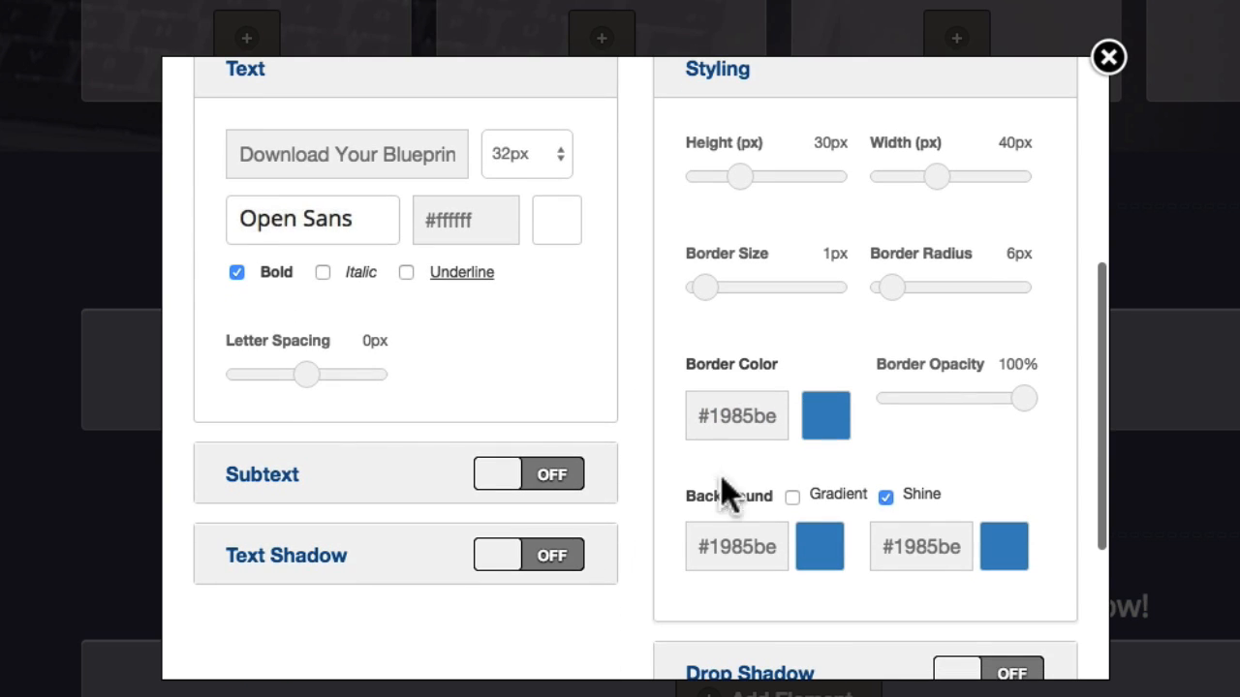
triple_click(708, 427)
key("super+z")
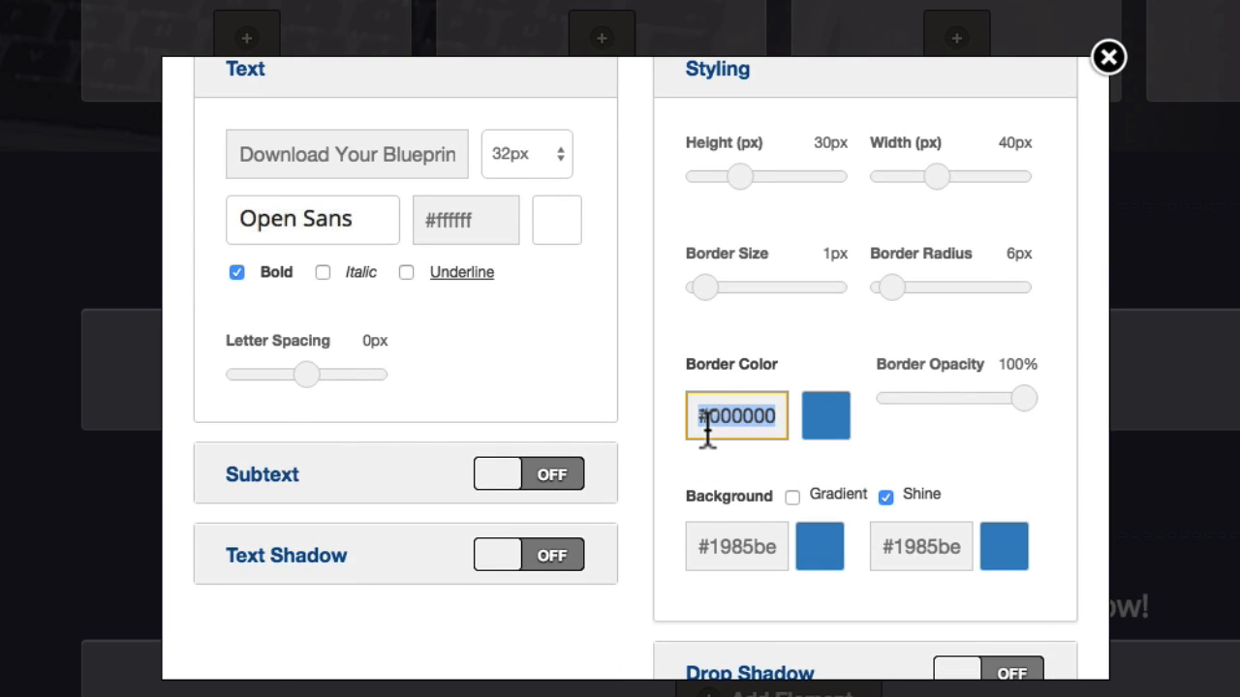
left_click(676, 423)
Step: Set the button's border size to 0px and turn off the background shine
left_click_drag(702, 286, 649, 290)
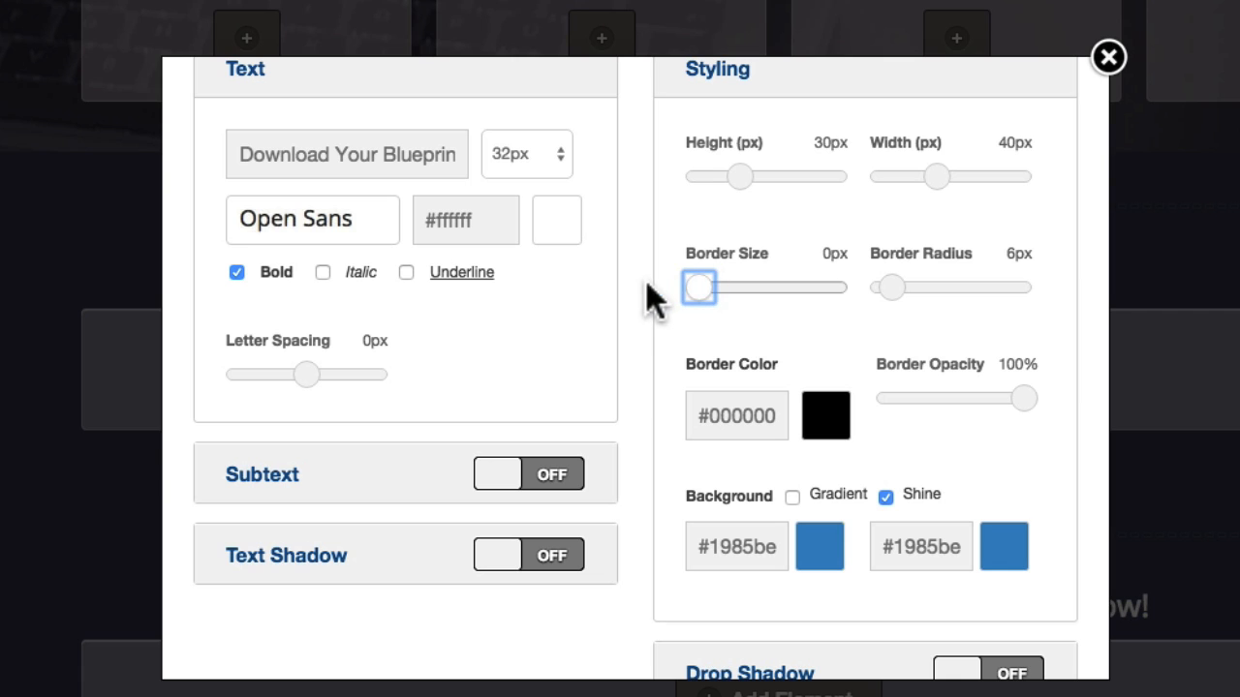
scroll(637, 379, "up", 3)
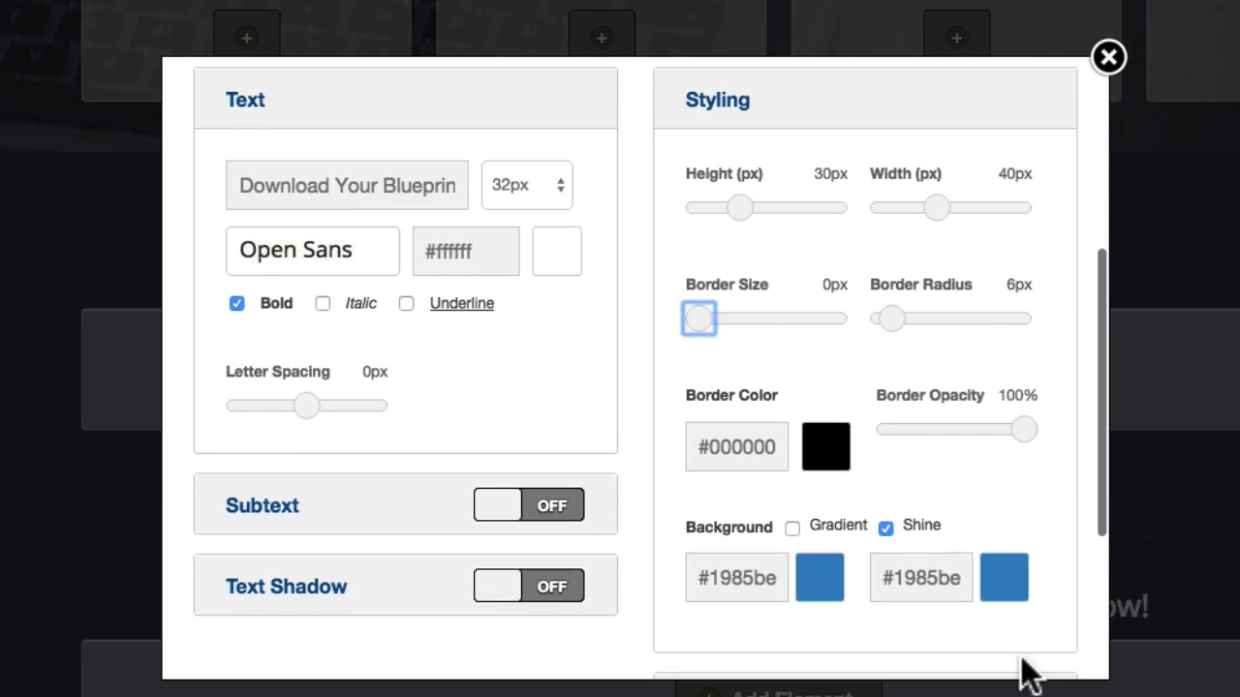
left_click(888, 528)
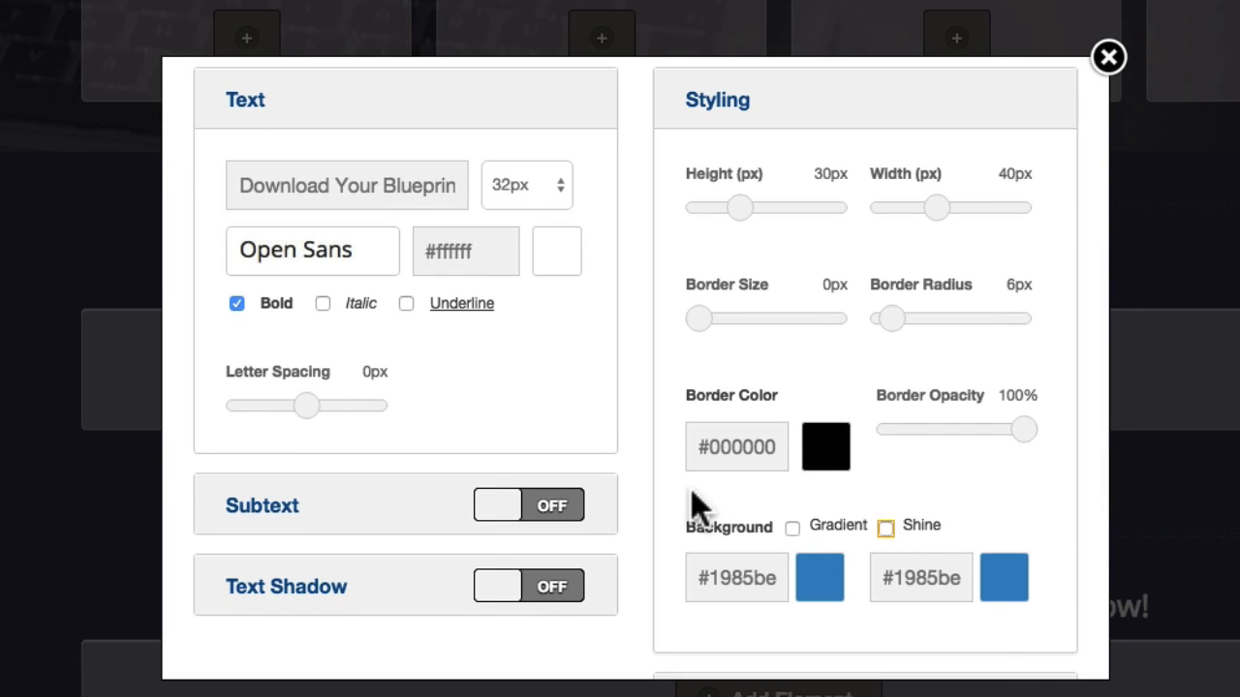
Step: Set the button's width to 100% and its height to 26px, and insert it into the row
scroll(693, 499, "up", 5)
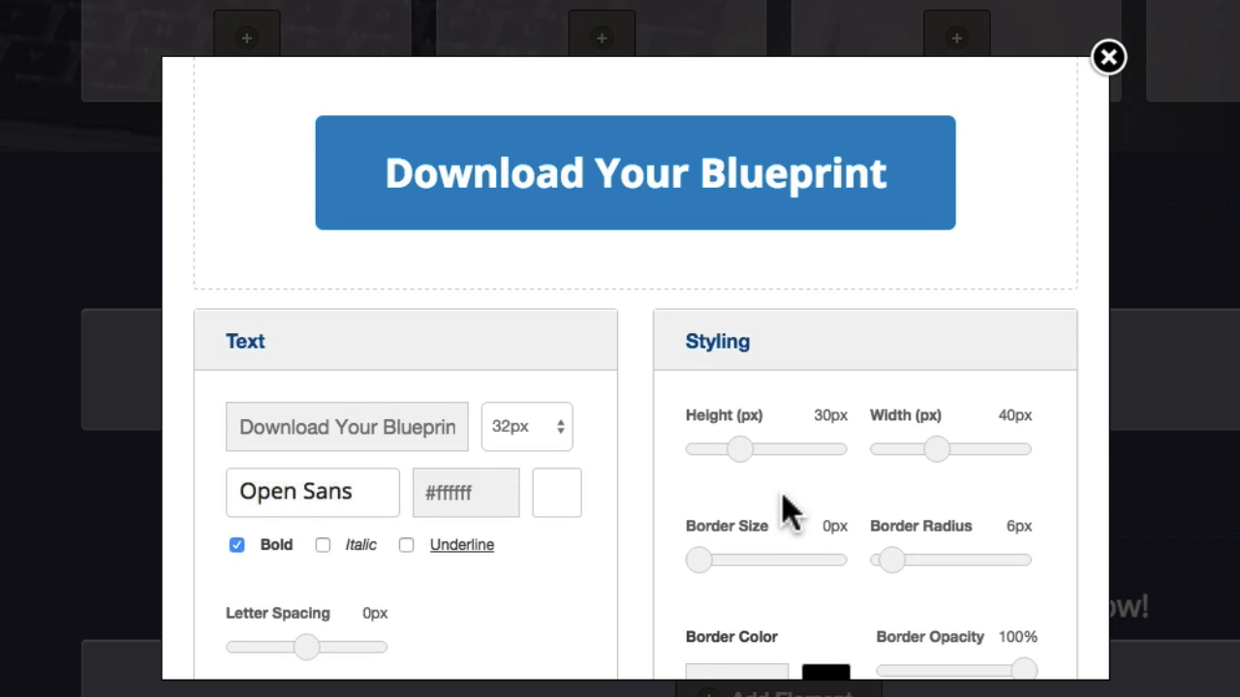
left_click_drag(941, 452, 1110, 471)
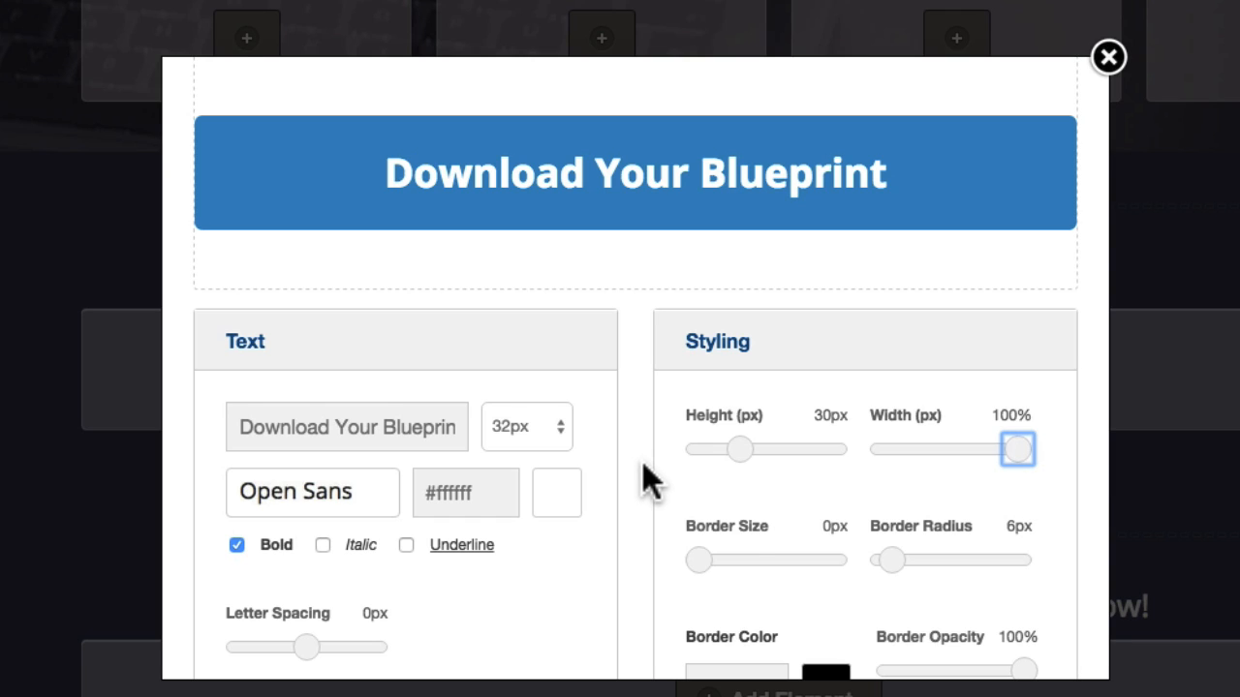
left_click(739, 448)
left_click_drag(734, 445, 729, 444)
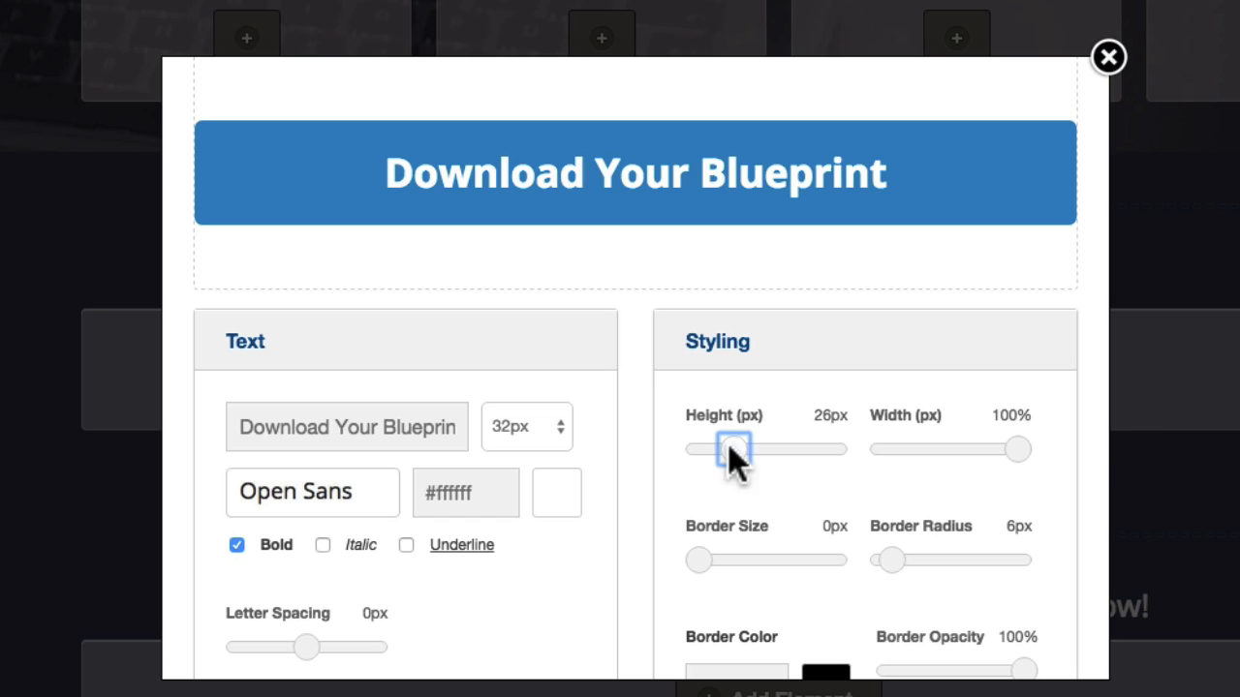
scroll(637, 414, "down", 5)
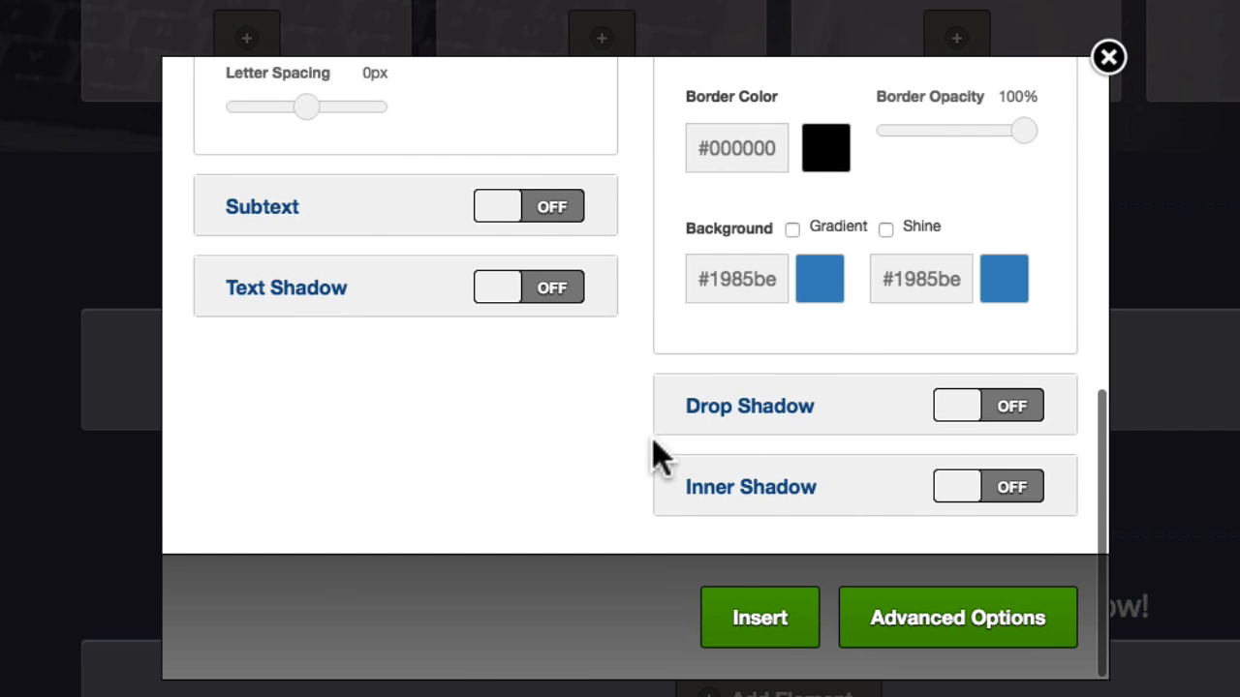
left_click(748, 620)
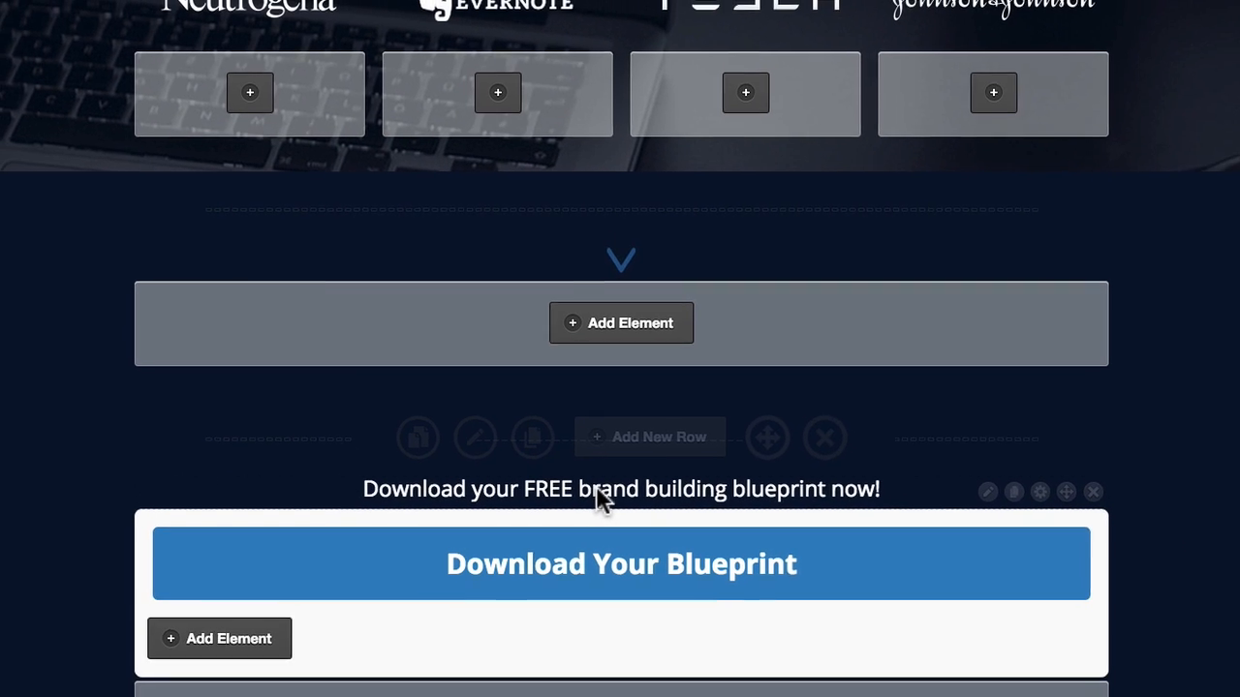
Step: Edit the button's overlay content and add an Optin Box element in the style with the orange "Get Instant Access!" button
scroll(583, 489, "down", 3)
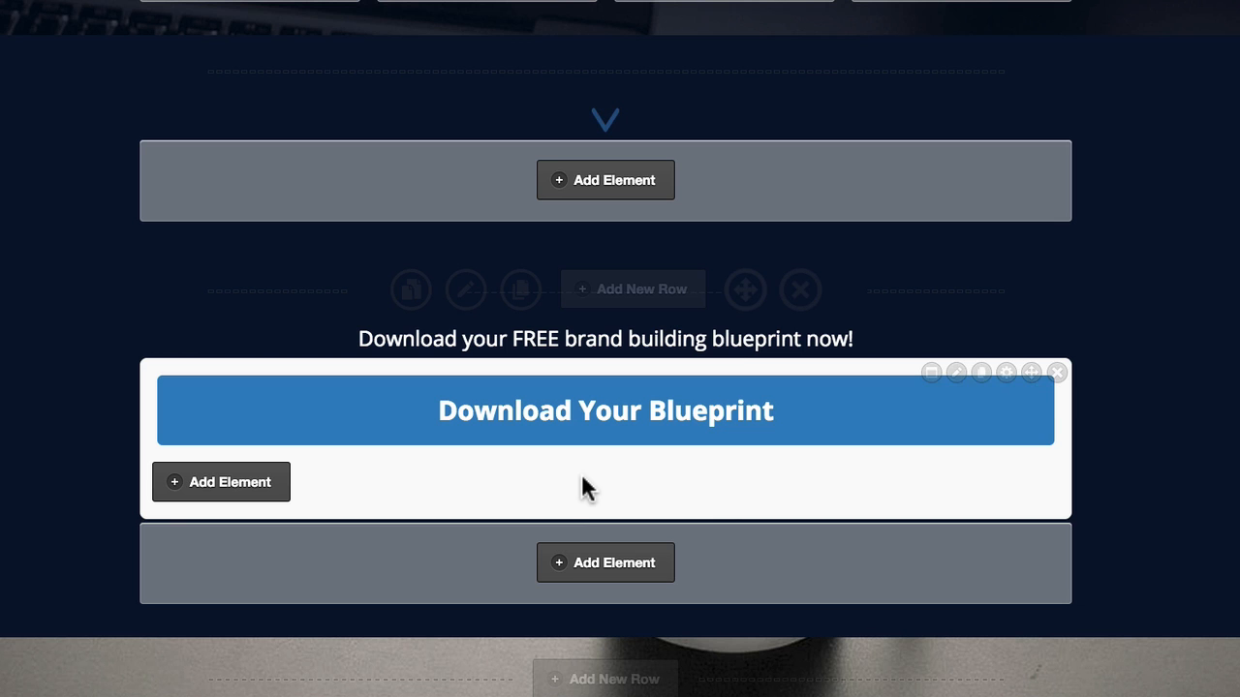
scroll(558, 485, "down", 1)
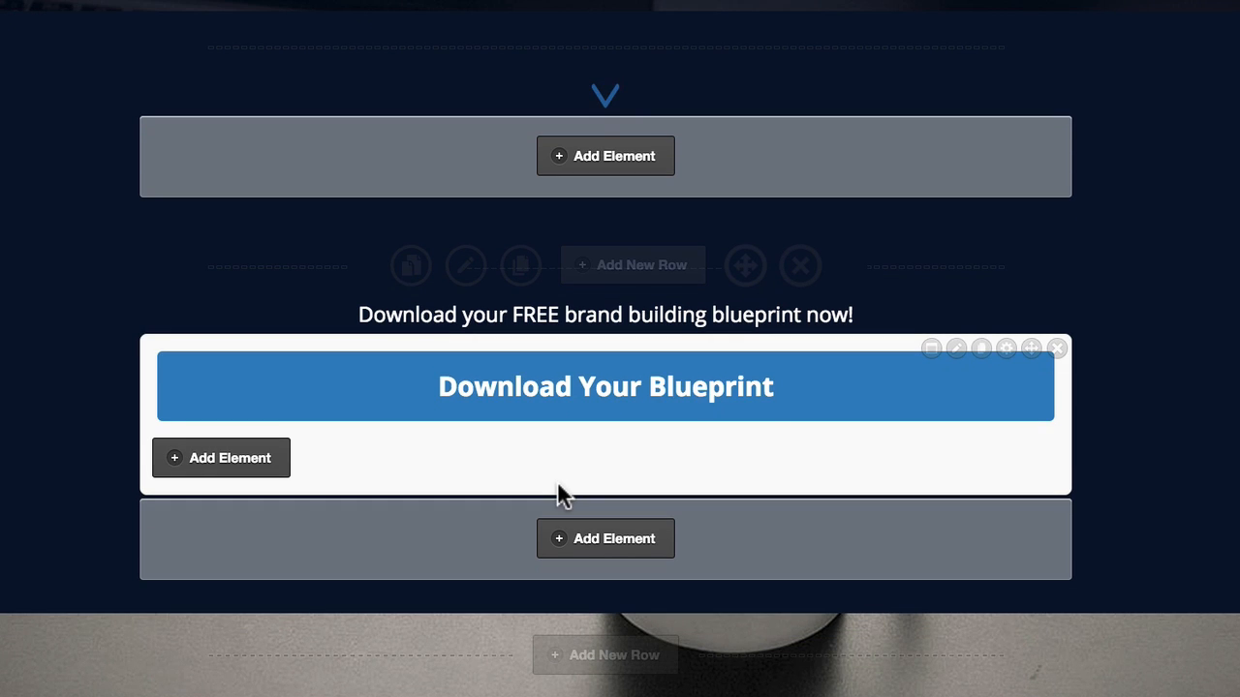
left_click(957, 349)
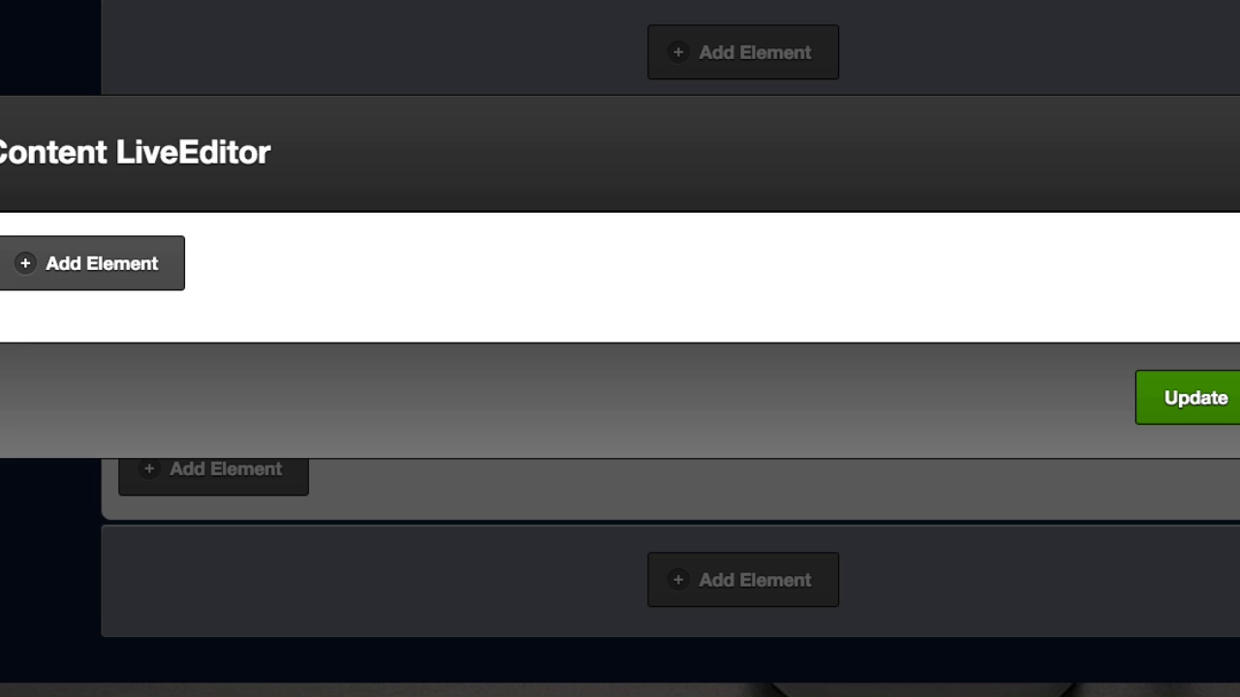
left_click(121, 276)
left_click(508, 145)
type("opy")
key("BackSpace")
type("t")
left_click(607, 258)
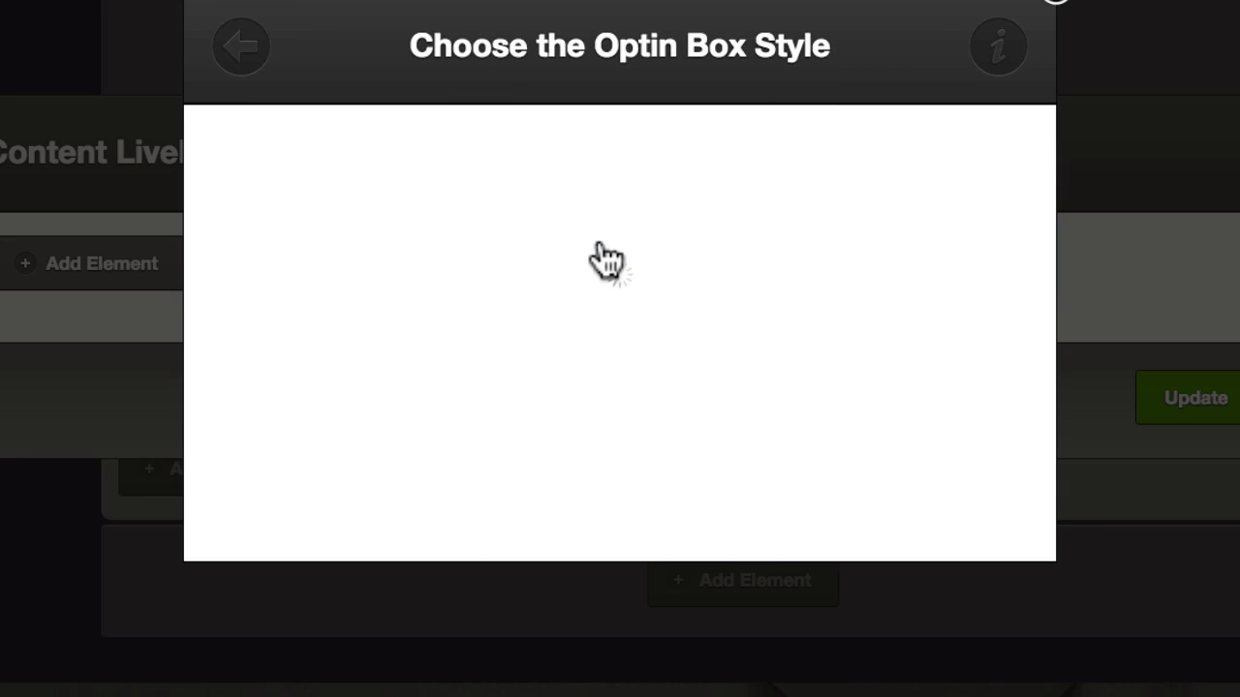
scroll(606, 259, "down", 10)
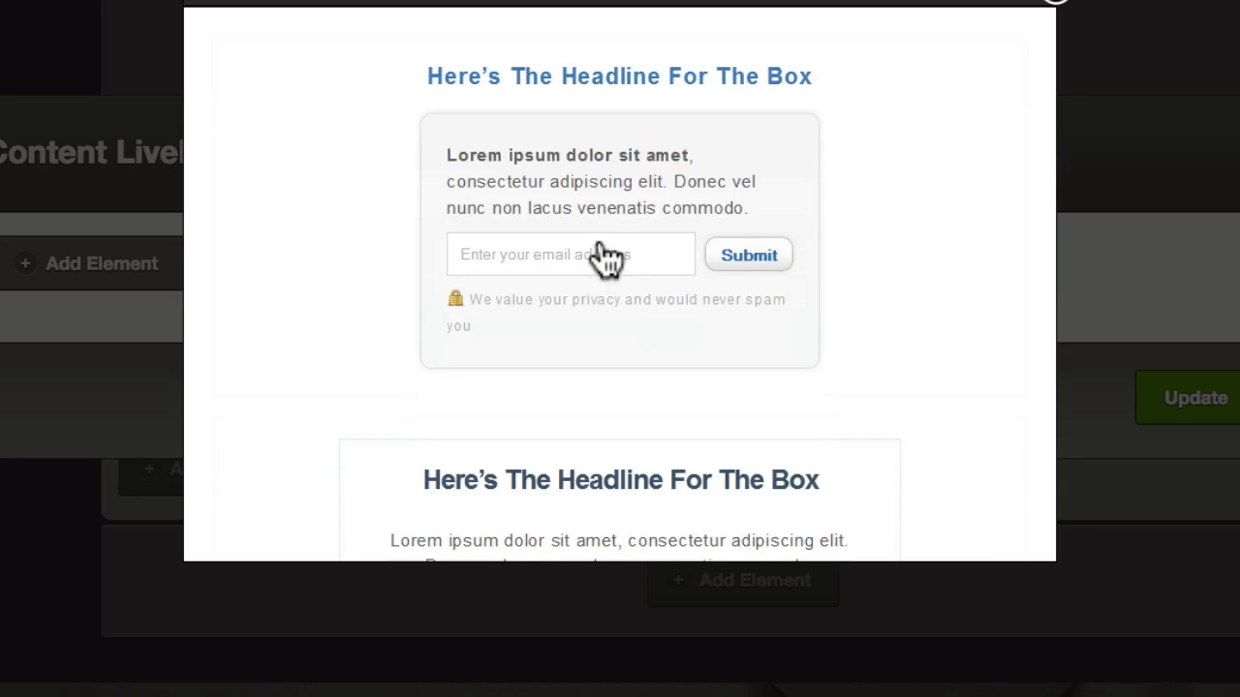
left_click(581, 260)
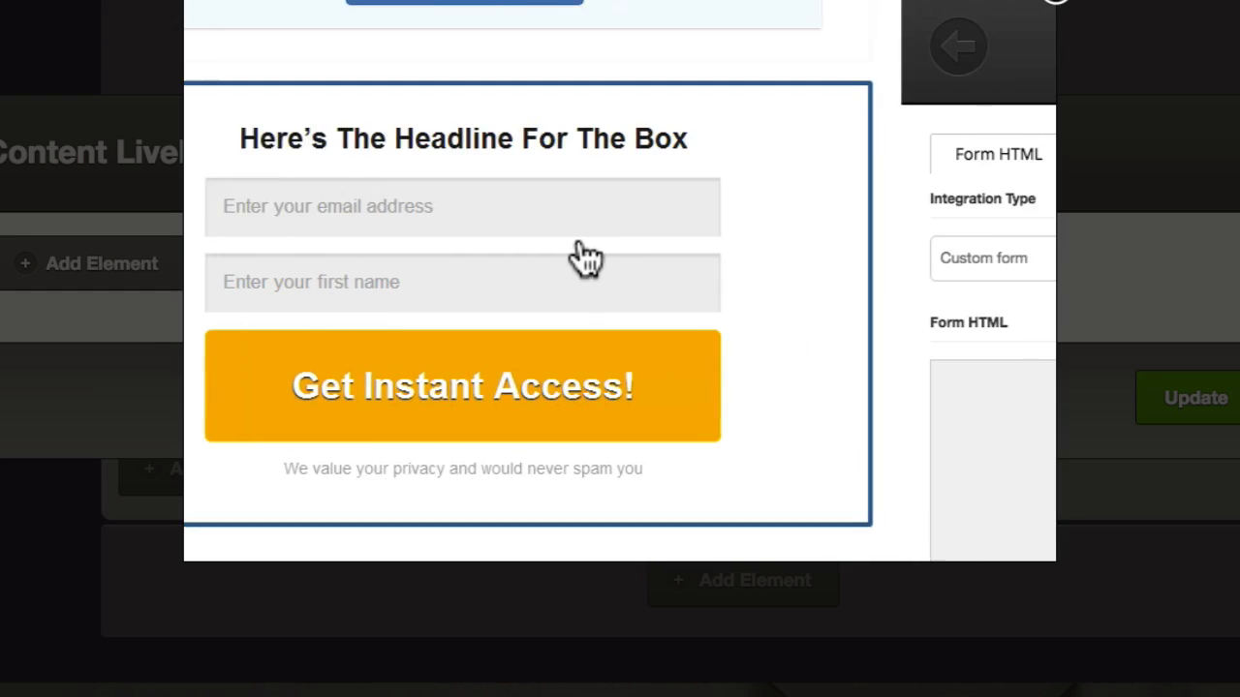
Step: Choose the optin box style, set its integration type to Email data and fill in the recipient's e-mail address
left_click(350, 212)
left_click(343, 266)
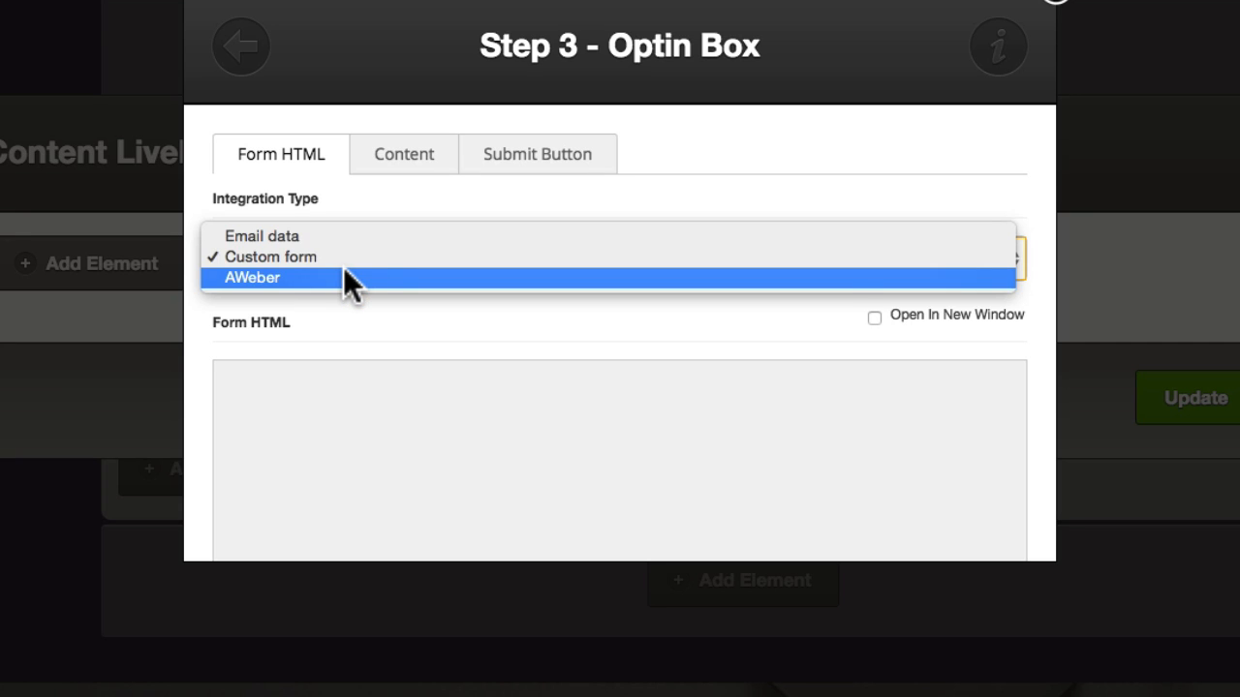
left_click(367, 235)
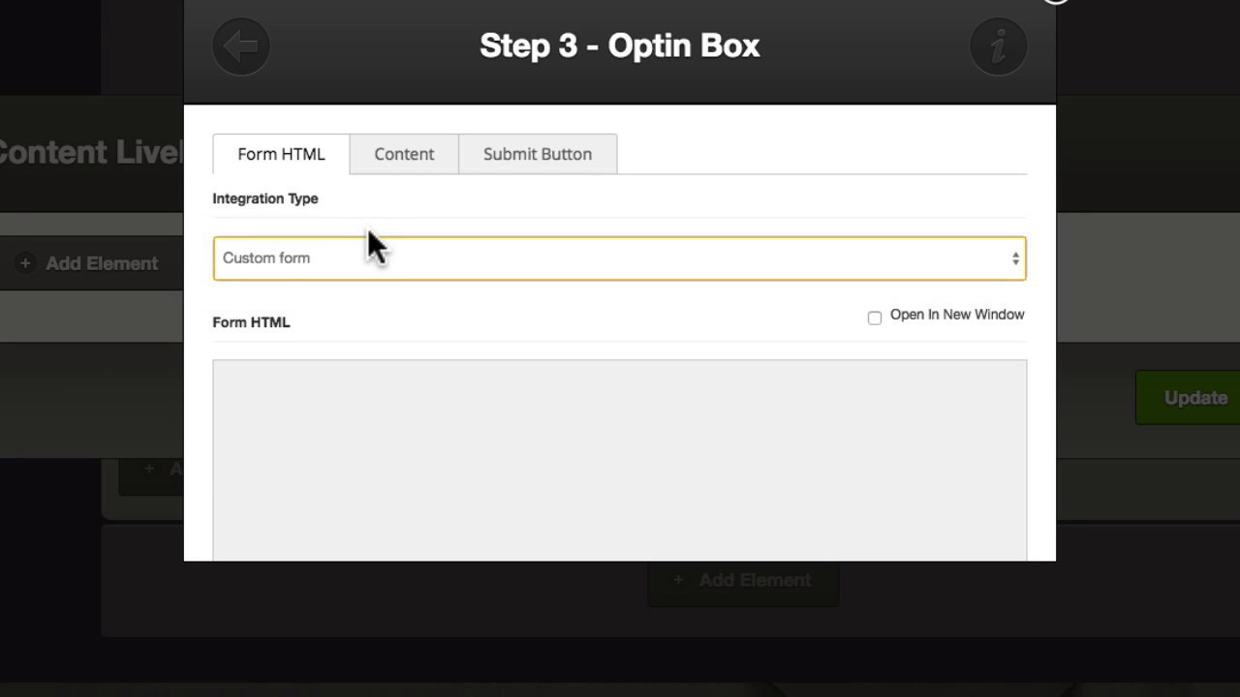
left_click(341, 378)
key("super+v")
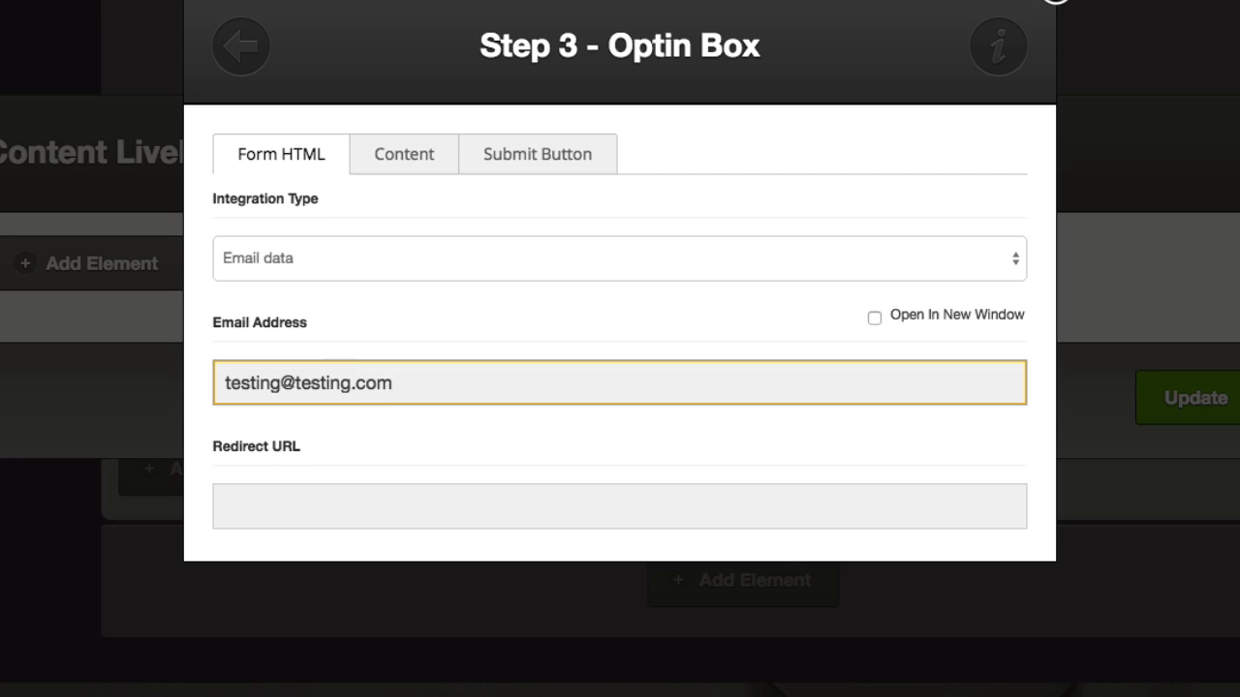
key("Tab")
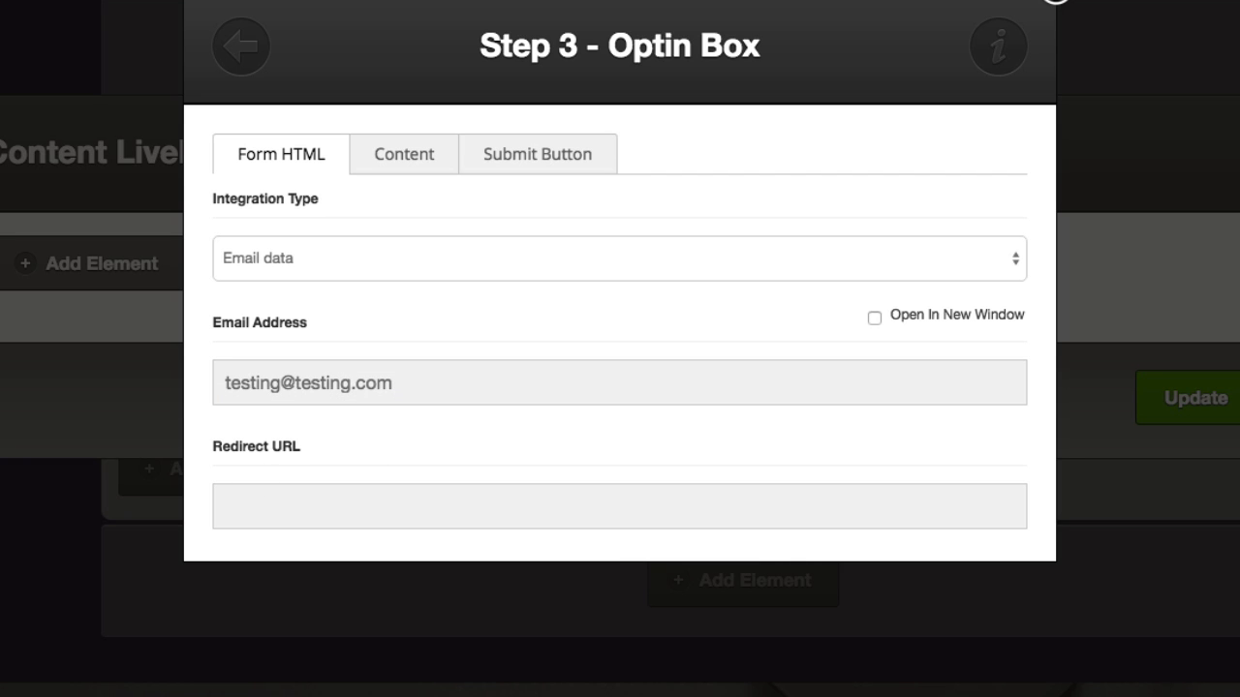
Step: Set the optin box header to "Download your FREE brand building blueprint now!"
left_click(409, 153)
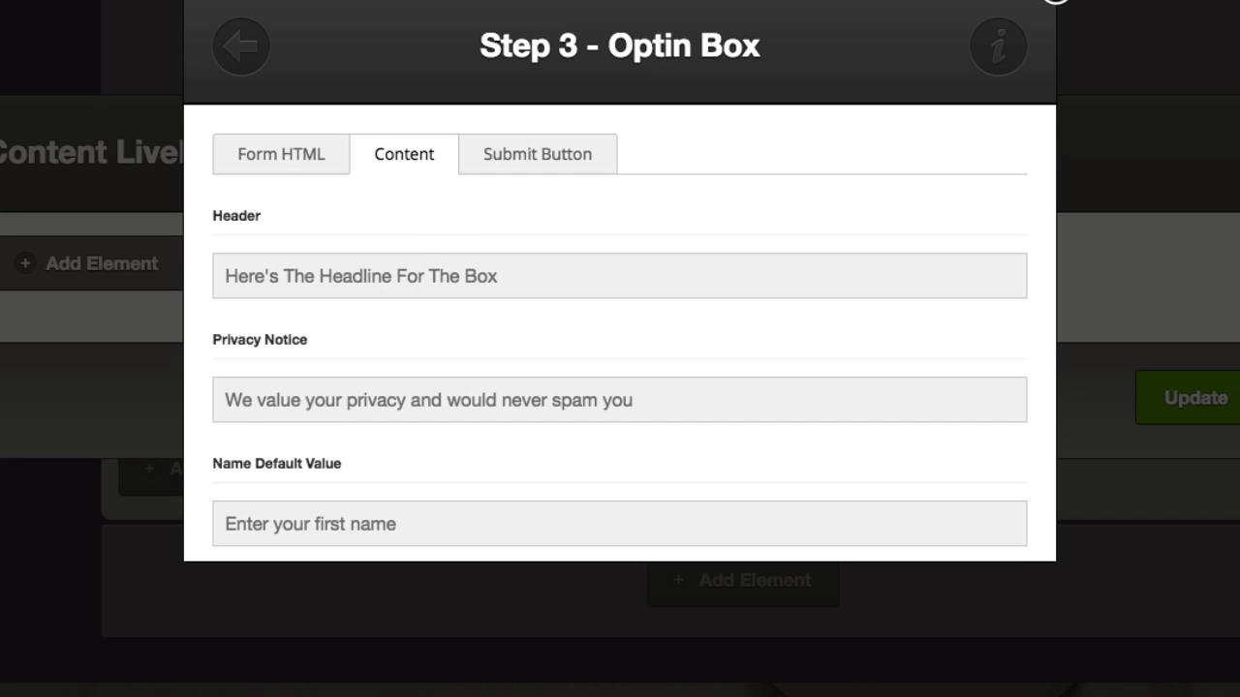
triple_click(509, 269)
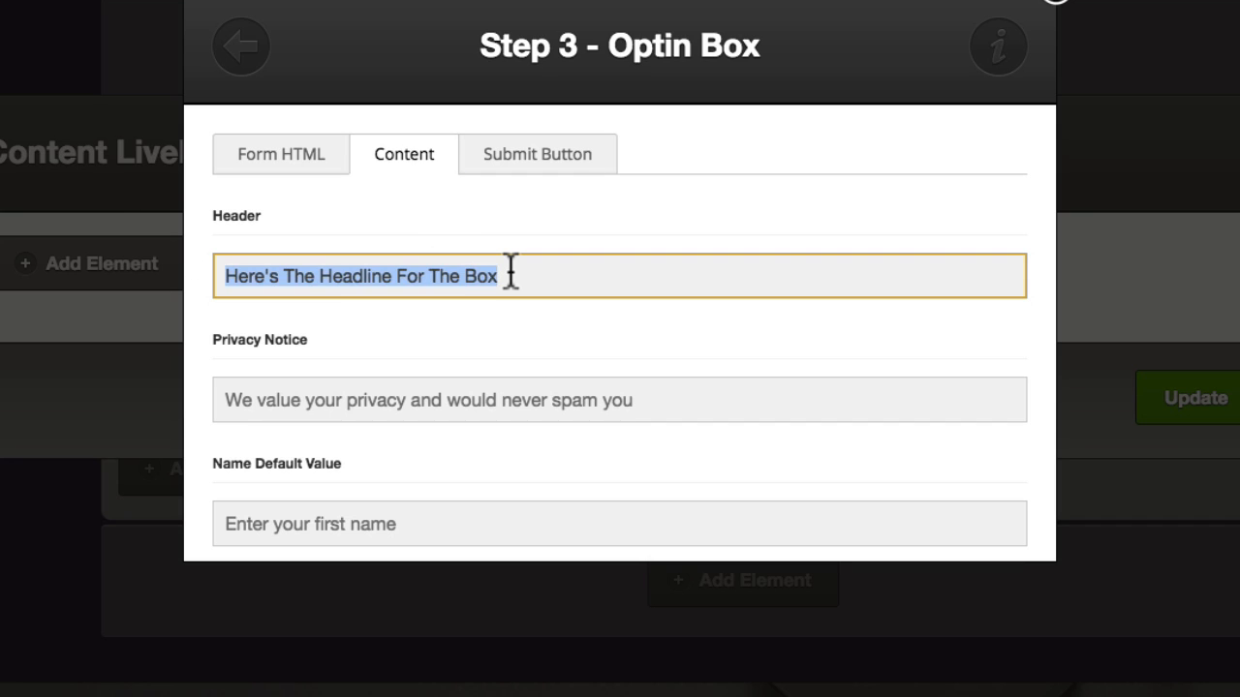
type("Download your FREE brand building blueprint now!")
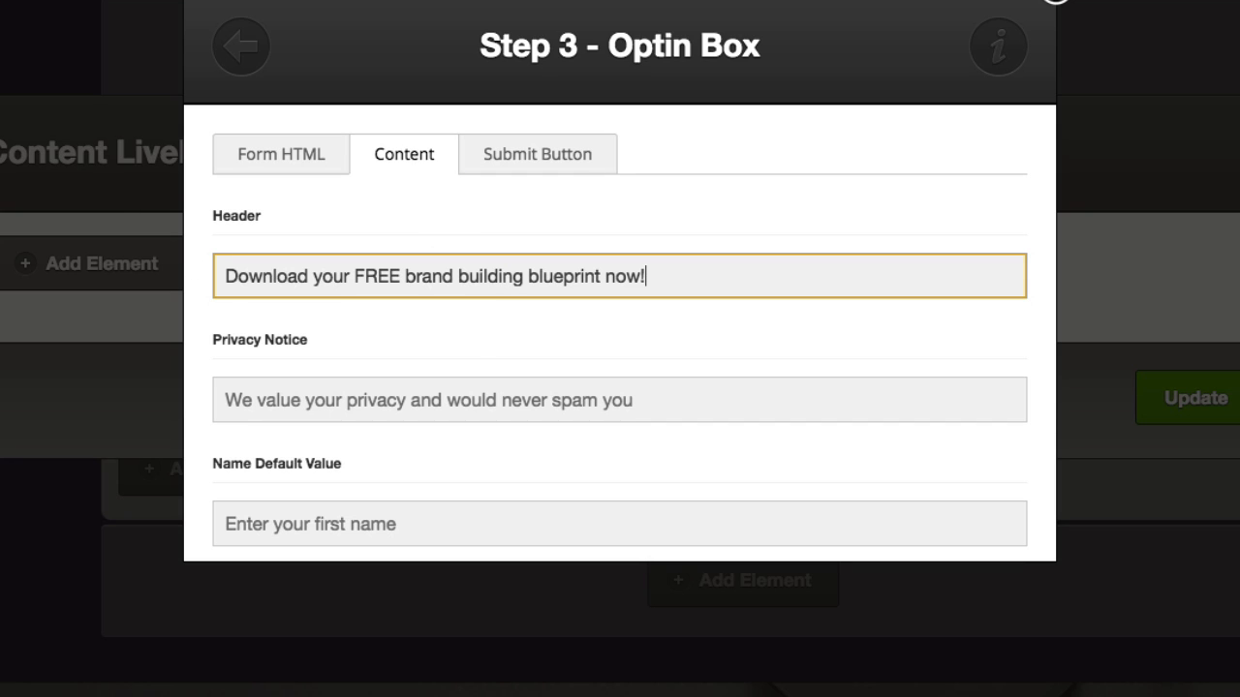
key("super+Tab")
Step: Set the optin box privacy notice to "We guarantee 100% privacy. Your information will not be shared."
triple_click(515, 402)
type("We guarantee 100% privacy.  Your information will not be shared.")
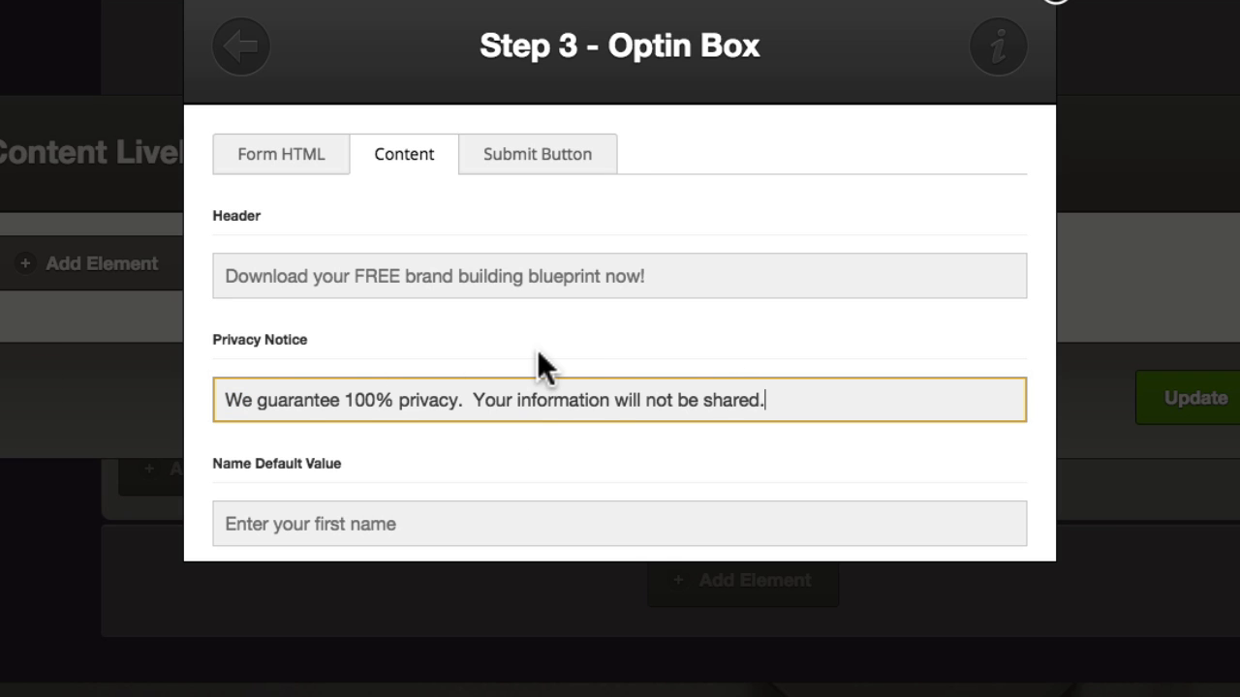
scroll(539, 365, "down", 3)
scroll(542, 346, "down", 1)
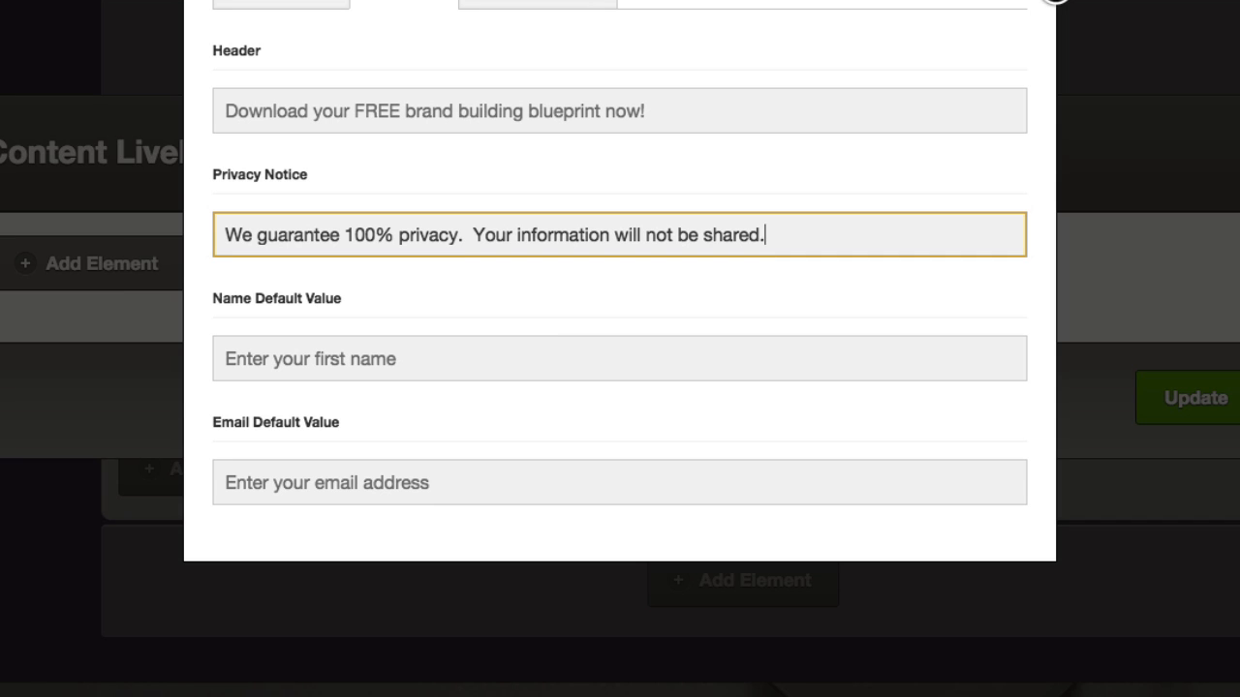
left_click(1056, 1)
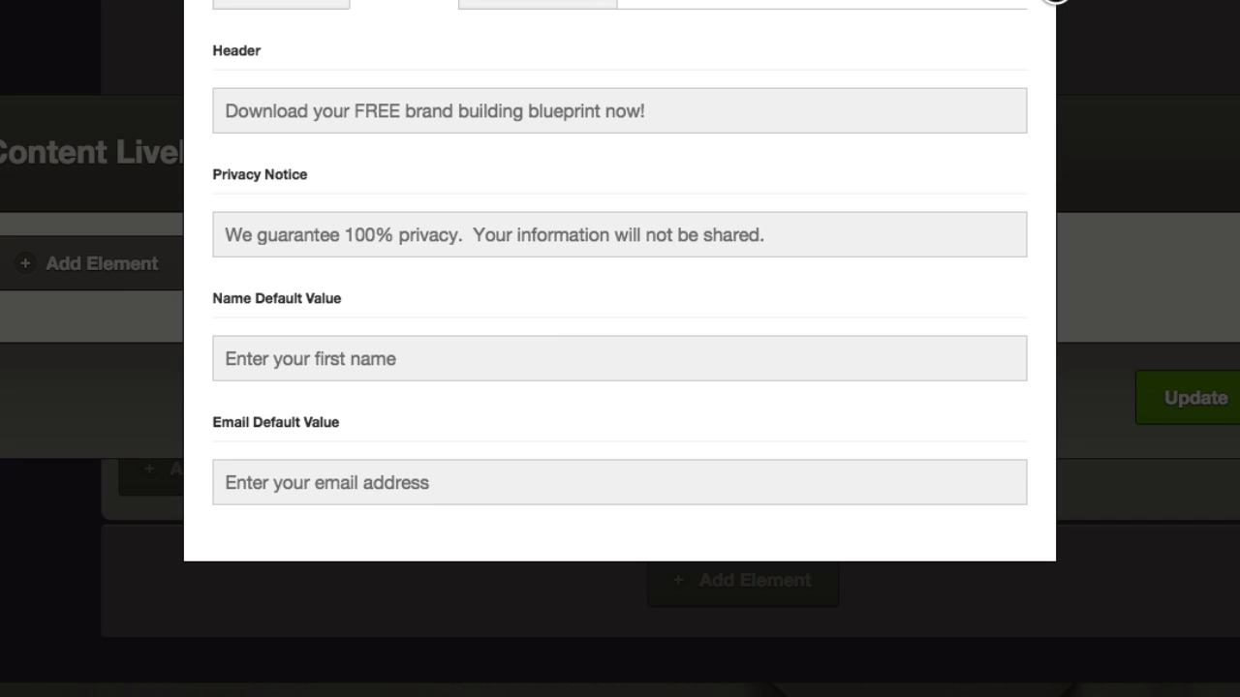
scroll(611, 194, "up", 4)
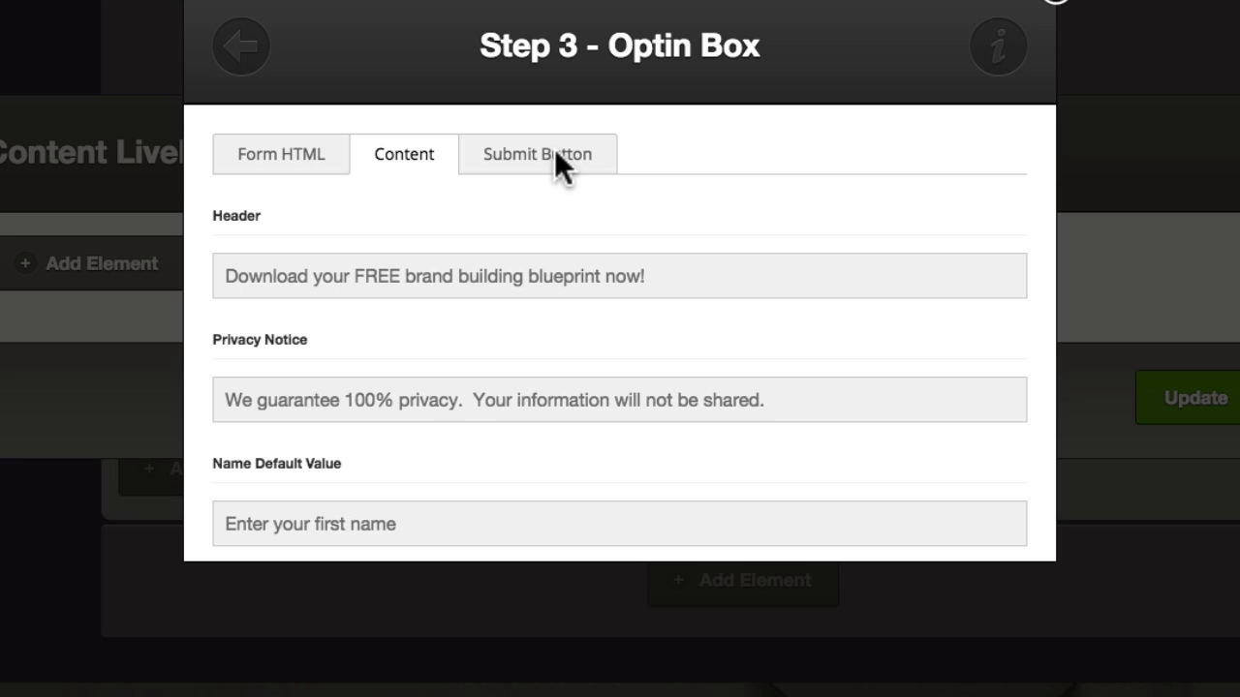
Step: Switch the optin box's submit button to a custom button and turn off its text, drop and inner shadows
left_click(560, 160)
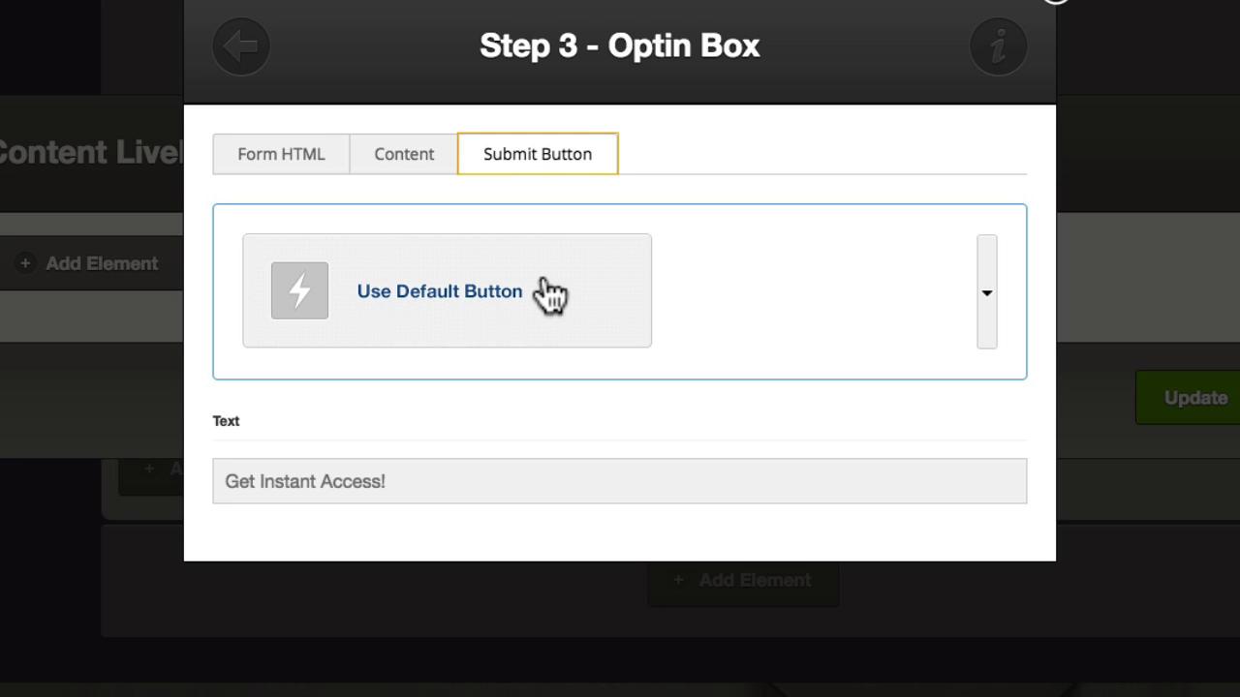
left_click(983, 290)
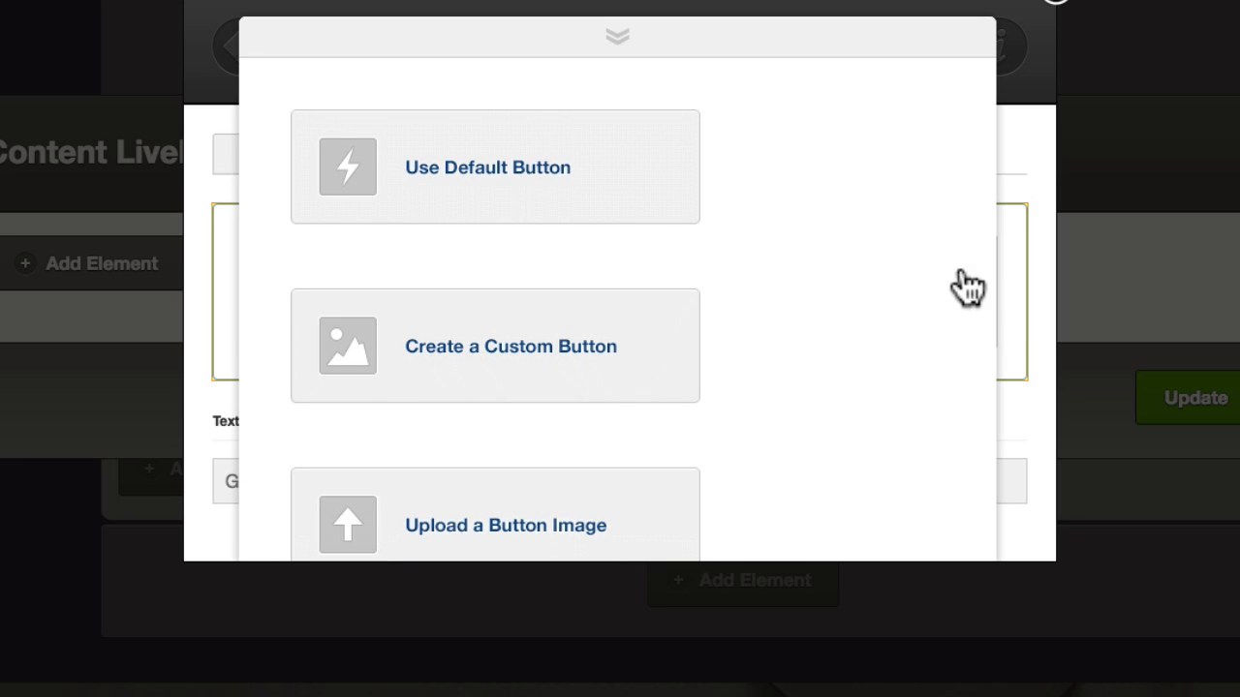
left_click(576, 401)
scroll(575, 401, "down", 5)
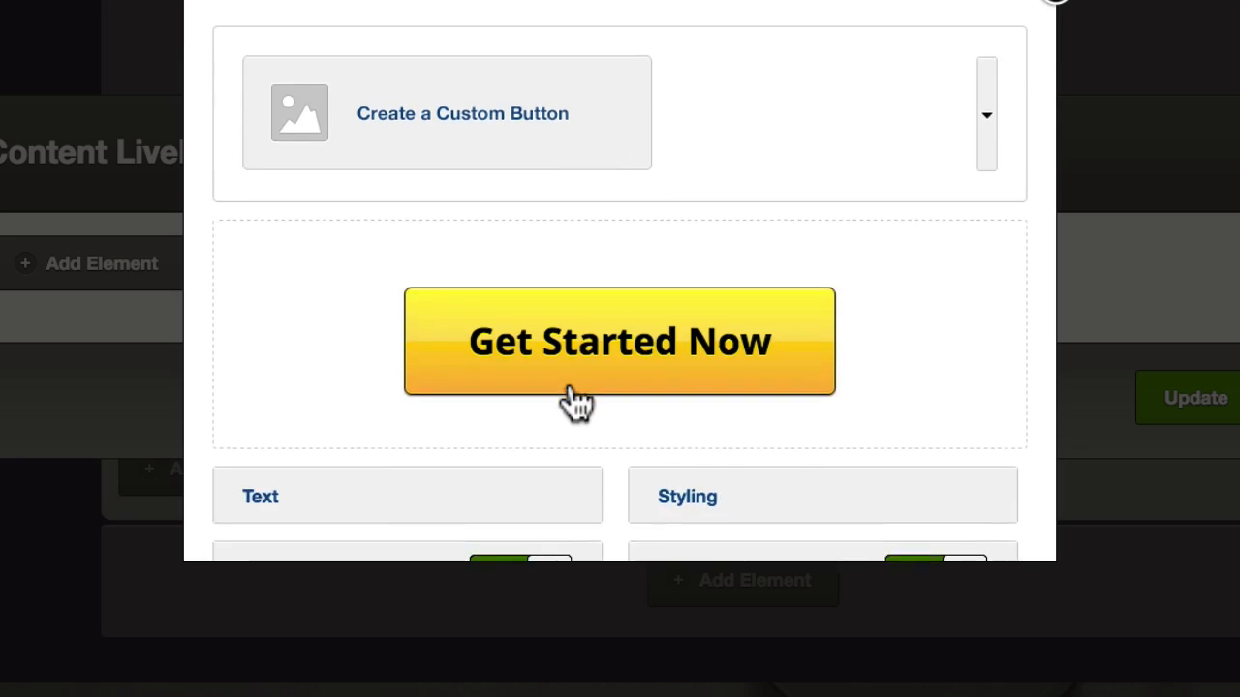
left_click(501, 225)
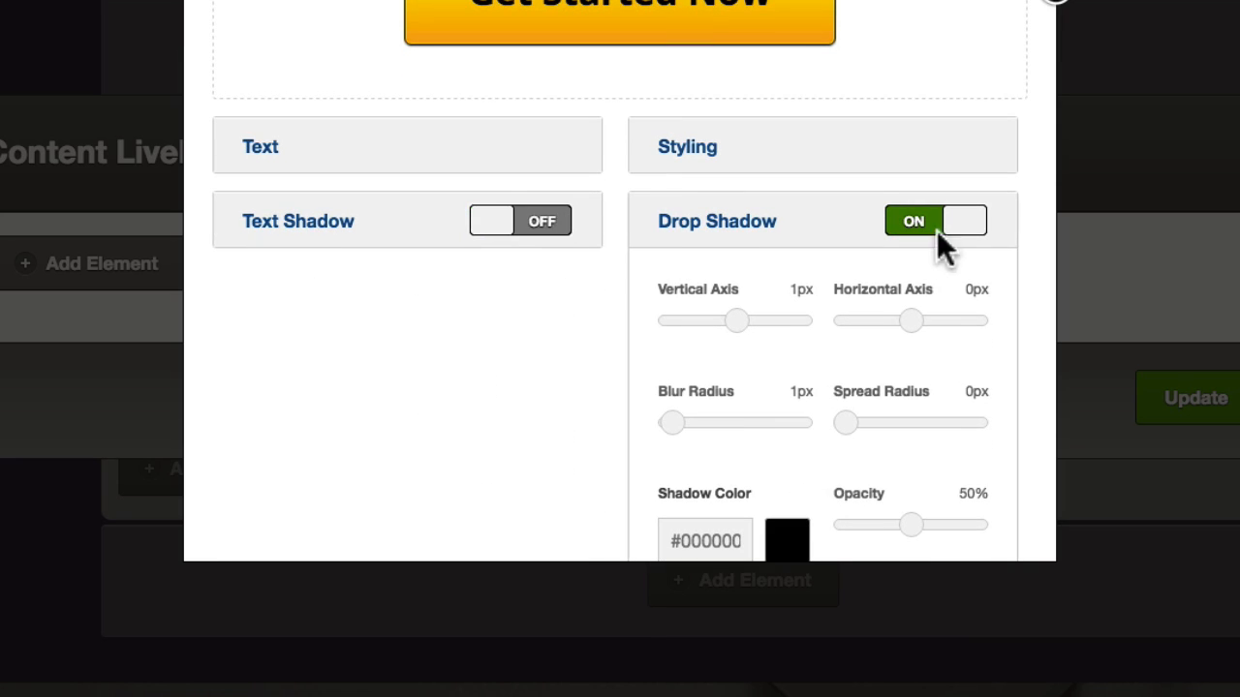
left_click(928, 242)
left_click(944, 361)
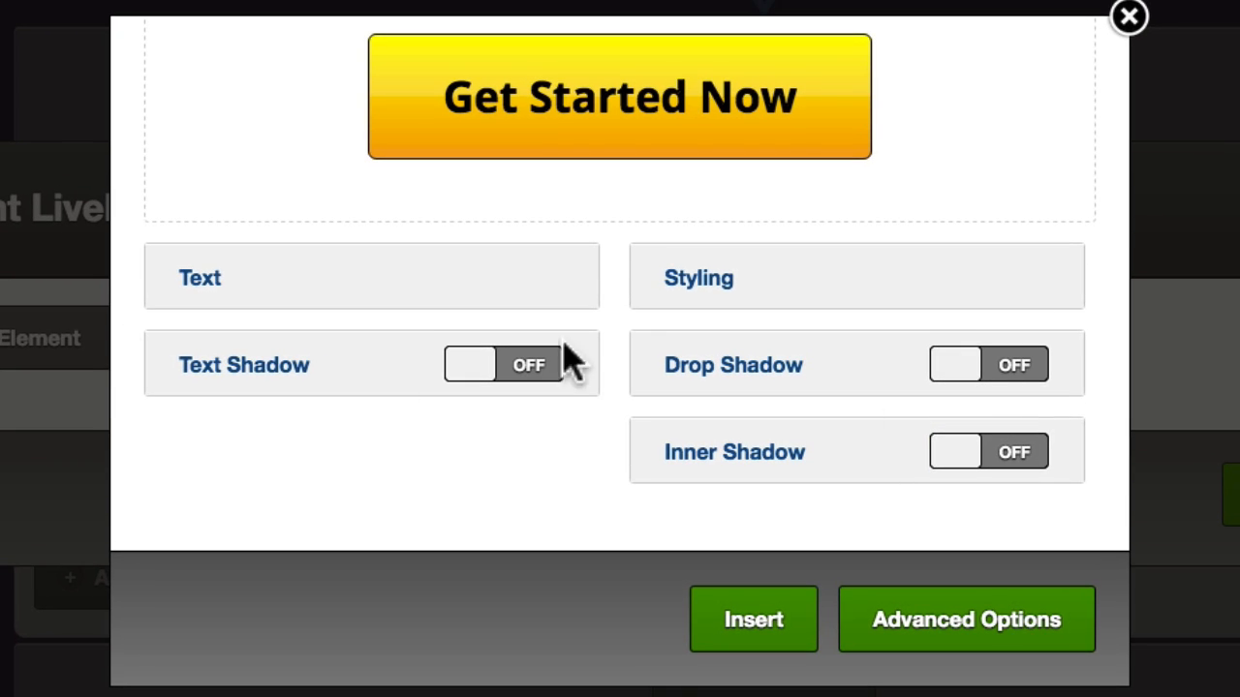
Step: Set the submit button text to "Download Your Blueprint" in bold 25px Open Sans, coloured #ffffff
left_click(252, 162)
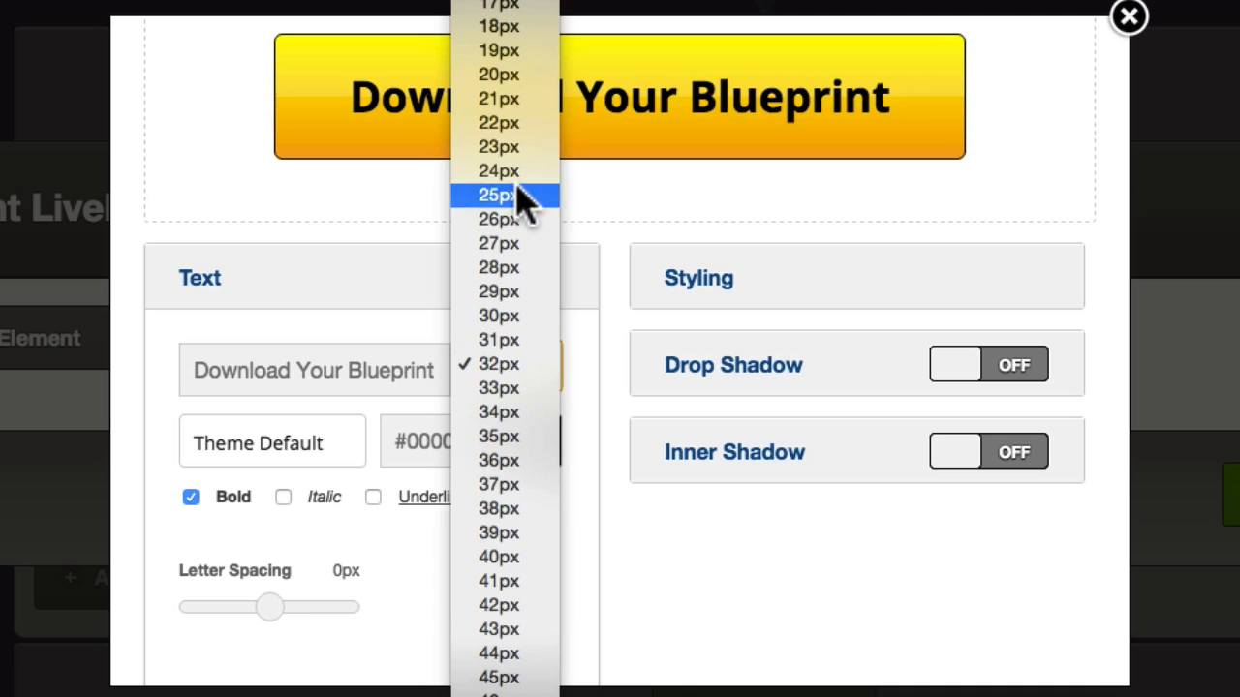
left_click(515, 194)
left_click(272, 443)
scroll(533, 448, "down", 5)
left_click(528, 438)
left_click(536, 439)
left_click_drag(640, 606, 712, 535)
left_click(859, 536)
Step: Set the submit button's border size to 0px, turn off the shine and use #1985be for both background colors
left_click(693, 274)
scroll(693, 274, "down", 3)
triple_click(733, 592)
key("super+v")
triple_click(697, 579)
key("BackSpace")
key("Tab")
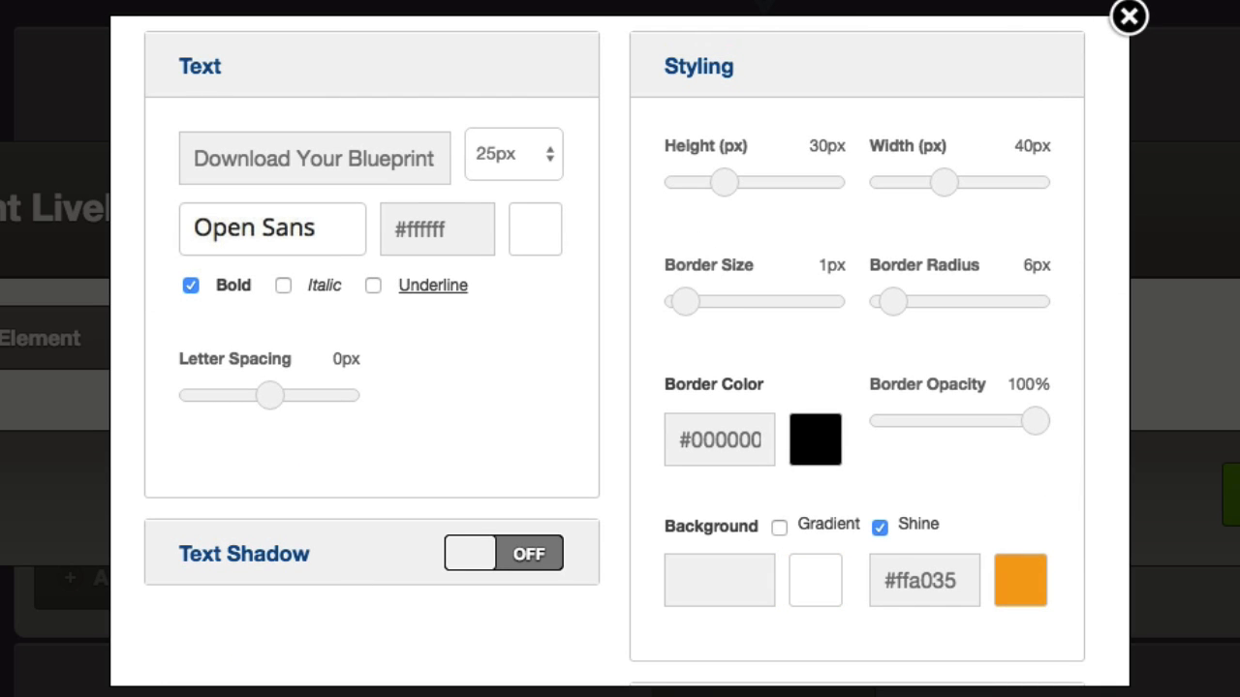
left_click_drag(695, 296, 676, 296)
left_click(701, 574)
key("super+v")
triple_click(938, 580)
key("super+v")
Step: Set the submit button's width to 100% and its height to 23px
scroll(885, 534, "up", 3)
left_click_drag(944, 469, 1046, 469)
left_click_drag(726, 468, 704, 471)
scroll(707, 475, "down", 3)
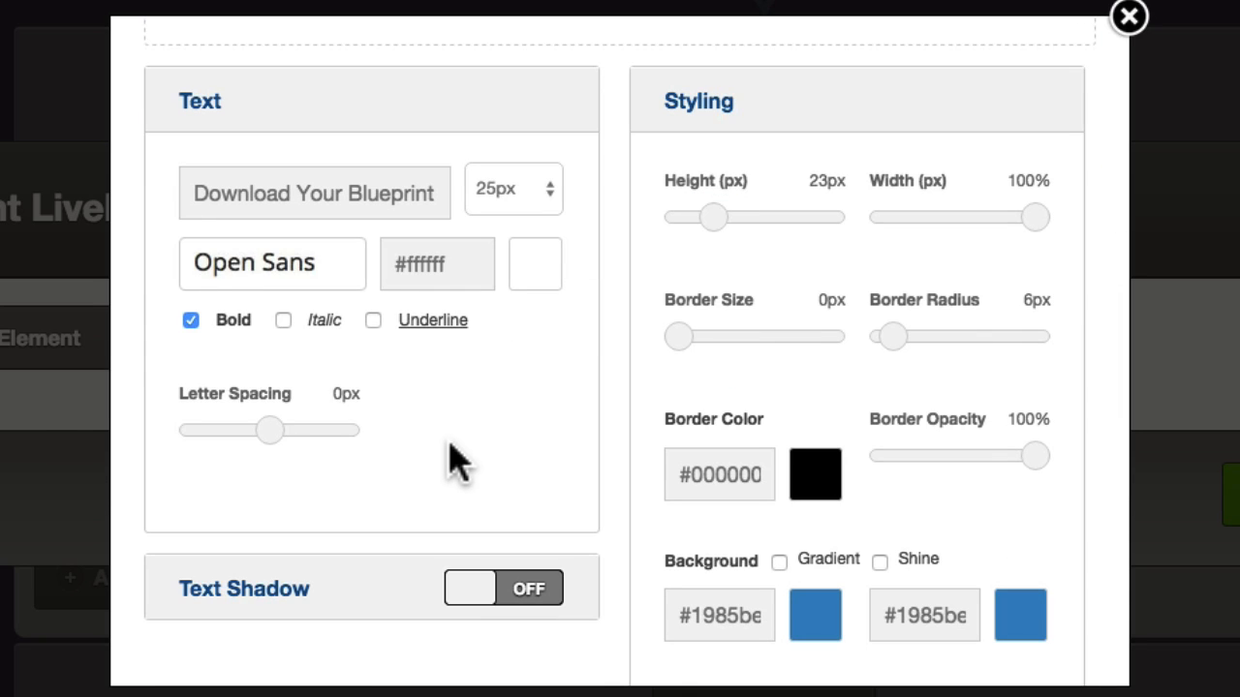
scroll(446, 452, "up", 5)
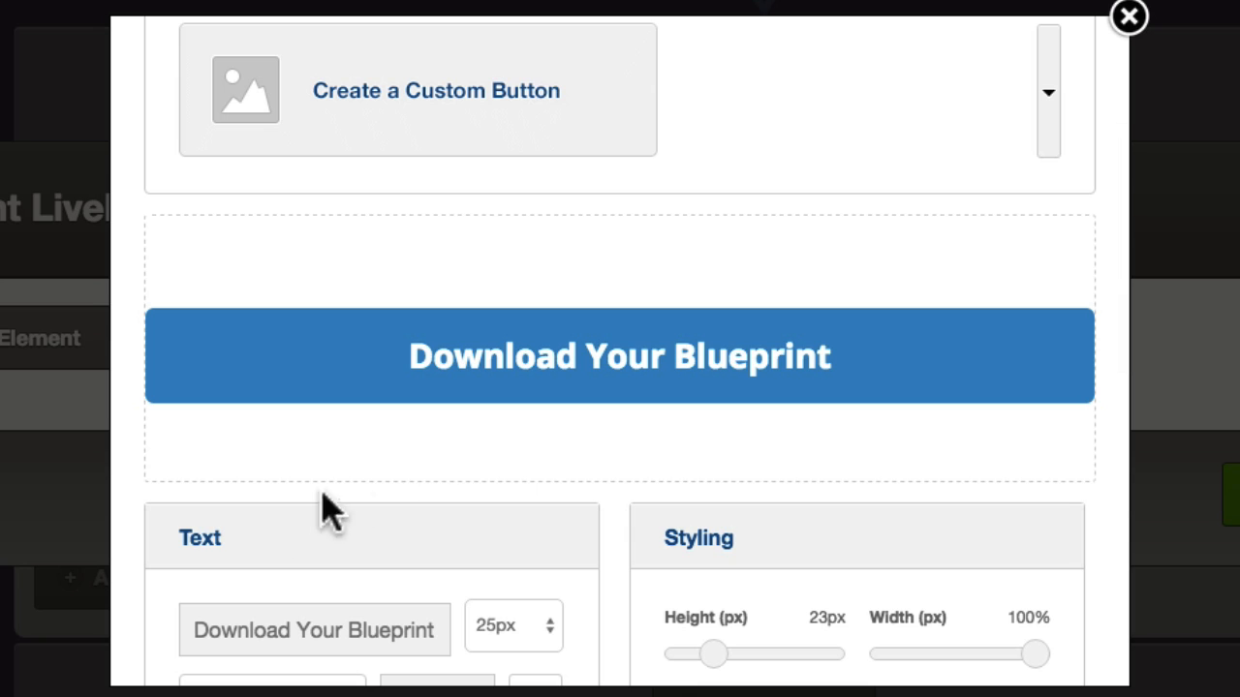
Step: Turn on the submit button's text shadow and set the shadow color to #156b99
left_click(203, 545)
scroll(211, 560, "down", 2)
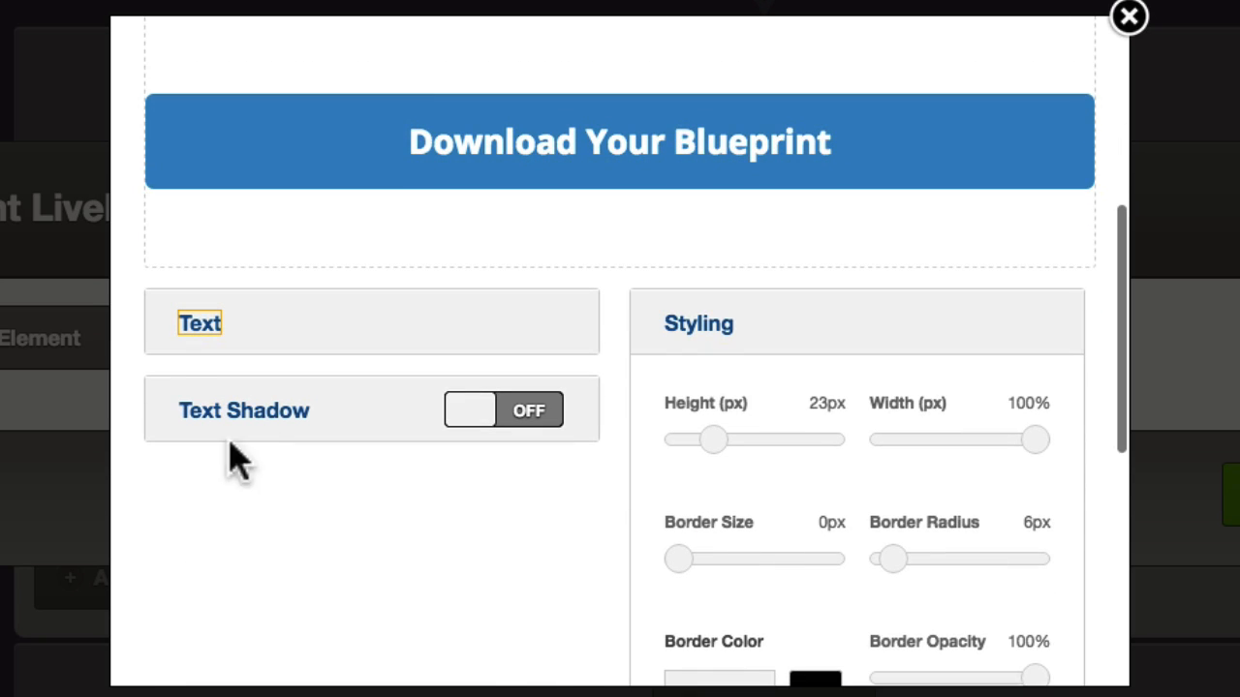
left_click(474, 415)
scroll(446, 416, "down", 1)
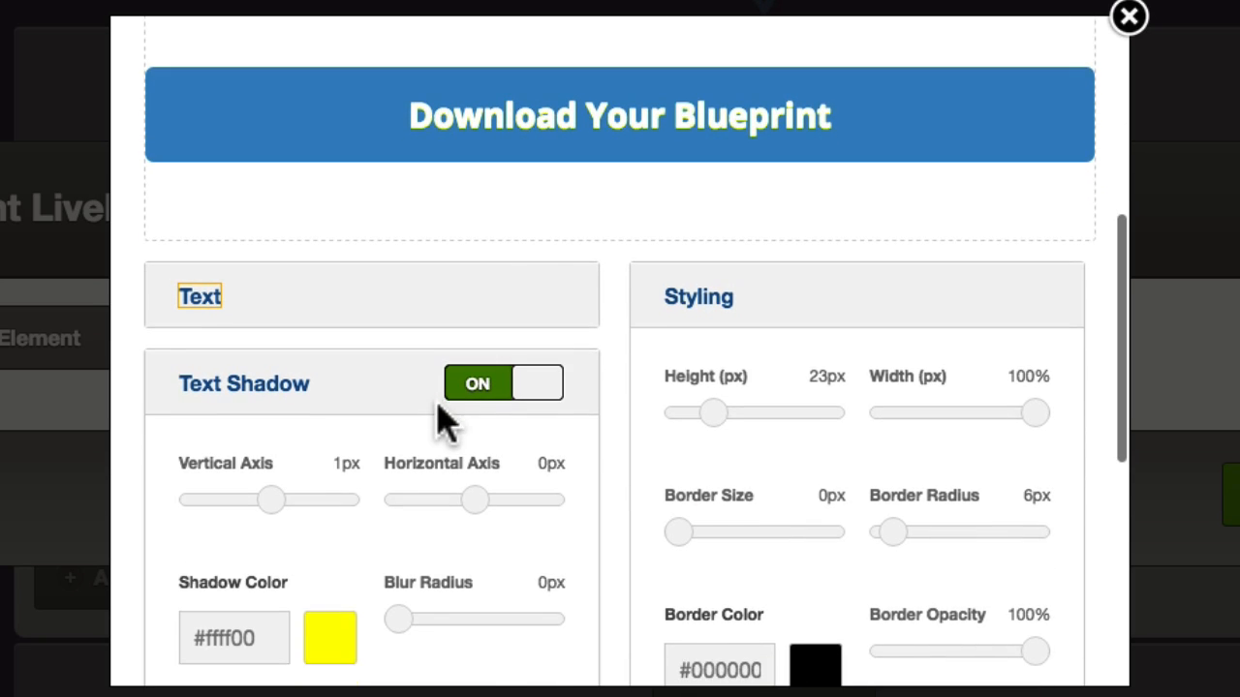
triple_click(227, 597)
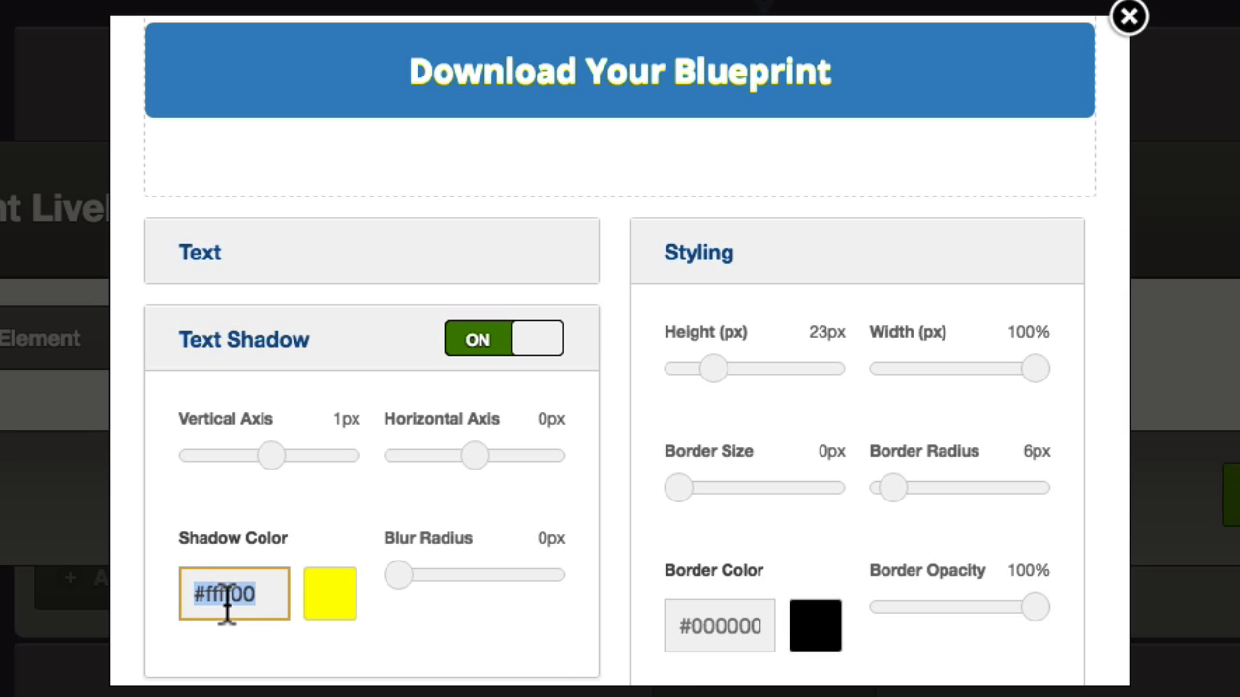
type("#156b99")
left_click(542, 643)
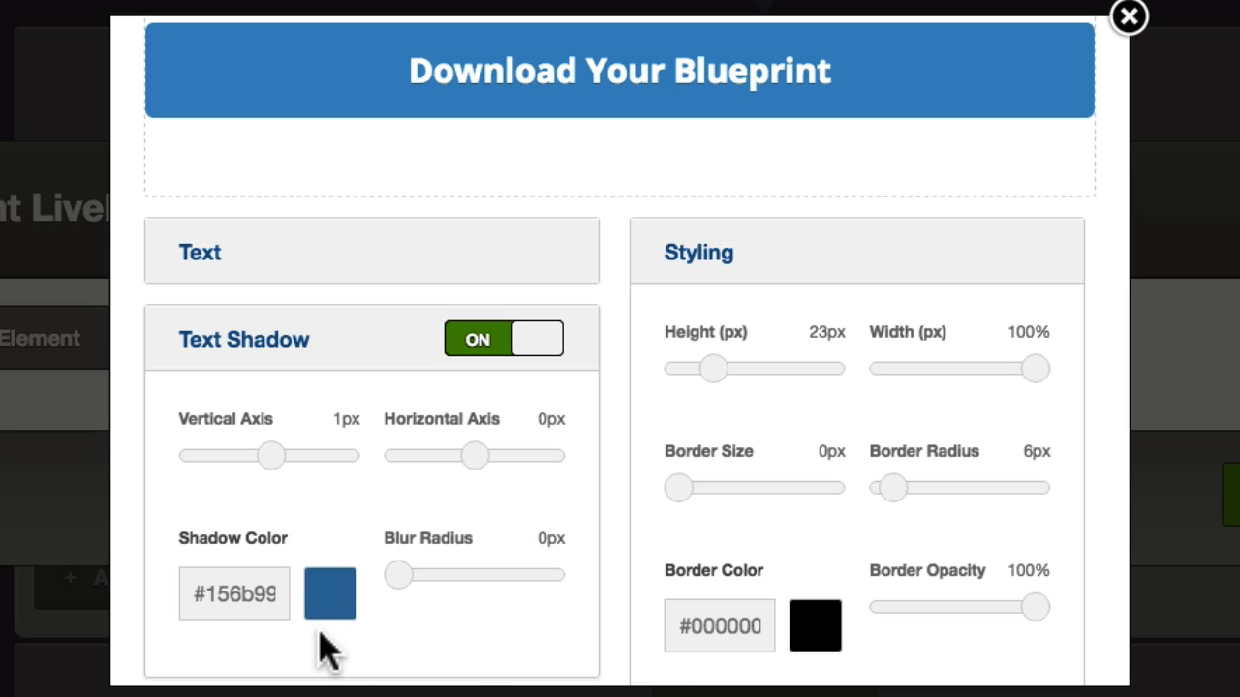
Step: Switch the text shadow off and on to compare the submit button's look, leaving it on
left_click(469, 341)
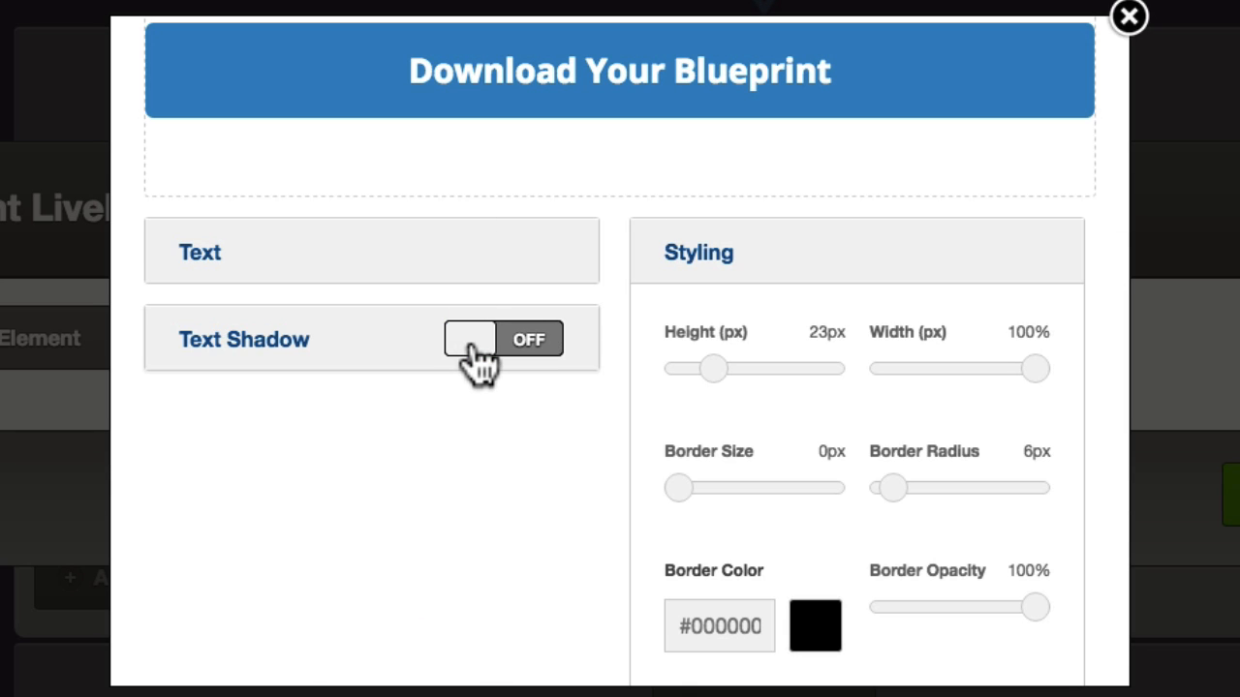
left_click(472, 351)
left_click(473, 351)
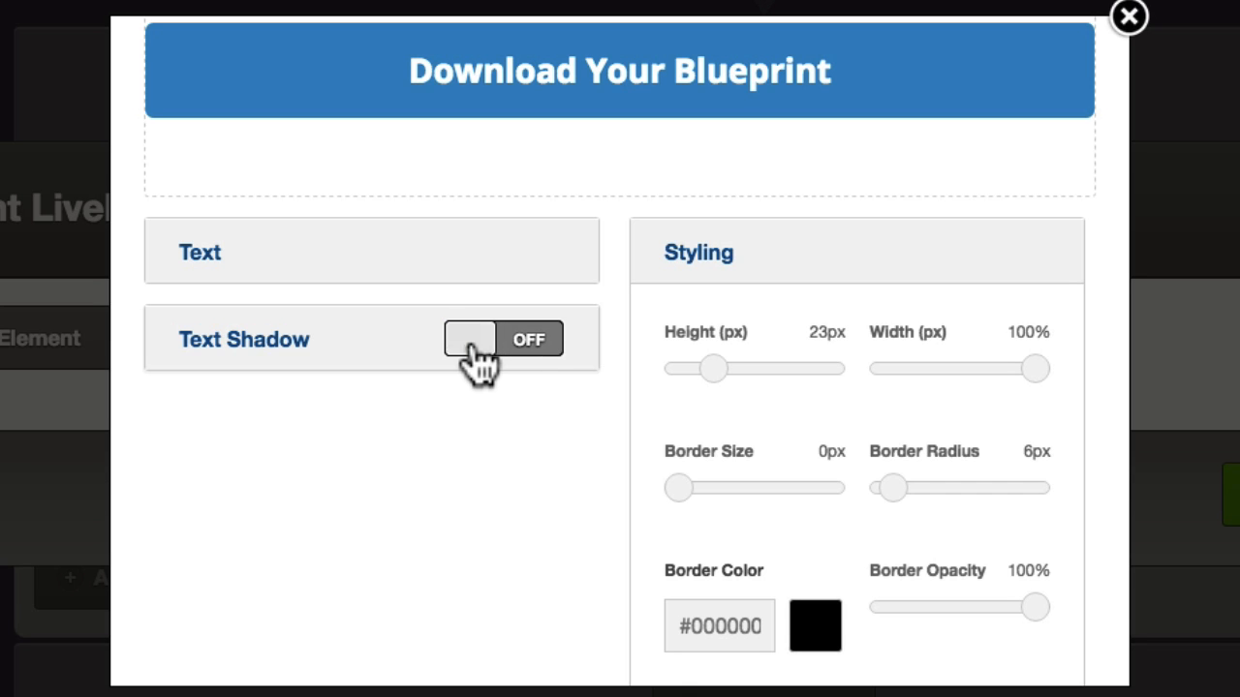
left_click(473, 351)
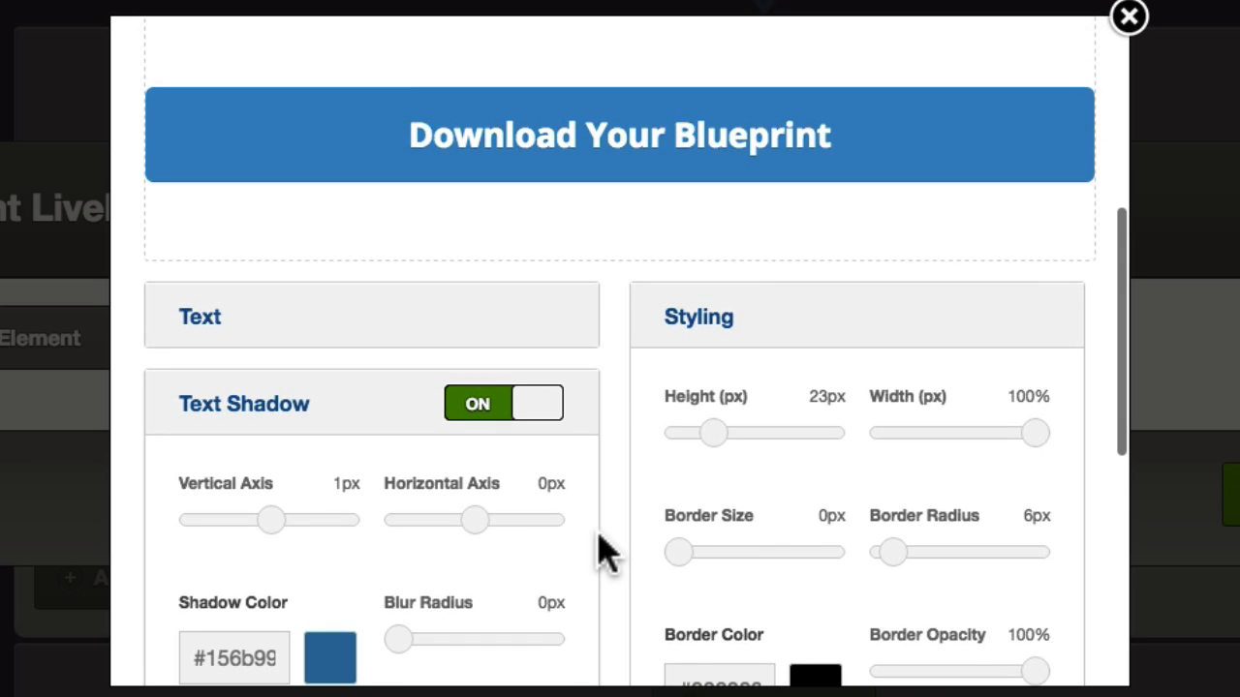
Step: Set the text shadow's vertical axis to 2px
scroll(600, 552, "down", 1)
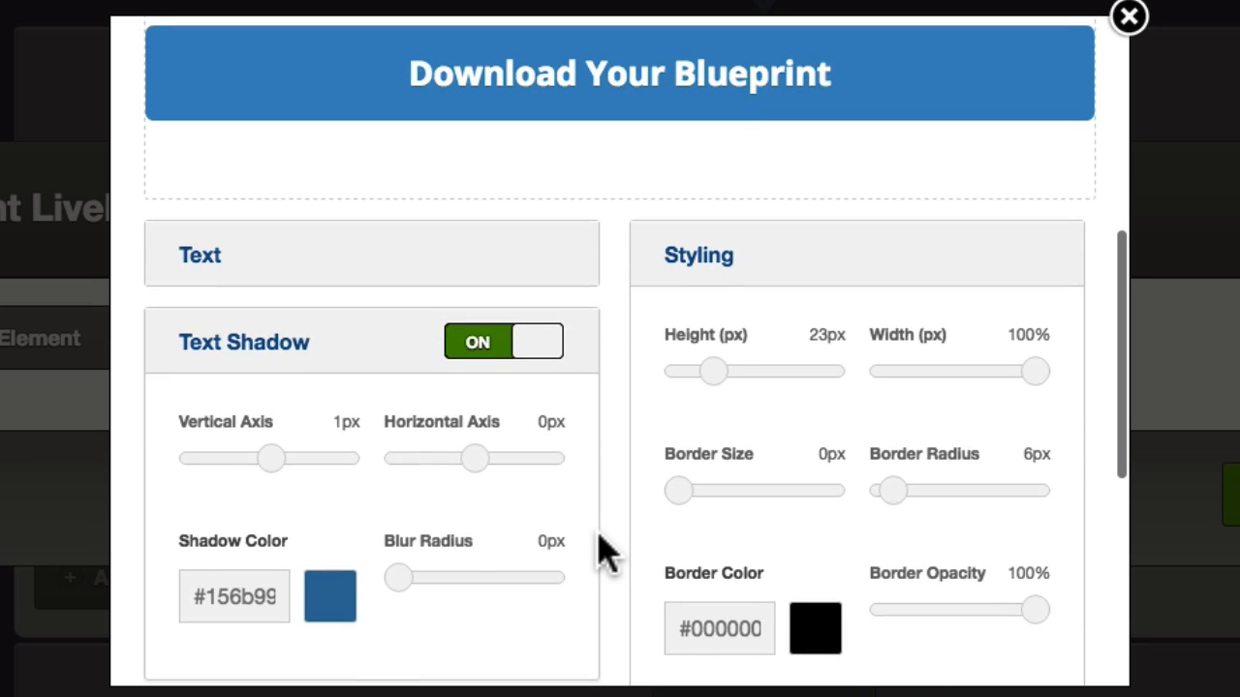
left_click(267, 456)
left_click_drag(264, 458, 270, 461)
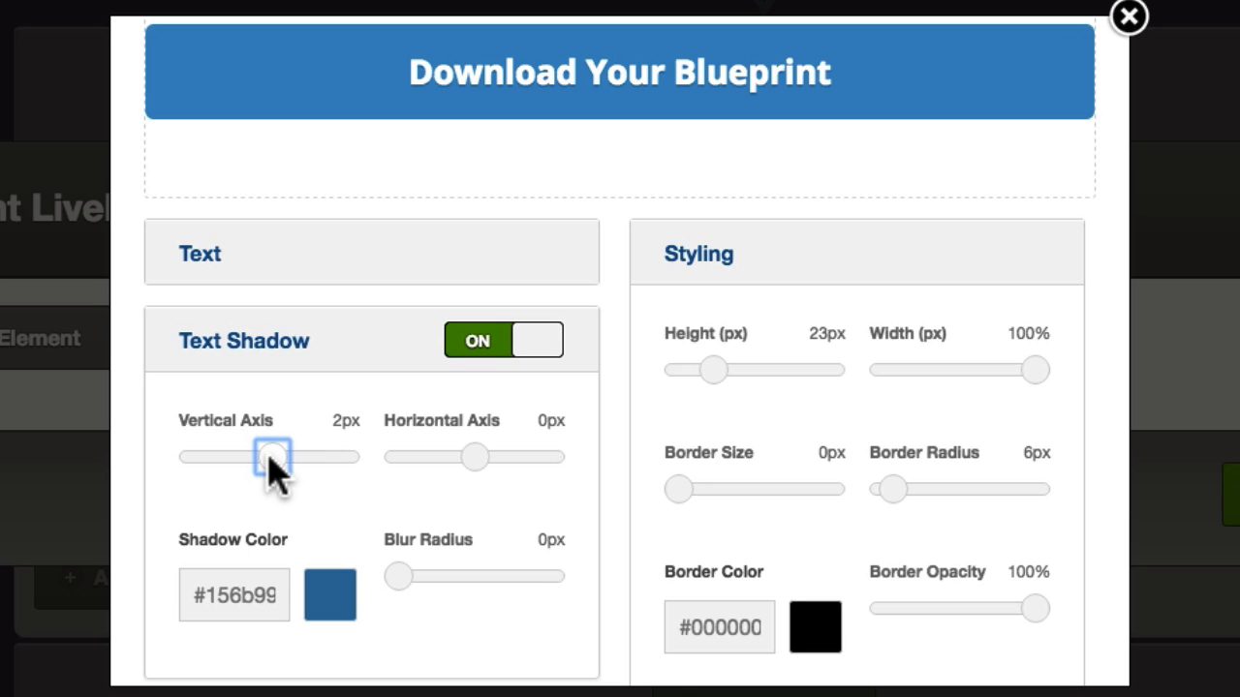
left_click(482, 349)
scroll(614, 470, "up", 2)
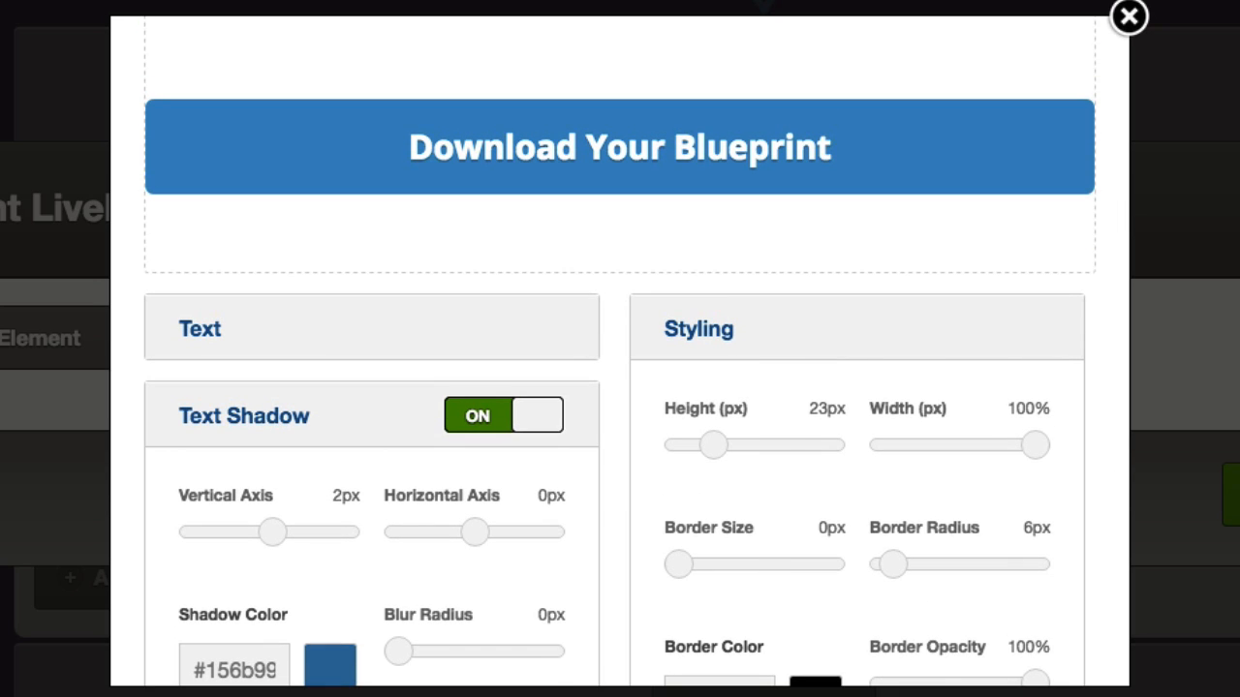
Step: Insert the finished optin box into the overlay and update the overlay content
scroll(601, 243, "down", 10)
left_click(770, 636)
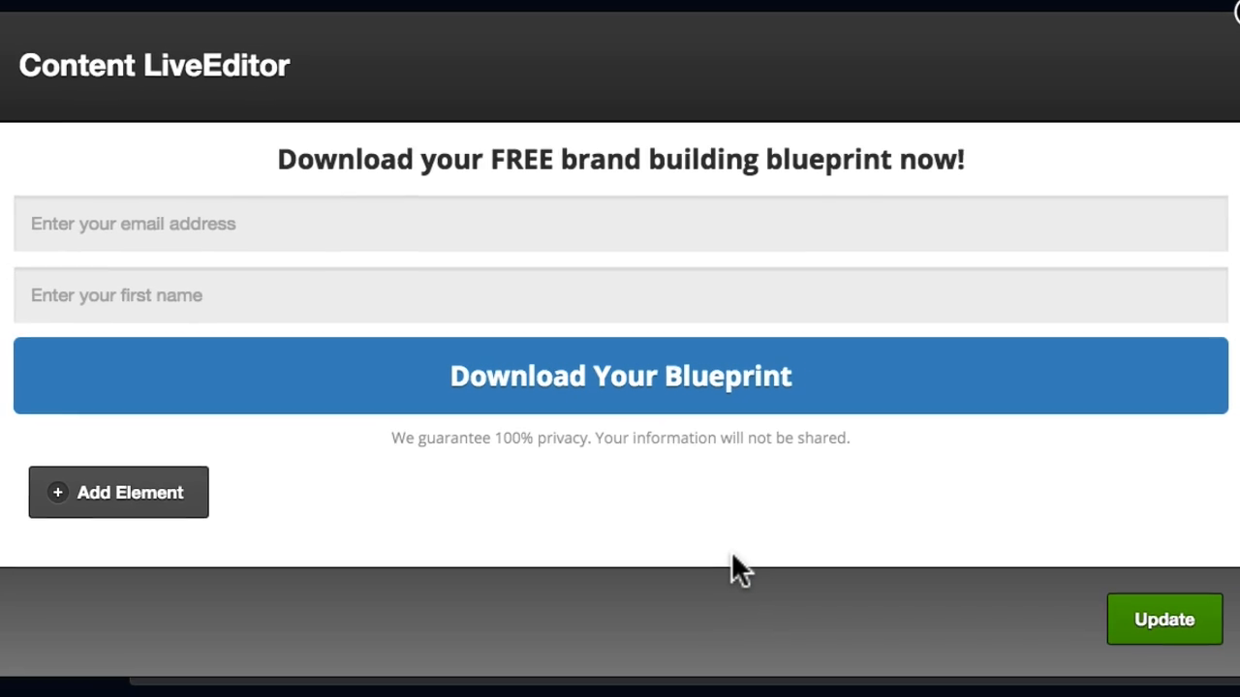
left_click(1114, 608)
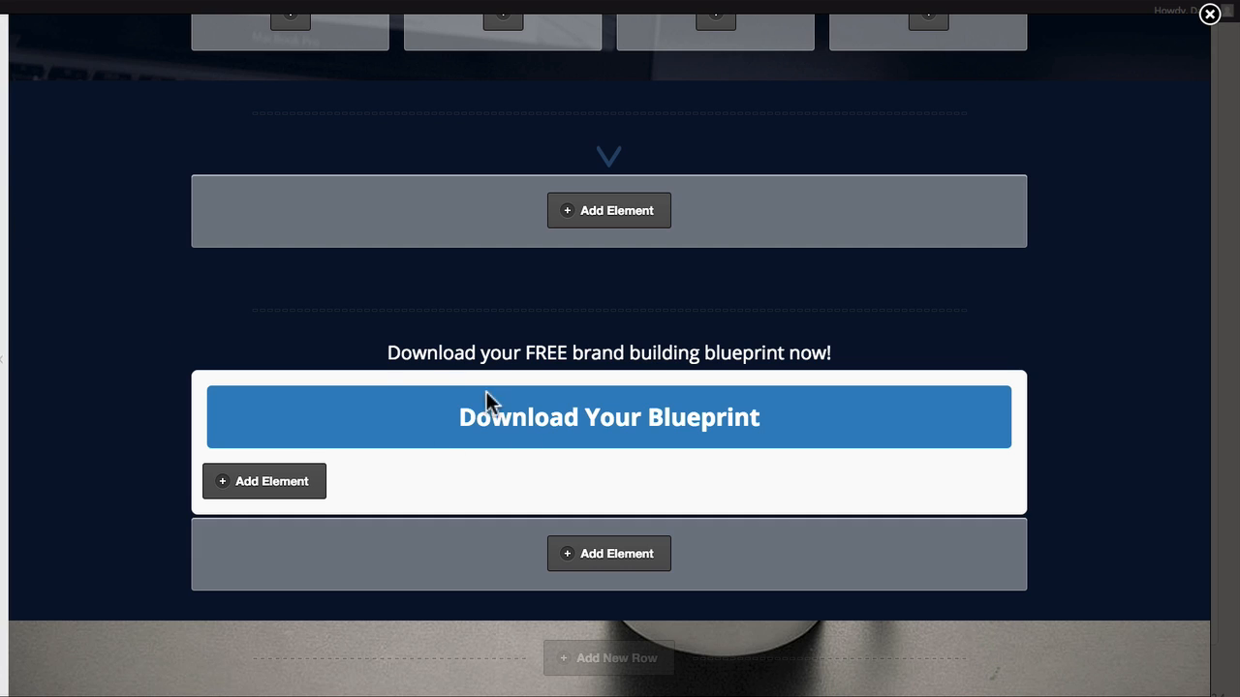
Step: Duplicate the row that holds the "Download your FREE brand building blueprint now!" headline and download button
mouse_move(538, 318)
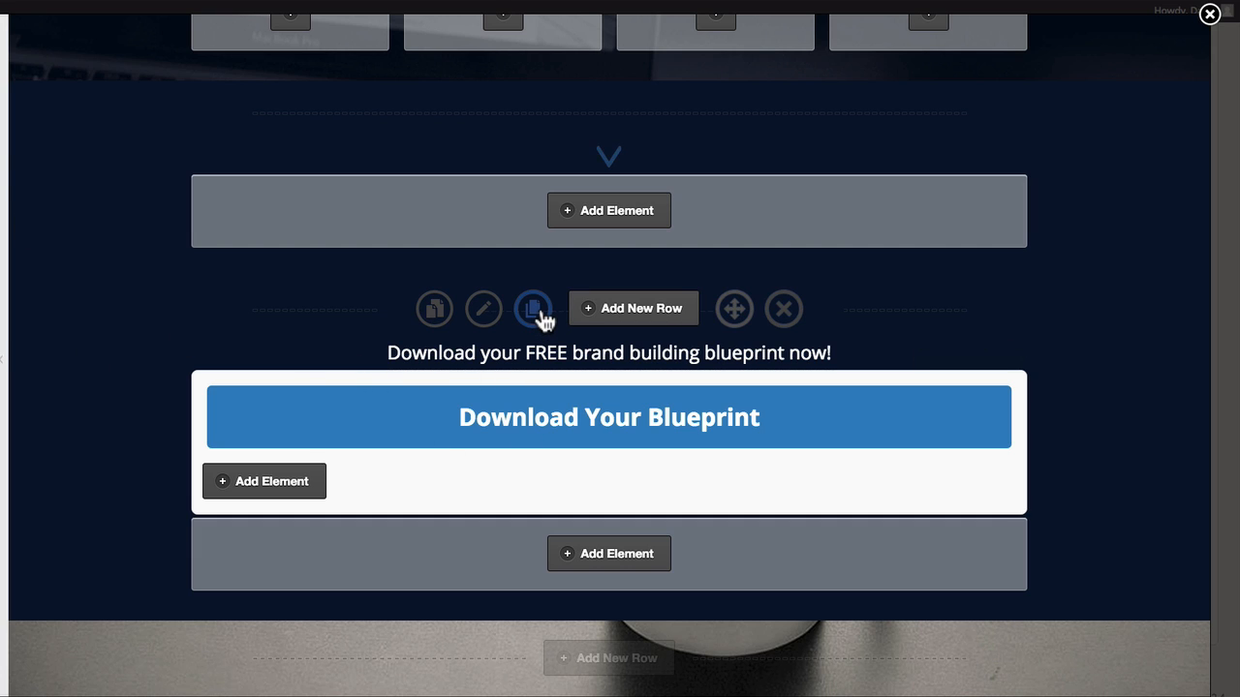
left_click(530, 310)
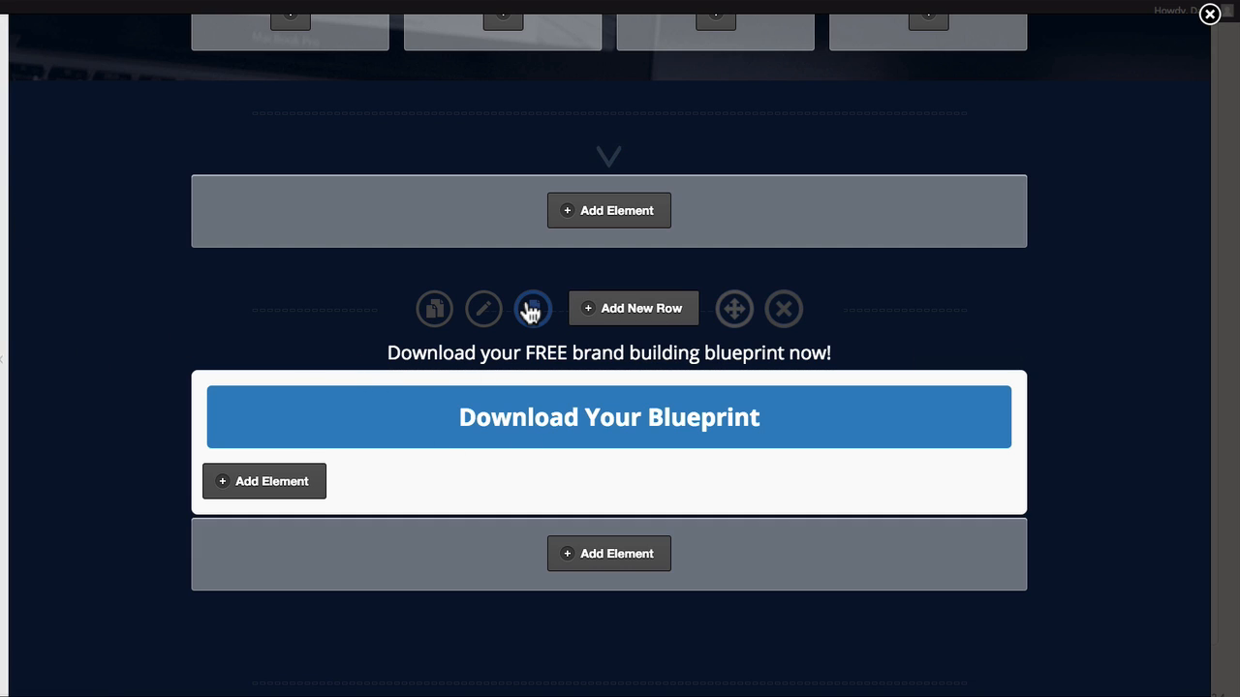
scroll(531, 310, "down", 2)
scroll(645, 424, "down", 1)
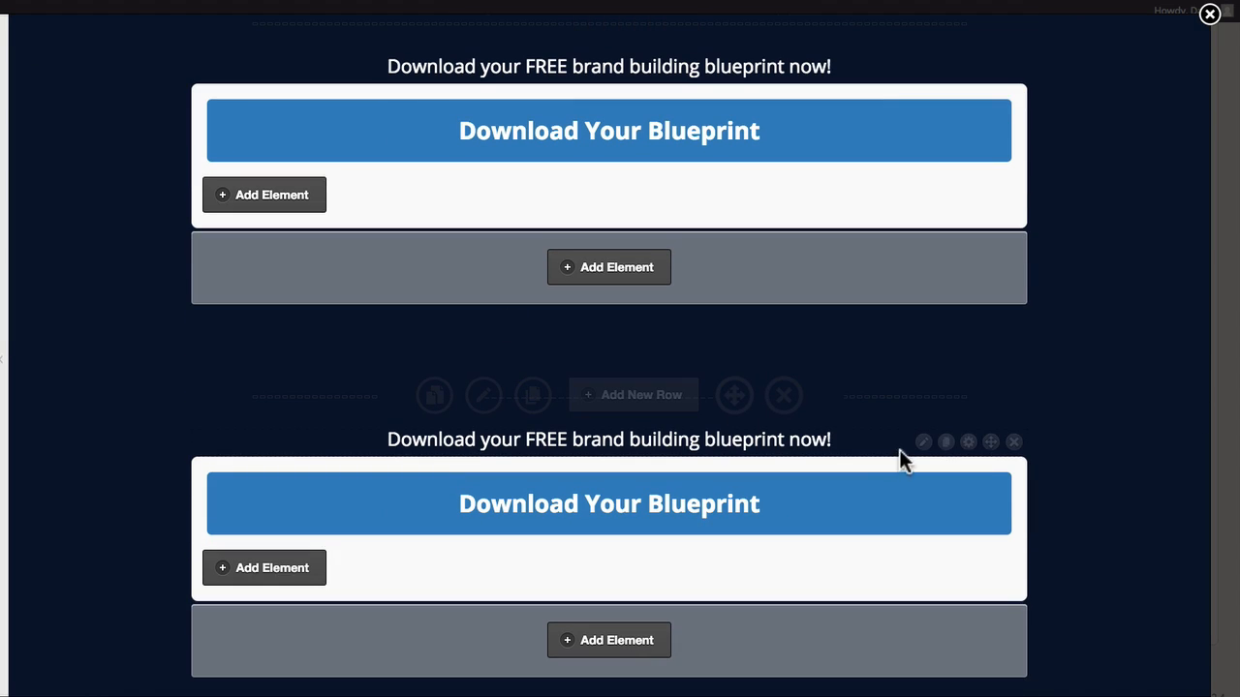
Step: Delete the headline and the download button overlay from the duplicated row
left_click(1014, 443)
key("Return")
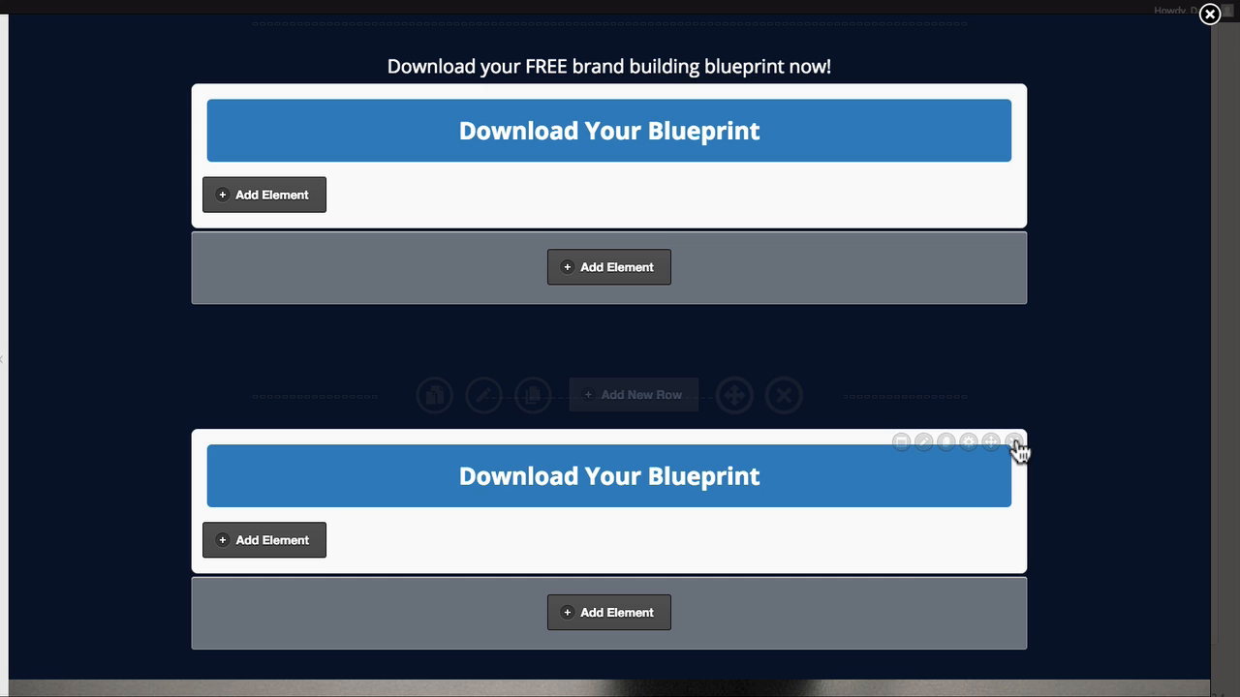
left_click(1014, 443)
key("Return")
Step: Add a text block reading "Copyright © 2015 Company Name" to the emptied last row
left_click(616, 554)
type("opt")
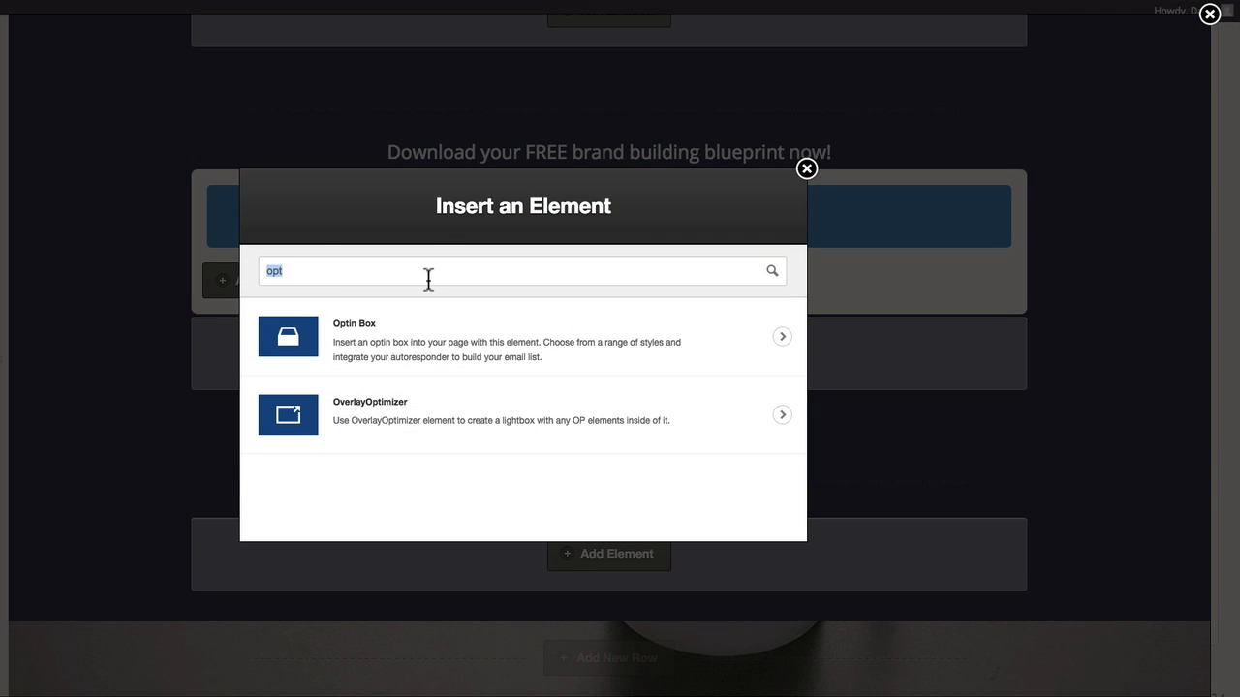
type("text")
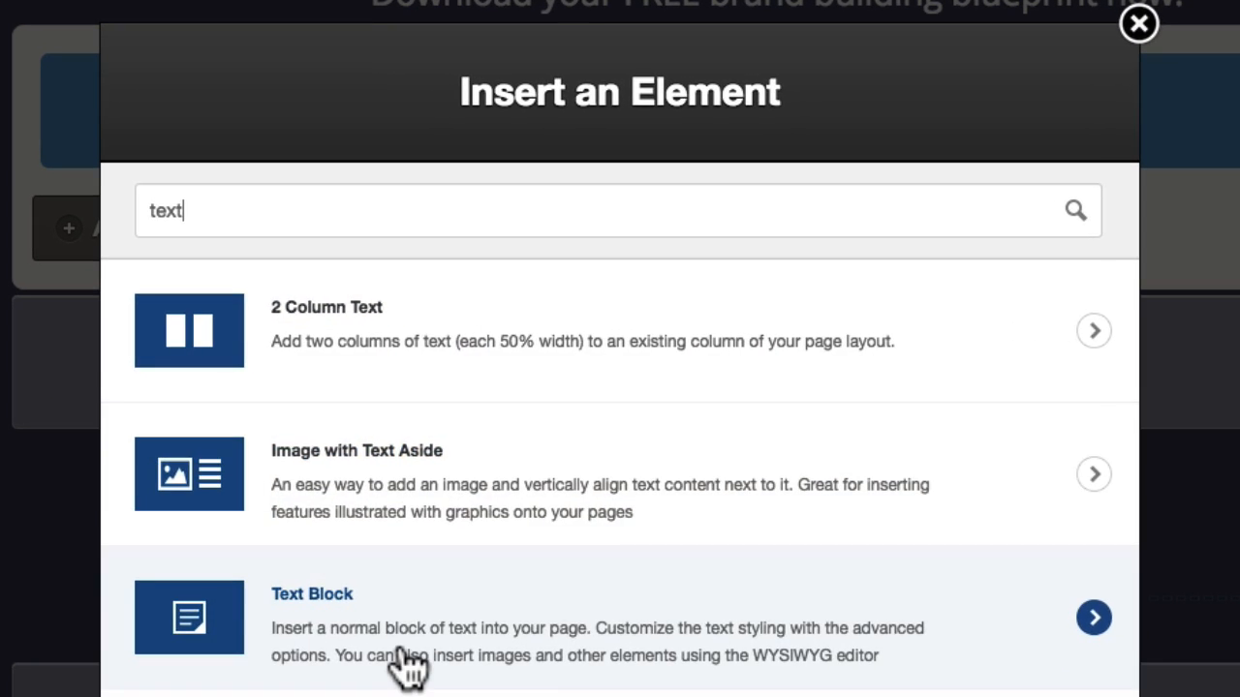
left_click(407, 666)
left_click(553, 364)
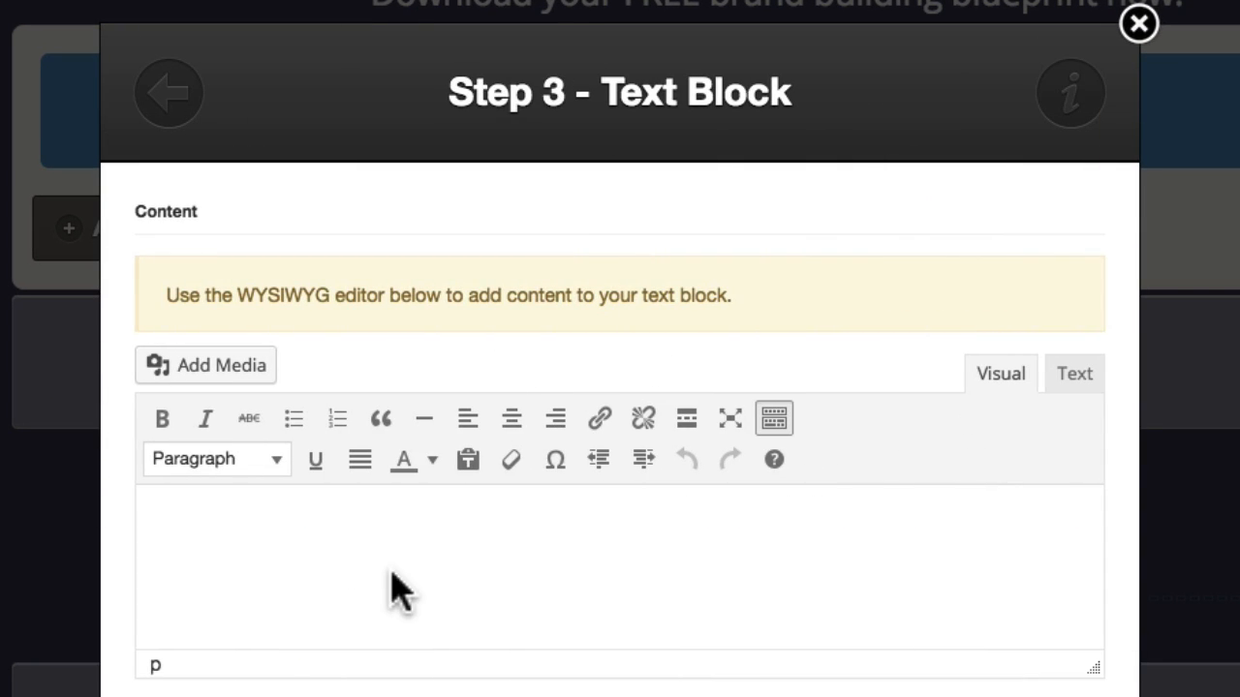
type("Copyright © 2015 Company Name")
scroll(581, 601, "down", 2)
left_click(746, 638)
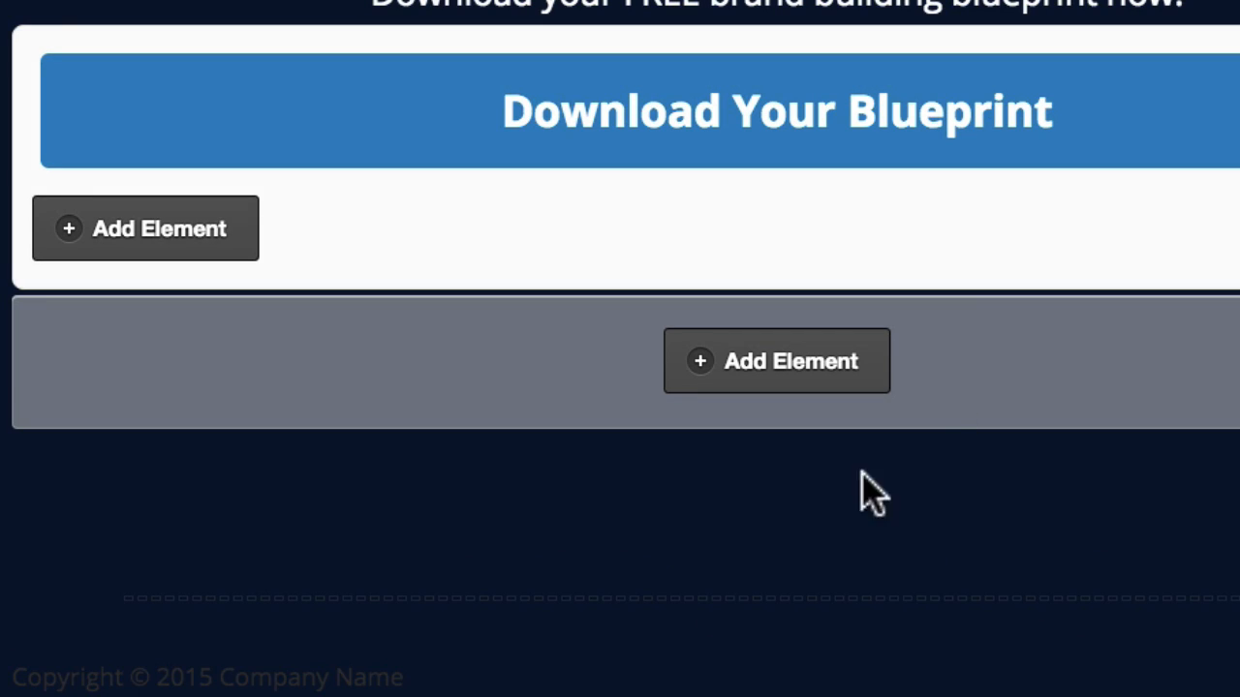
Step: Center the copyright text, style it as 13px thin in white, and save the page
mouse_move(986, 581)
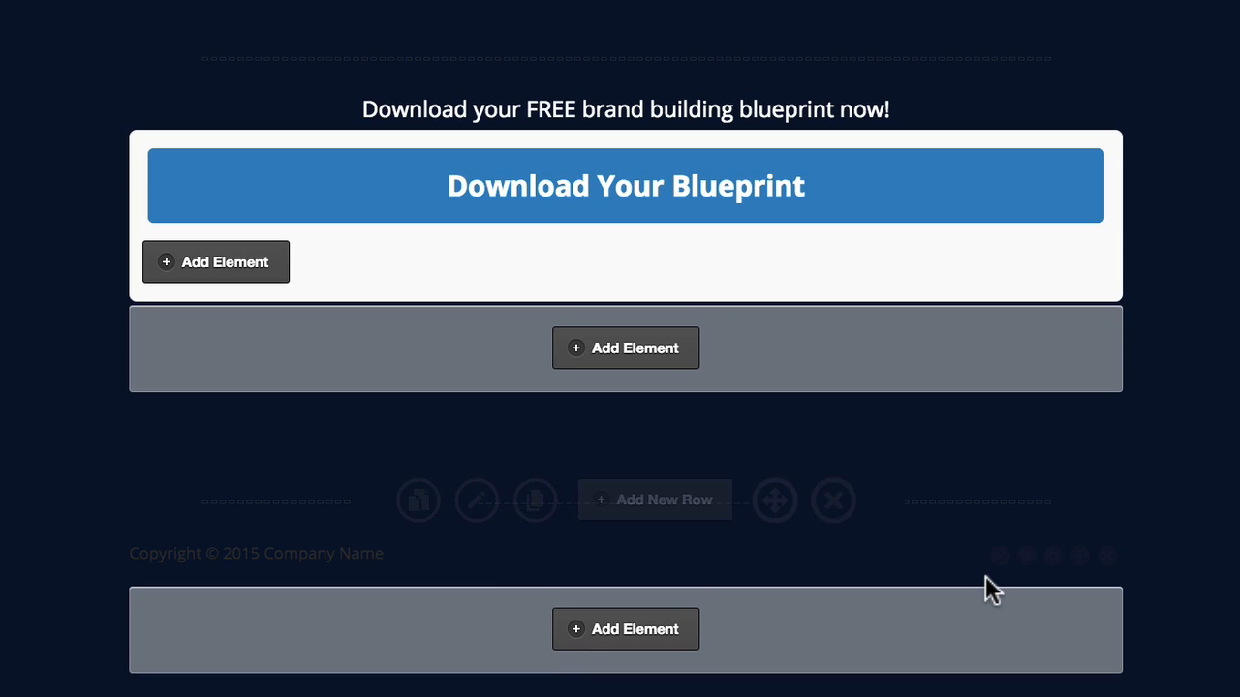
left_click(998, 558)
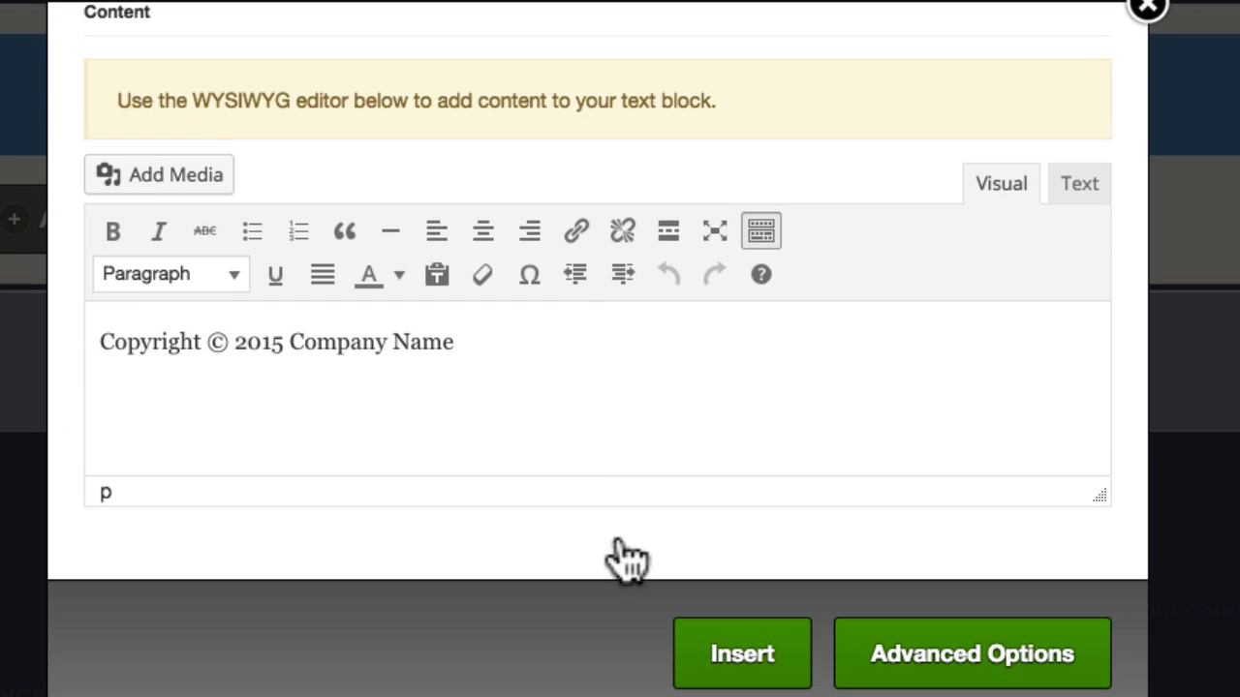
left_click(957, 669)
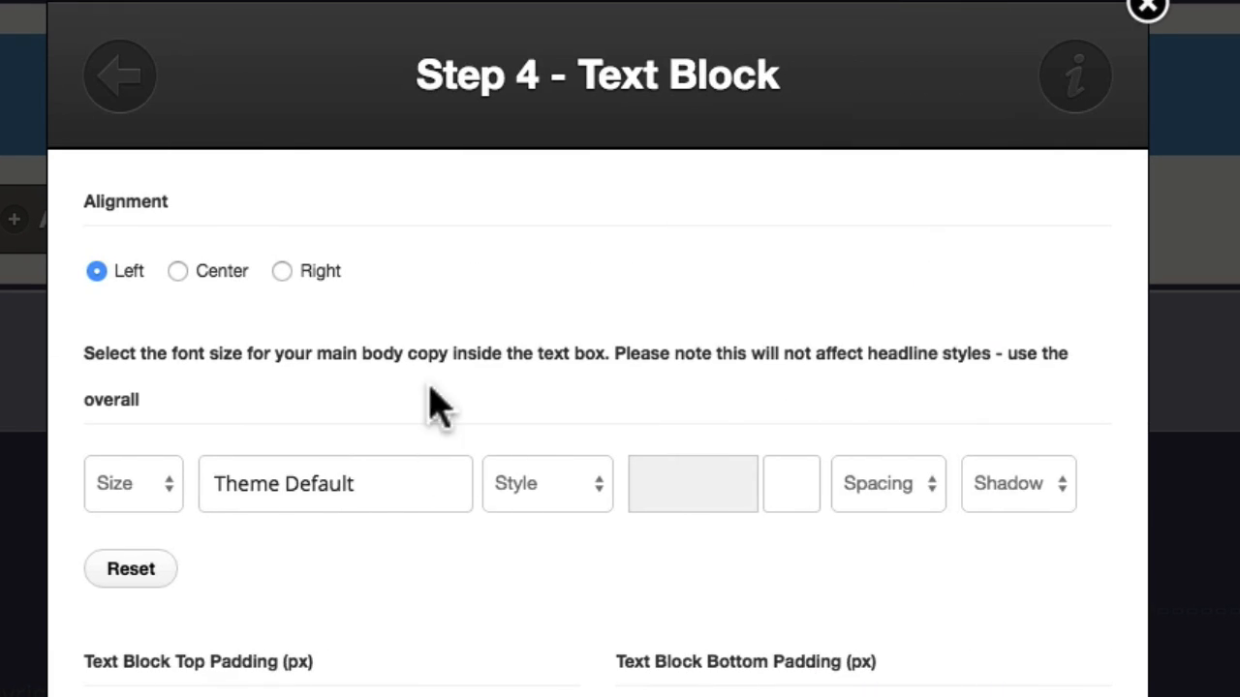
left_click(181, 272)
left_click(133, 499)
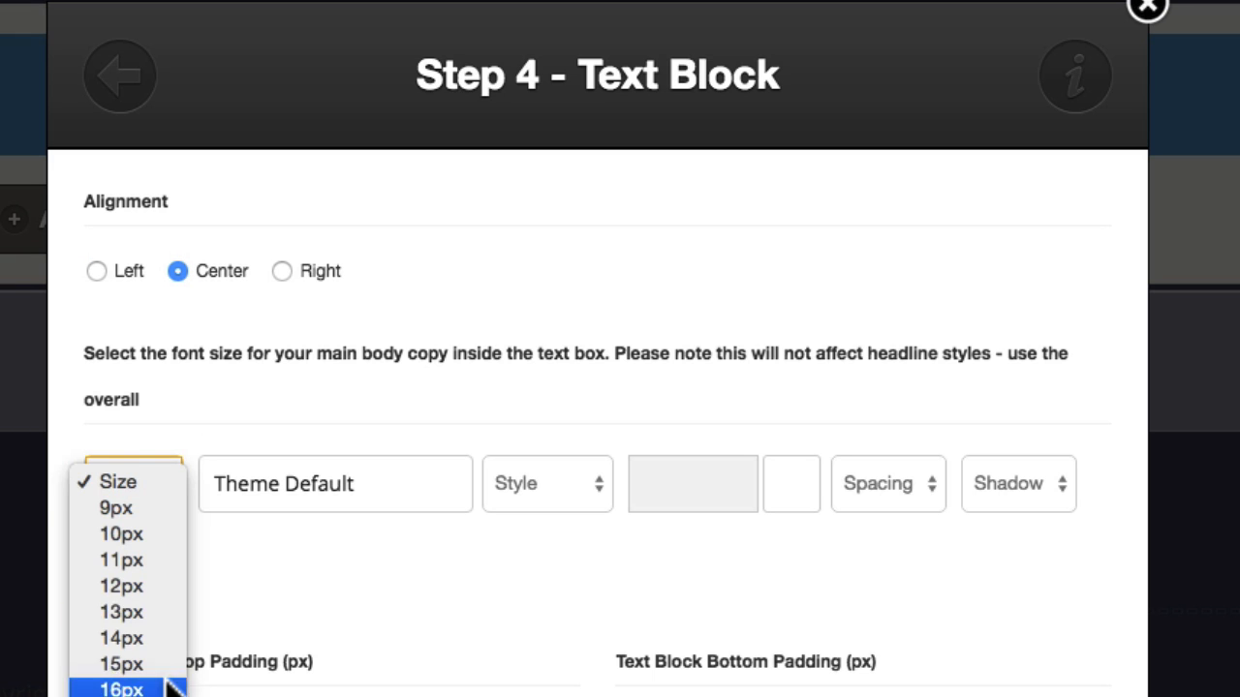
left_click(162, 617)
left_click(606, 498)
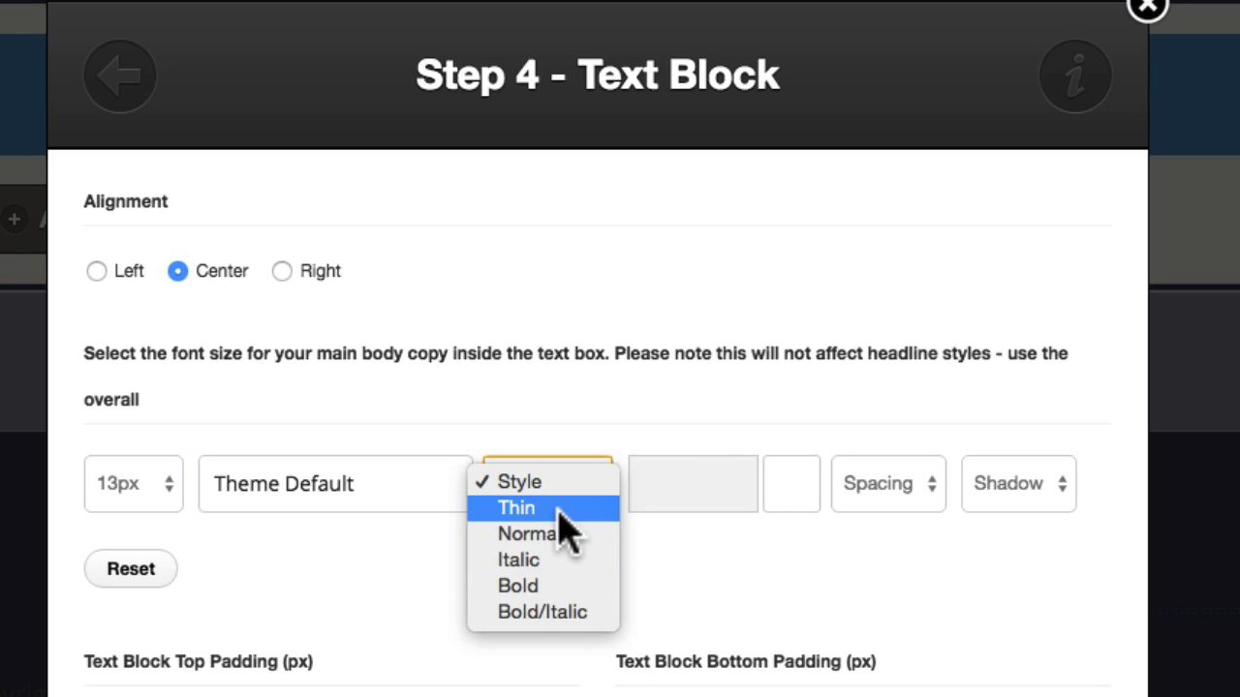
left_click(565, 509)
left_click(790, 487)
scroll(968, 601, "down", 10)
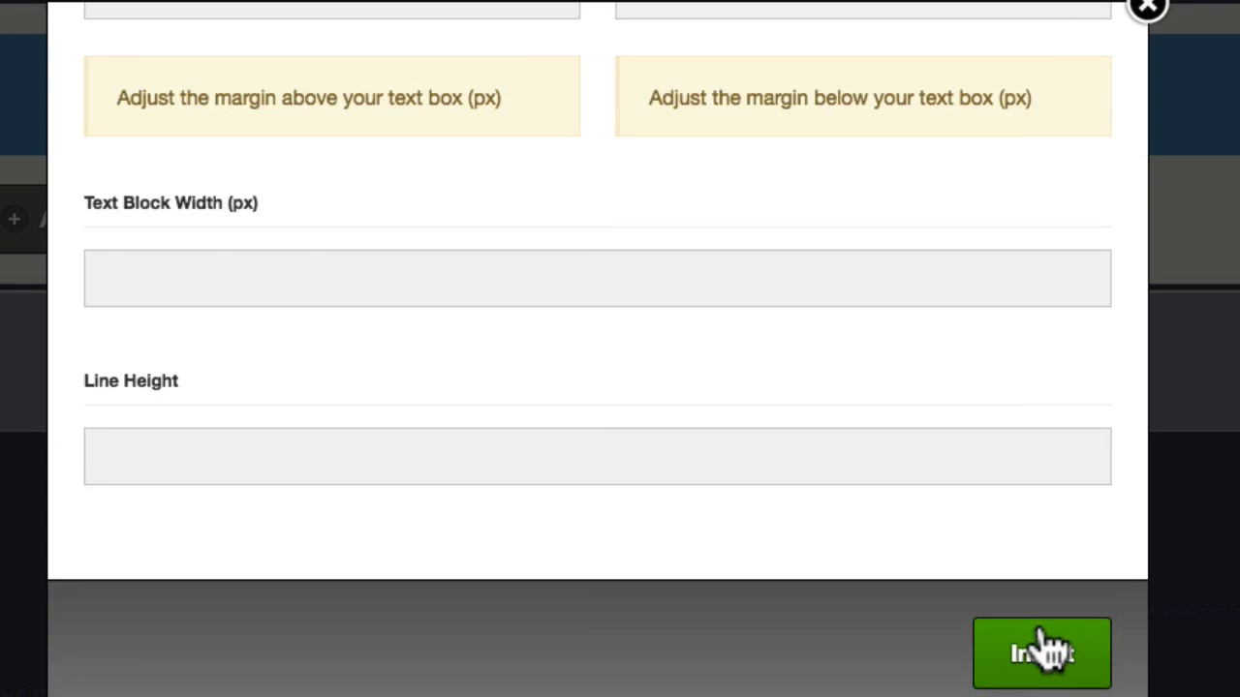
left_click(1038, 639)
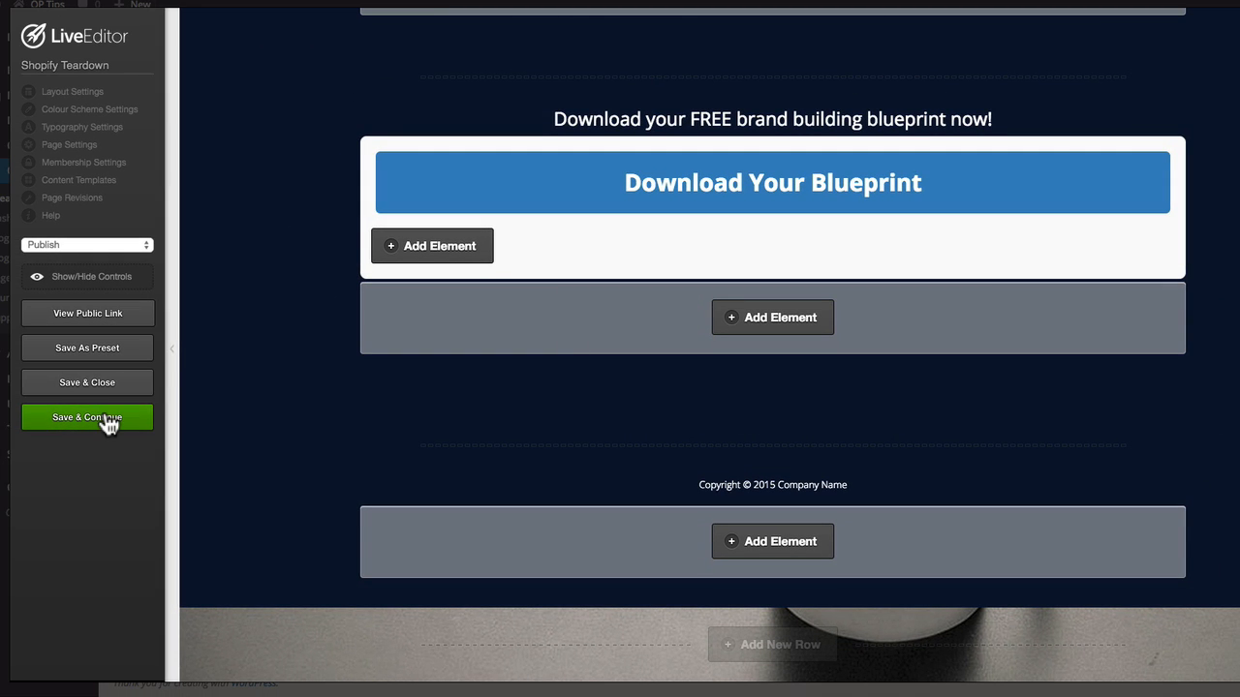
left_click(106, 419)
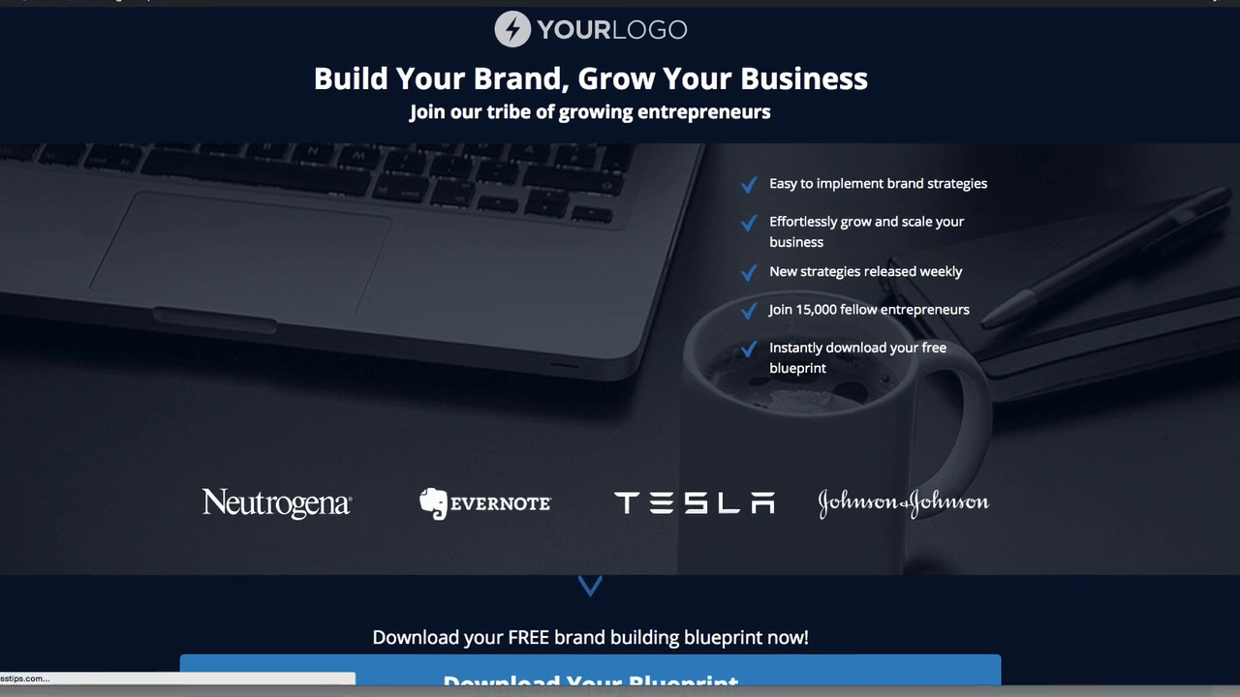
Step: Look over the live page down to the copyright line and test the download button's overlay, closing it again
scroll(223, 442, "up", 1)
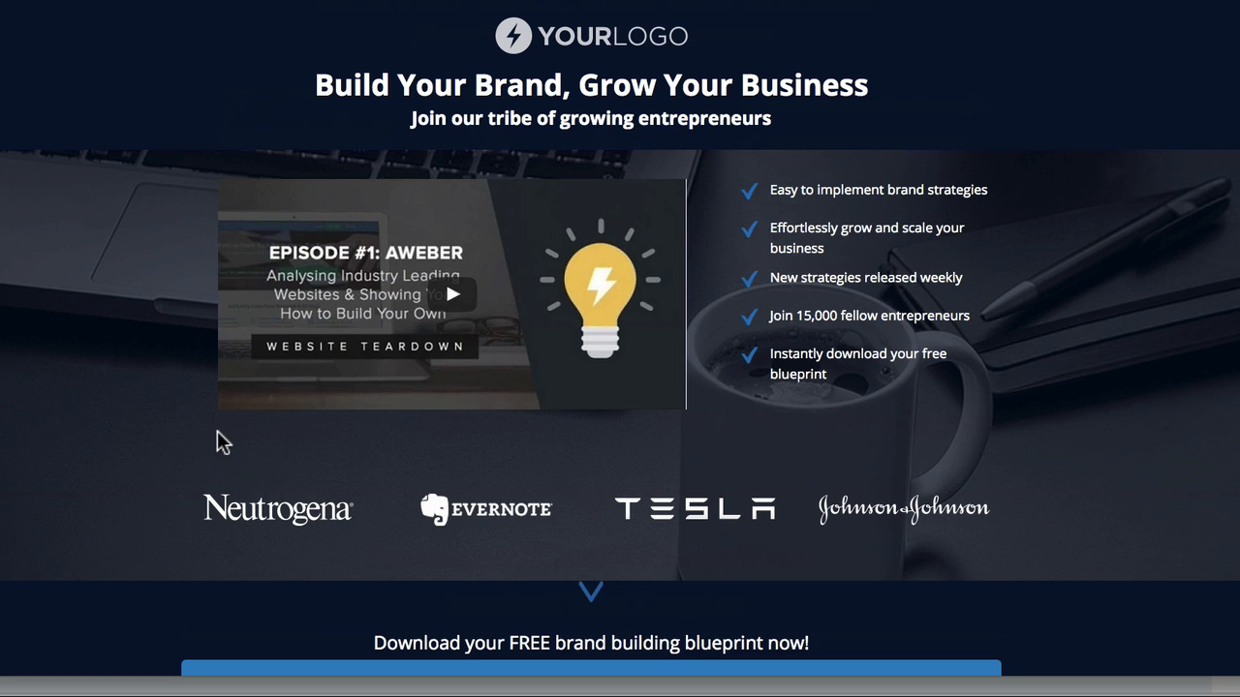
scroll(126, 344, "down", 3)
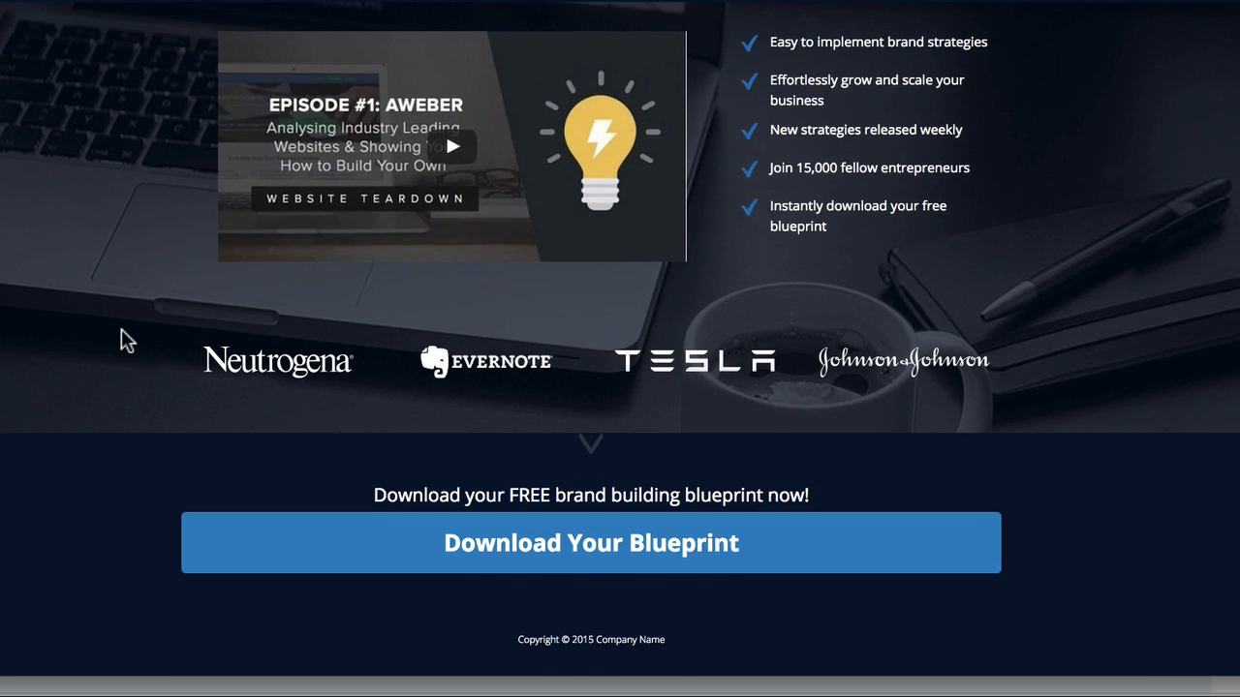
scroll(136, 412, "up", 3)
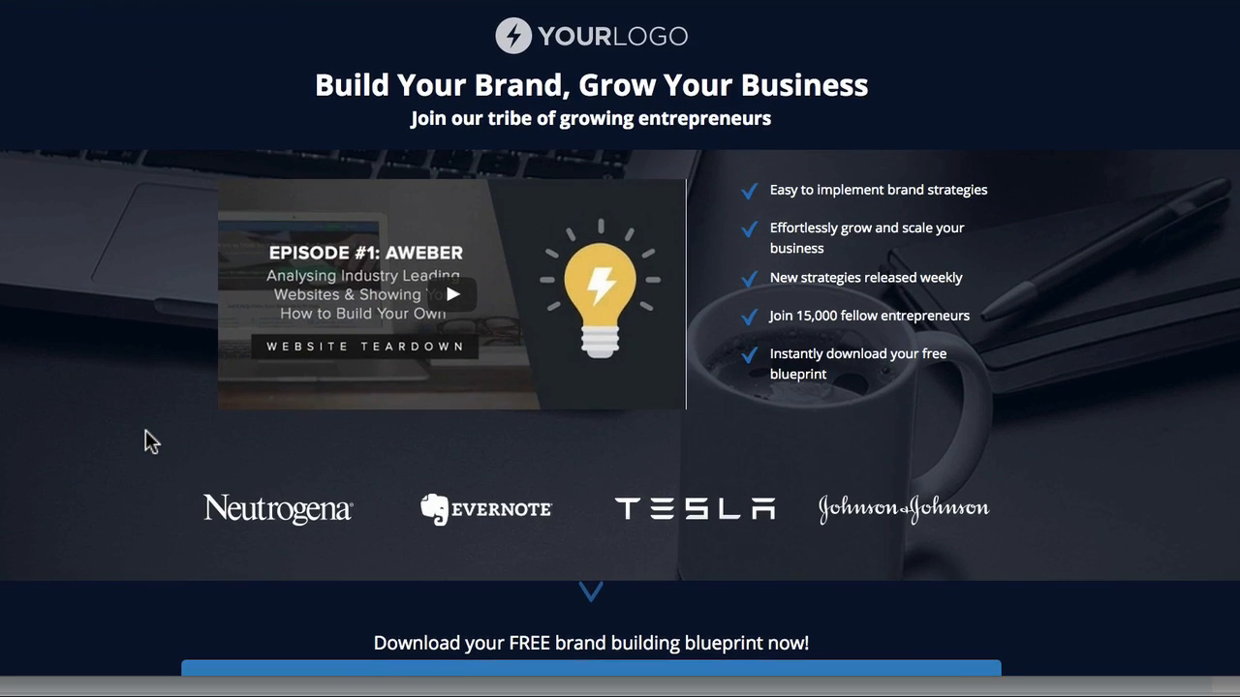
scroll(146, 430, "down", 2)
scroll(714, 576, "down", 1)
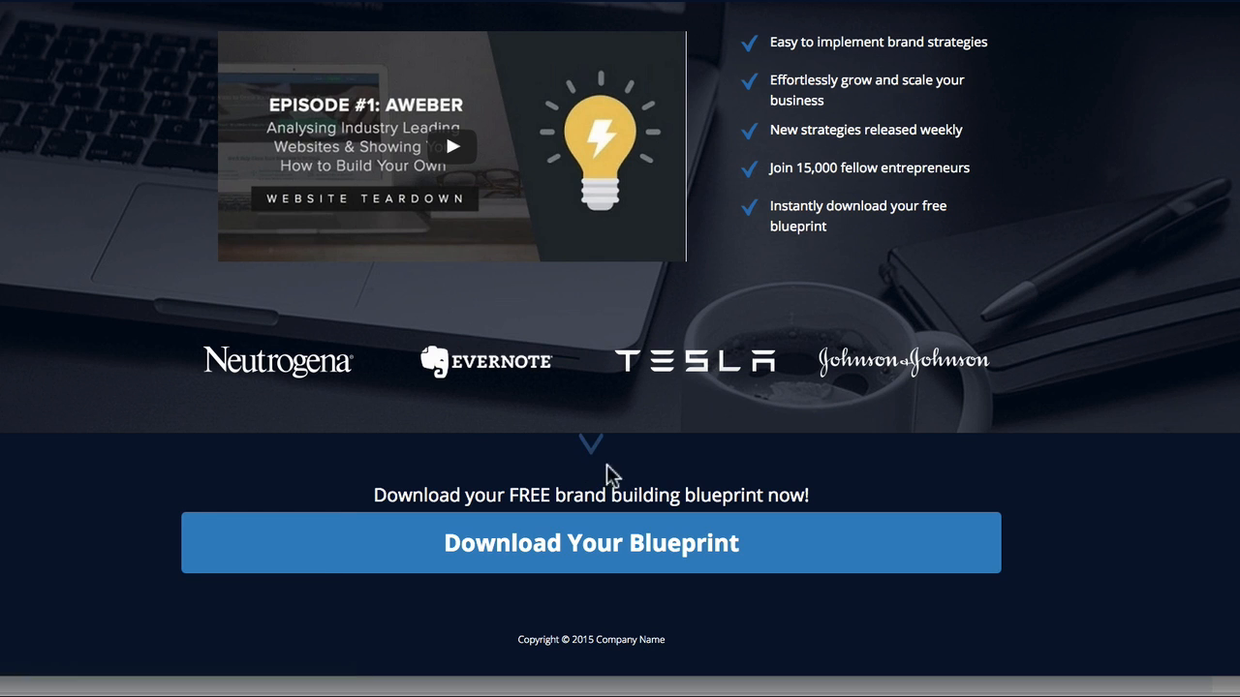
left_click(547, 563)
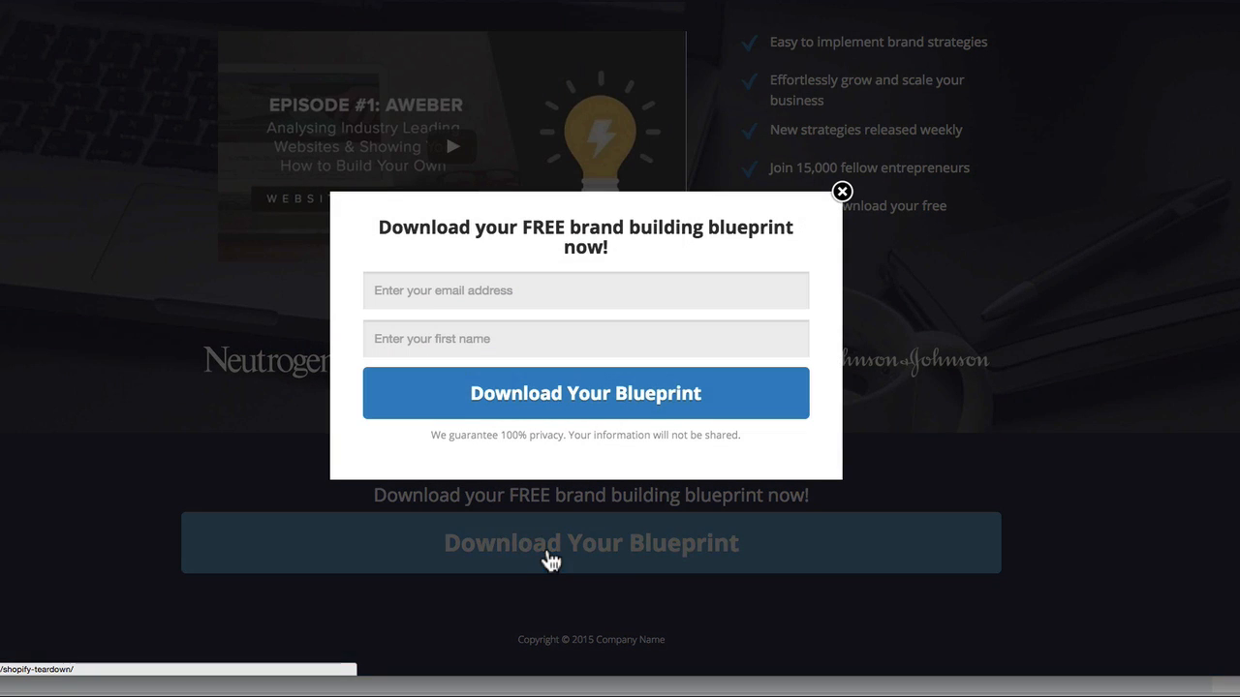
left_click(842, 193)
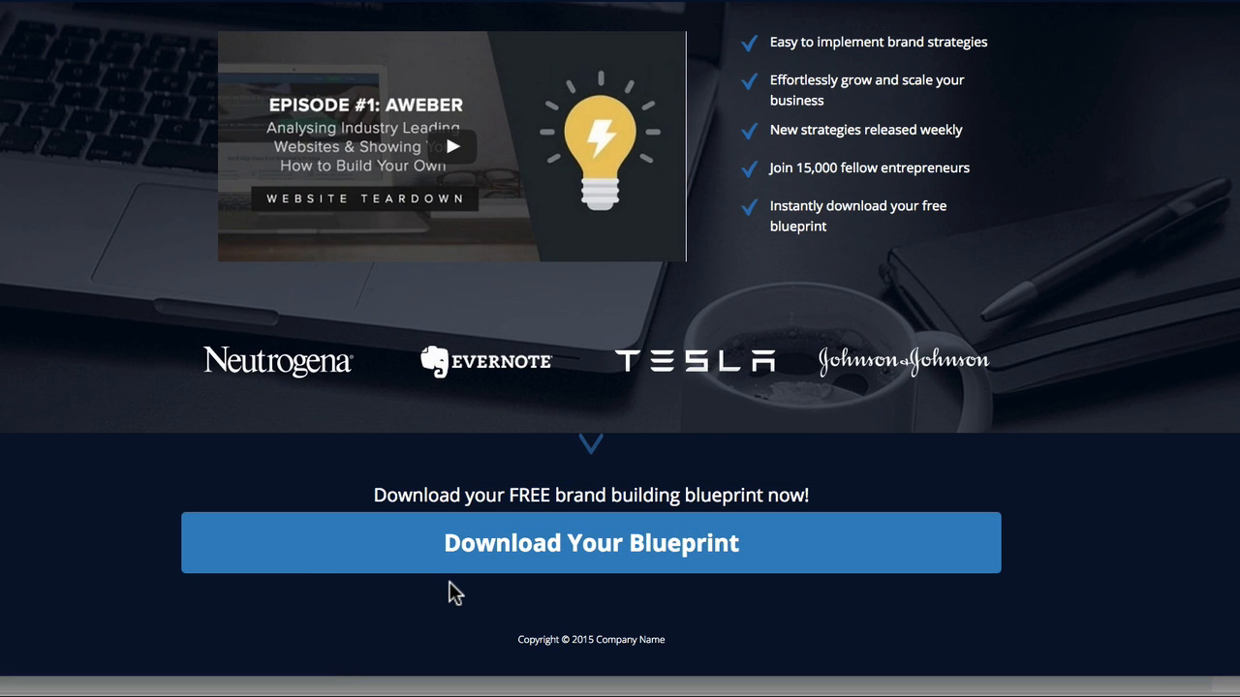
Step: Examine the live page's header, video, bullet list, logos and download section once more
scroll(574, 548, "up", 3)
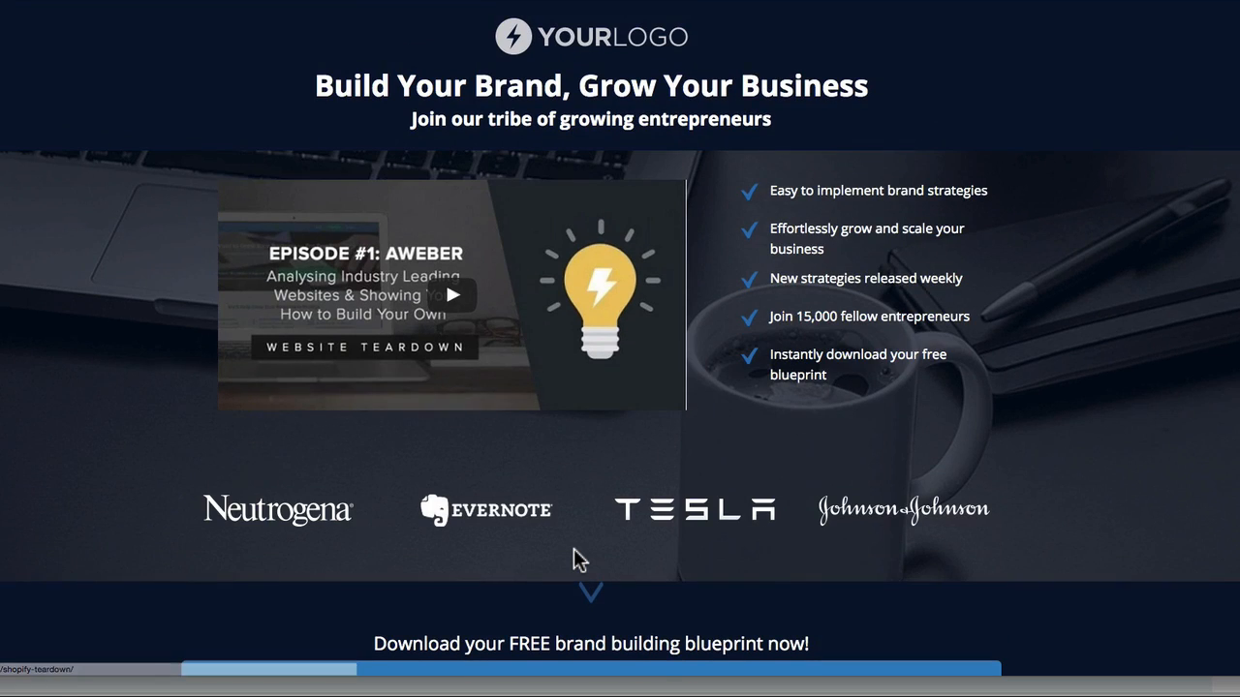
scroll(576, 554, "down", 1)
scroll(573, 550, "down", 2)
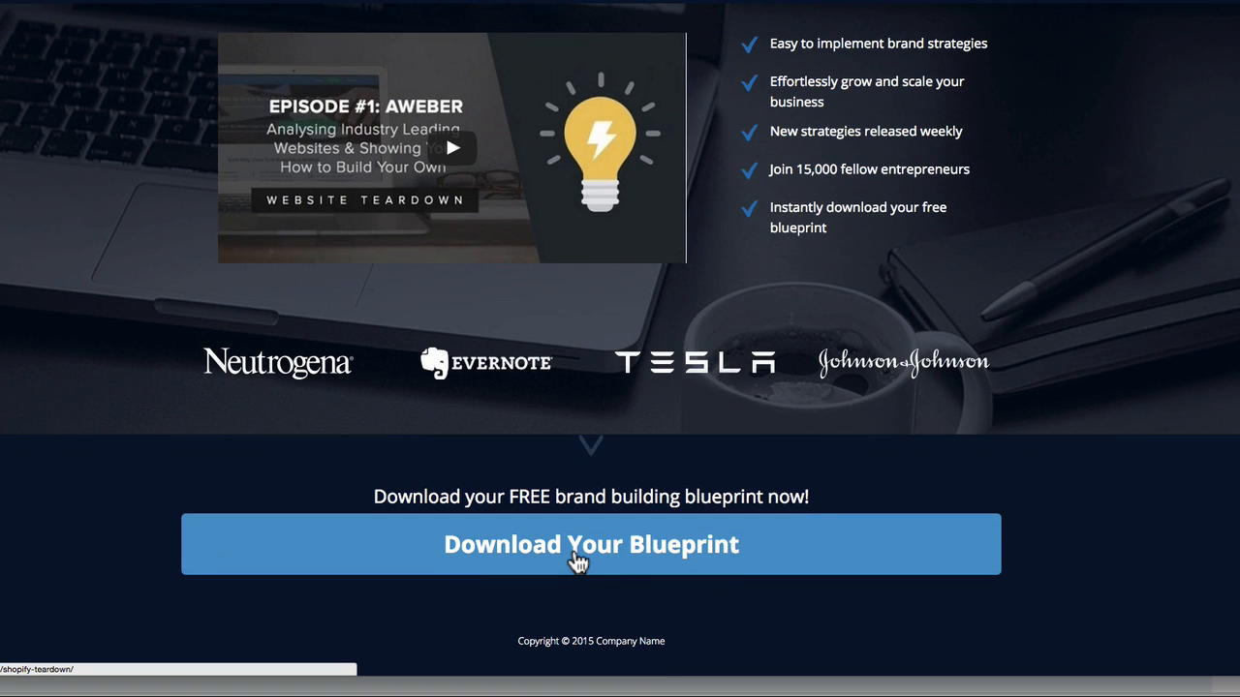
scroll(574, 550, "up", 1)
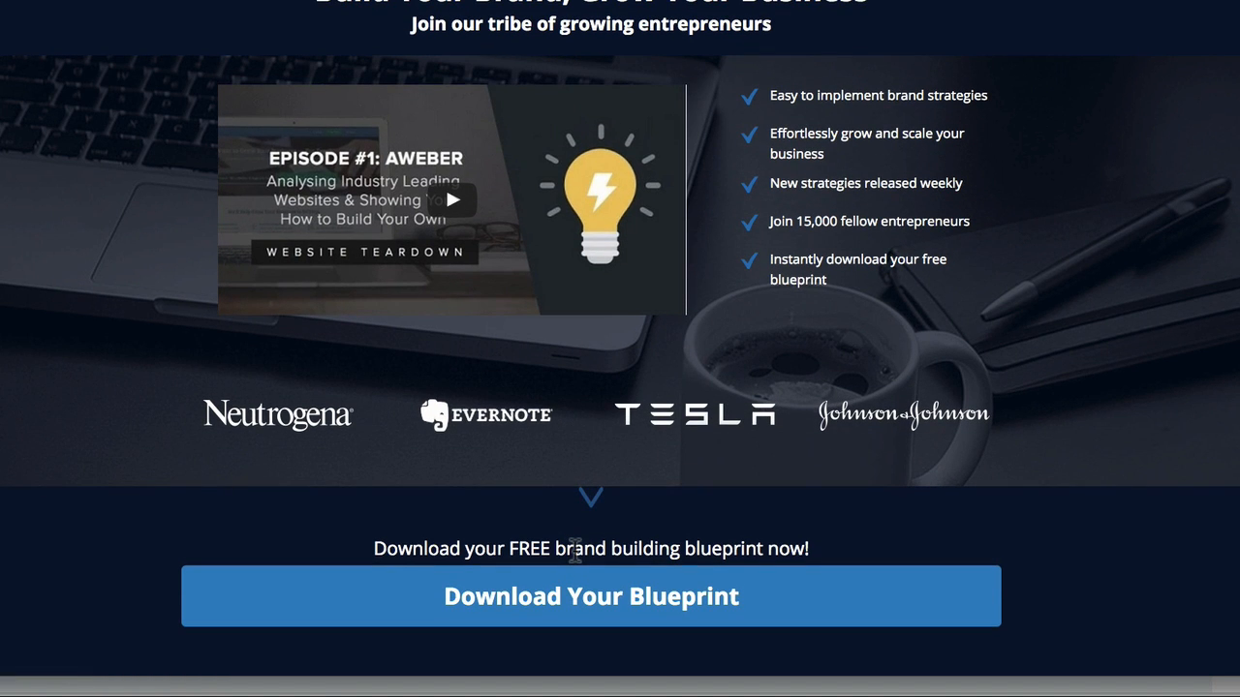
scroll(481, 384, "up", 1)
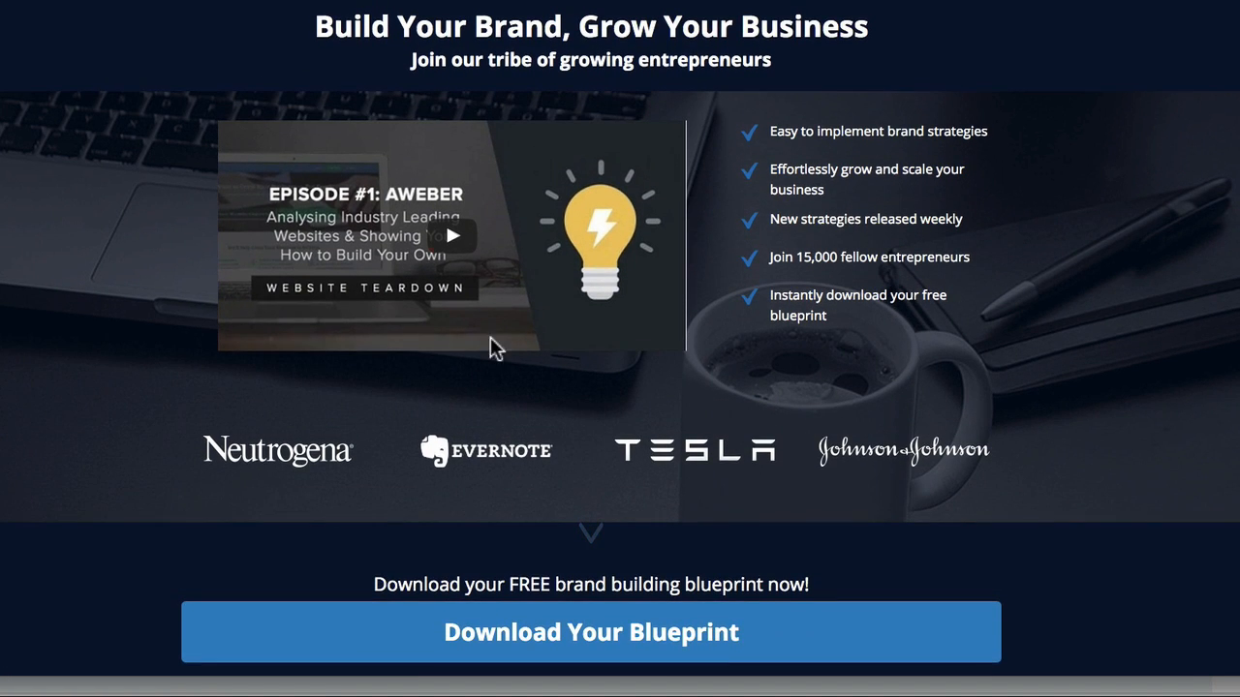
scroll(521, 283, "up", 1)
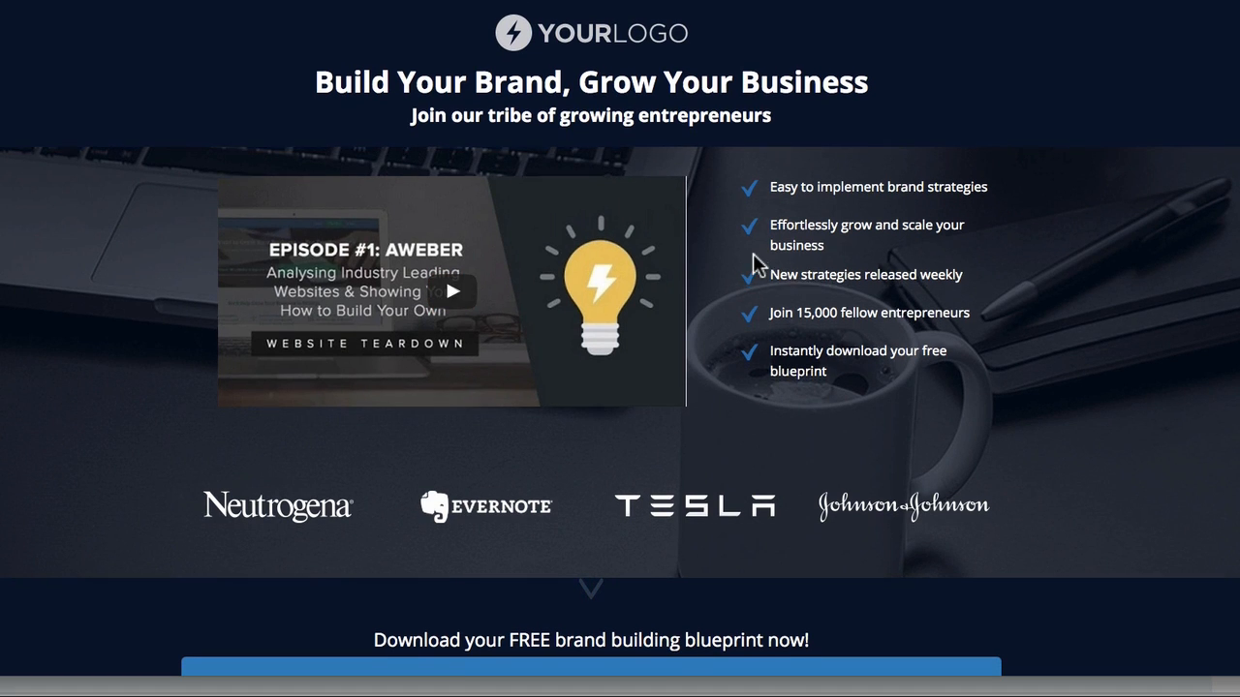
scroll(652, 386, "down", 2)
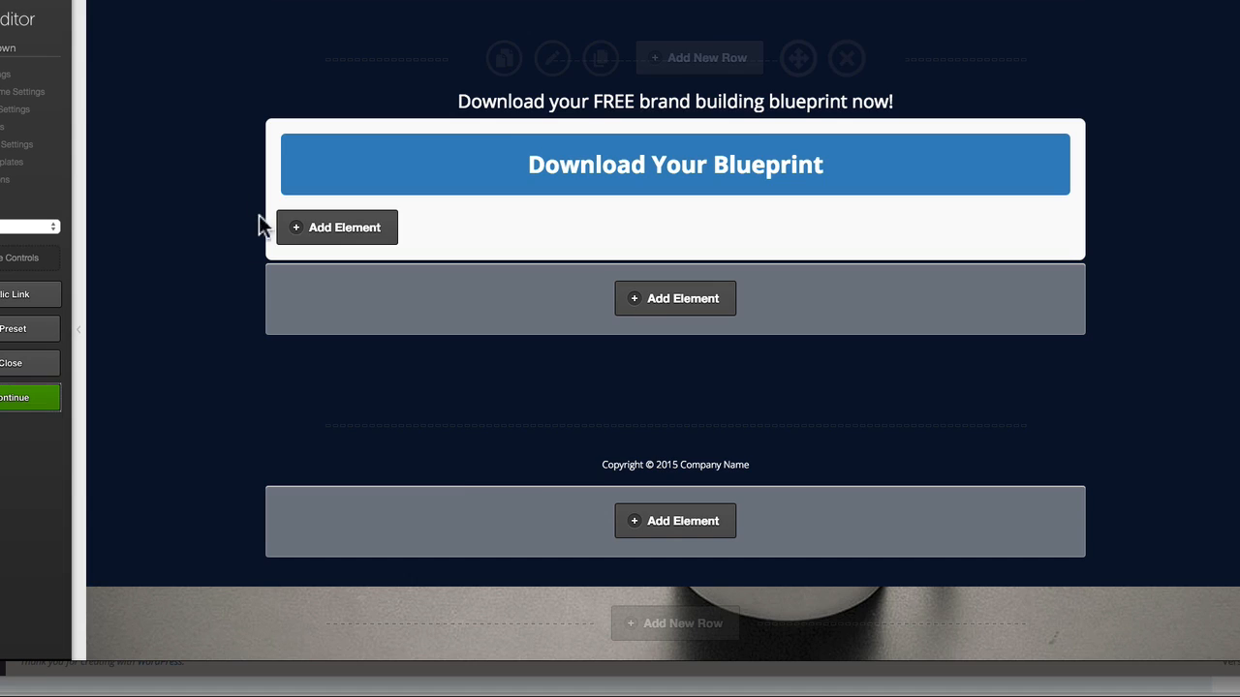
Step: Insert a new one-column row between the company logo row and the arrow row
scroll(779, 538, "up", 4)
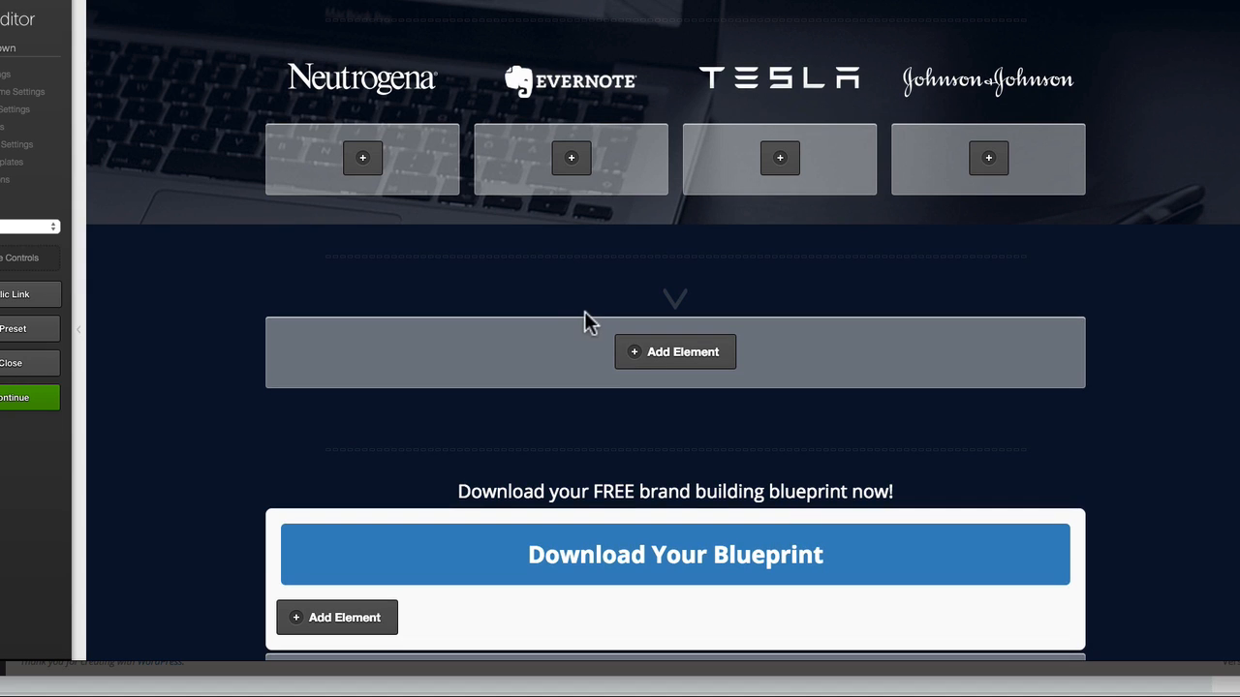
mouse_move(429, 268)
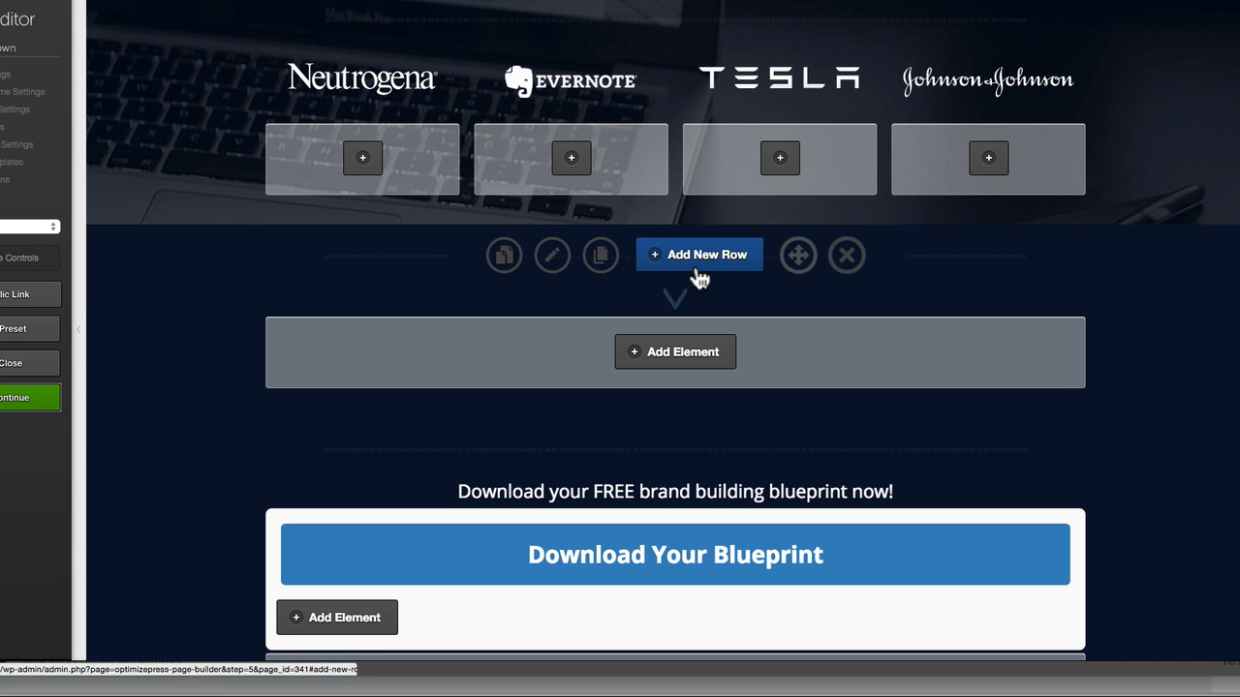
left_click(696, 272)
scroll(383, 184, "down", 5)
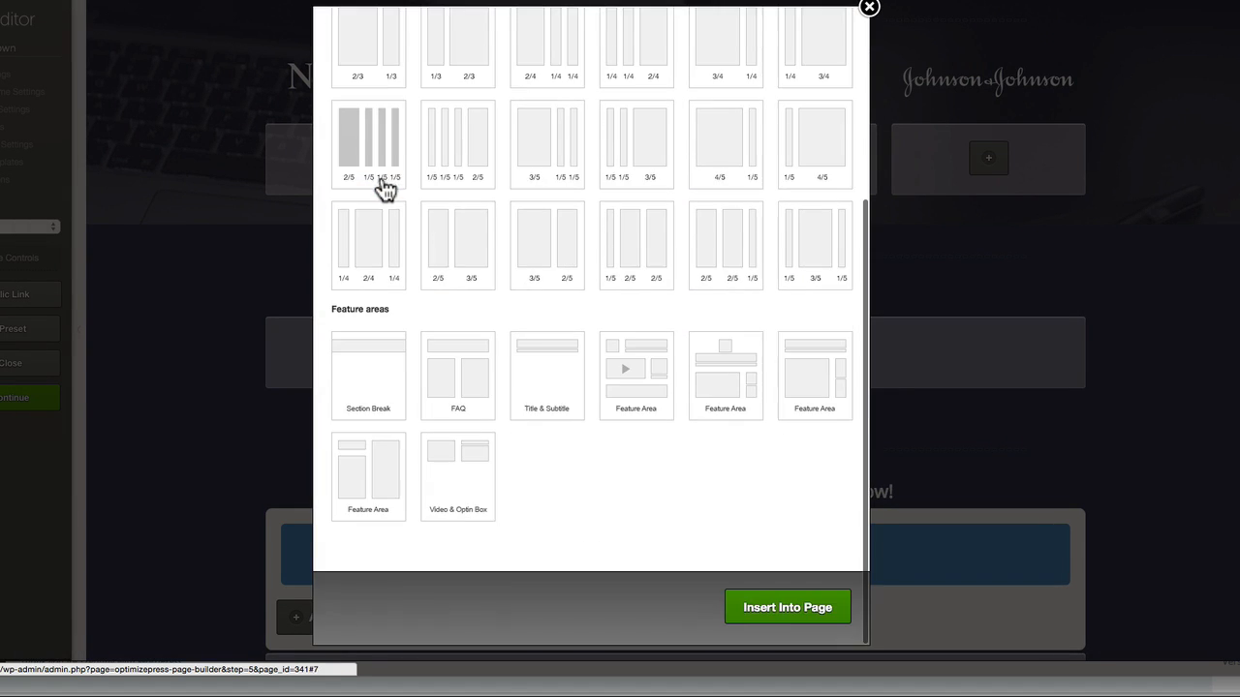
left_click(789, 621)
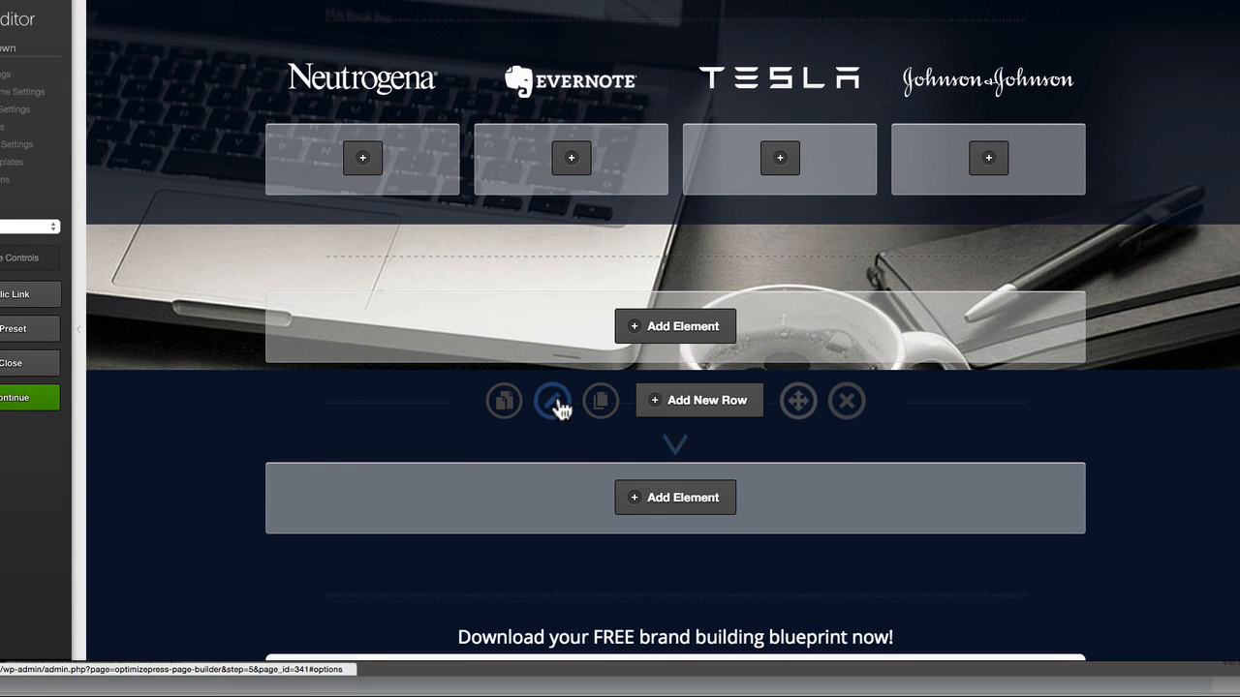
Step: Set the new empty row's top and bottom padding to 0 and update the row
left_click(549, 257)
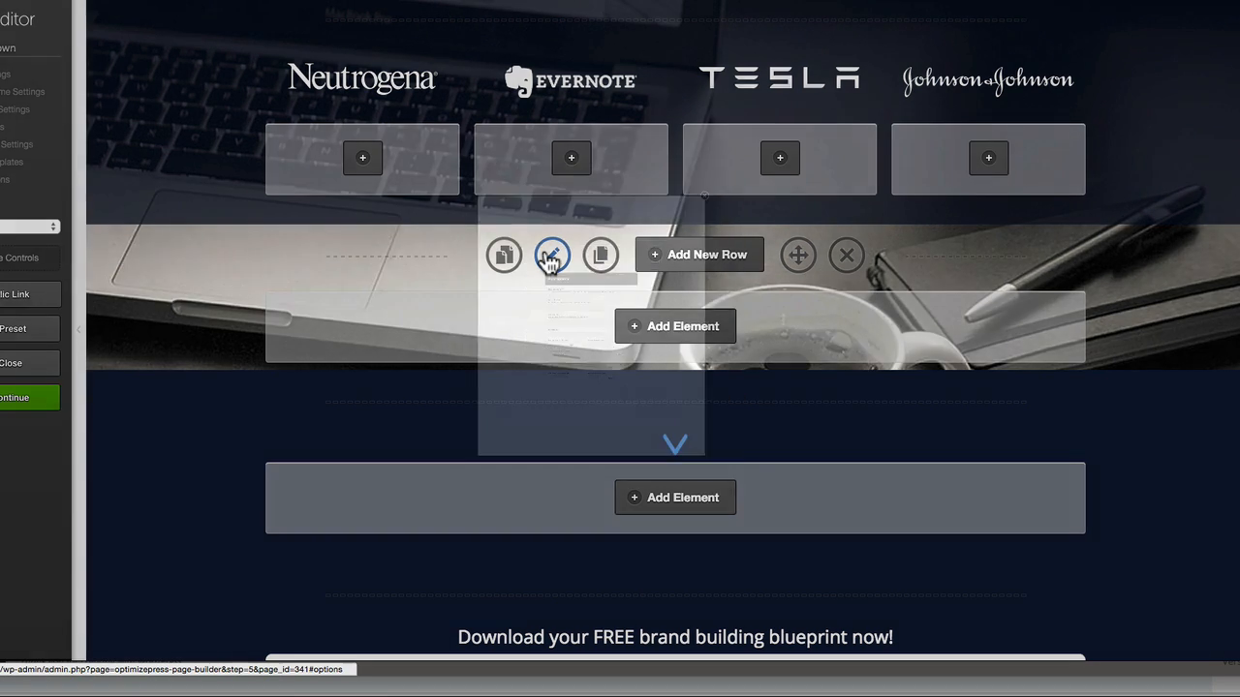
scroll(545, 256, "down", 3)
scroll(545, 256, "up", 3)
left_click(409, 501)
left_click(621, 502)
type("0")
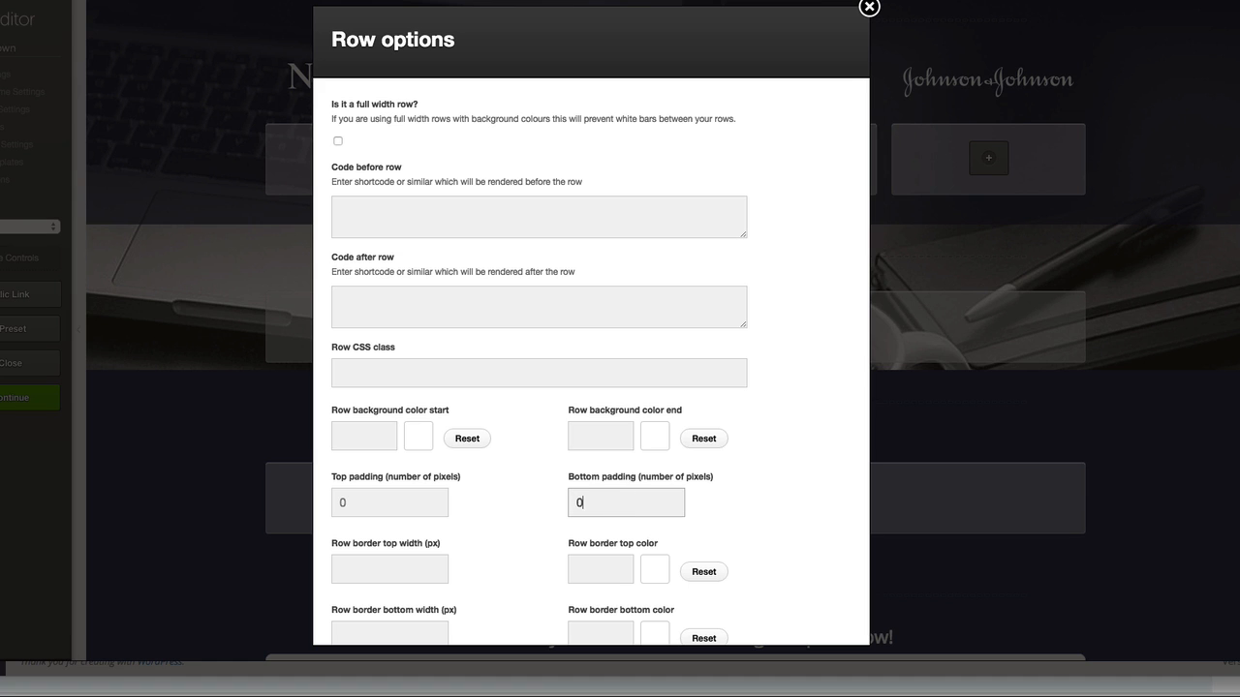
scroll(685, 523, "down", 3)
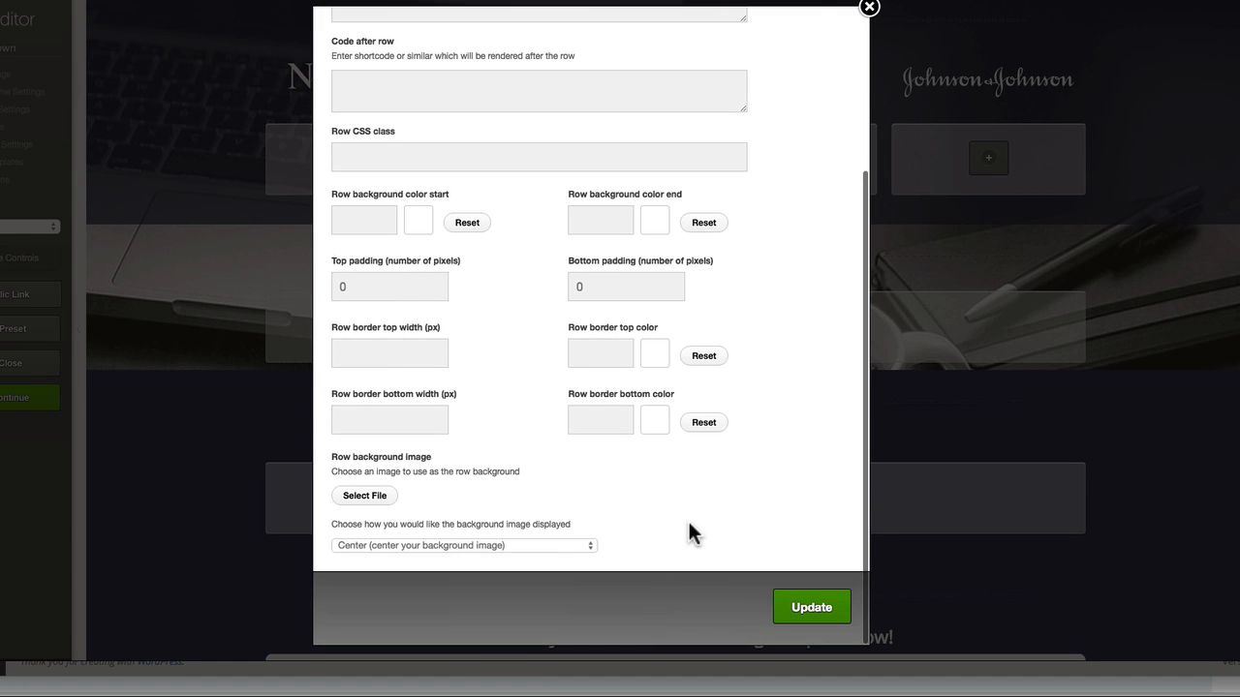
left_click(787, 605)
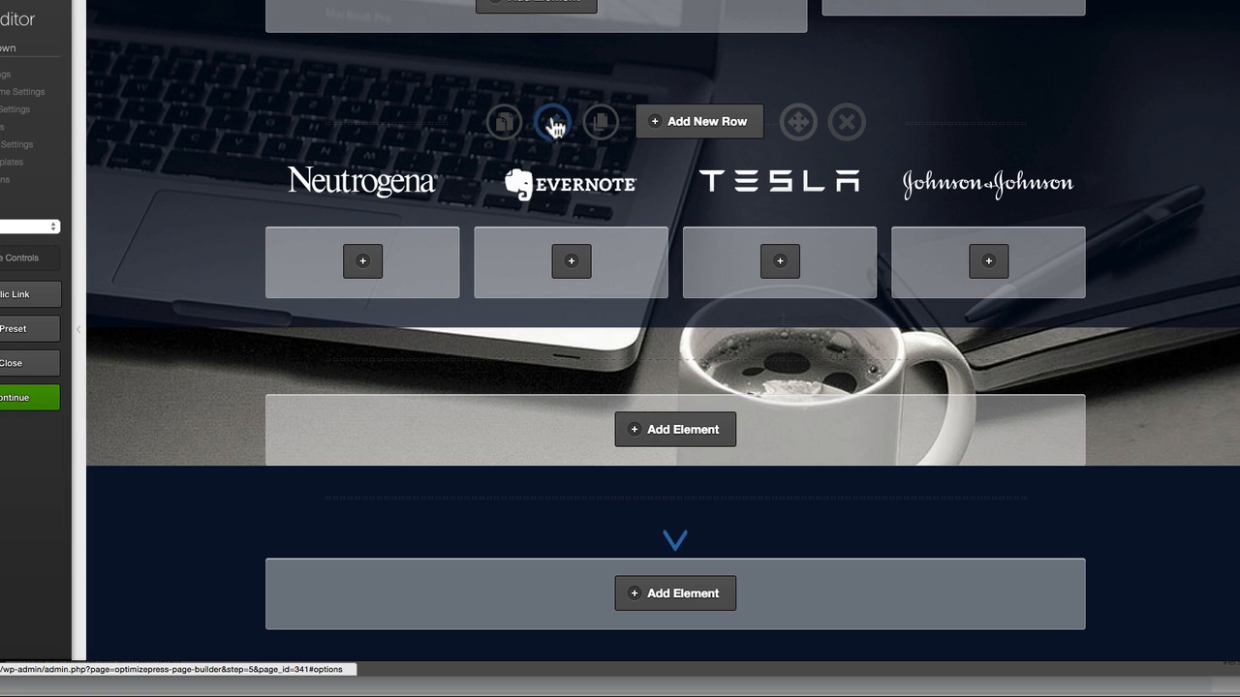
Step: Check the logo row's CSS class and give the empty row below it the class transparent, updating the row
left_click(553, 123)
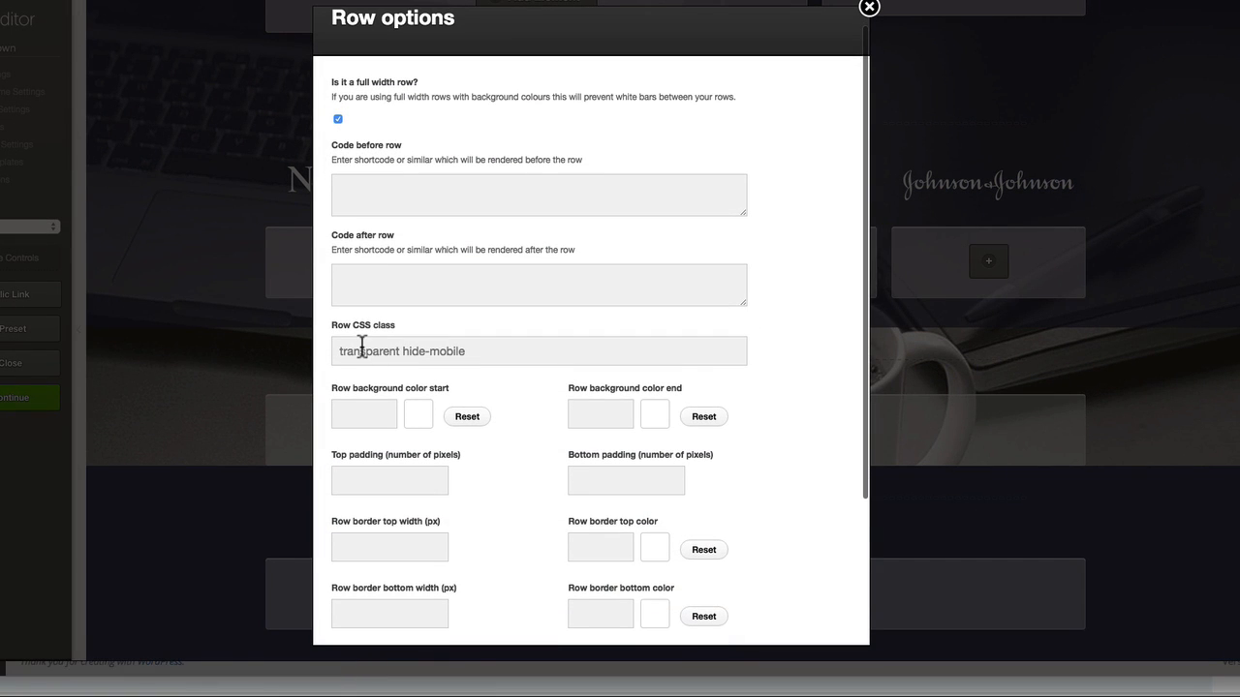
double_click(362, 349)
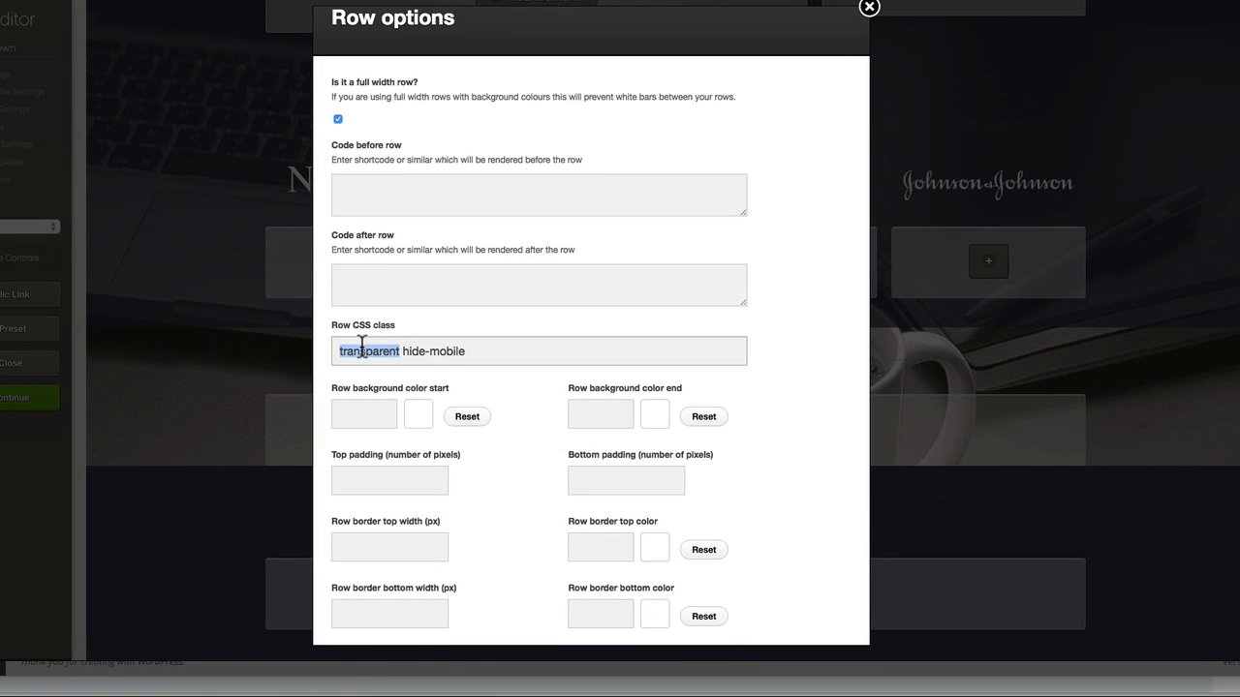
left_click(869, 10)
left_click(553, 368)
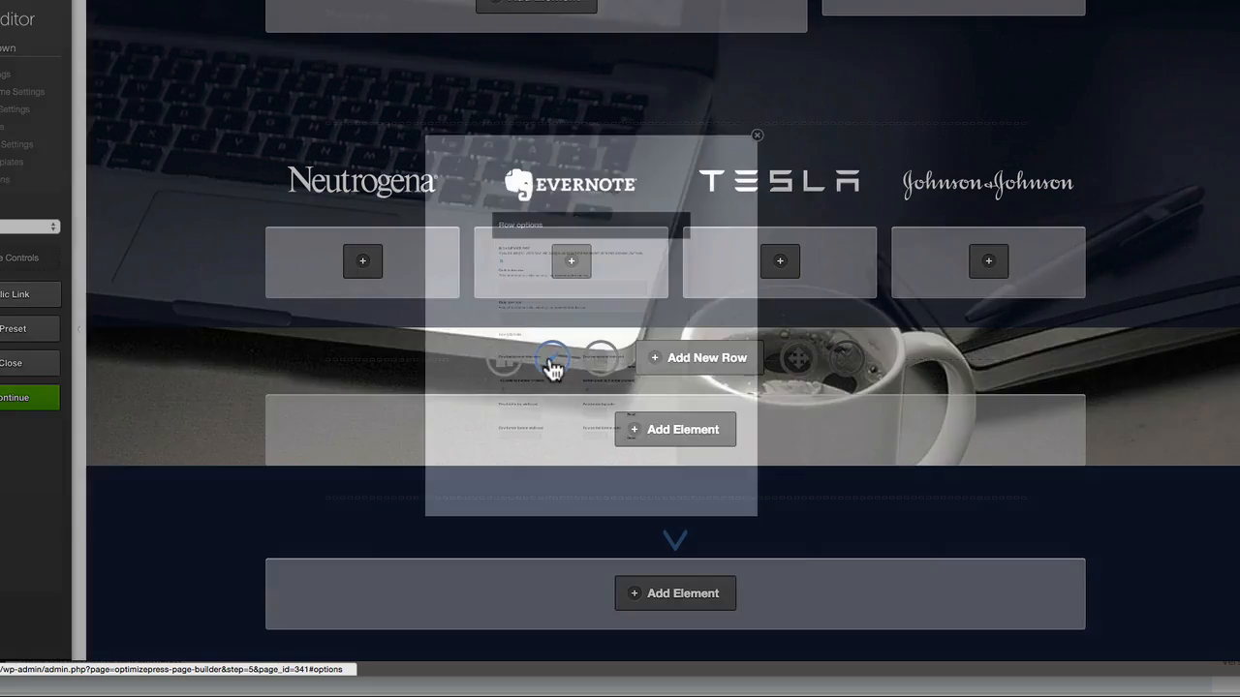
left_click(397, 372)
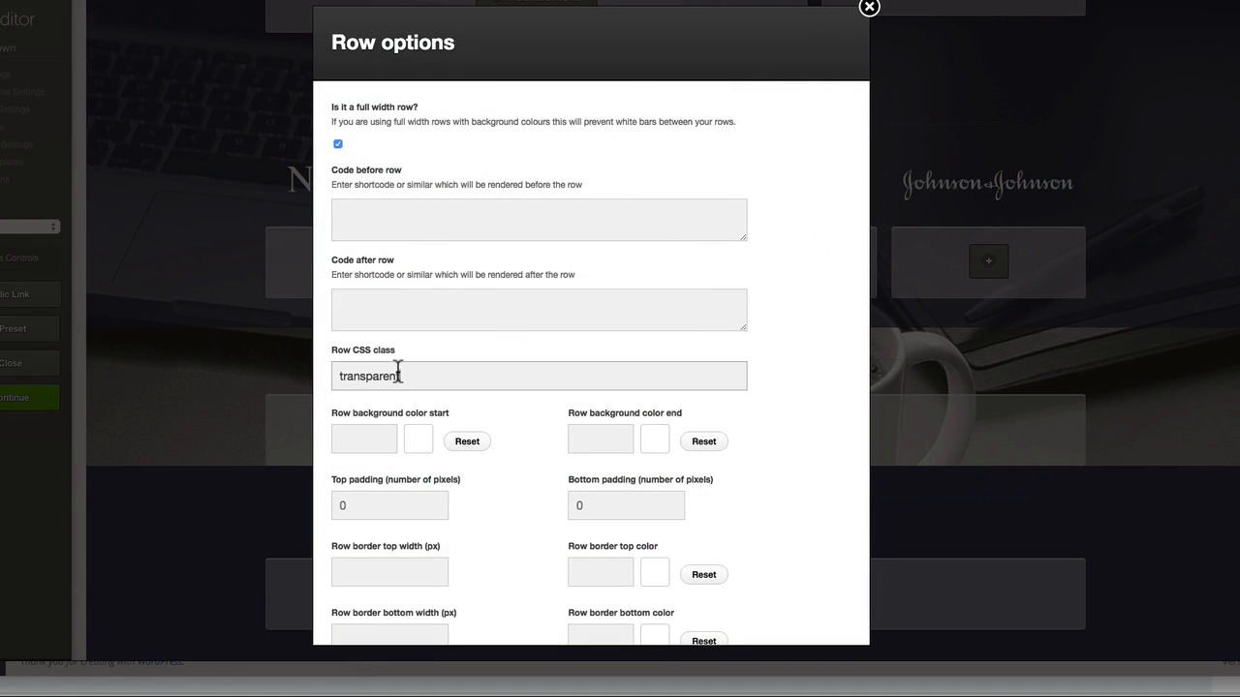
scroll(759, 258, "down", 5)
left_click(811, 609)
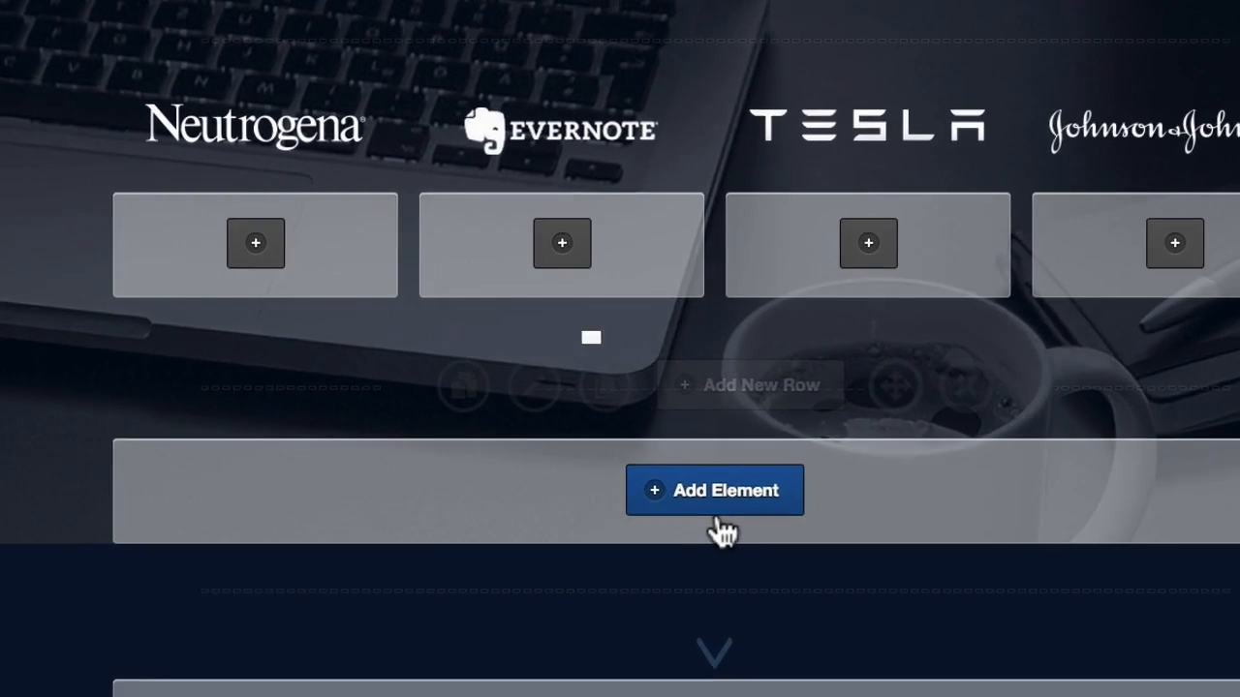
Step: Add an image element to the empty row above the arrow and choose its style
left_click(676, 436)
type("text")
type("im")
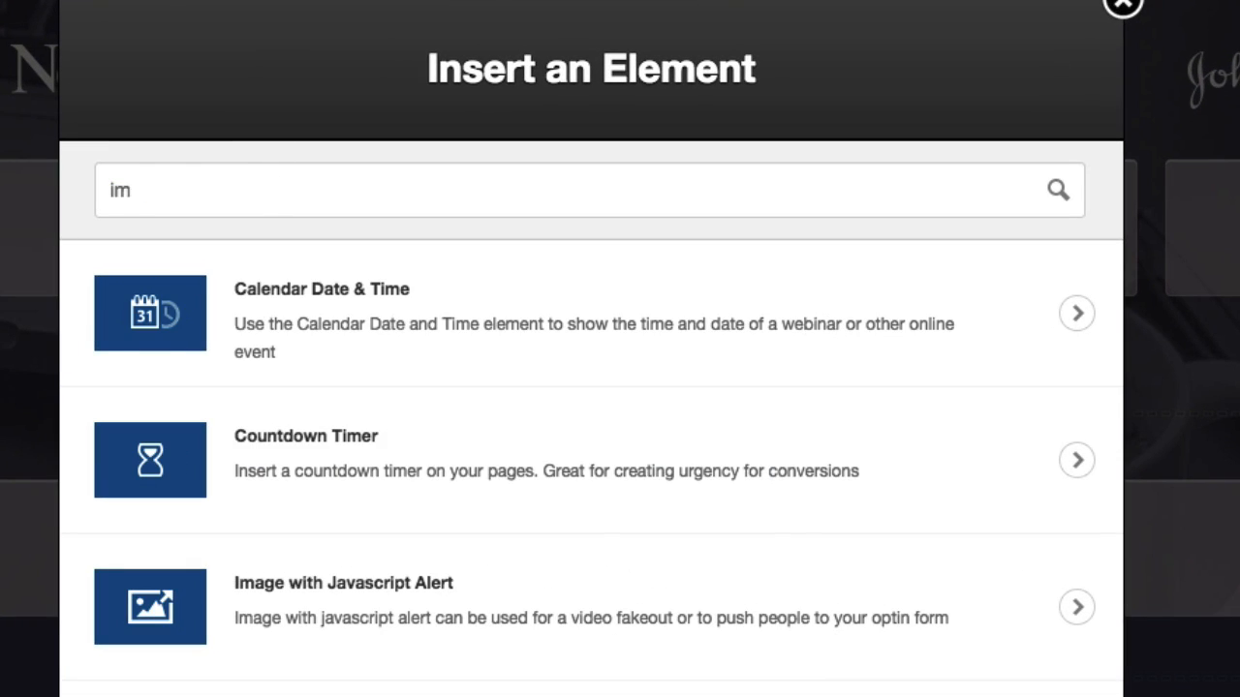
scroll(359, 471, "down", 5)
left_click(346, 578)
left_click(465, 431)
Step: Use the full-size arrow-down-lid picture from the media library as the element's image
left_click(176, 257)
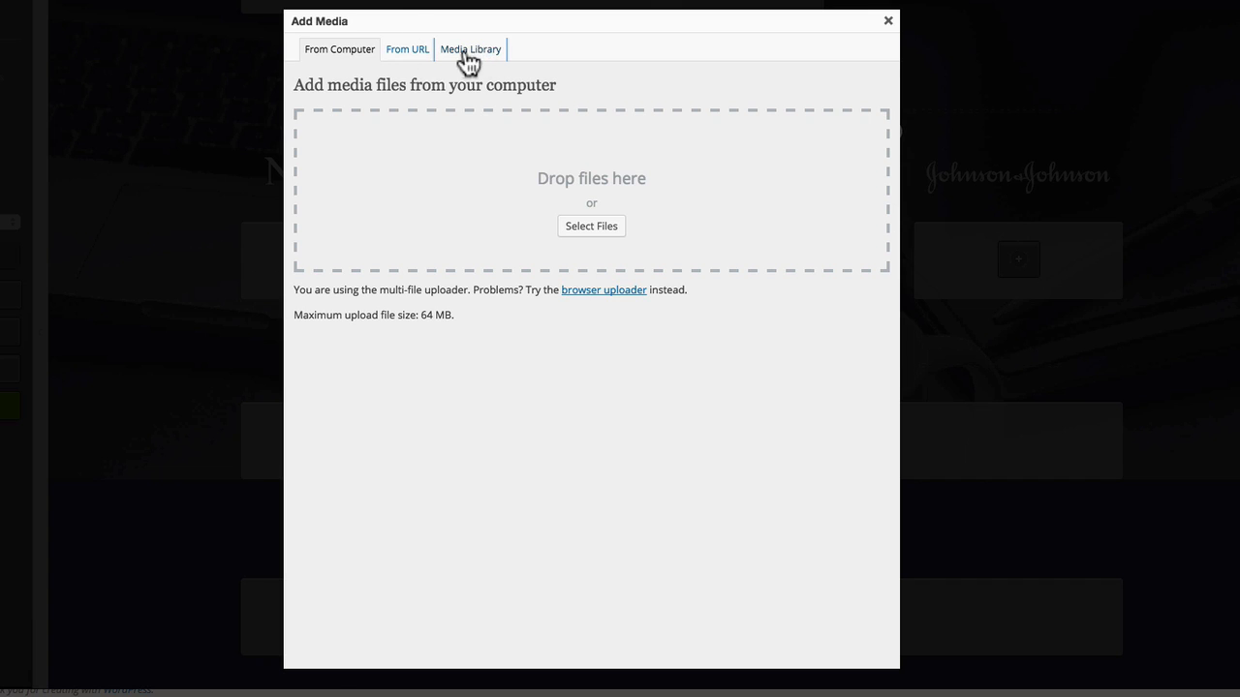
left_click(474, 51)
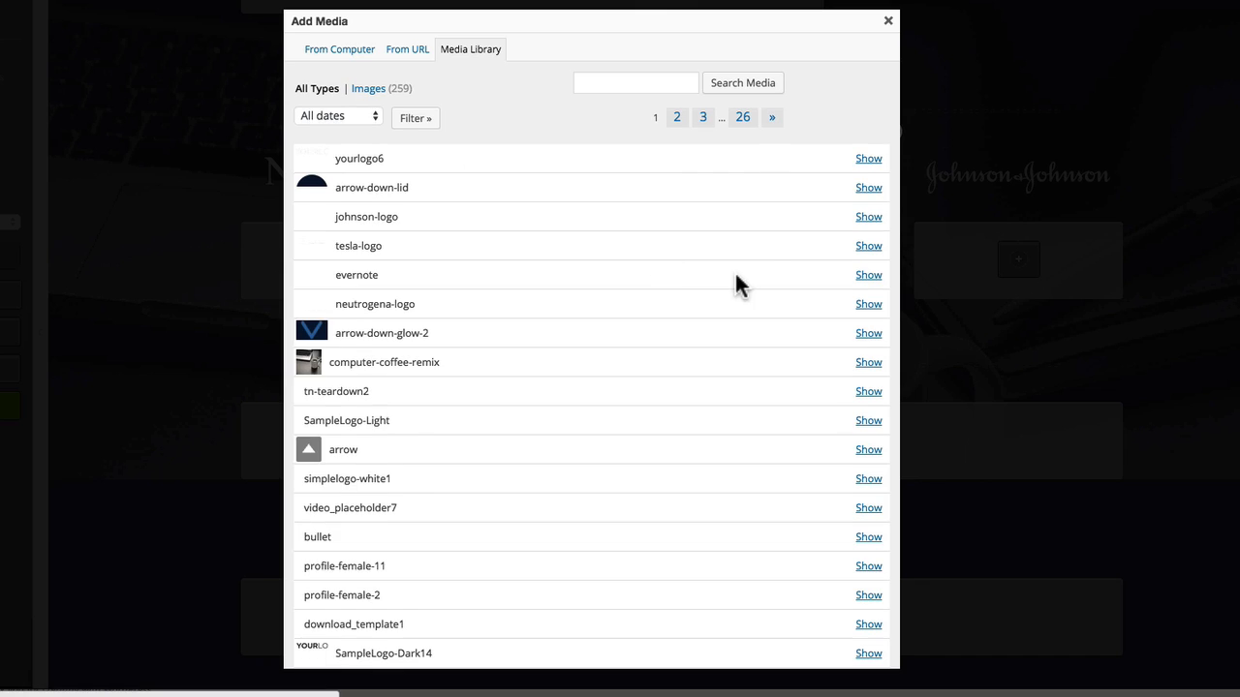
left_click(867, 159)
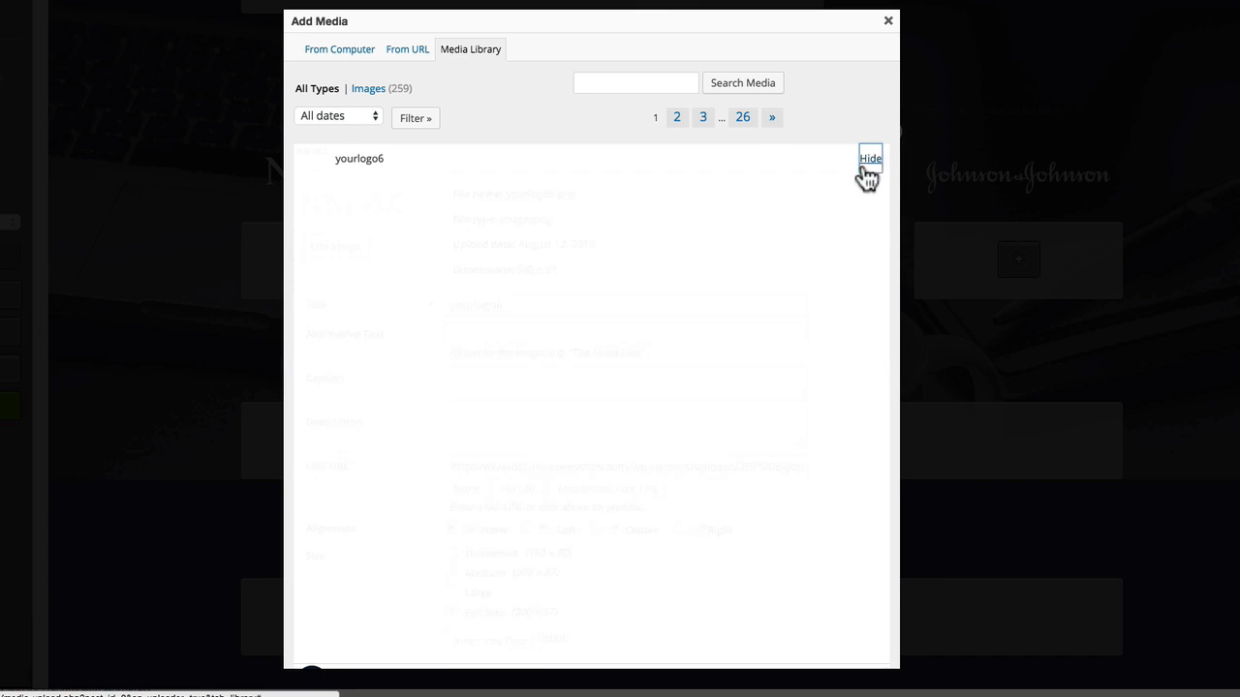
left_click(868, 188)
scroll(866, 194, "down", 1)
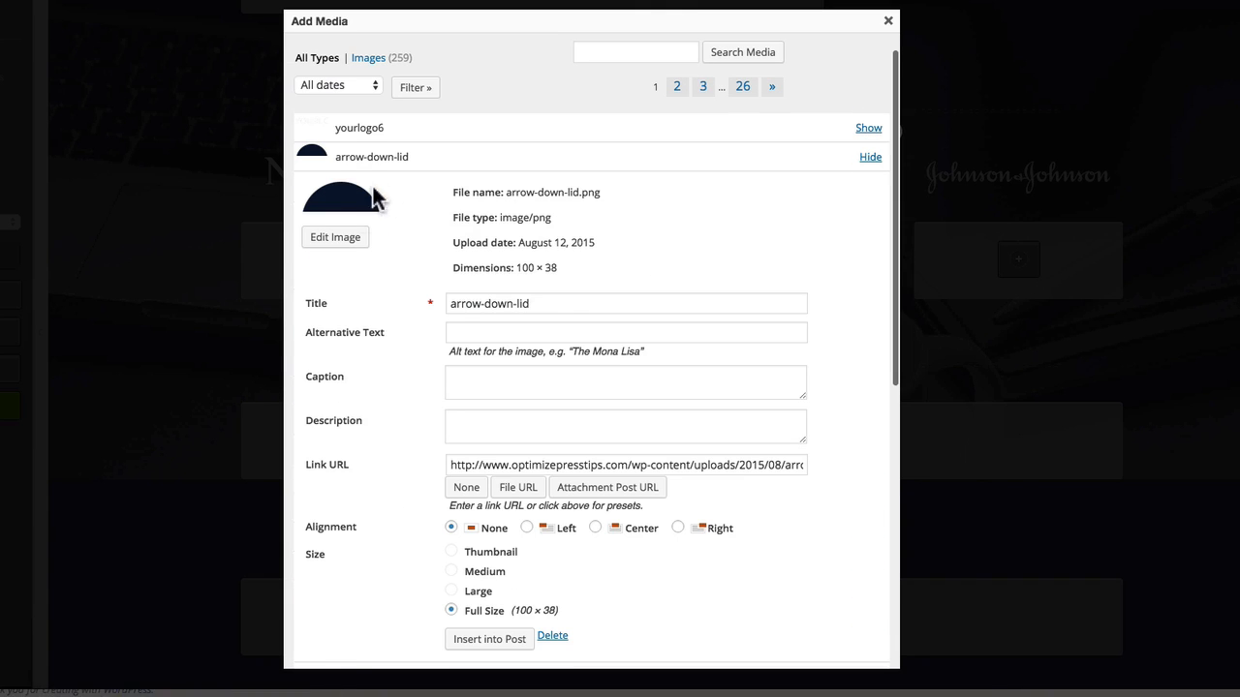
left_click(489, 640)
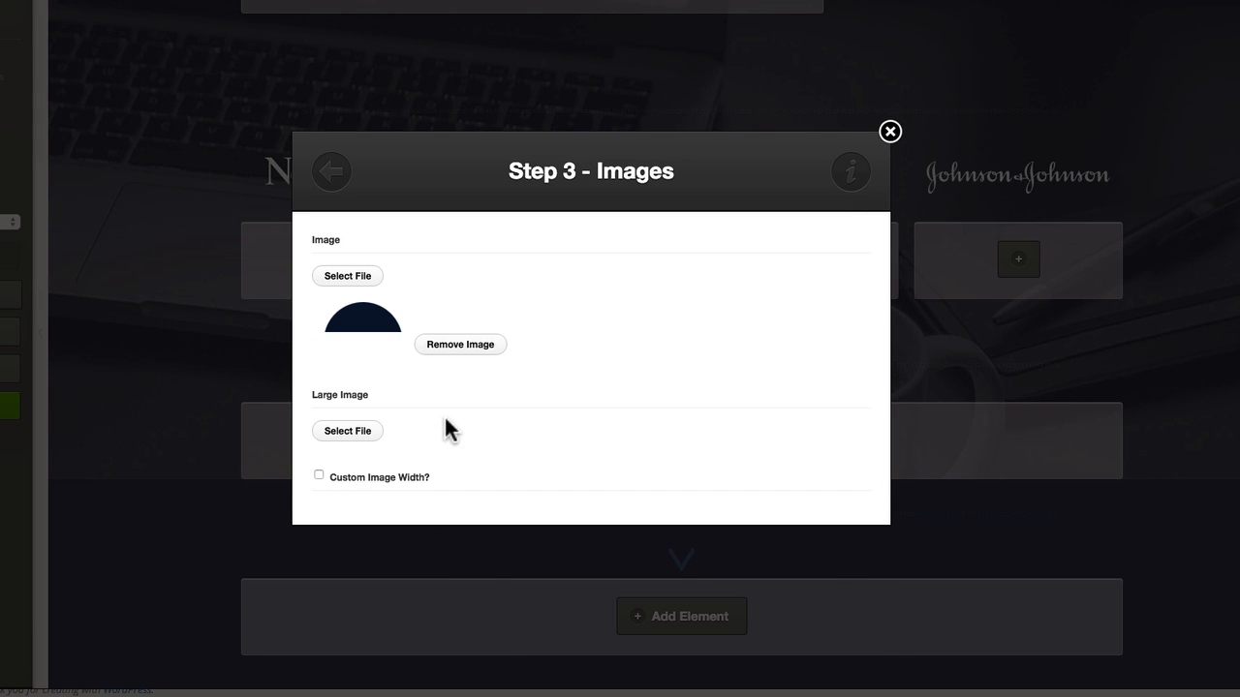
Step: Set the half-circle image's bottom margin to 0 and insert the element into the row
scroll(444, 419, "down", 10)
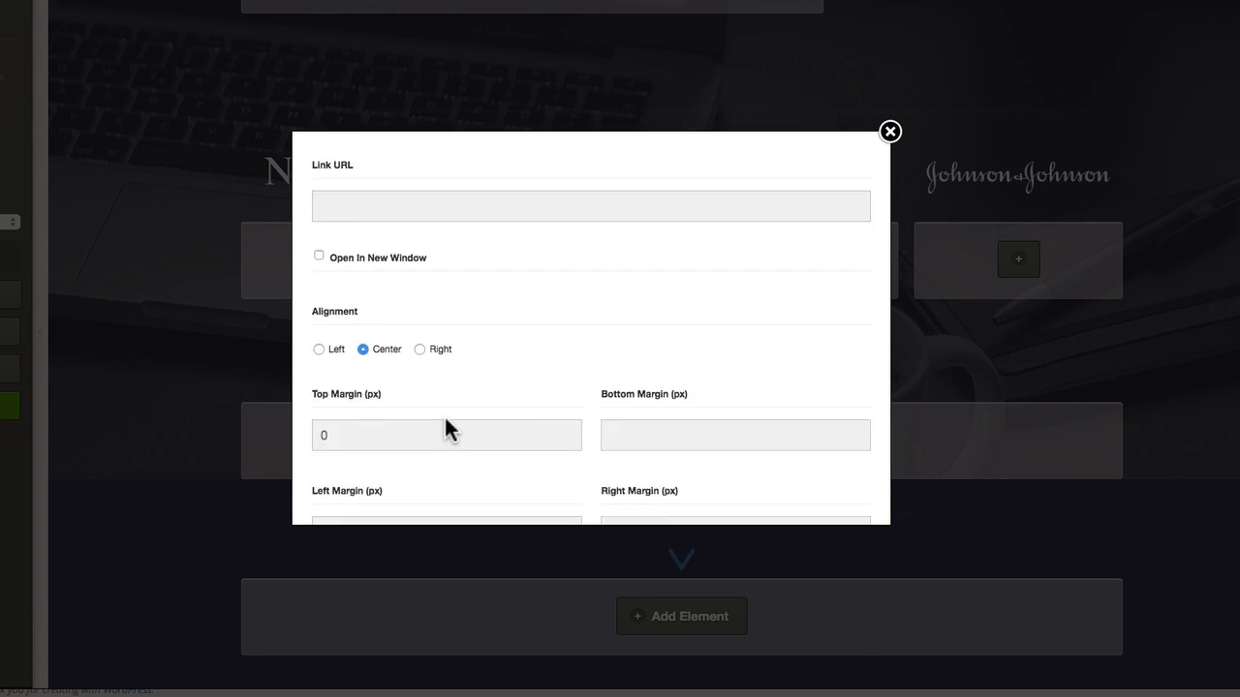
left_click(641, 272)
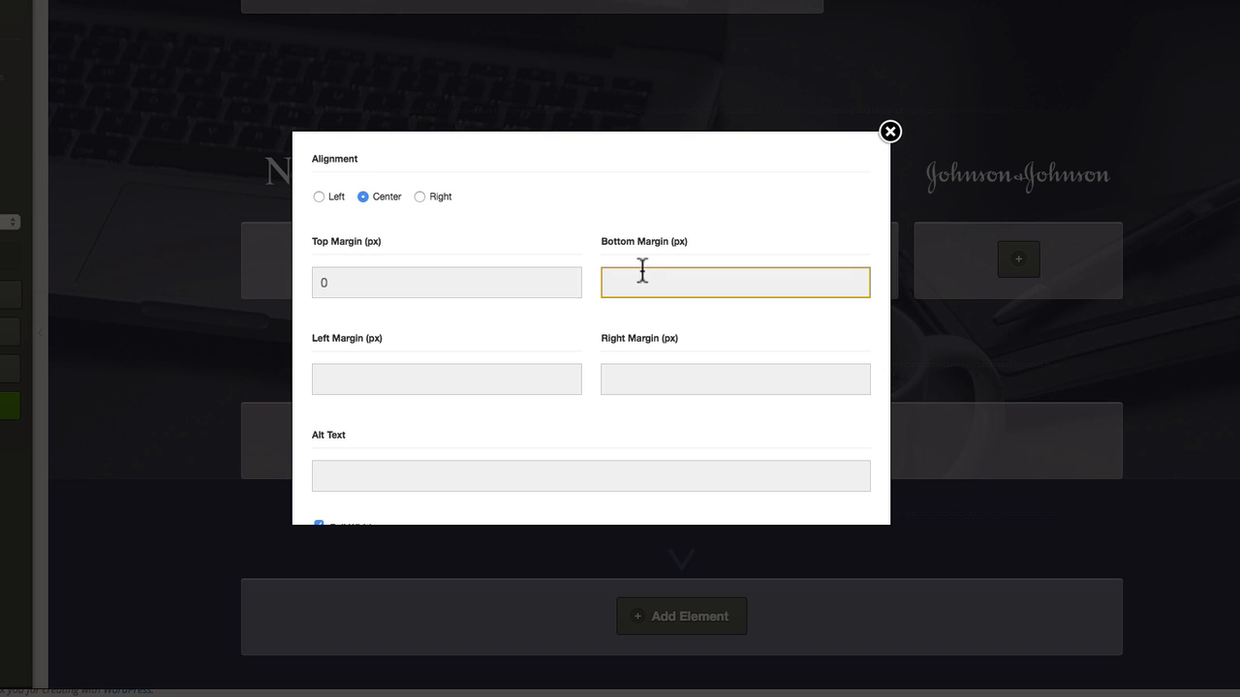
type("0")
scroll(794, 572, "down", 5)
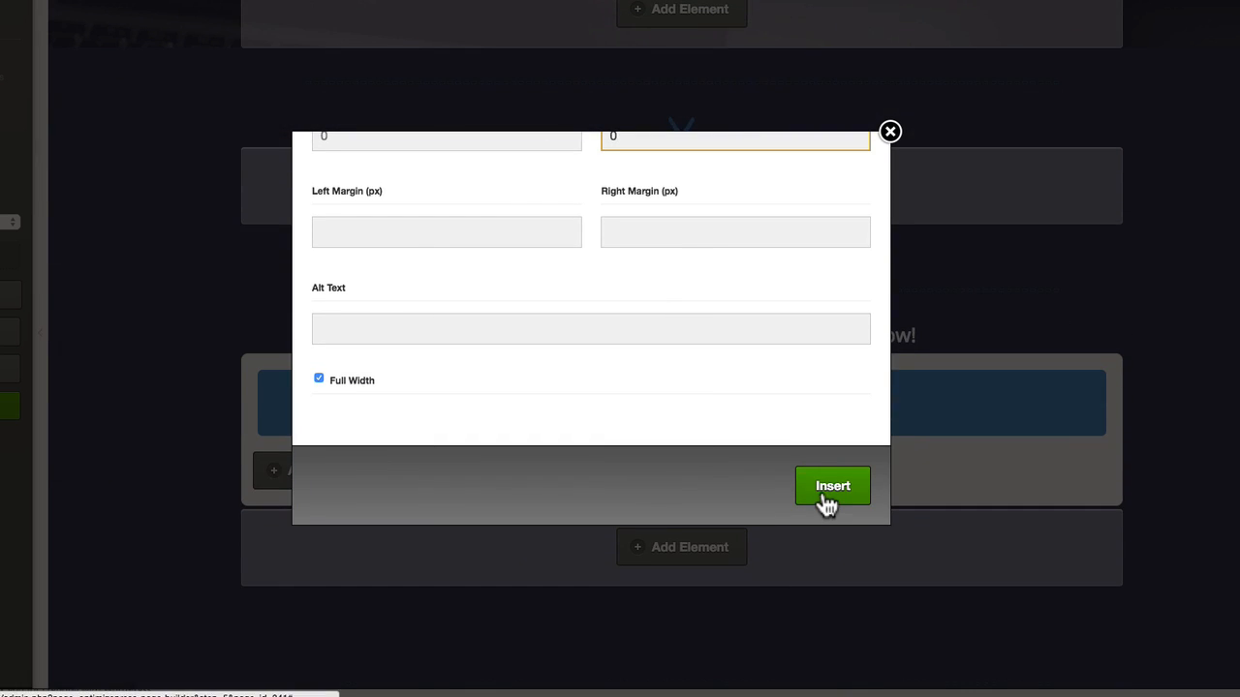
left_click(822, 494)
Step: Check the layout with the editing controls hidden, show them again and save the page
scroll(822, 504, "up", 5)
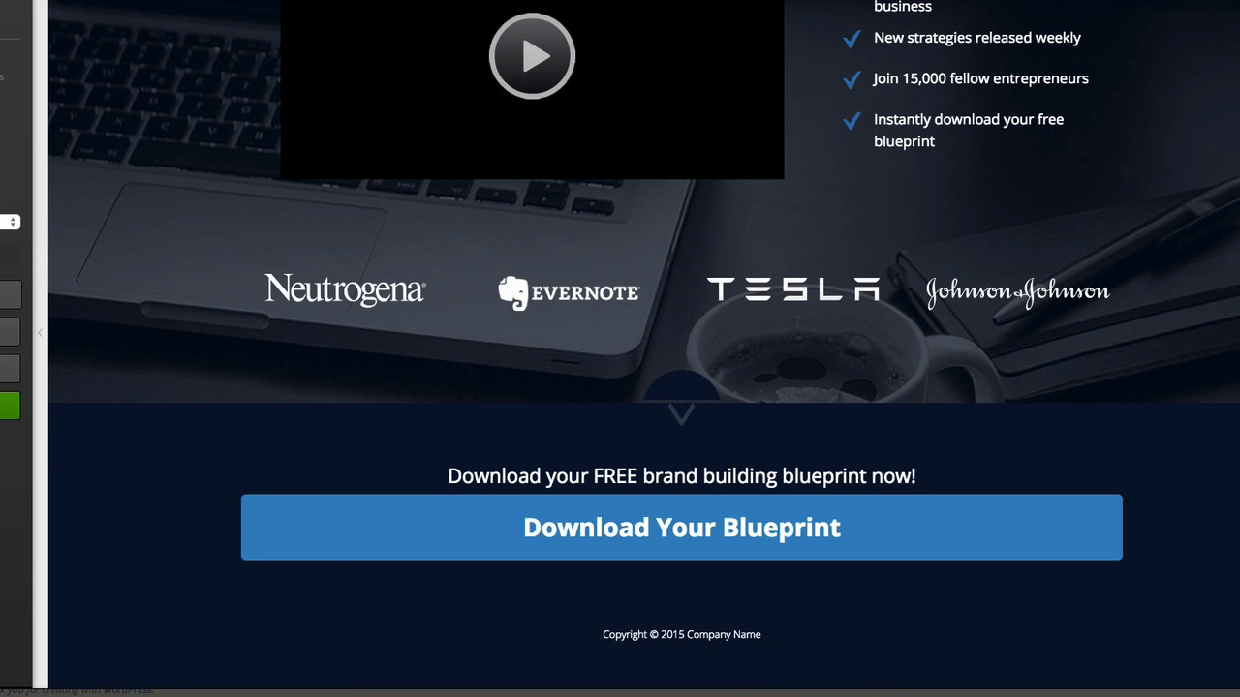
left_click(8, 257)
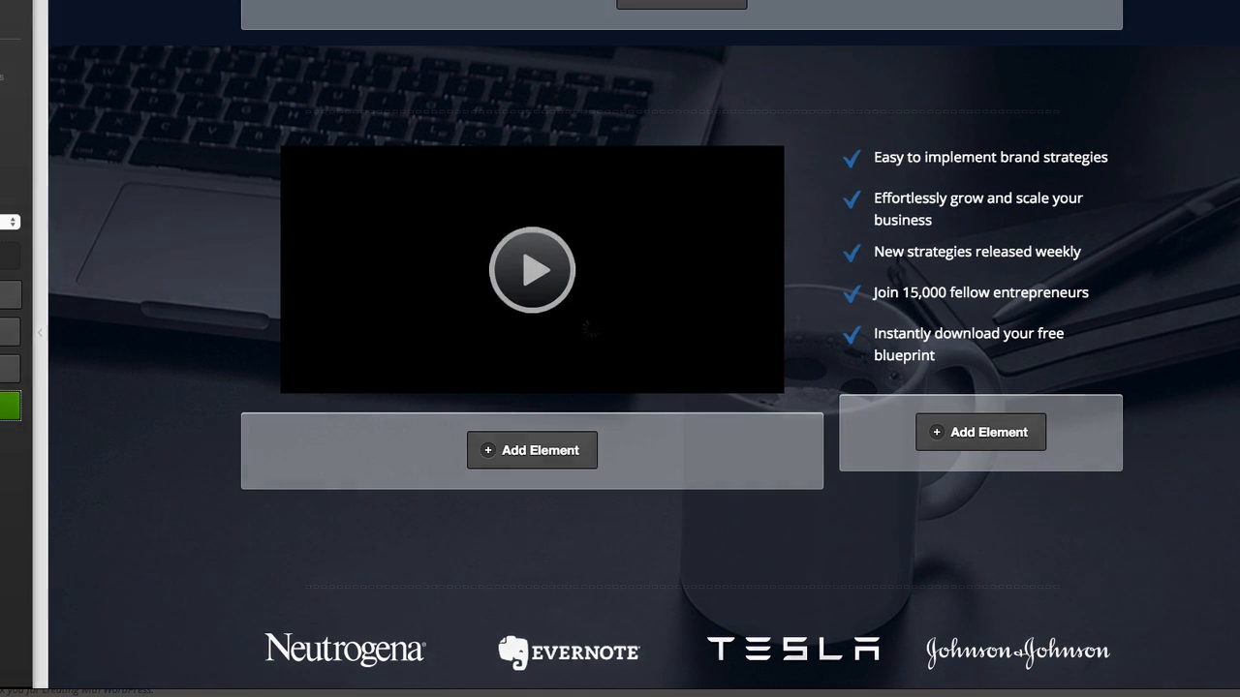
left_click(8, 406)
key("Return")
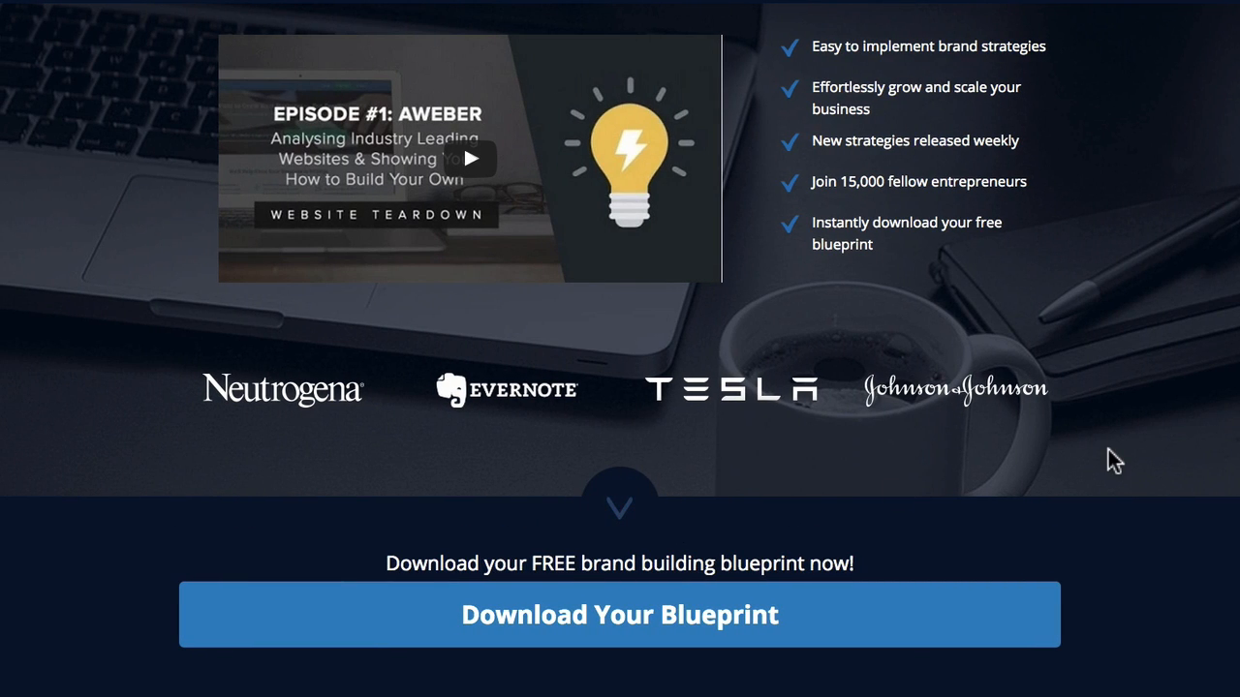
Step: Look over the live page around the half-circle and arrow, from the video down to the copyright line
scroll(1113, 459, "down", 2)
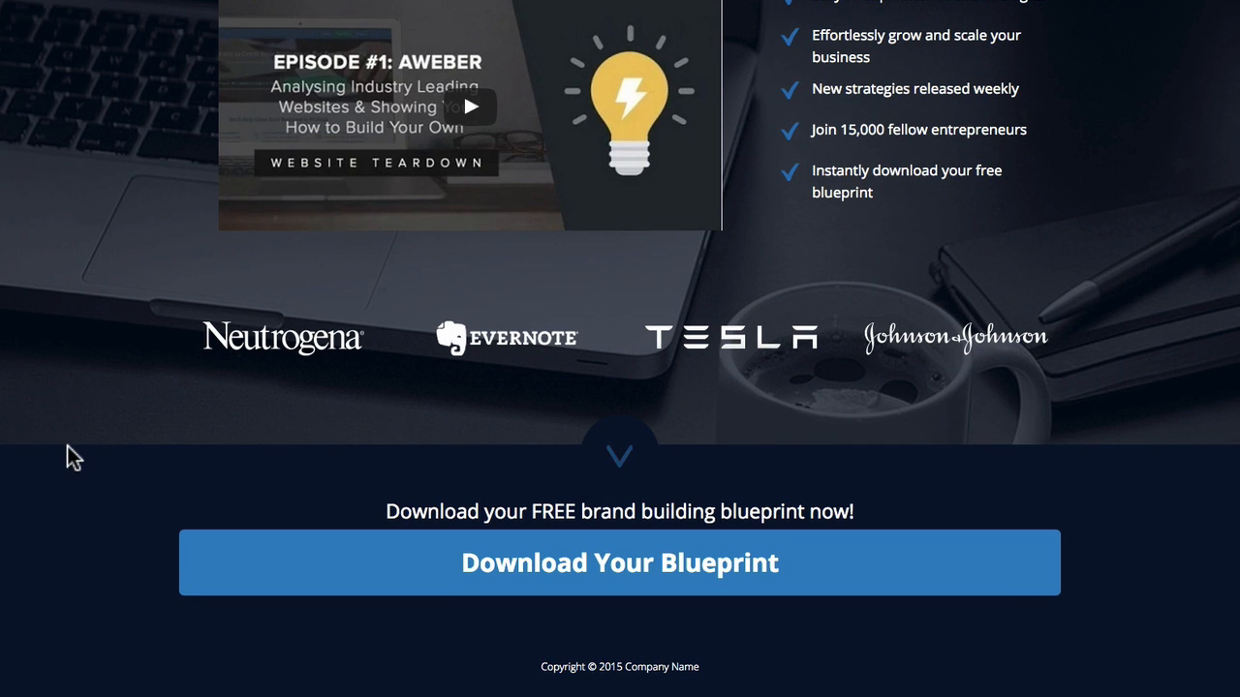
scroll(66, 448, "up", 3)
scroll(66, 447, "down", 3)
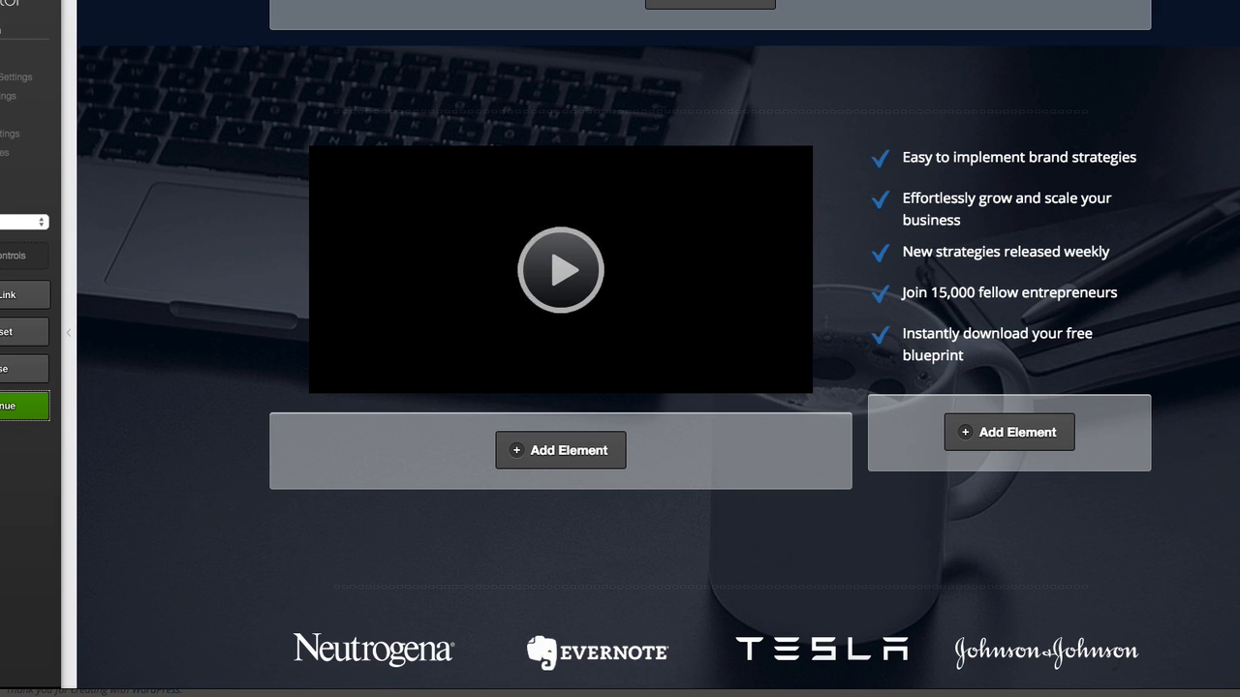
Step: Review the arrow row's background color and padding options, closing them without changes
scroll(377, 223, "down", 8)
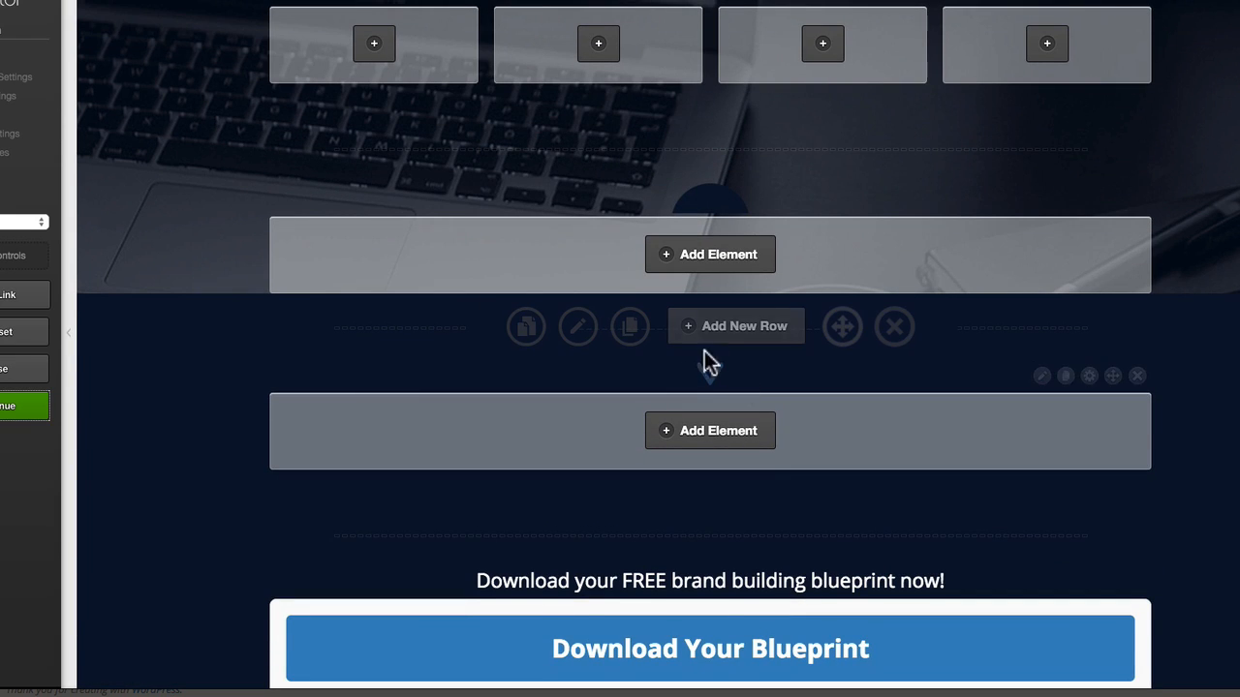
left_click(580, 335)
scroll(582, 339, "down", 3)
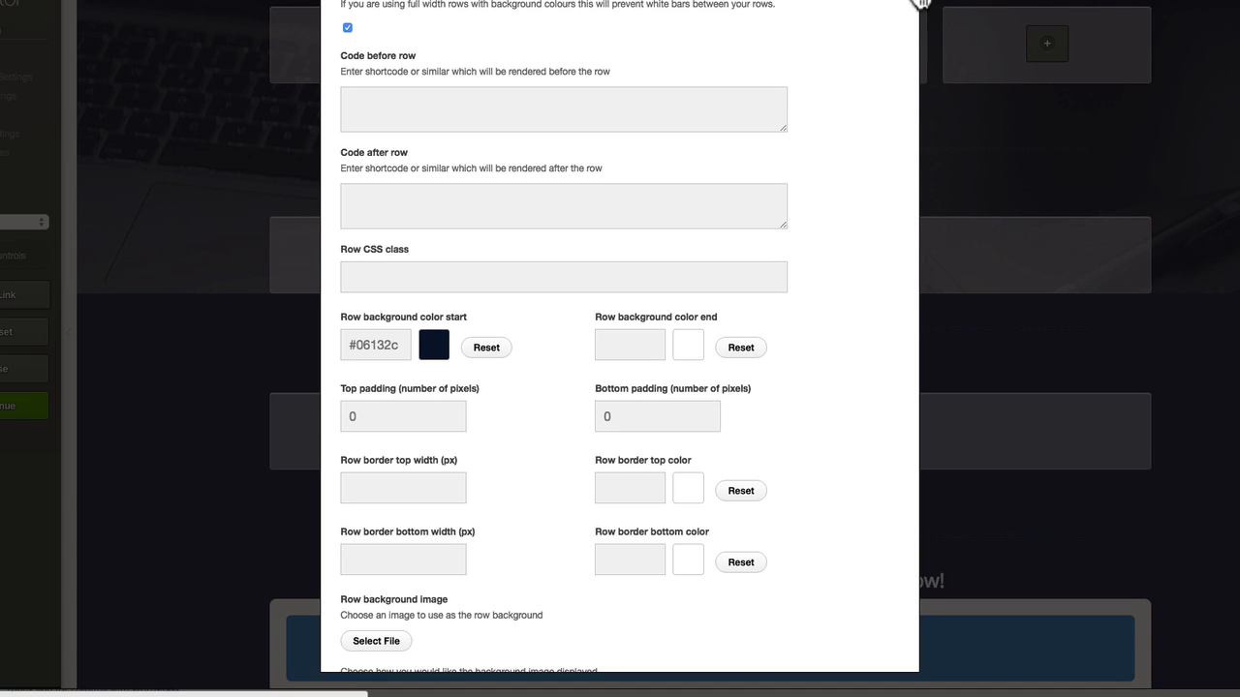
left_click(918, 3)
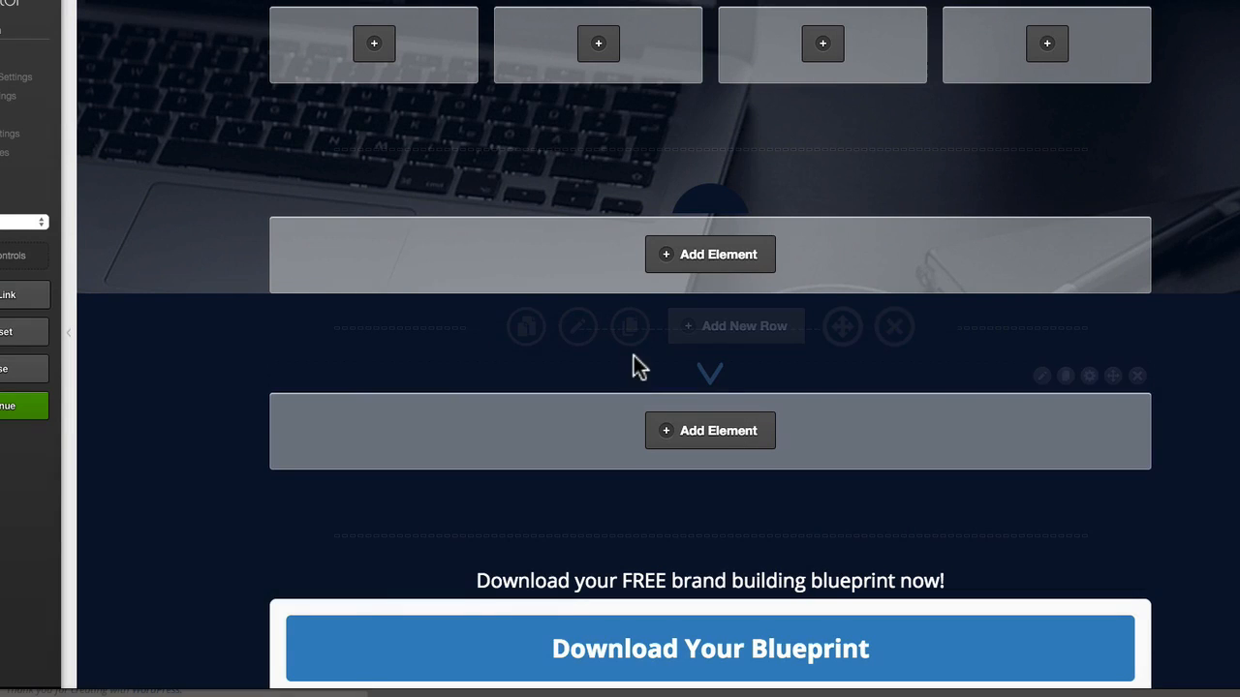
Step: Open and close the half-circle row's options and examine the rows between the video and the arrow
scroll(634, 385, "up", 3)
scroll(550, 311, "up", 1)
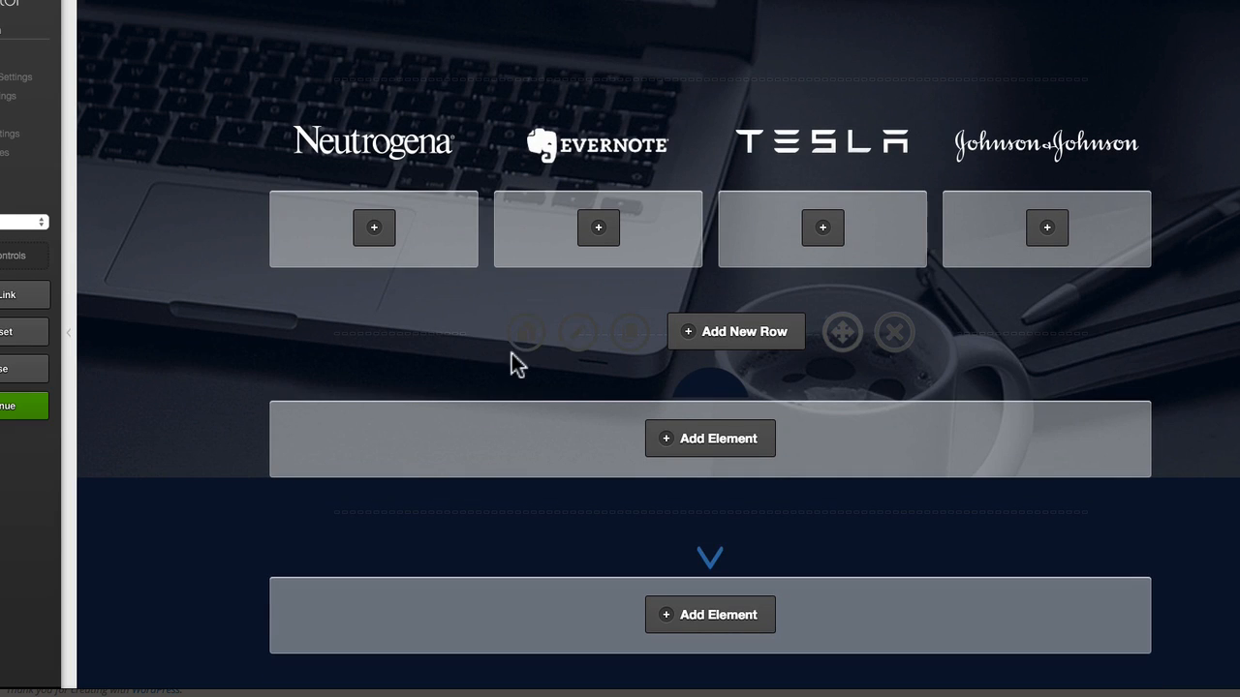
left_click(578, 334)
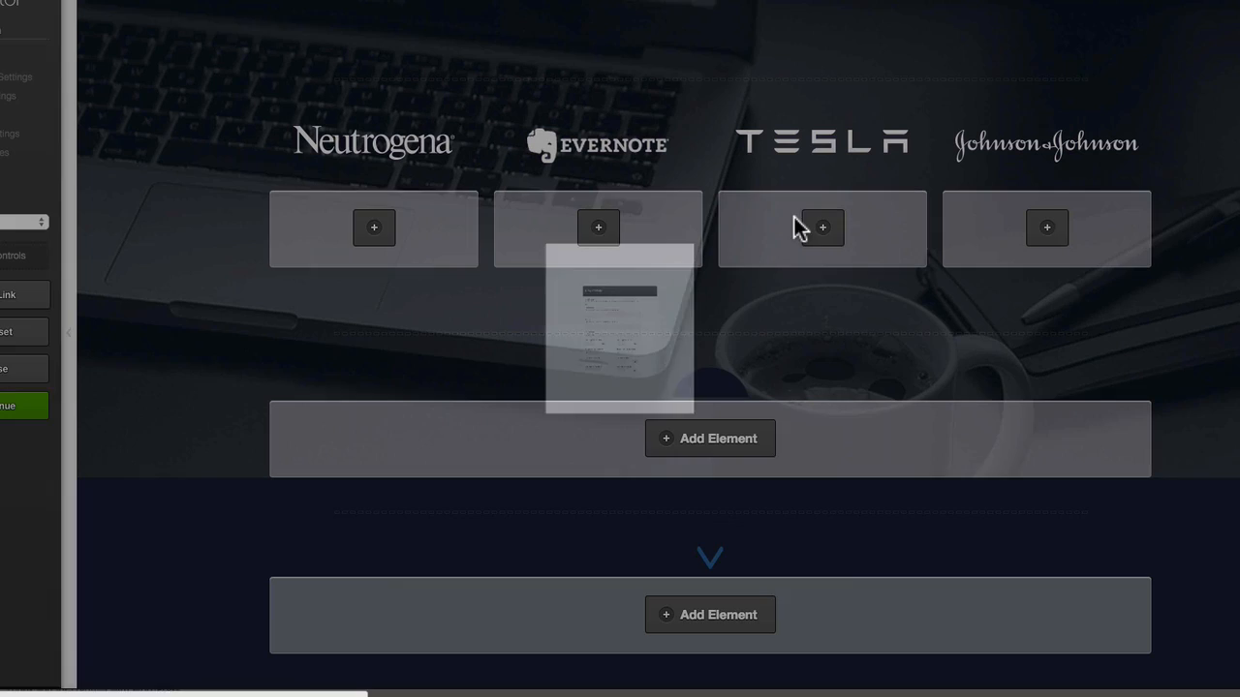
left_click(918, 5)
scroll(596, 387, "up", 2)
scroll(501, 205, "up", 4)
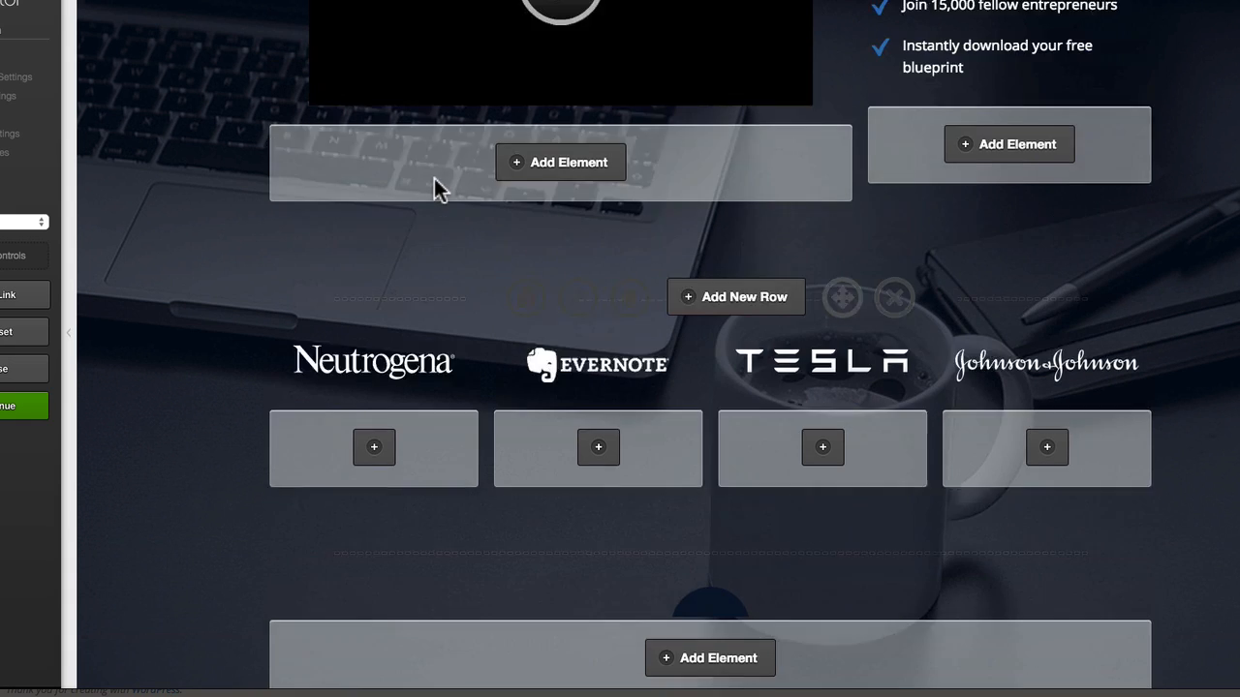
scroll(678, 155, "down", 6)
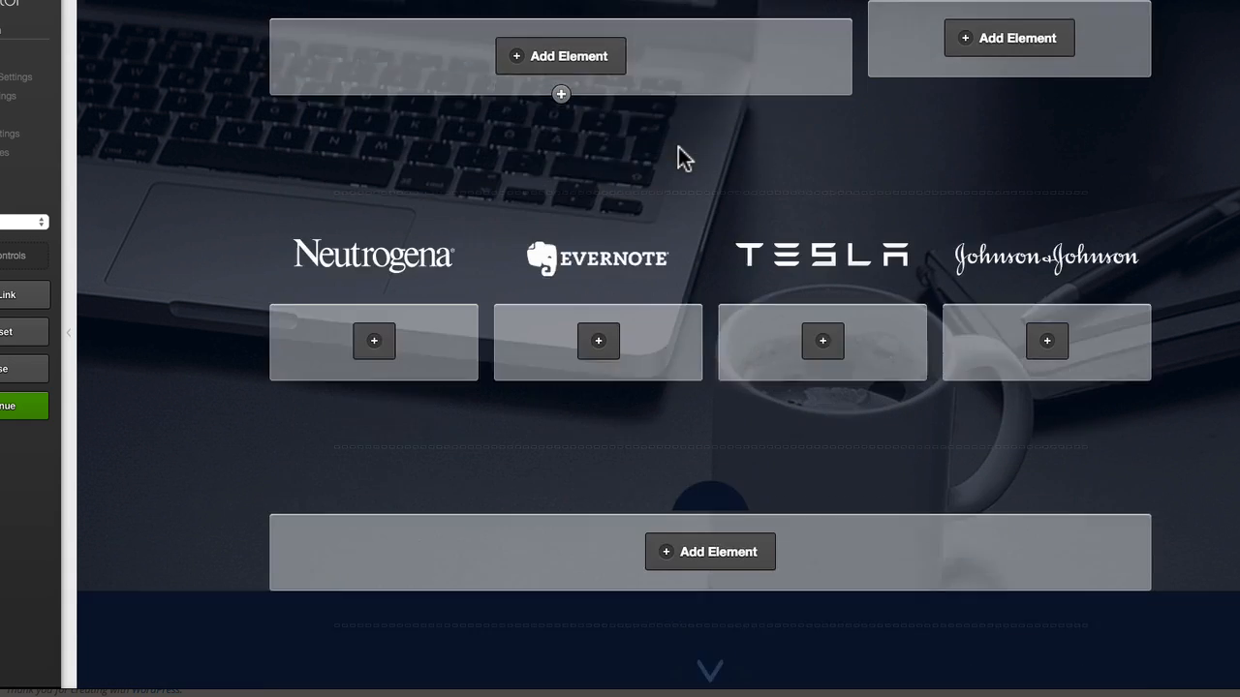